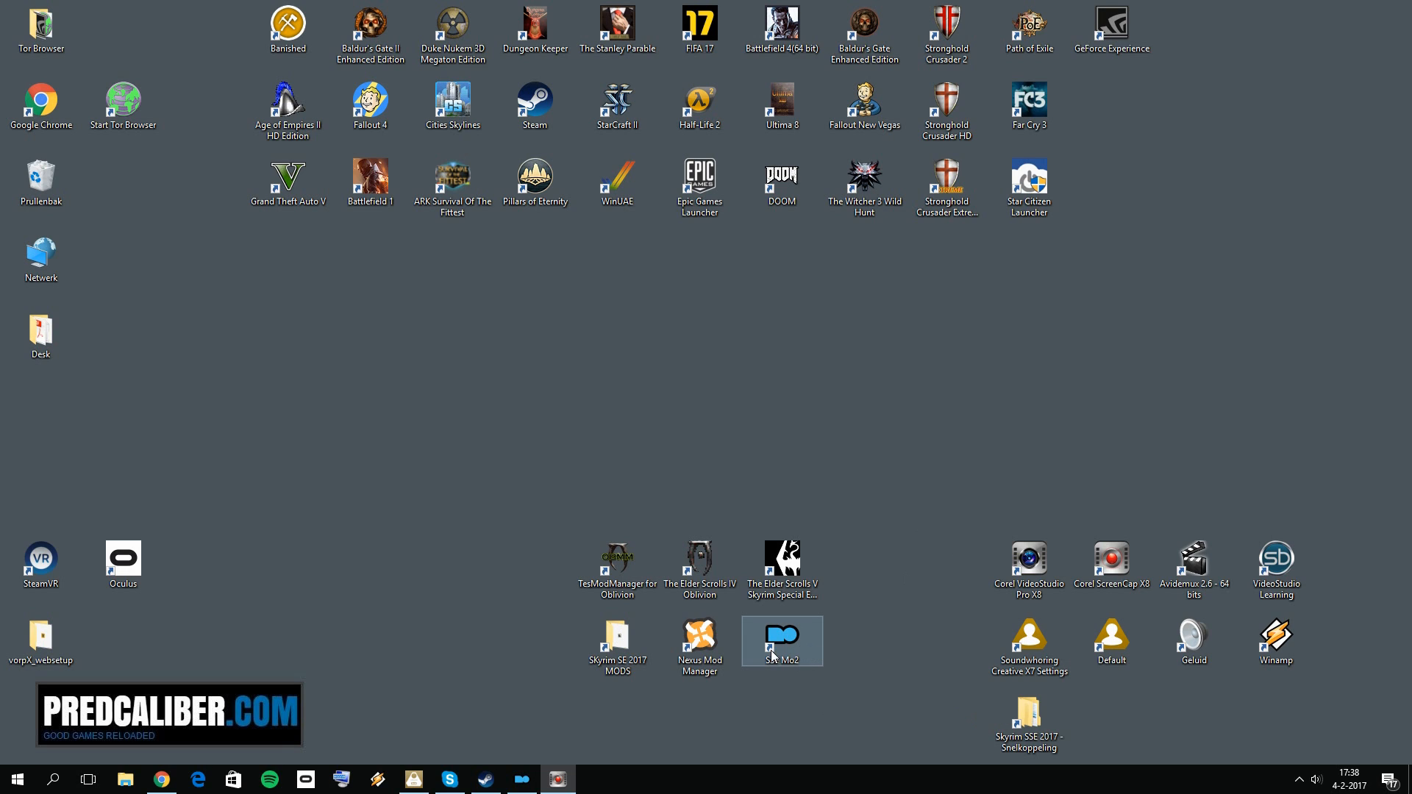
Step: Open Mod Organizer, view the available profiles while keeping SkyrimSE2017 selected, and close the program
left_click(529, 780)
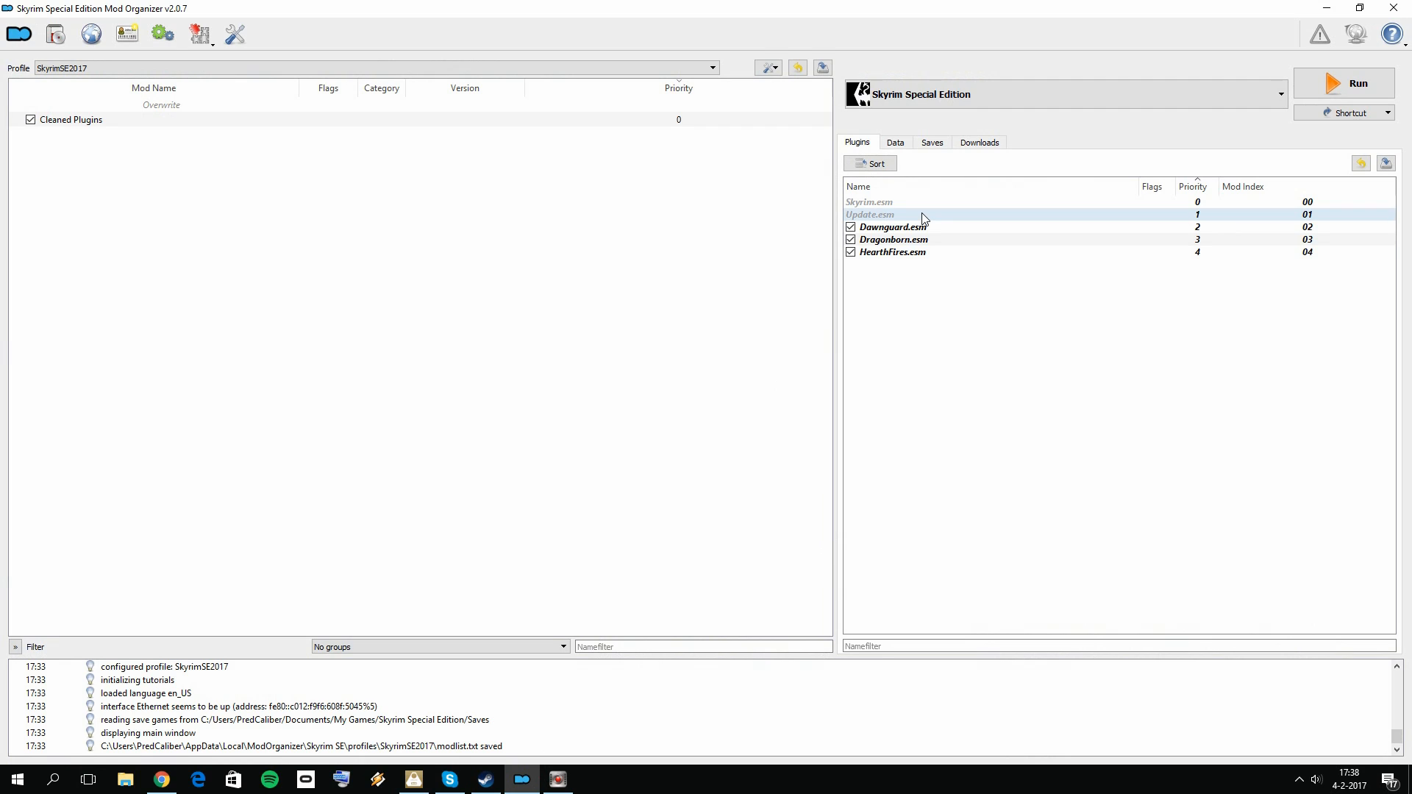
left_click(128, 62)
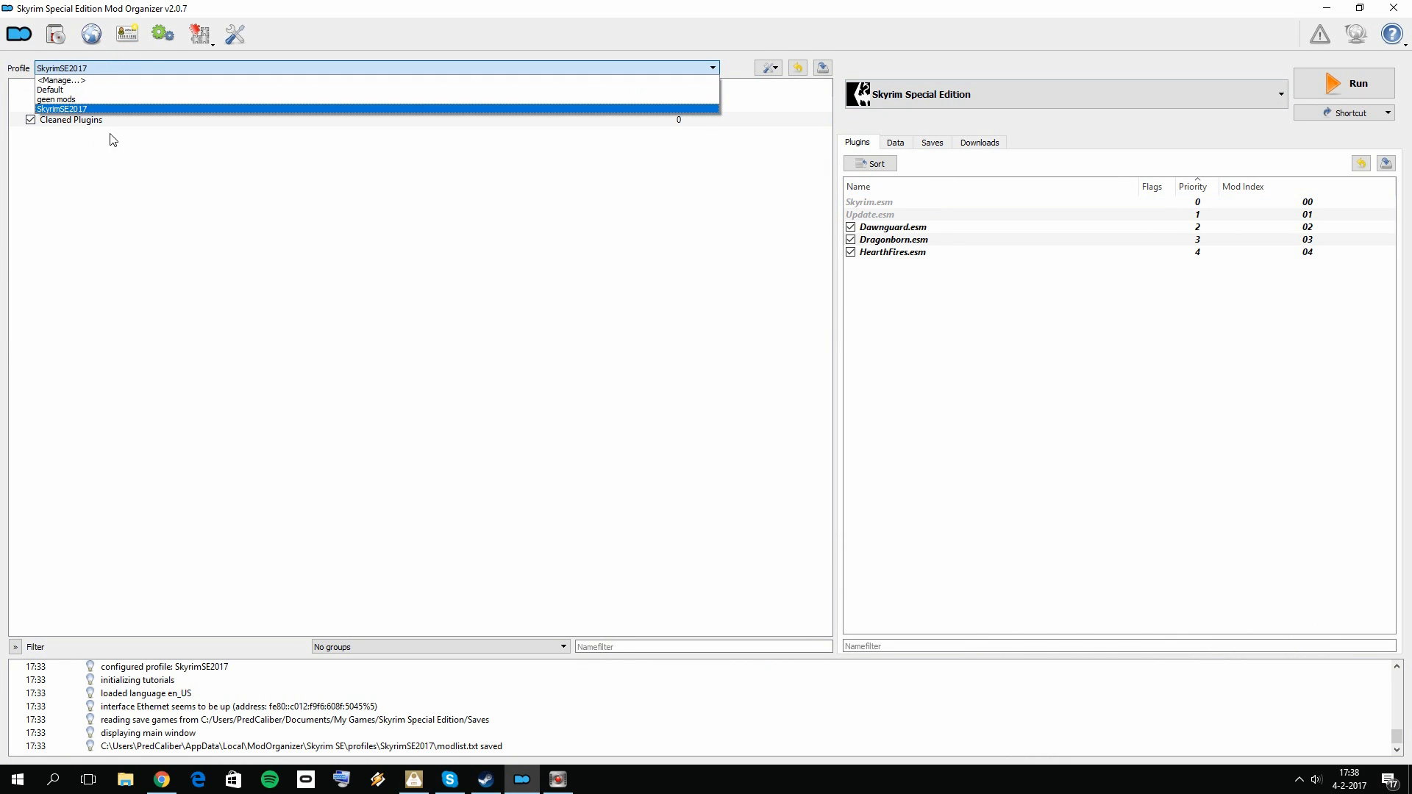
left_click(141, 223)
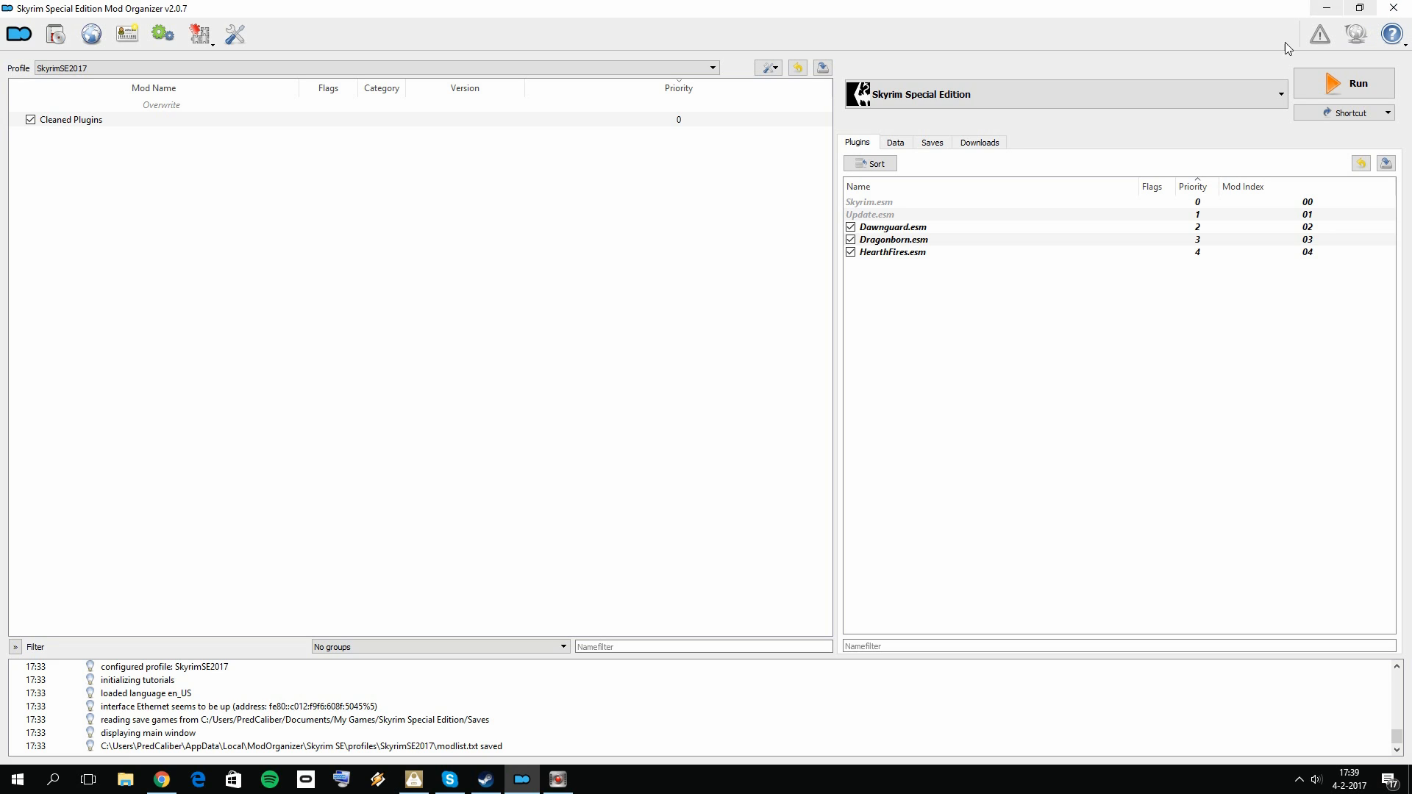
left_click(1394, 8)
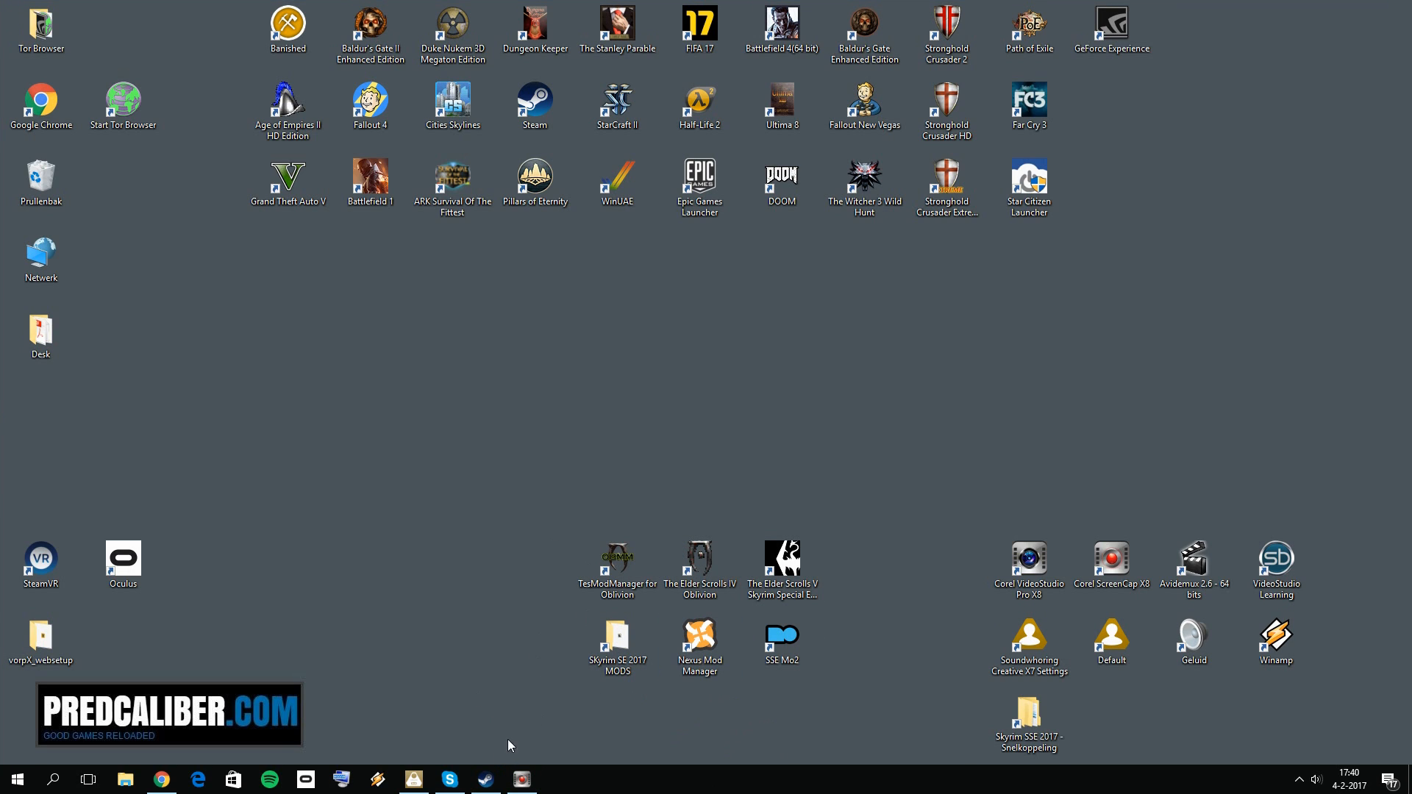
Step: In Steam, search the library for "sky" and delete the local game content of The Elder Scrolls V: Skyrim Special Edition
left_click(485, 779)
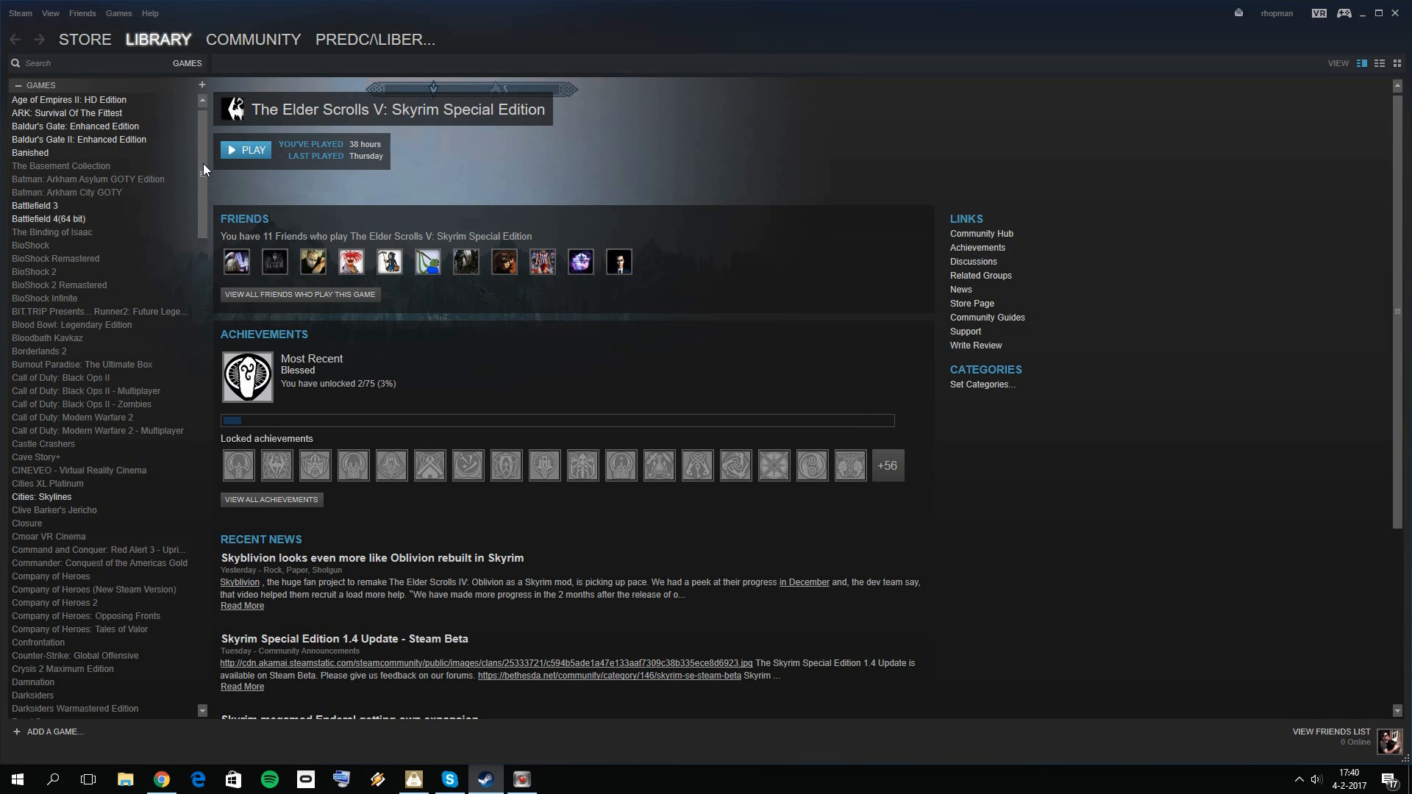
left_click_drag(203, 160, 240, 56)
left_click(70, 66)
type("sky")
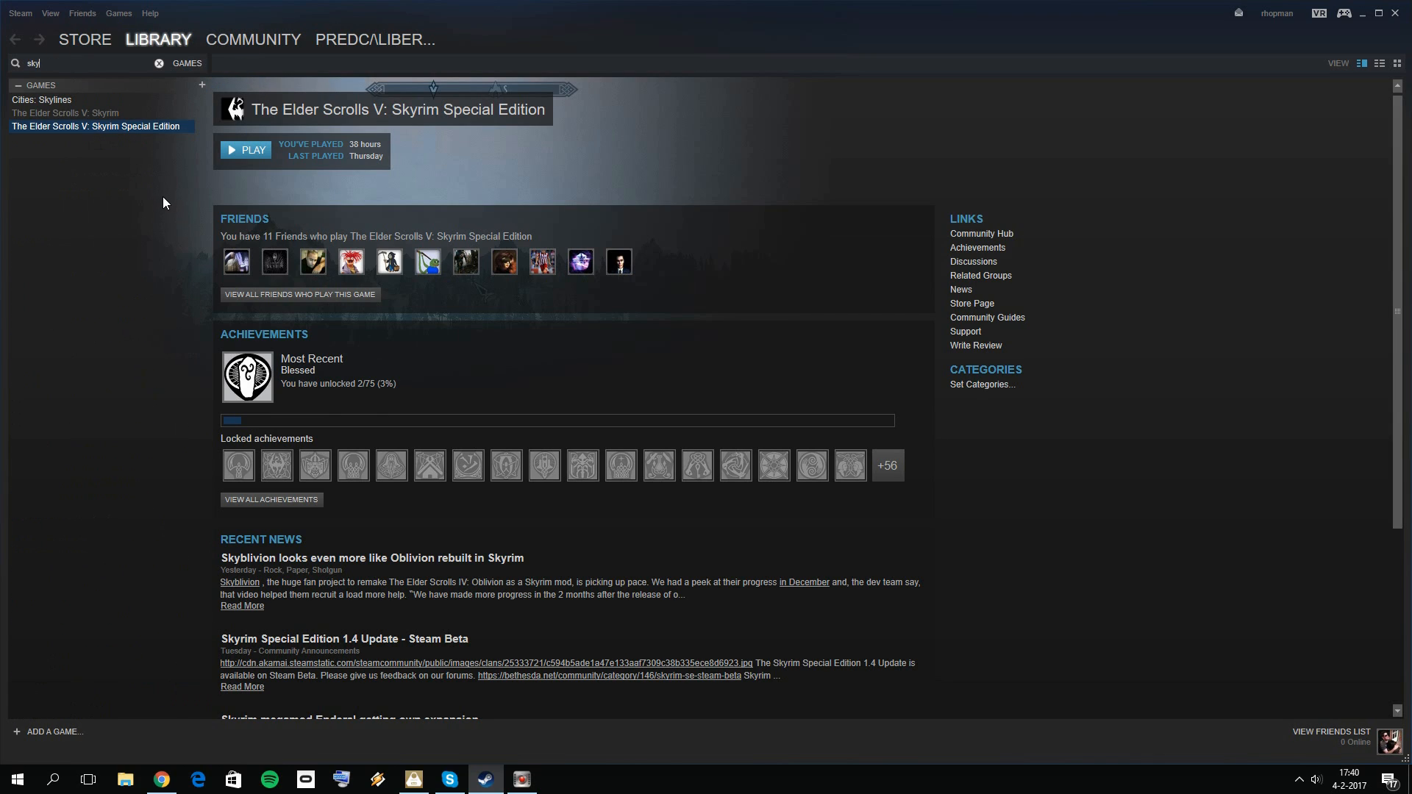
right_click(128, 126)
left_click(175, 315)
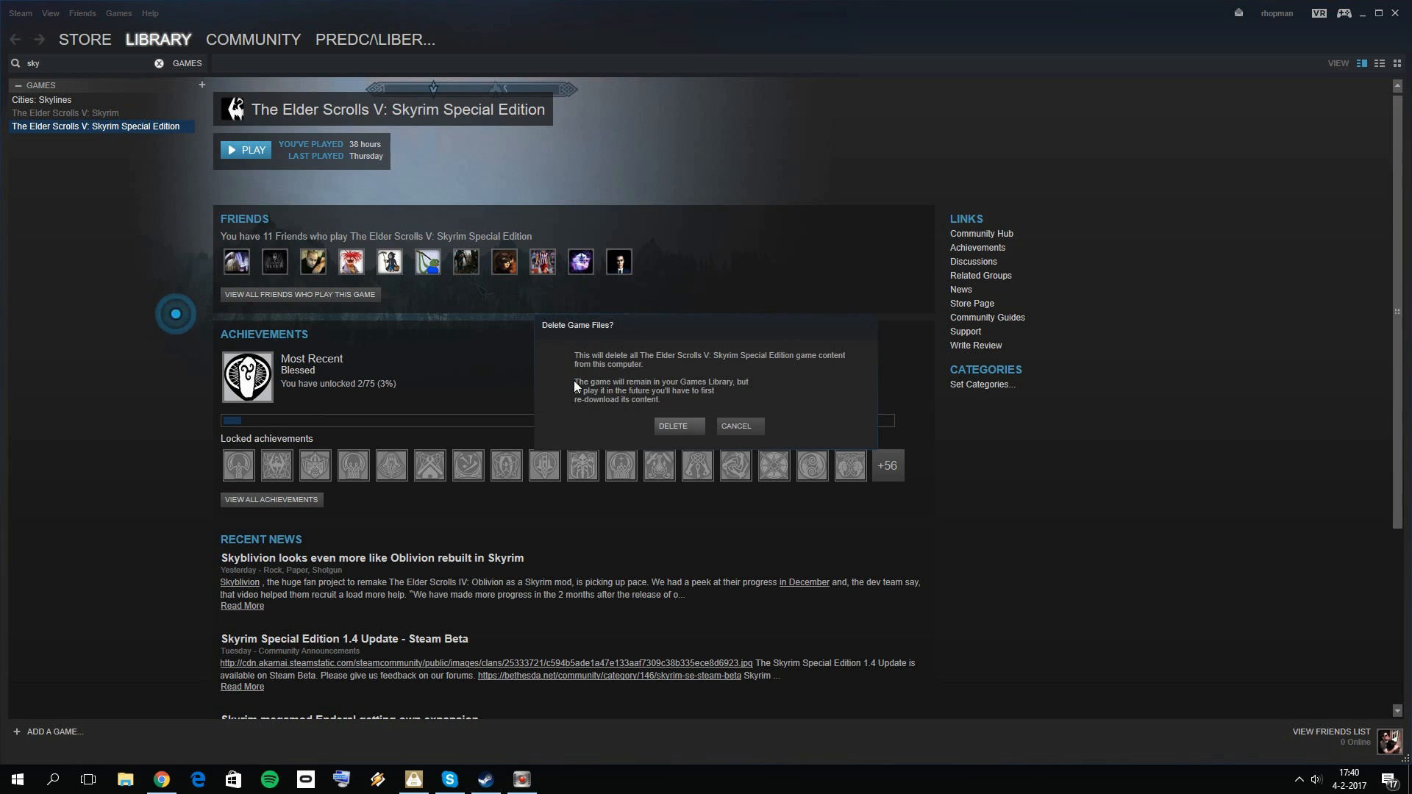
left_click(675, 427)
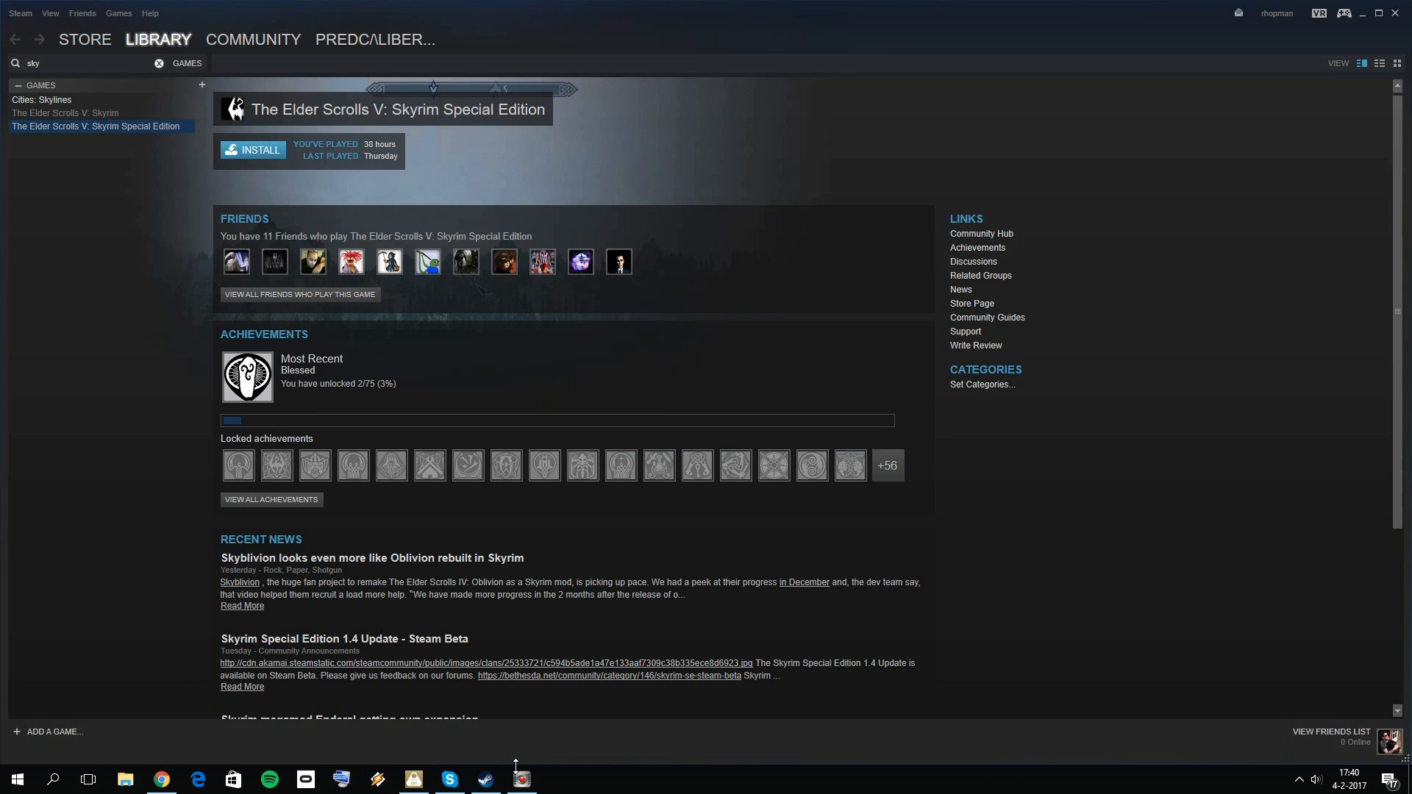
Step: Return to the desktop and delete the SSE Mo2 shortcut
left_click(1362, 19)
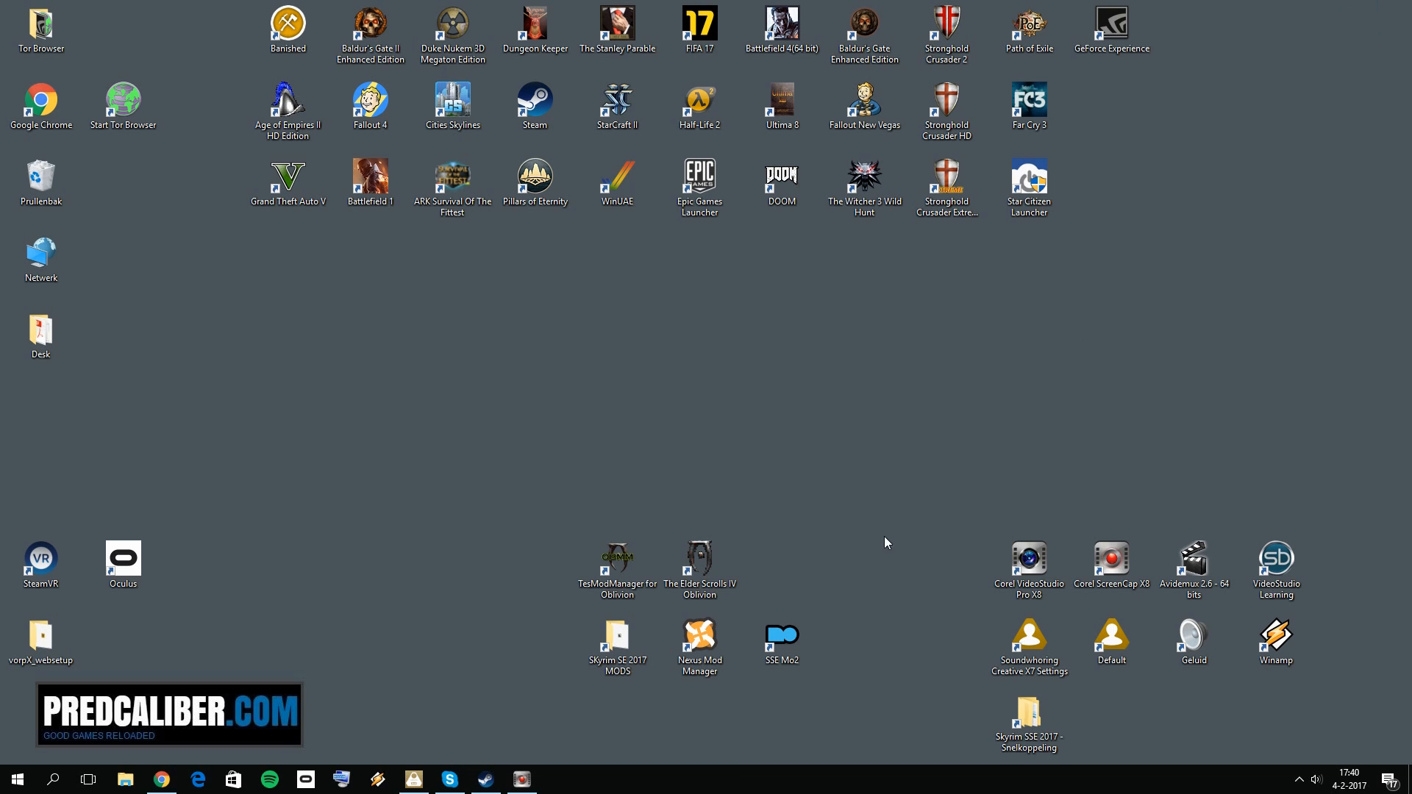
right_click(809, 633)
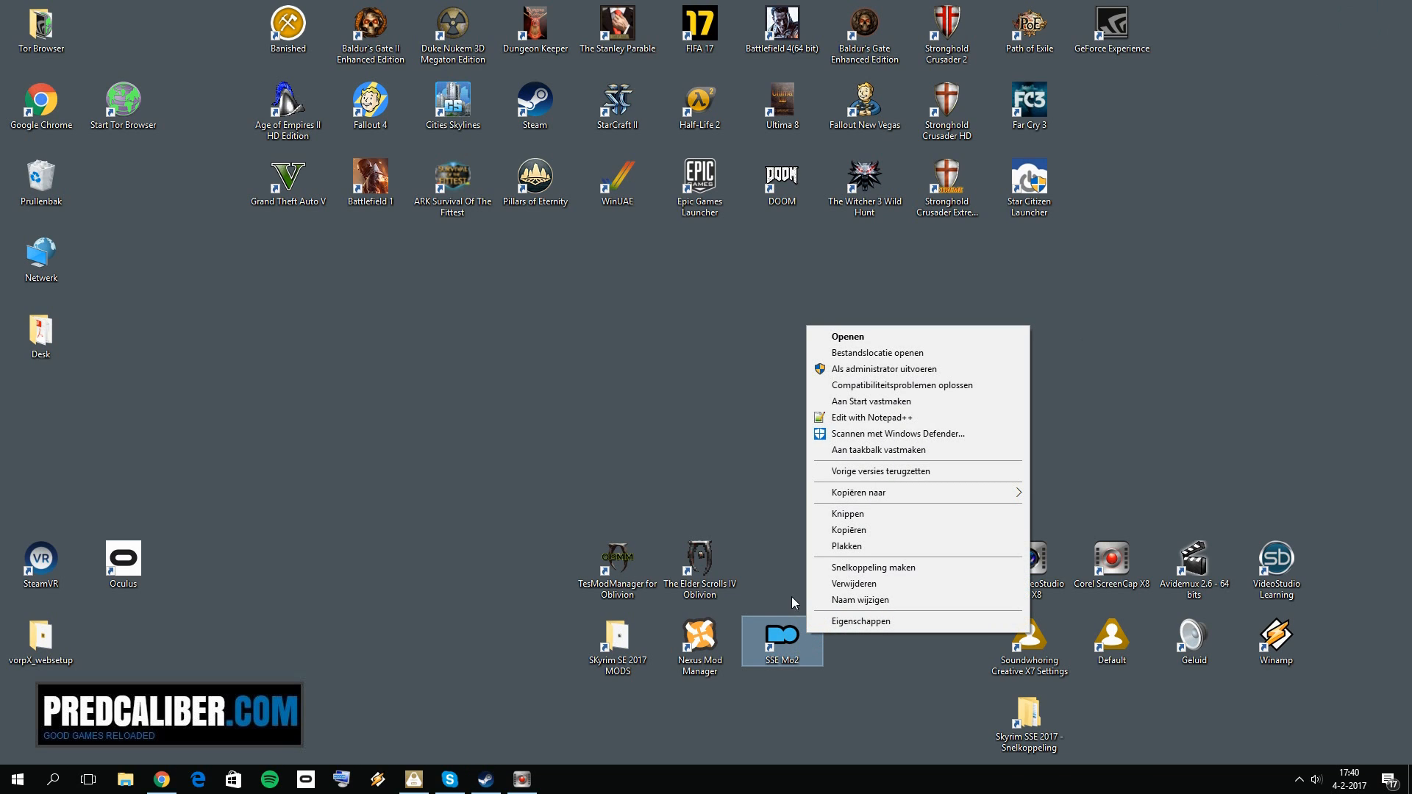
left_click(853, 369)
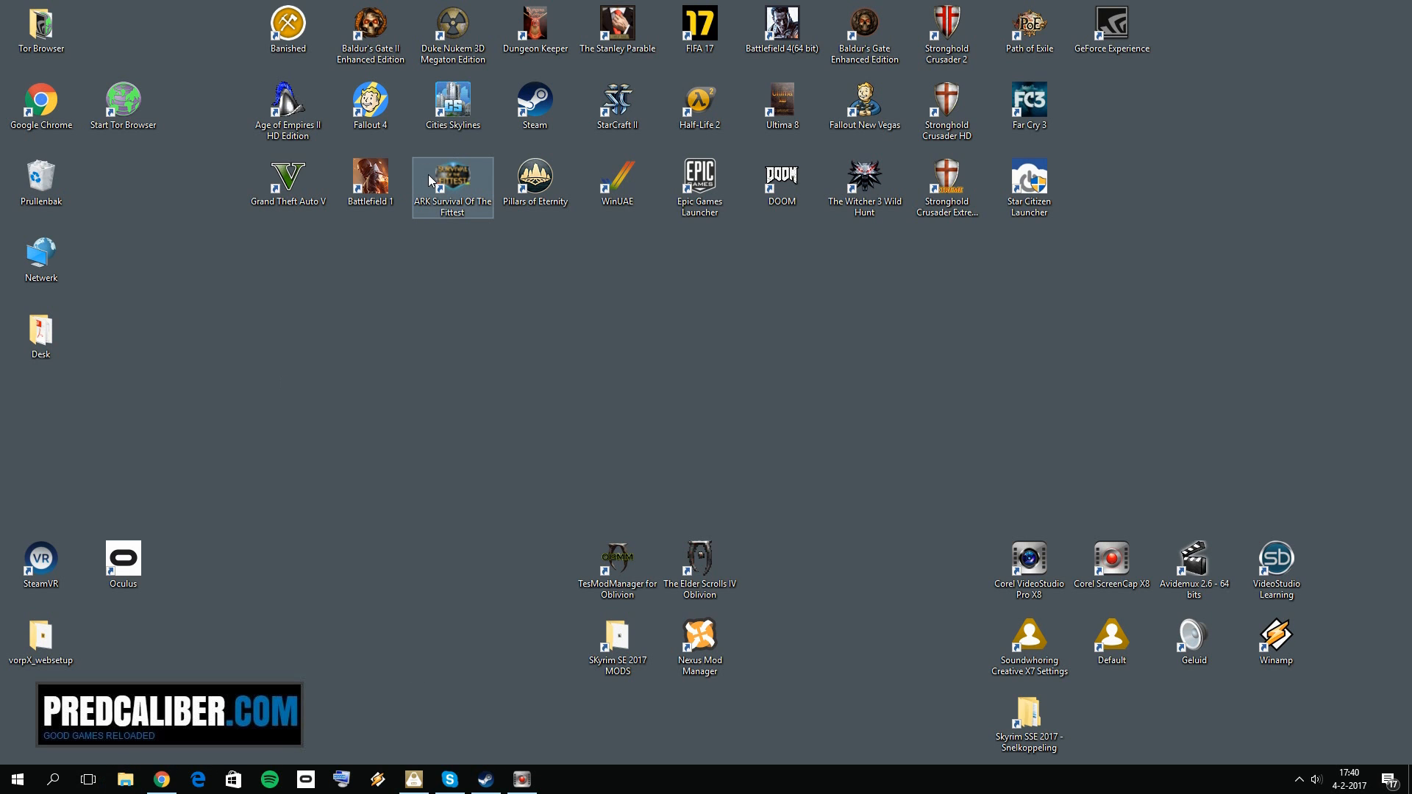
Step: In File Explorer, open the folder E:\games\Steam\steamapps\common\Skyrim Special Edition
key("super+e")
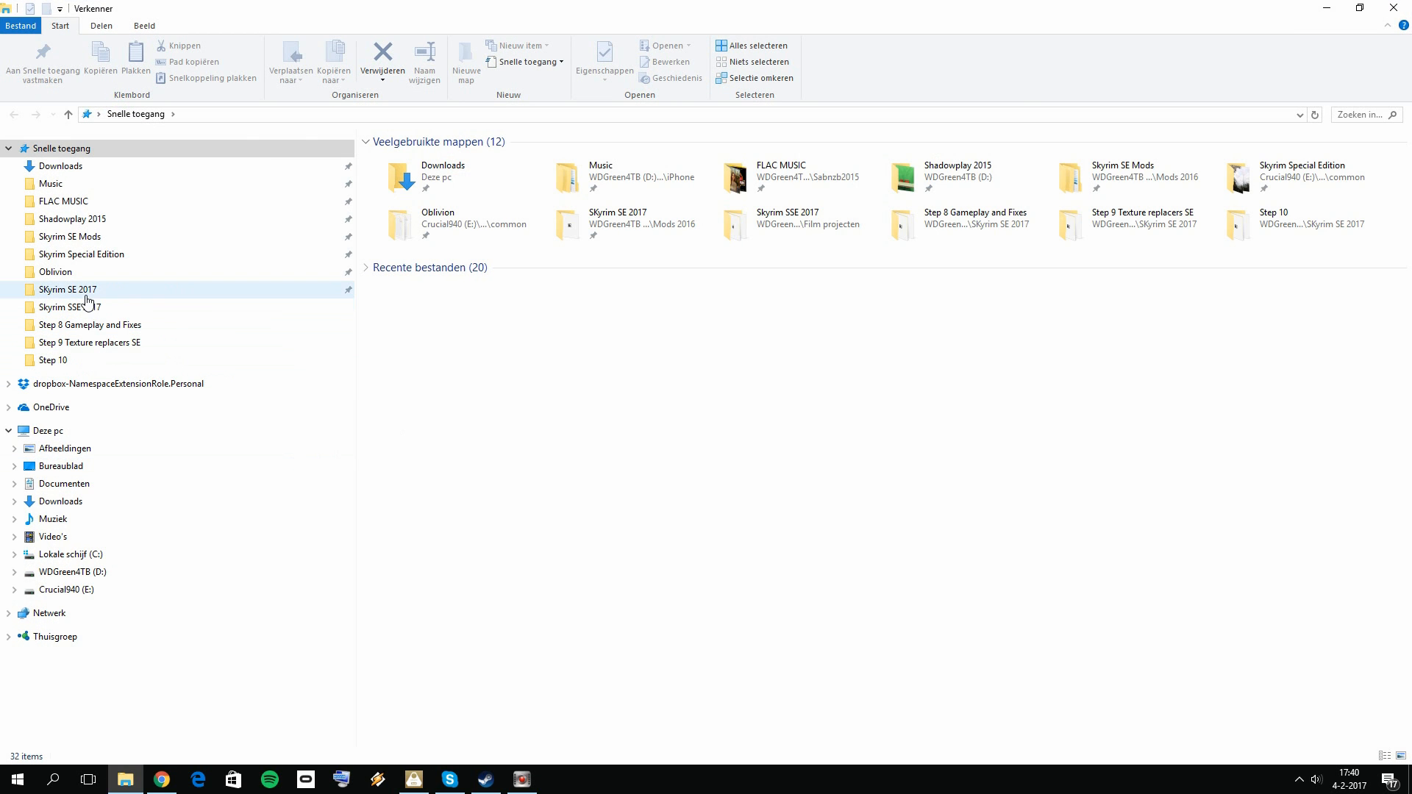
left_click(89, 294)
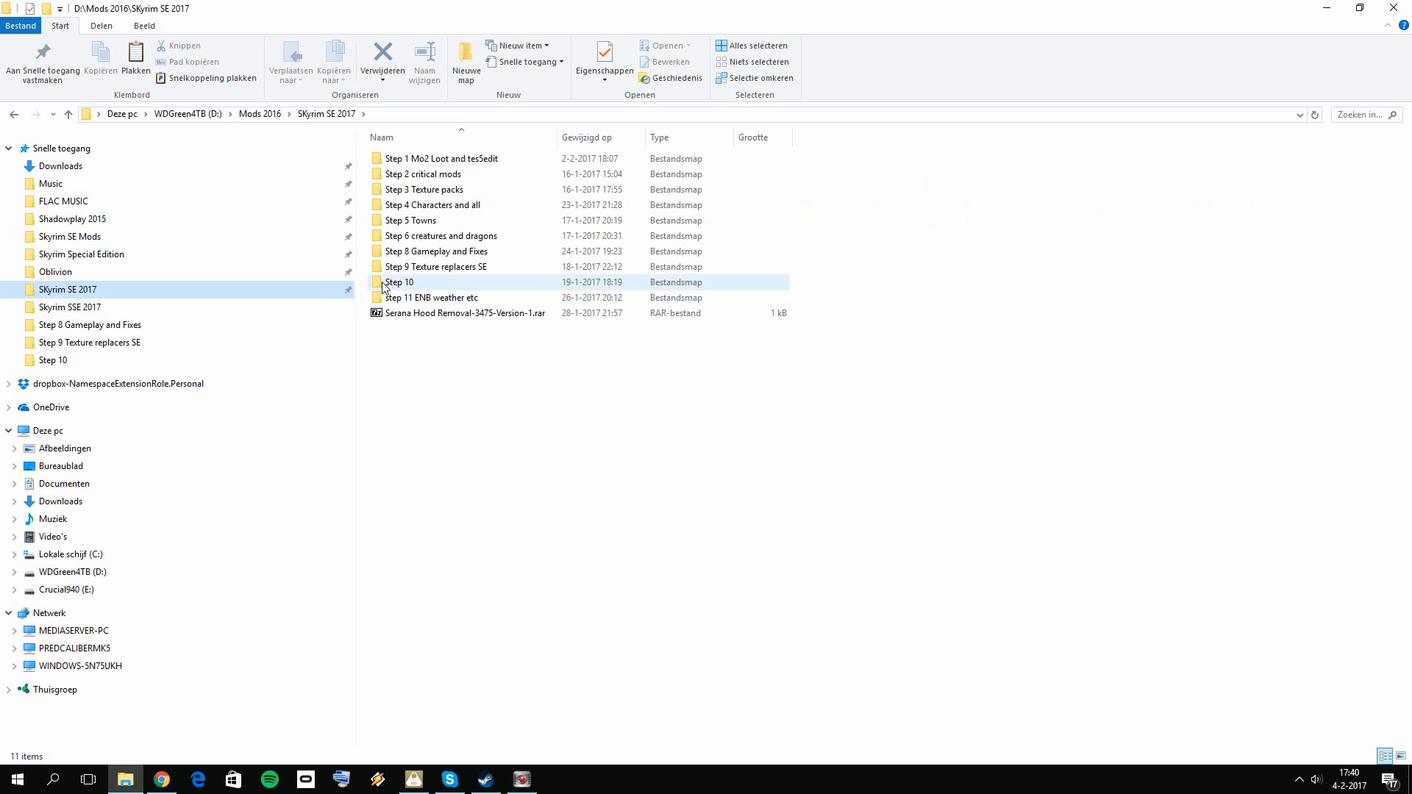
left_click(70, 306)
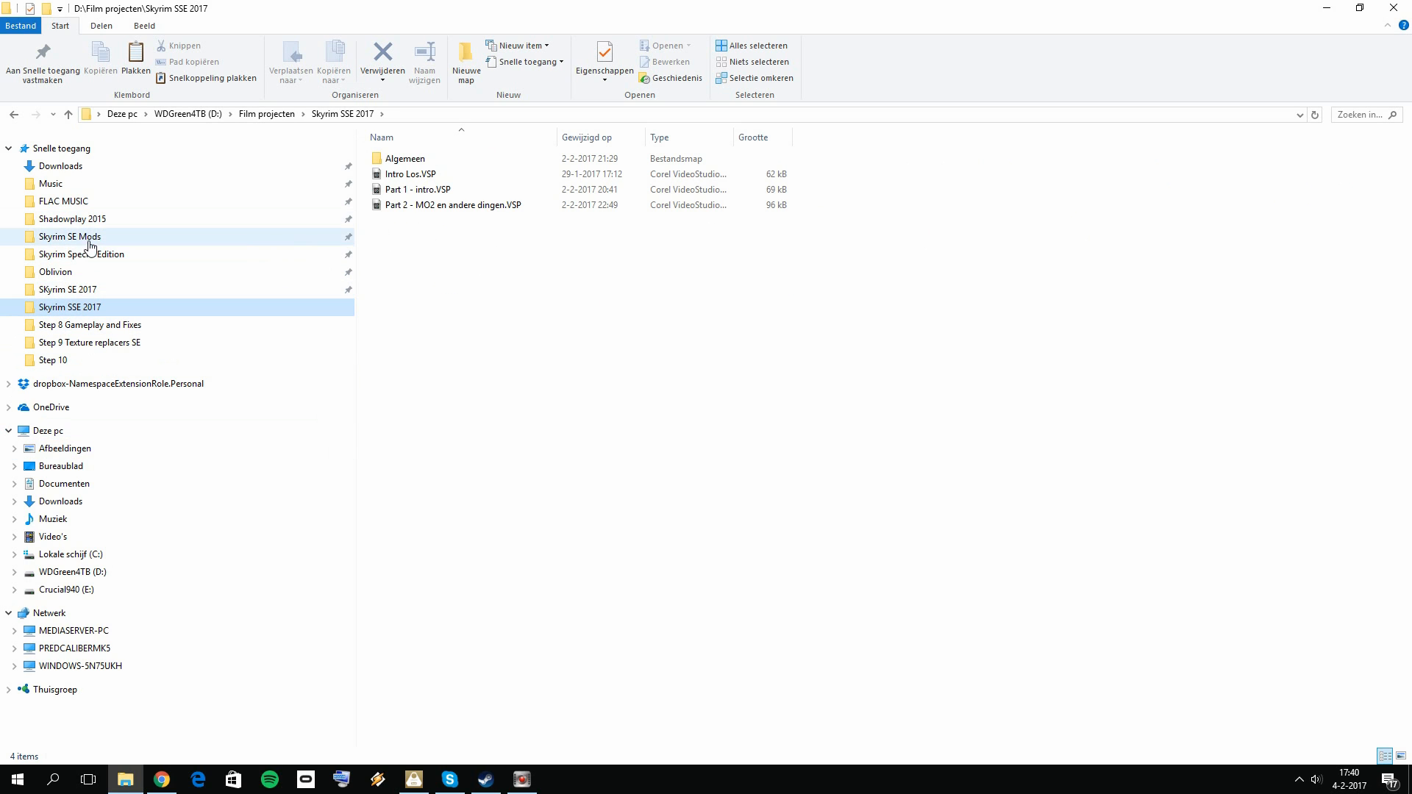
left_click(81, 589)
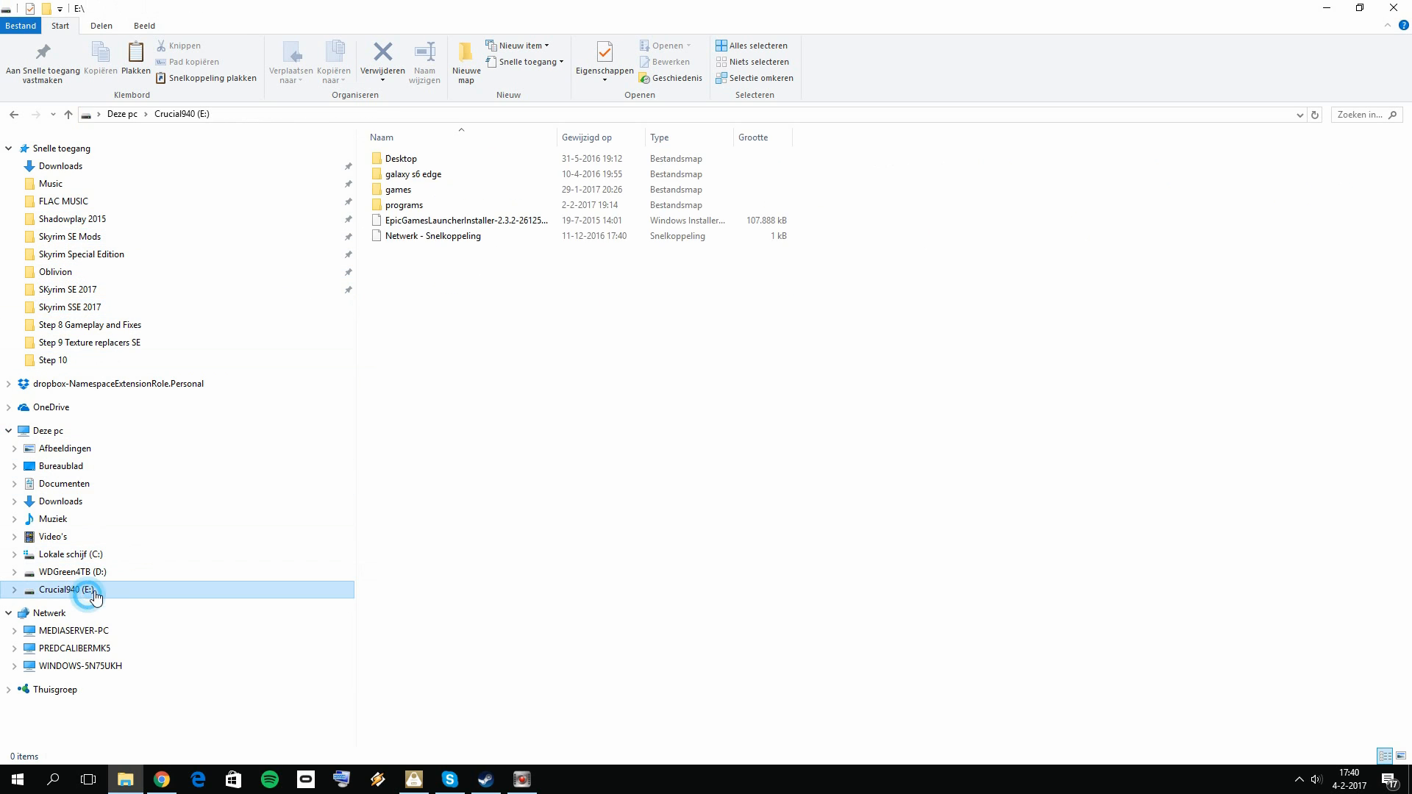
double_click(409, 192)
left_click(418, 347)
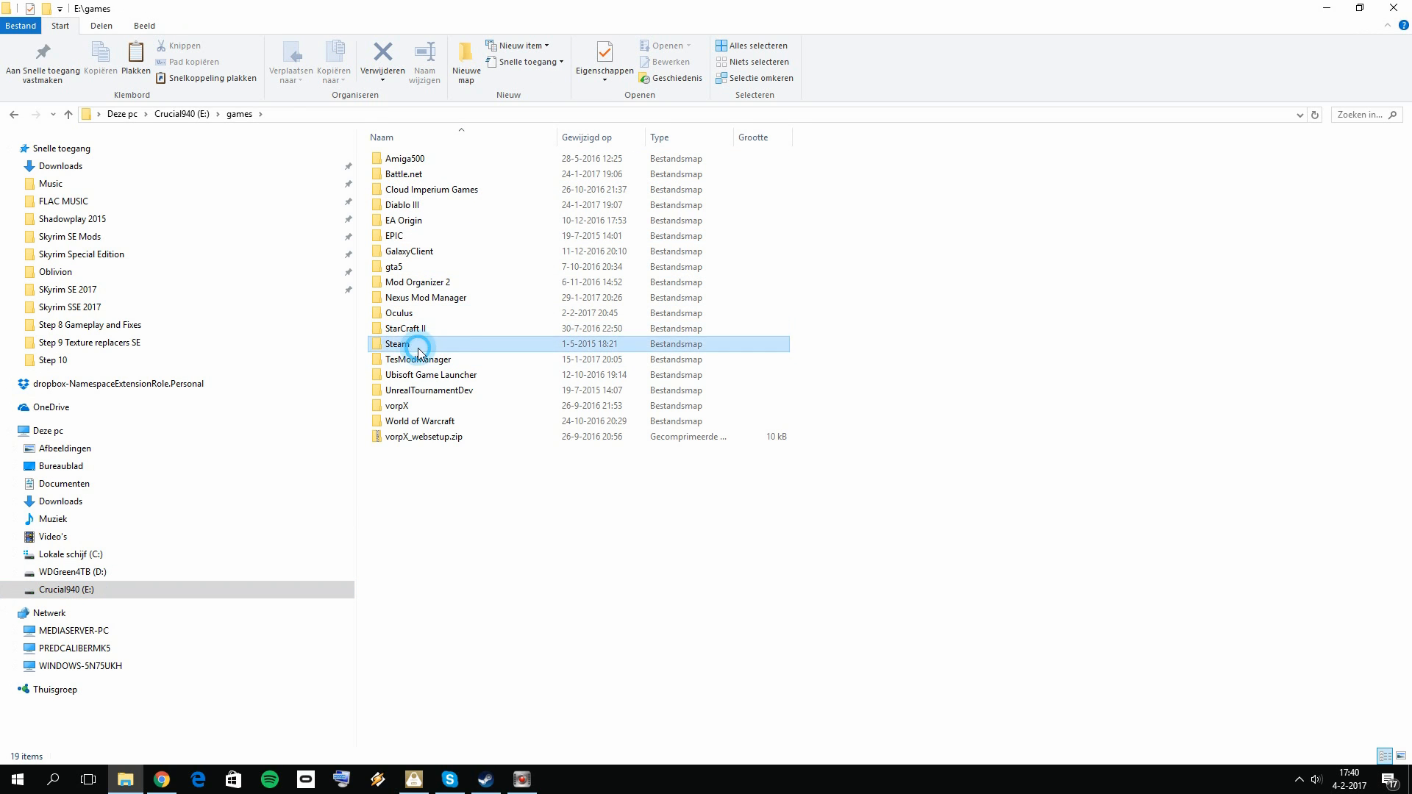
double_click(418, 352)
double_click(450, 158)
double_click(447, 158)
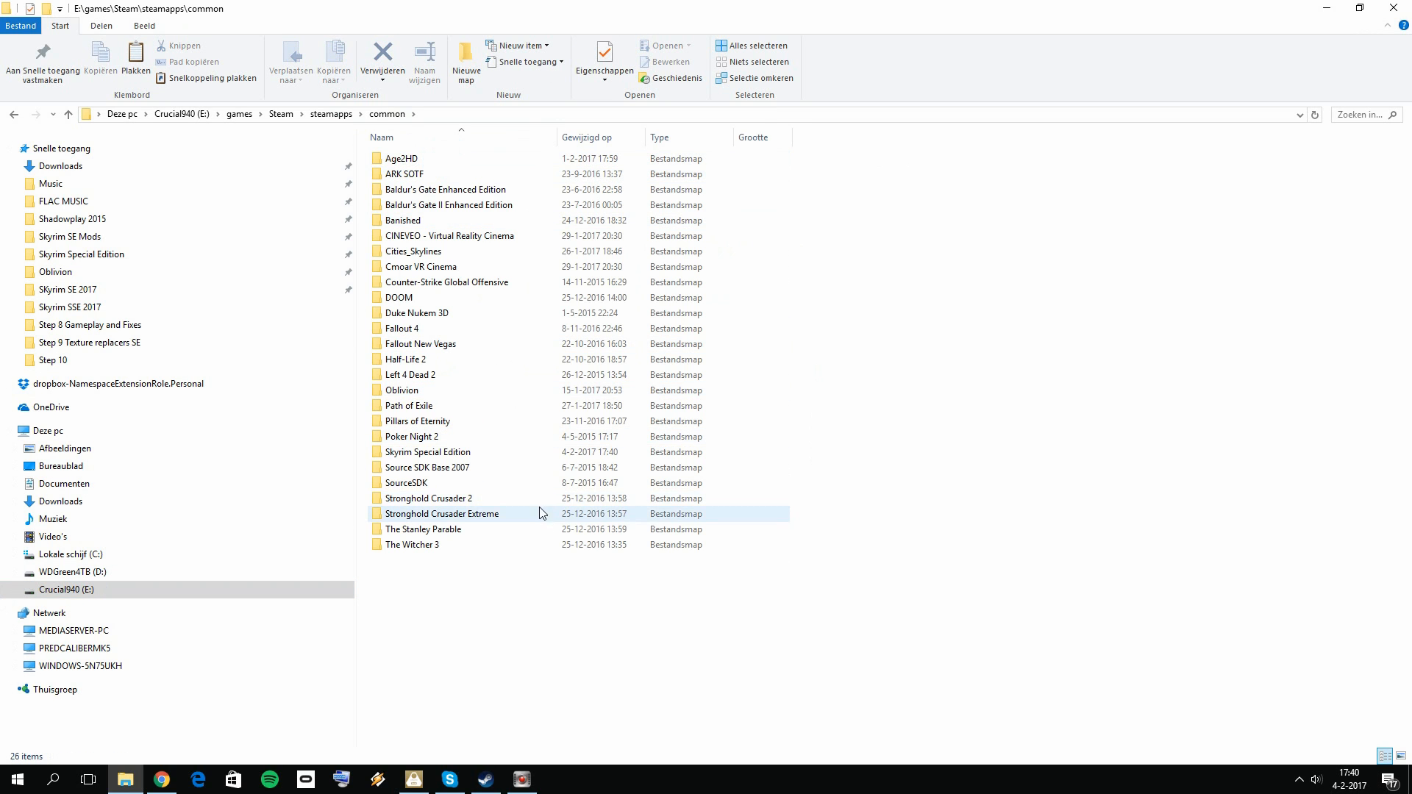
double_click(469, 454)
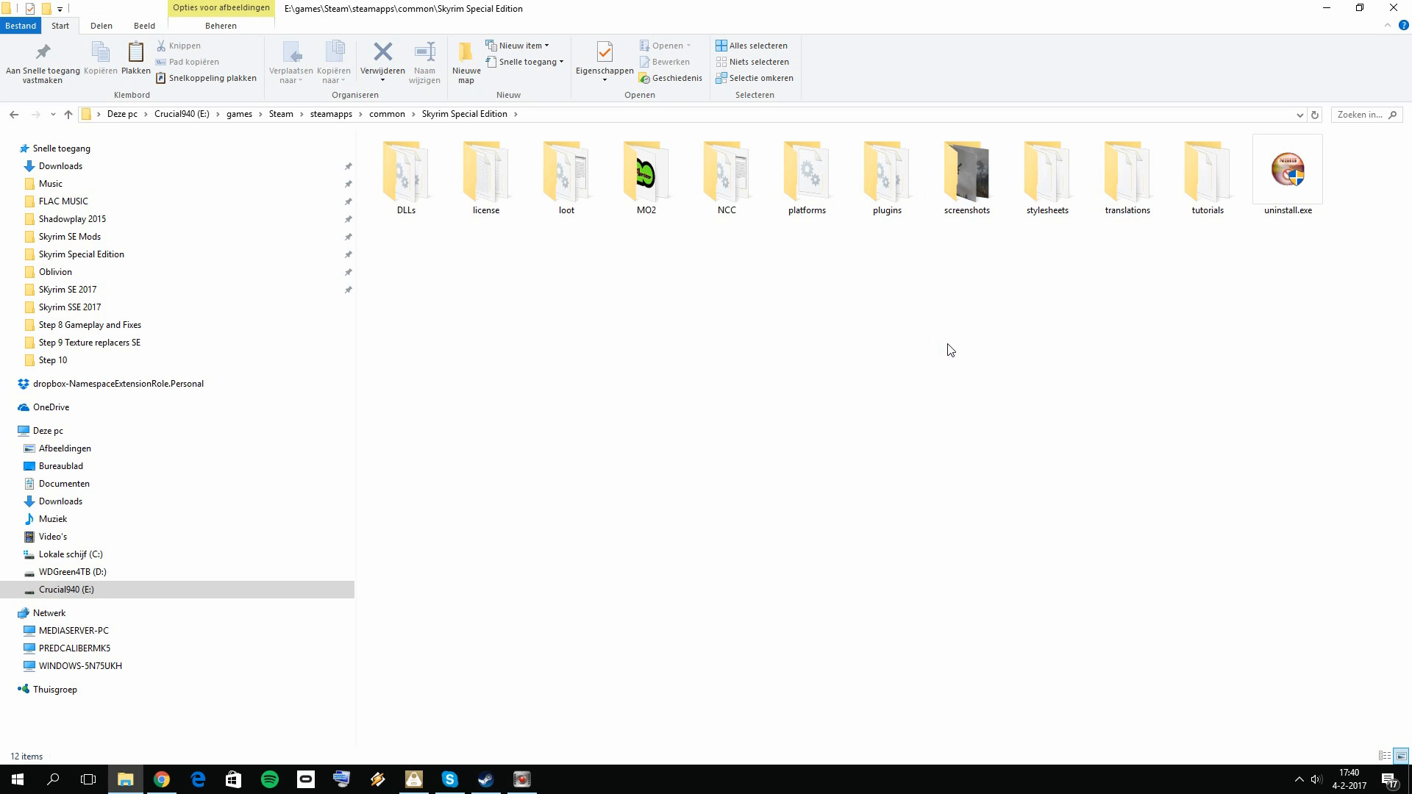
Step: Delete everything in the Skyrim Special Edition game folder except the screenshots folder
key("ctrl+a")
left_click(970, 188, "ctrl")
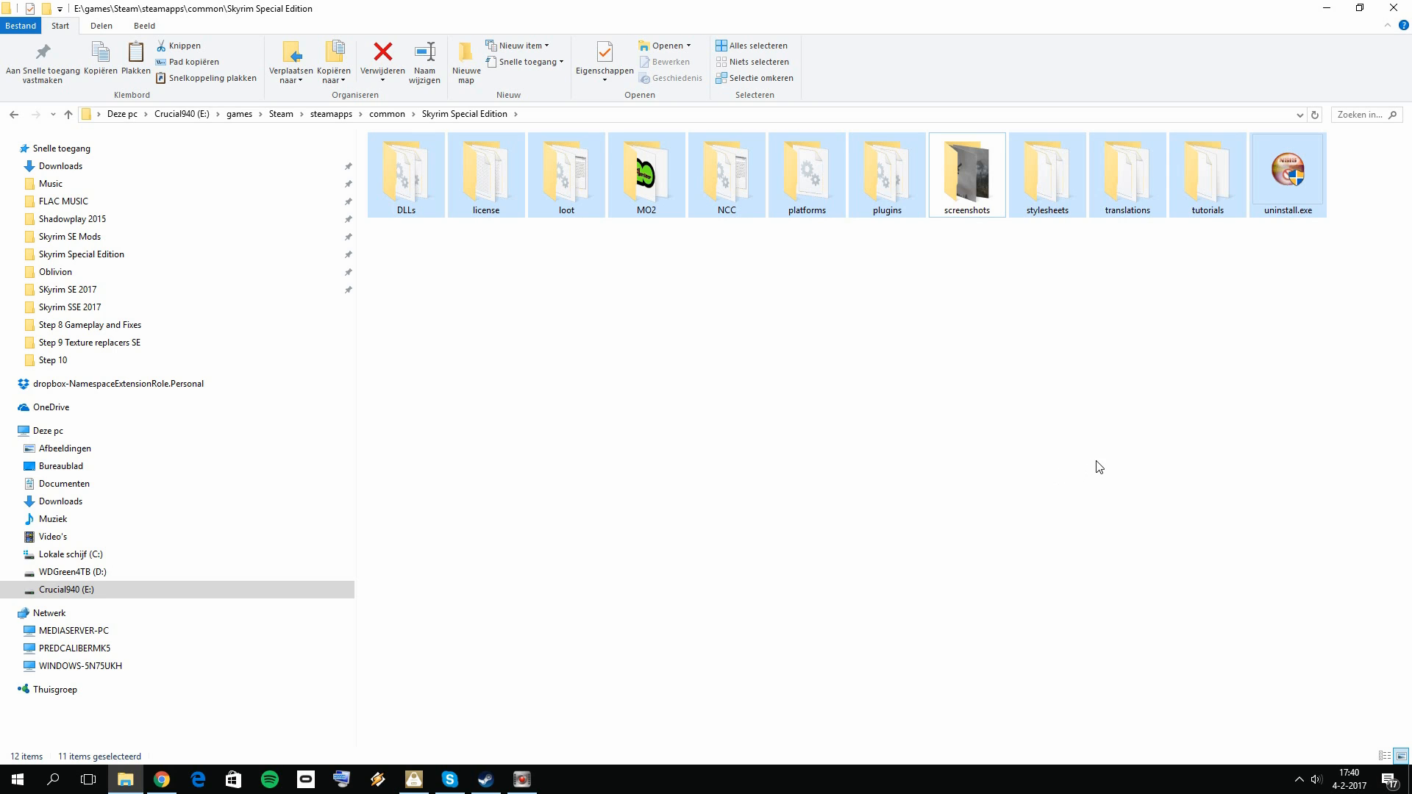
key("Delete")
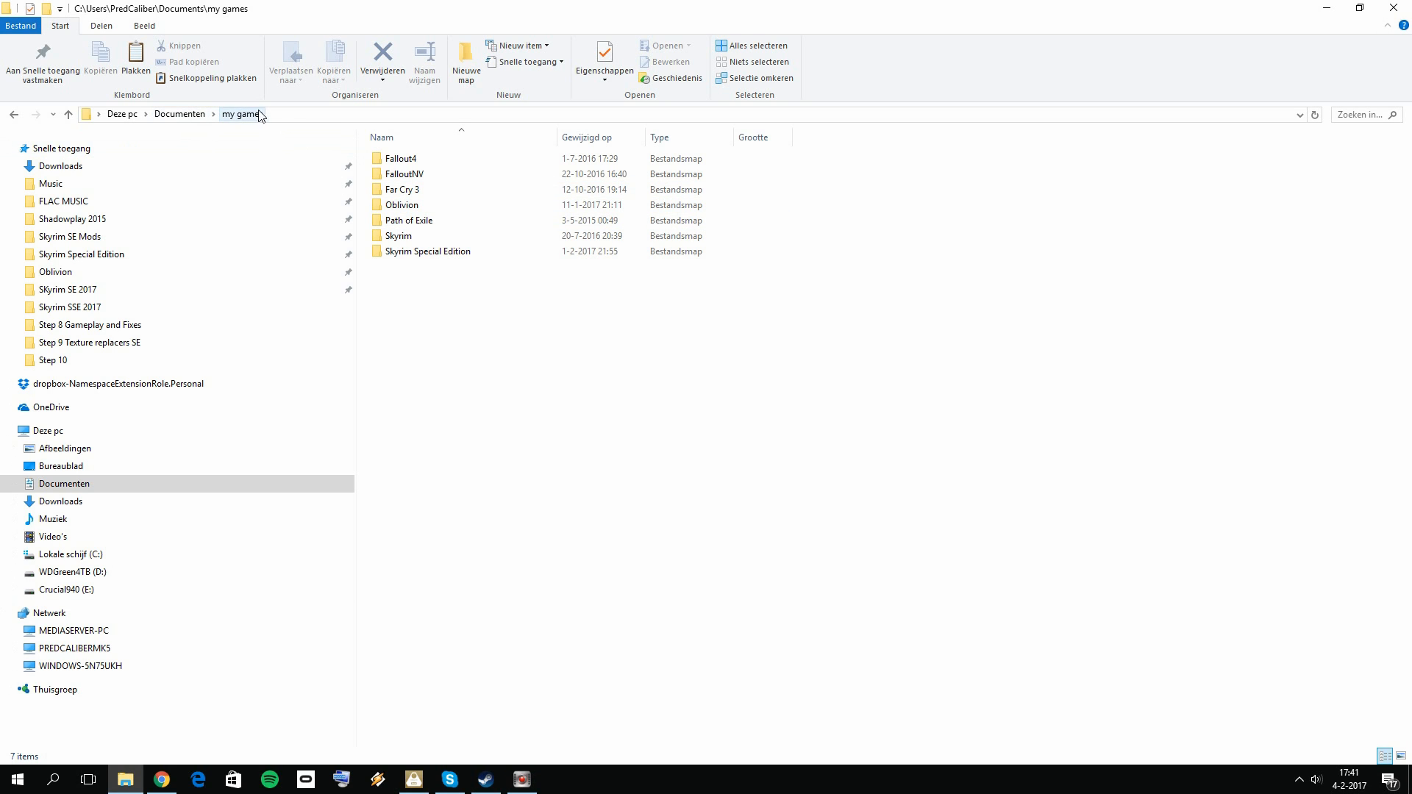
Step: Delete the Saves folder, Skyrim.ini and SkyrimPrefs.ini from Documents\my games\Skyrim Special Edition and close File Explorer
left_click(439, 254)
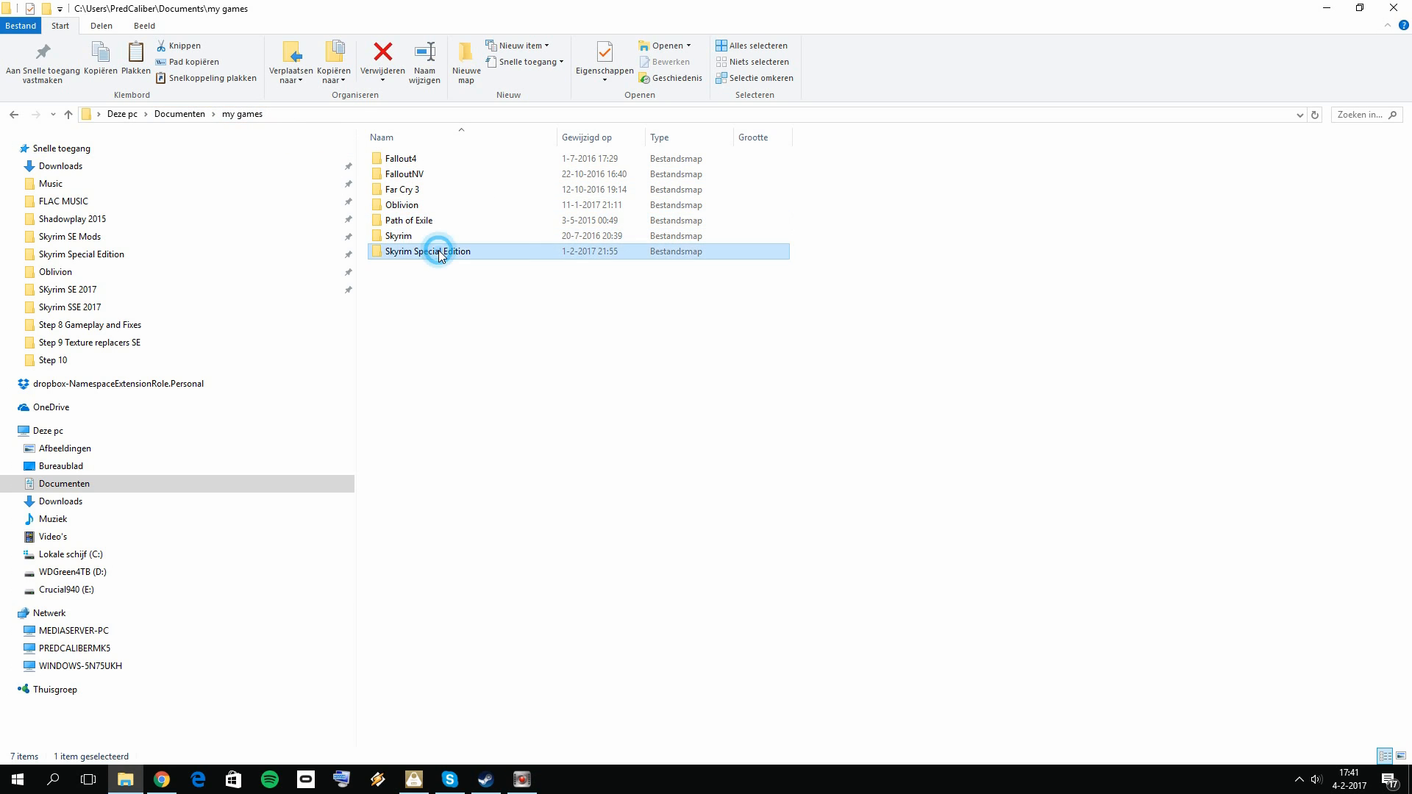
double_click(440, 254)
left_click_drag(578, 282, 397, 158)
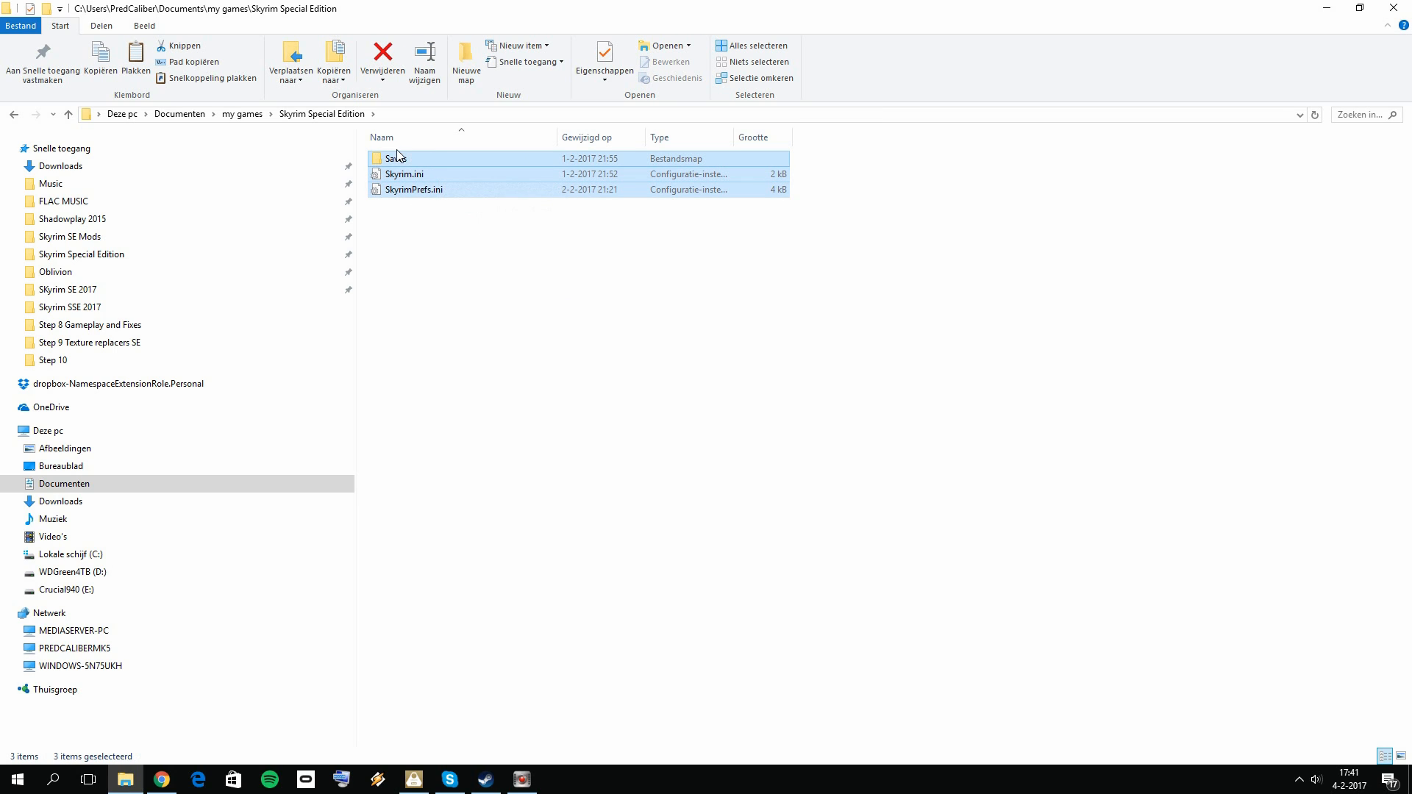
key("Delete")
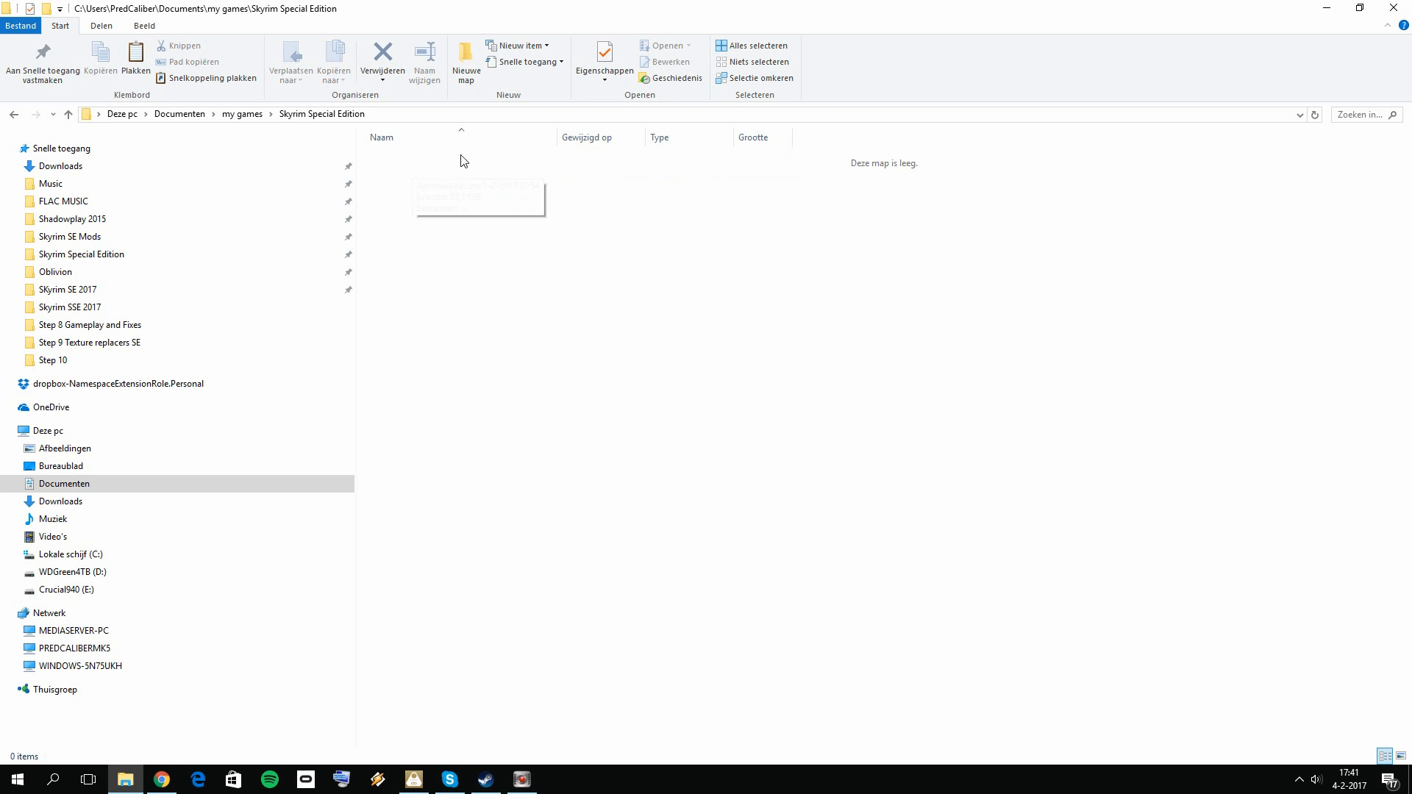
left_click(1398, 8)
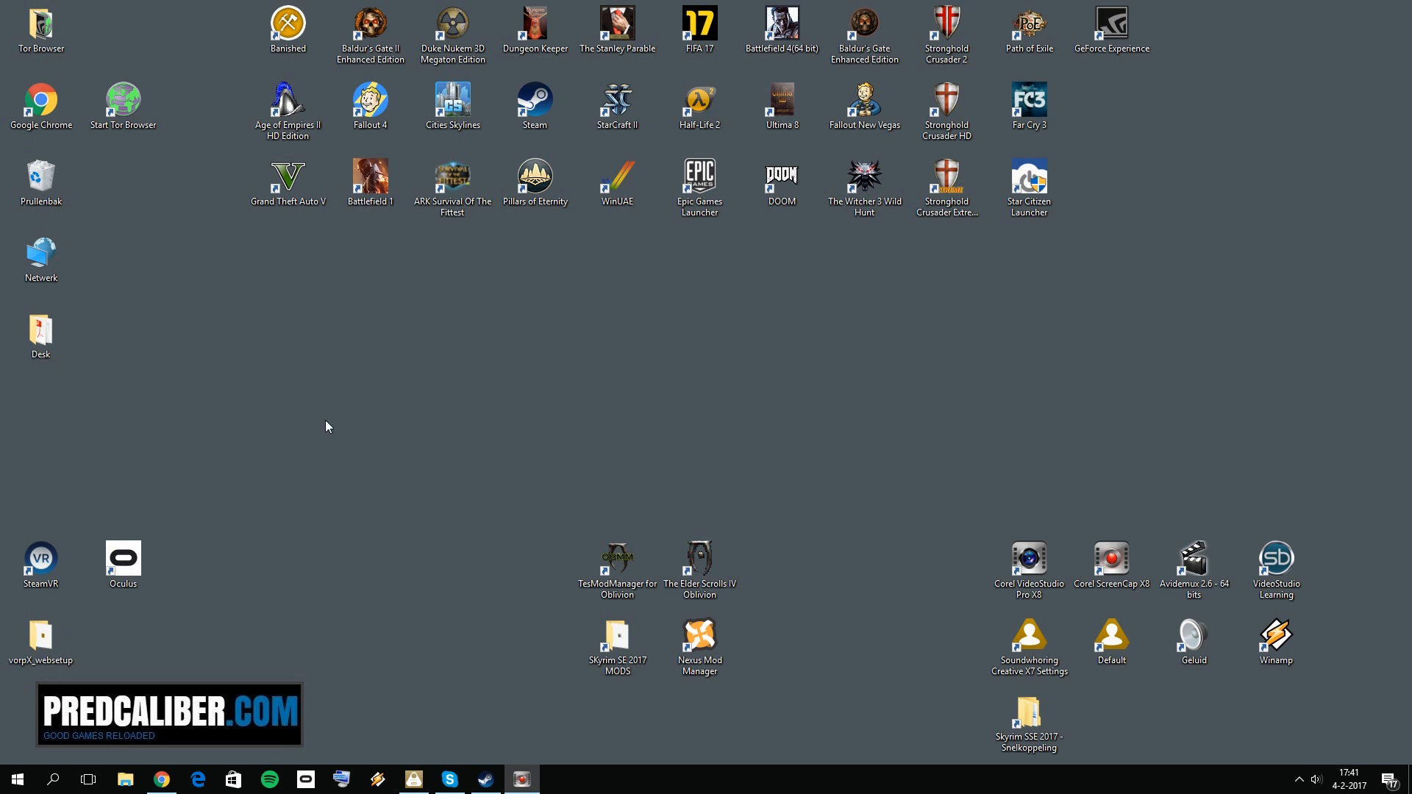
Step: Empty the recycle bin, permanently removing its items
right_click(61, 182)
left_click(118, 207)
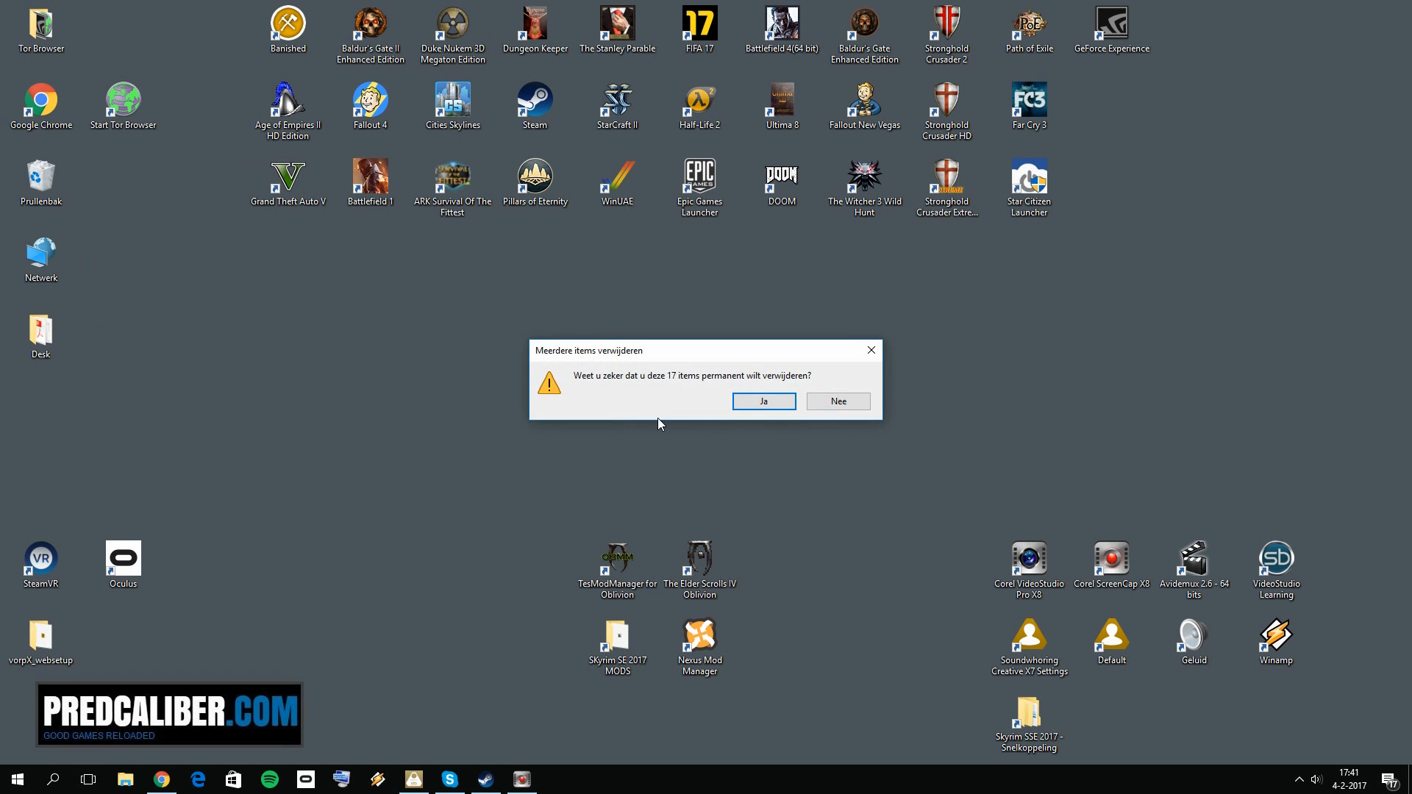
left_click(765, 400)
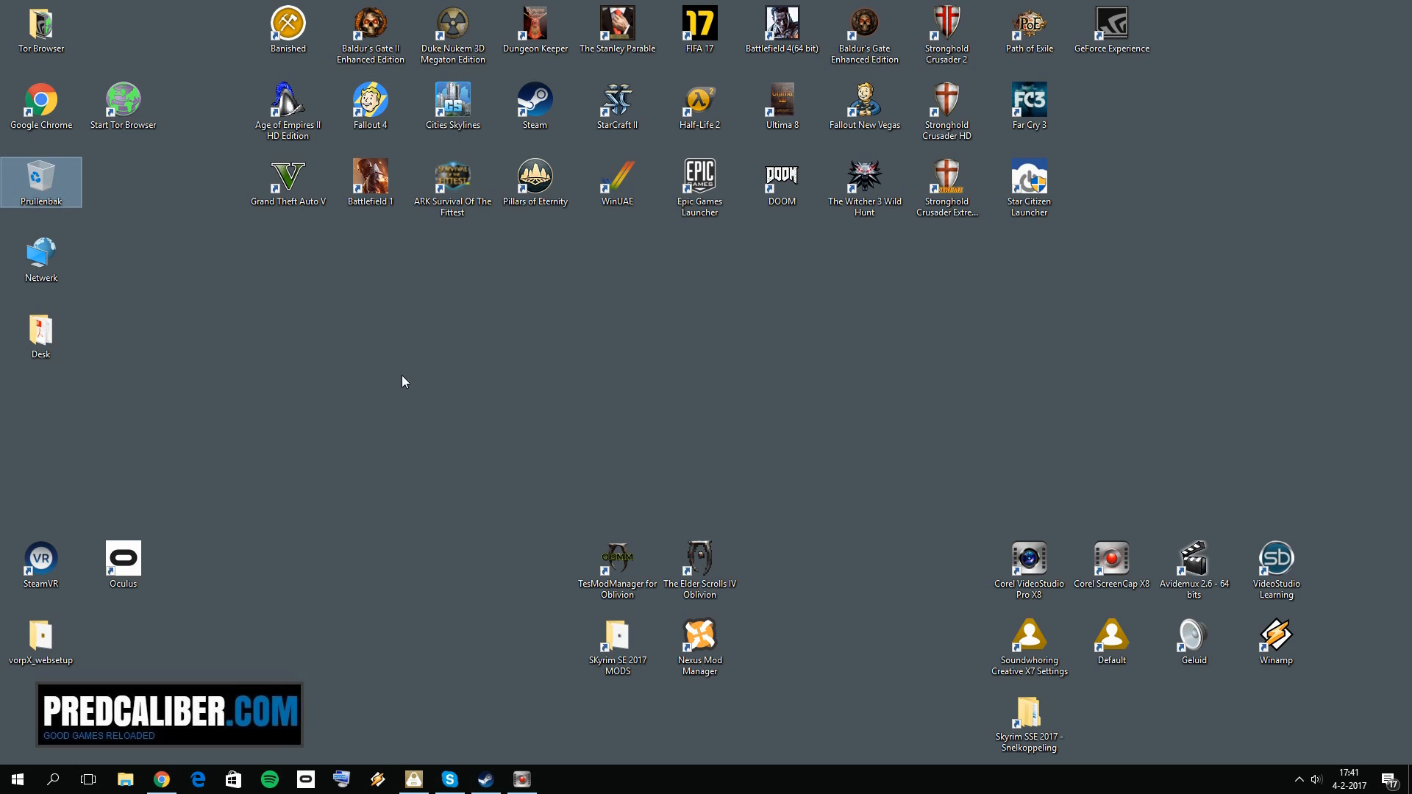
Step: In Steam, clear the library search and start the installation of The Elder Scrolls V: Skyrim Special Edition
left_click(330, 360)
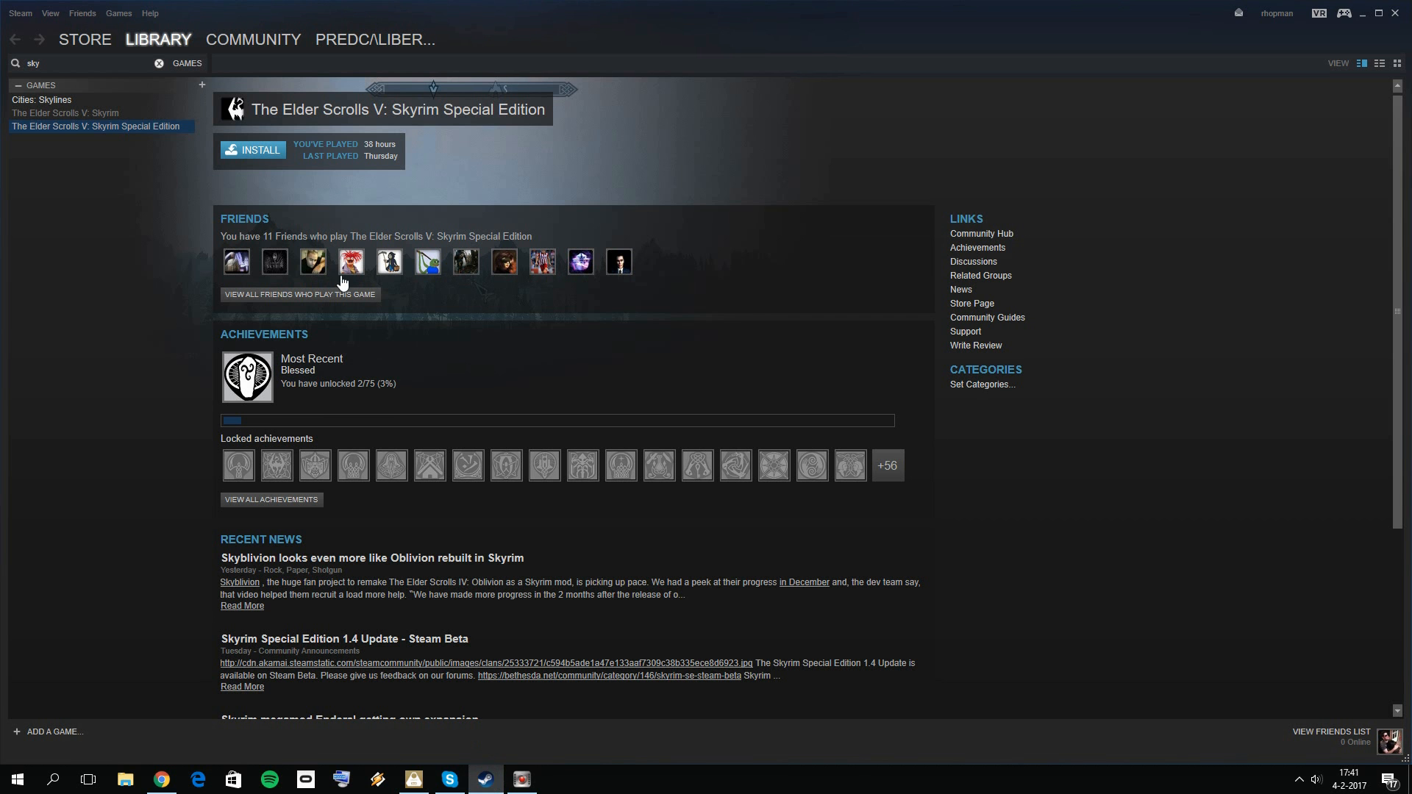
left_click(88, 61)
left_click_drag(89, 61, 31, 64)
right_click(156, 127)
left_click(173, 138)
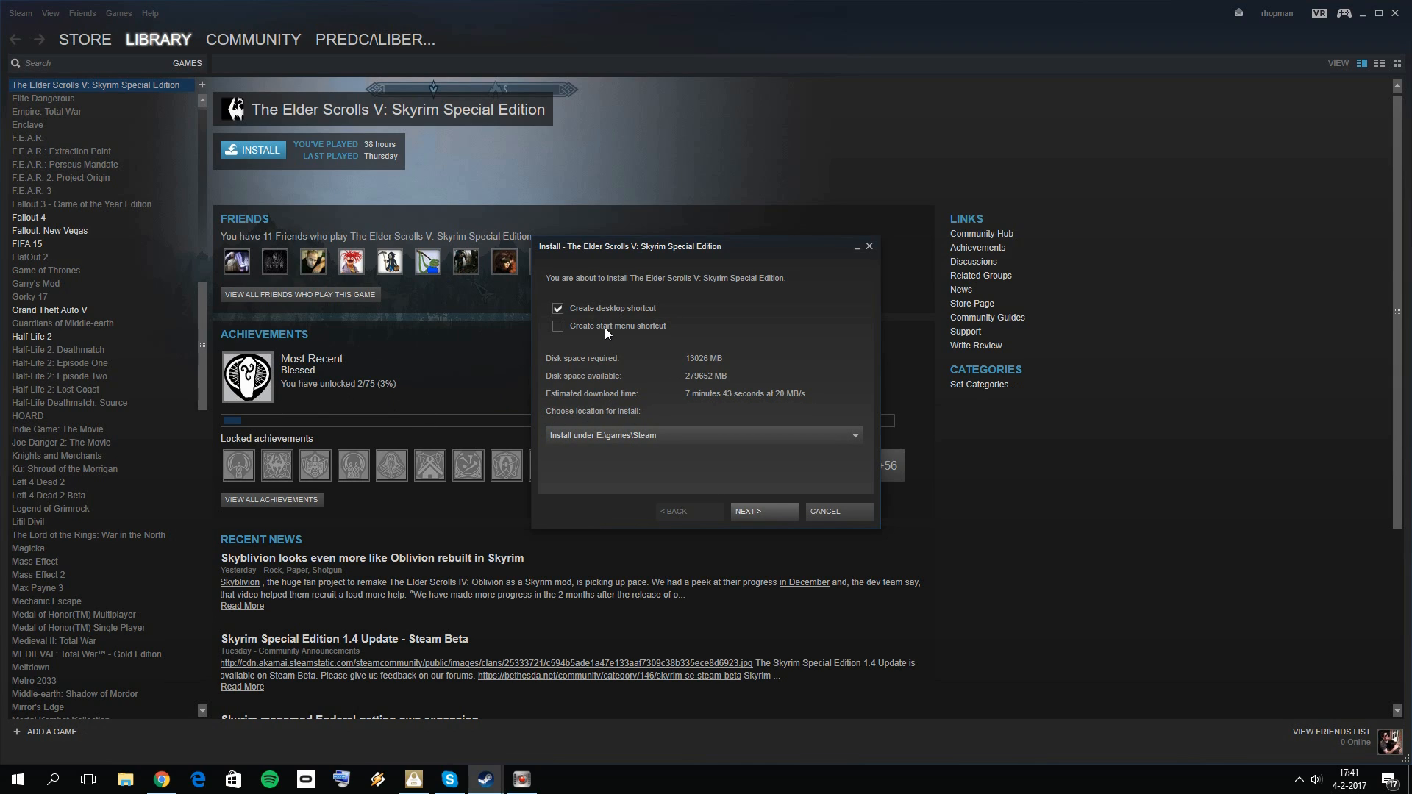
Step: Set the install location to E:\games\Steam and accept the licence agreement to install the game
left_click(755, 513)
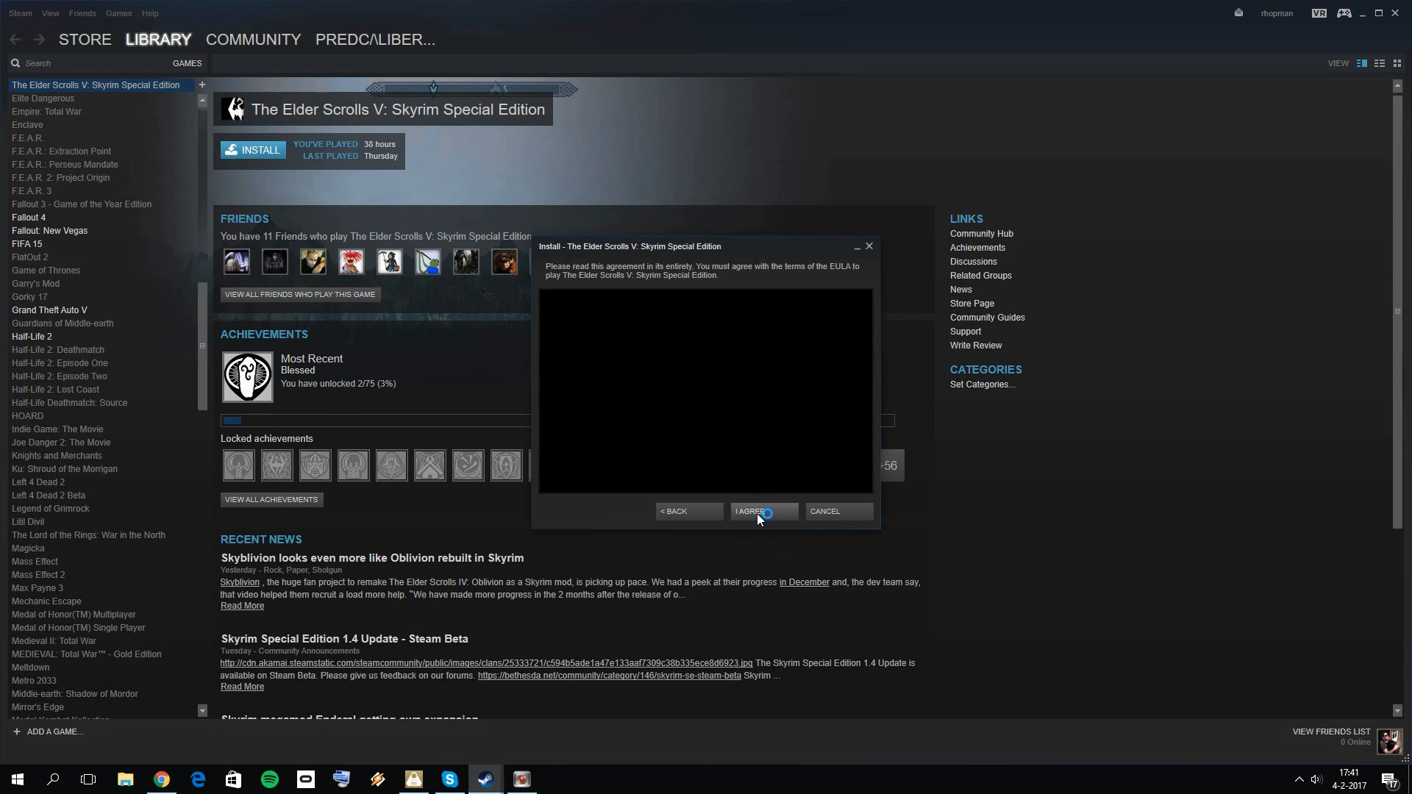
left_click(706, 513)
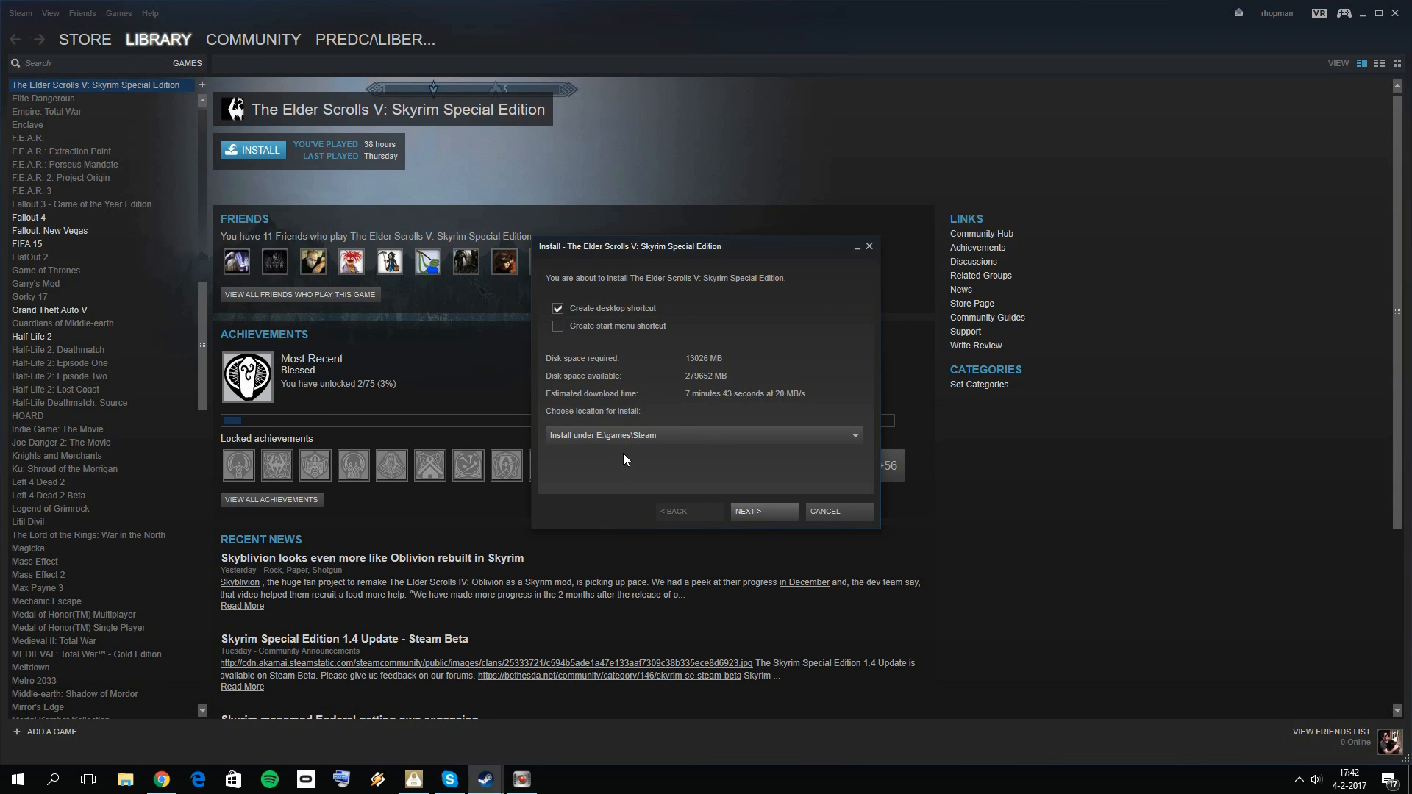
left_click(853, 437)
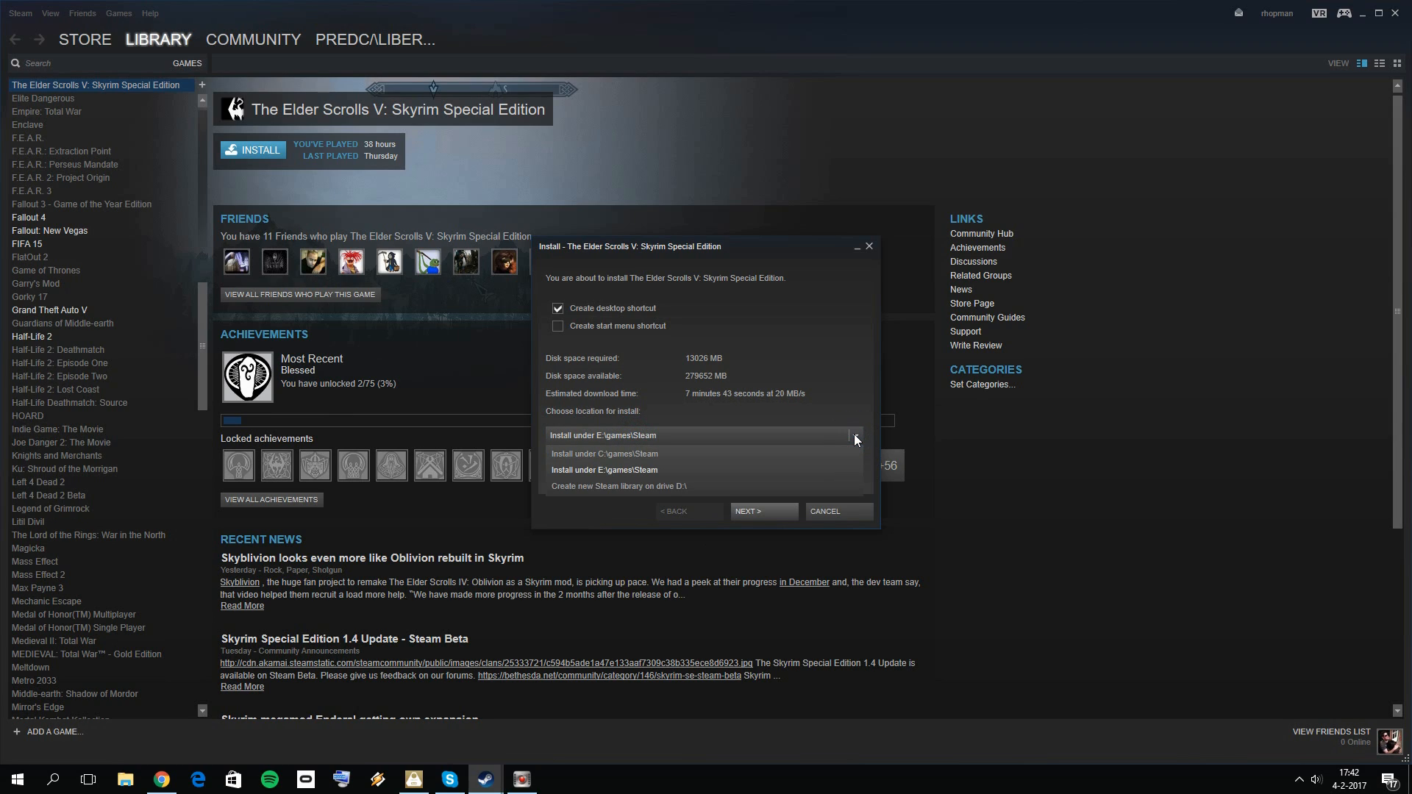
left_click(634, 471)
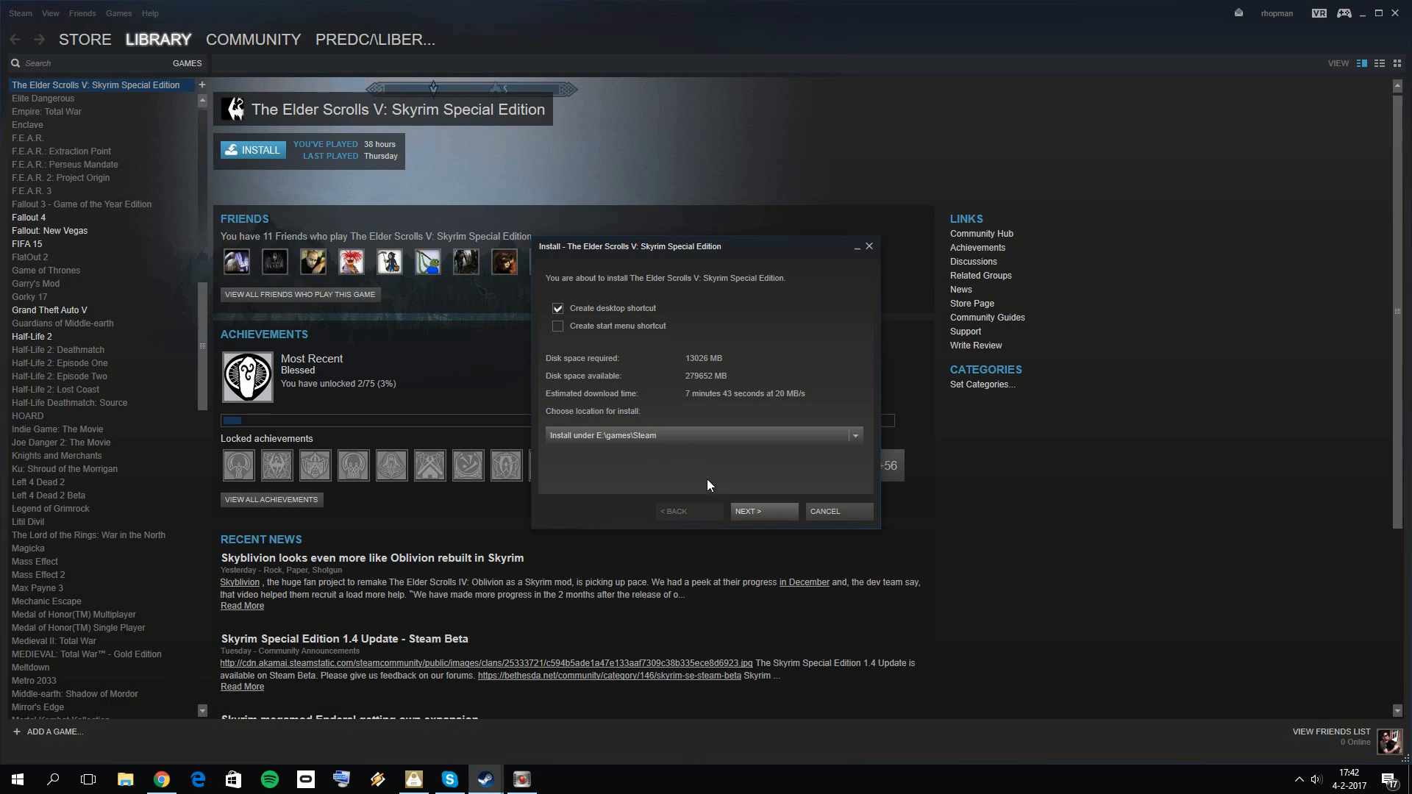
left_click(780, 511)
left_click(750, 511)
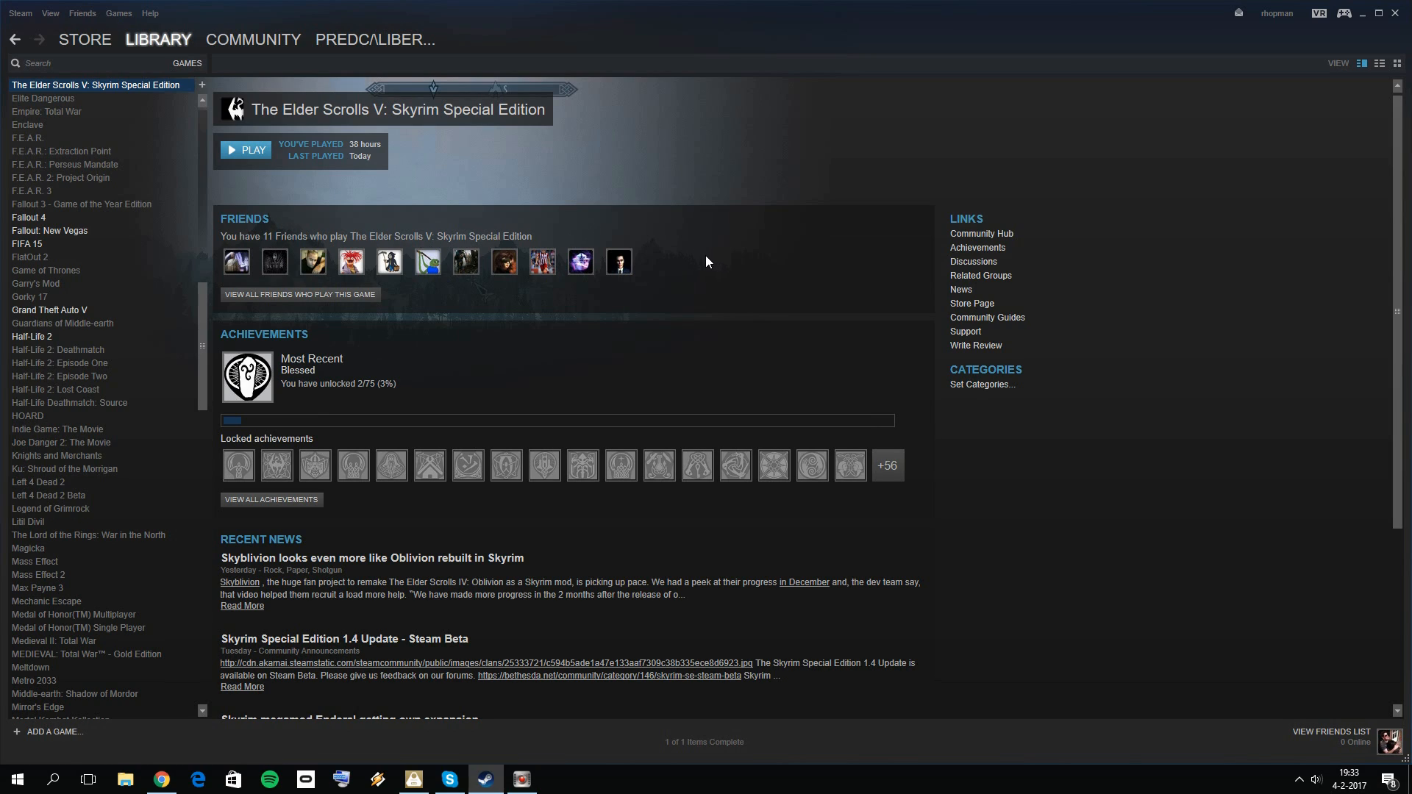
Step: Launch Skyrim Special Edition and let it detect the video hardware to set the video options
left_click(249, 150)
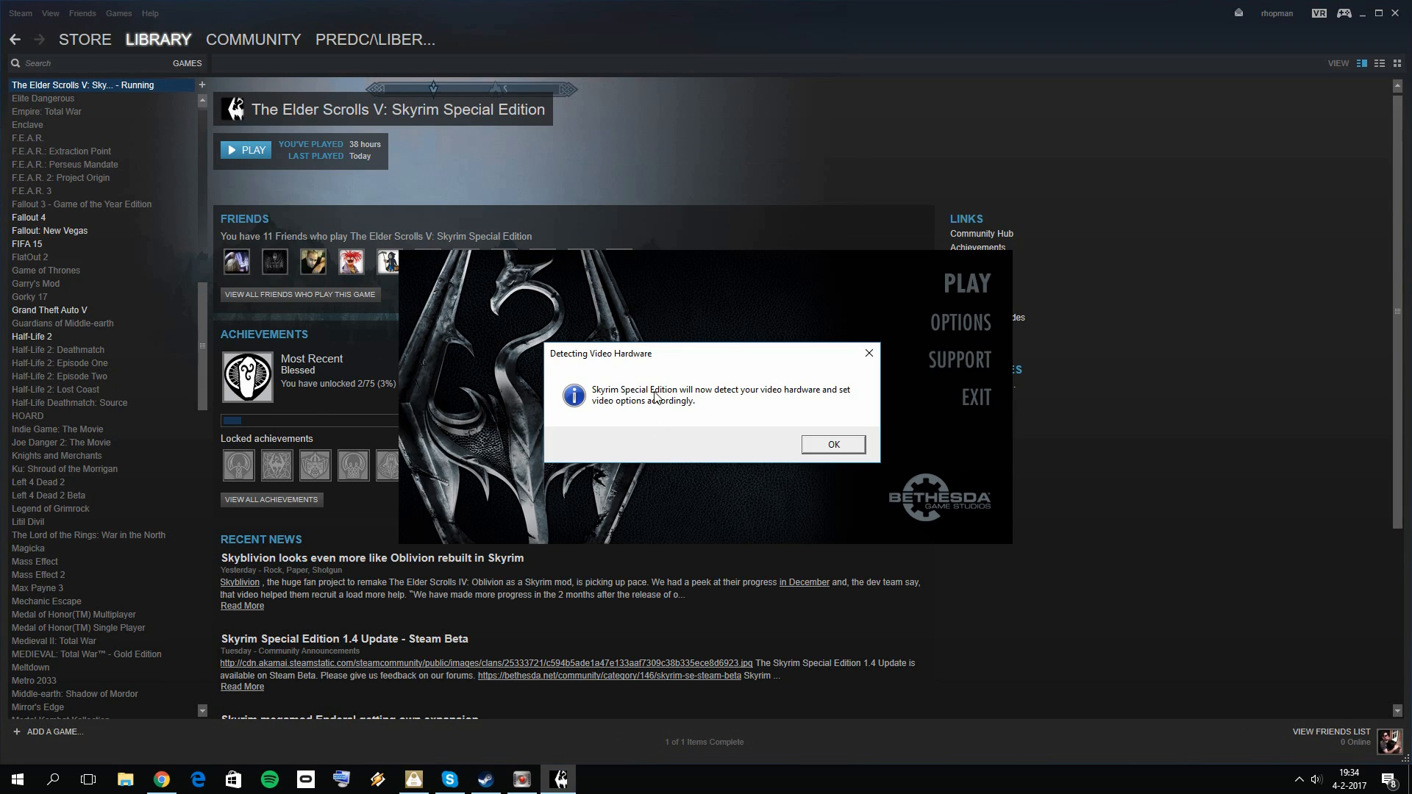
left_click(820, 445)
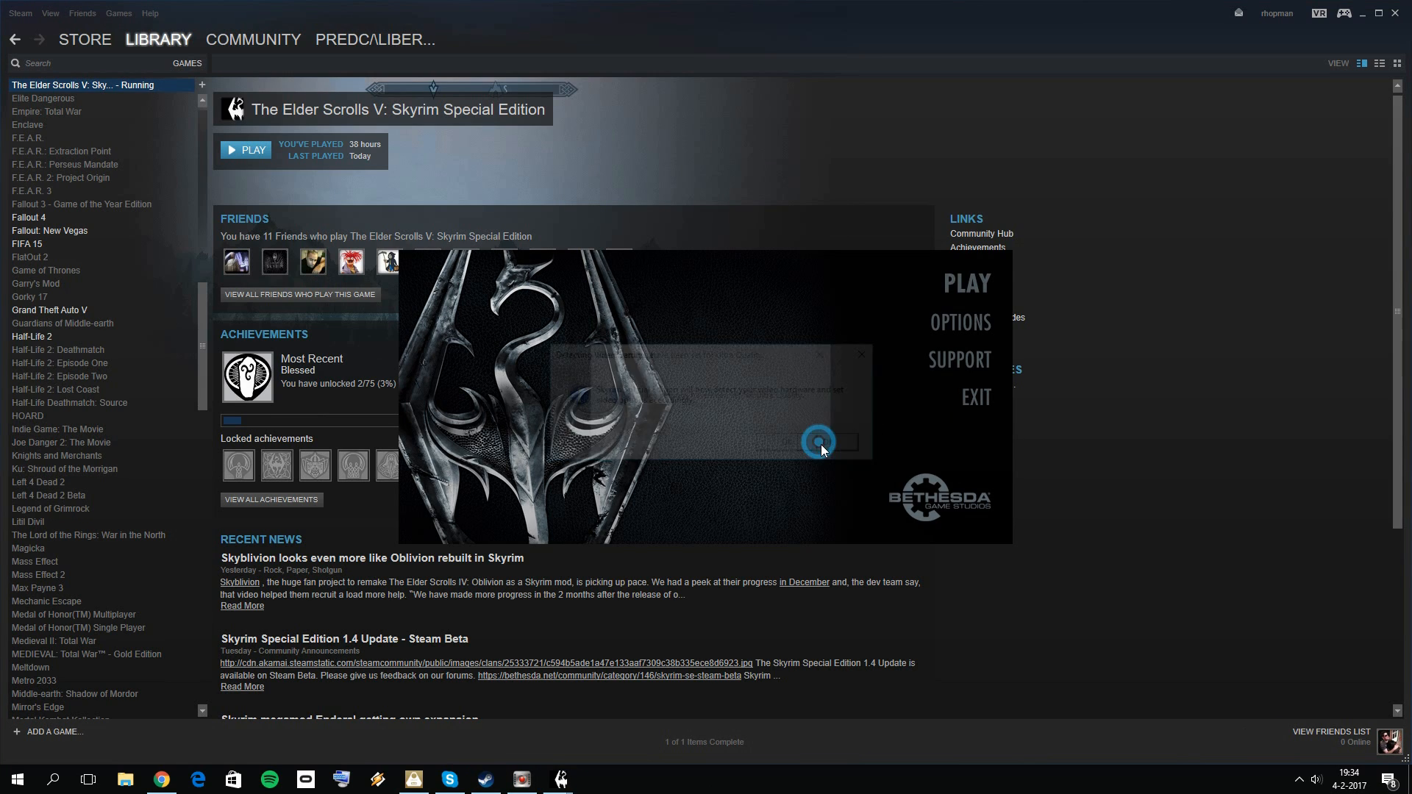
Step: Dismiss the hardware detection message, open the Skyrim Special Edition launcher options and set Antialiasing to Off (Best performance)
left_click(784, 446)
left_click(956, 321)
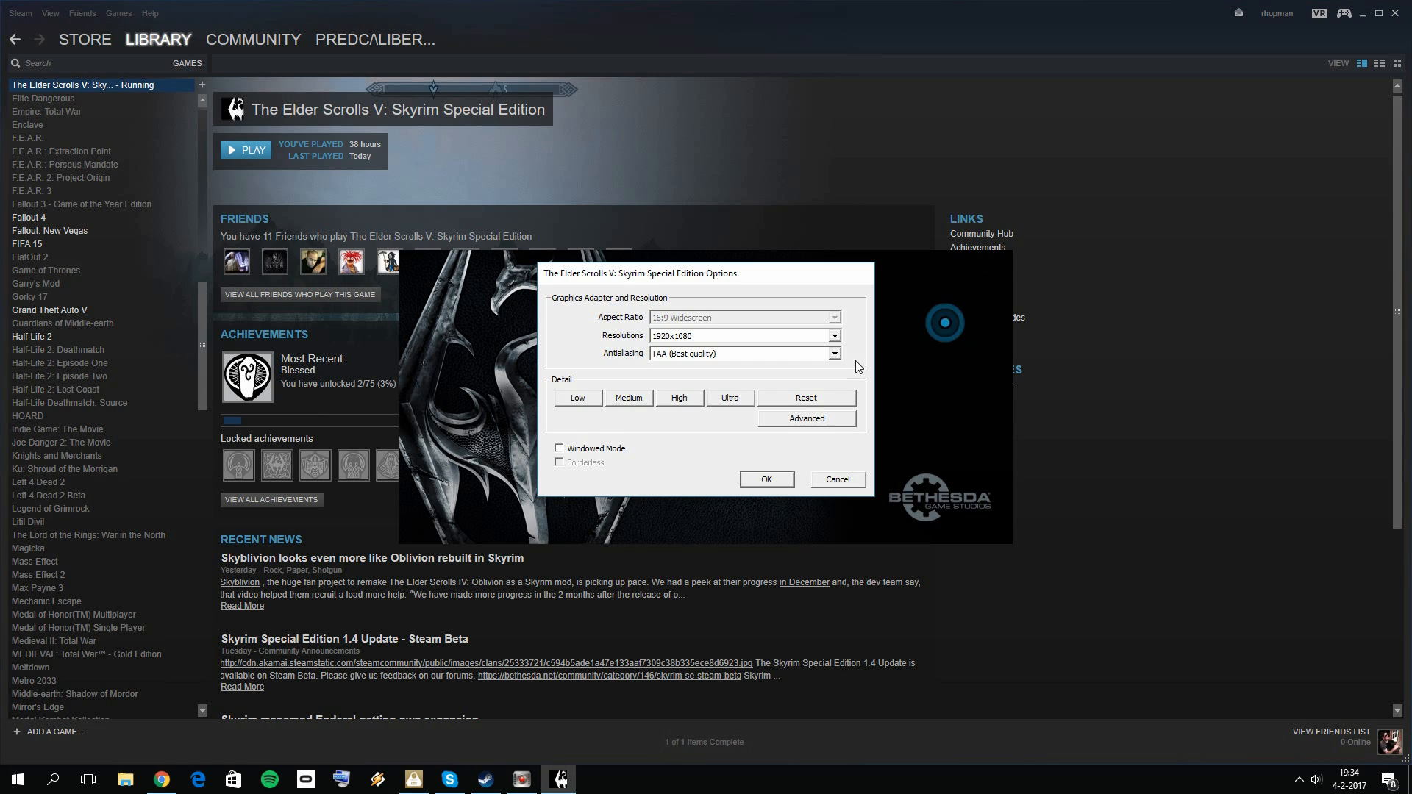
left_click(691, 354)
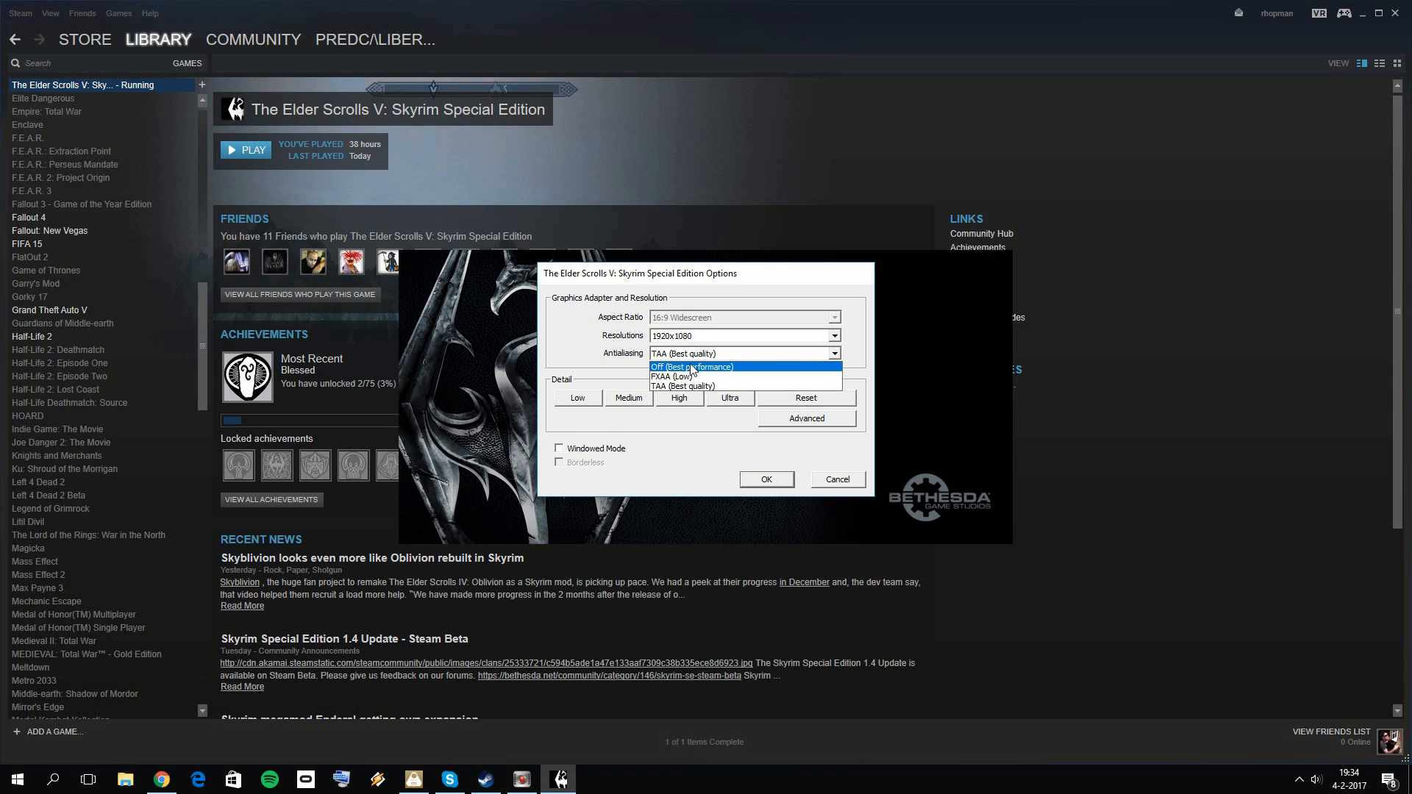
left_click(690, 365)
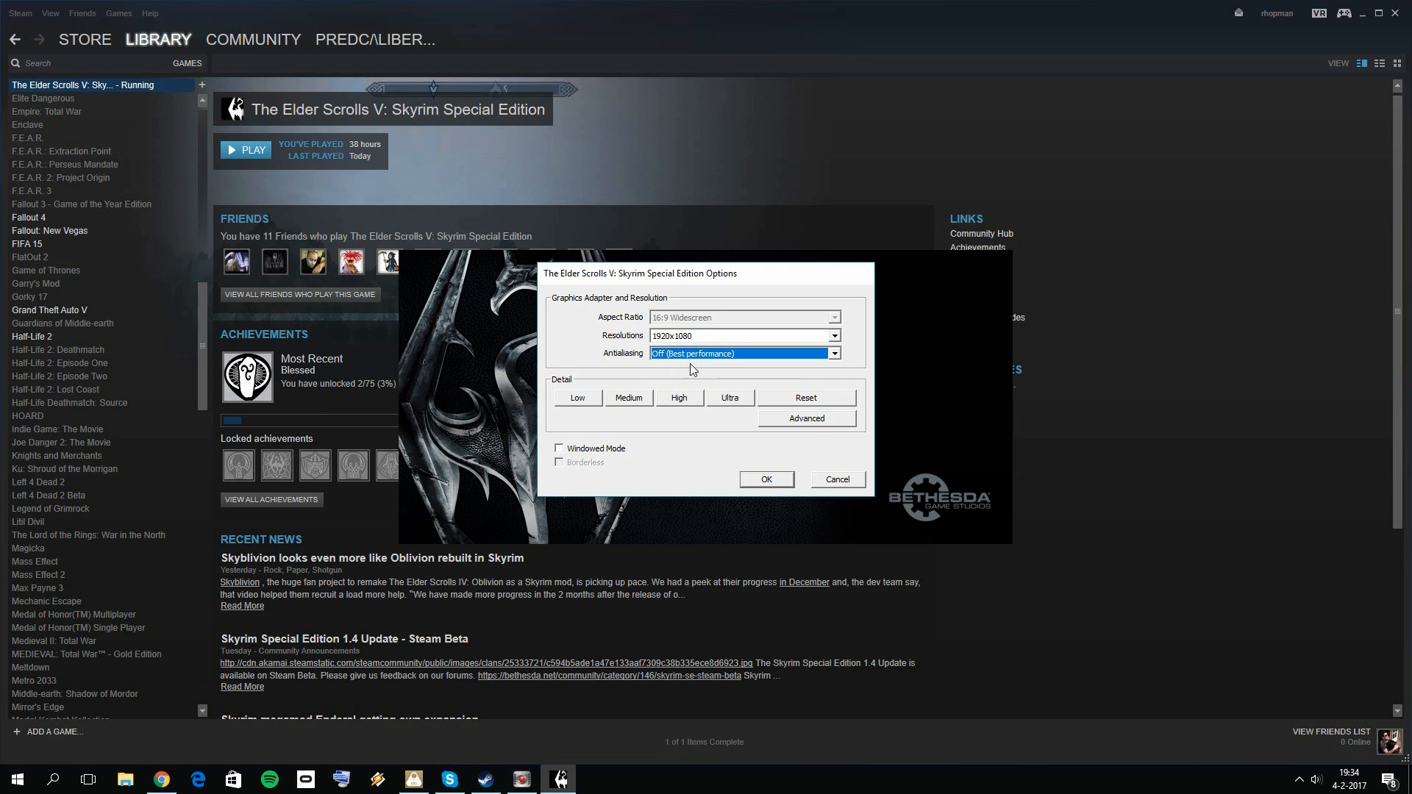
Step: Disable Screen Space Ambient Occlusion in the advanced options, check the View Distance settings, and confirm the launcher options
left_click(803, 421)
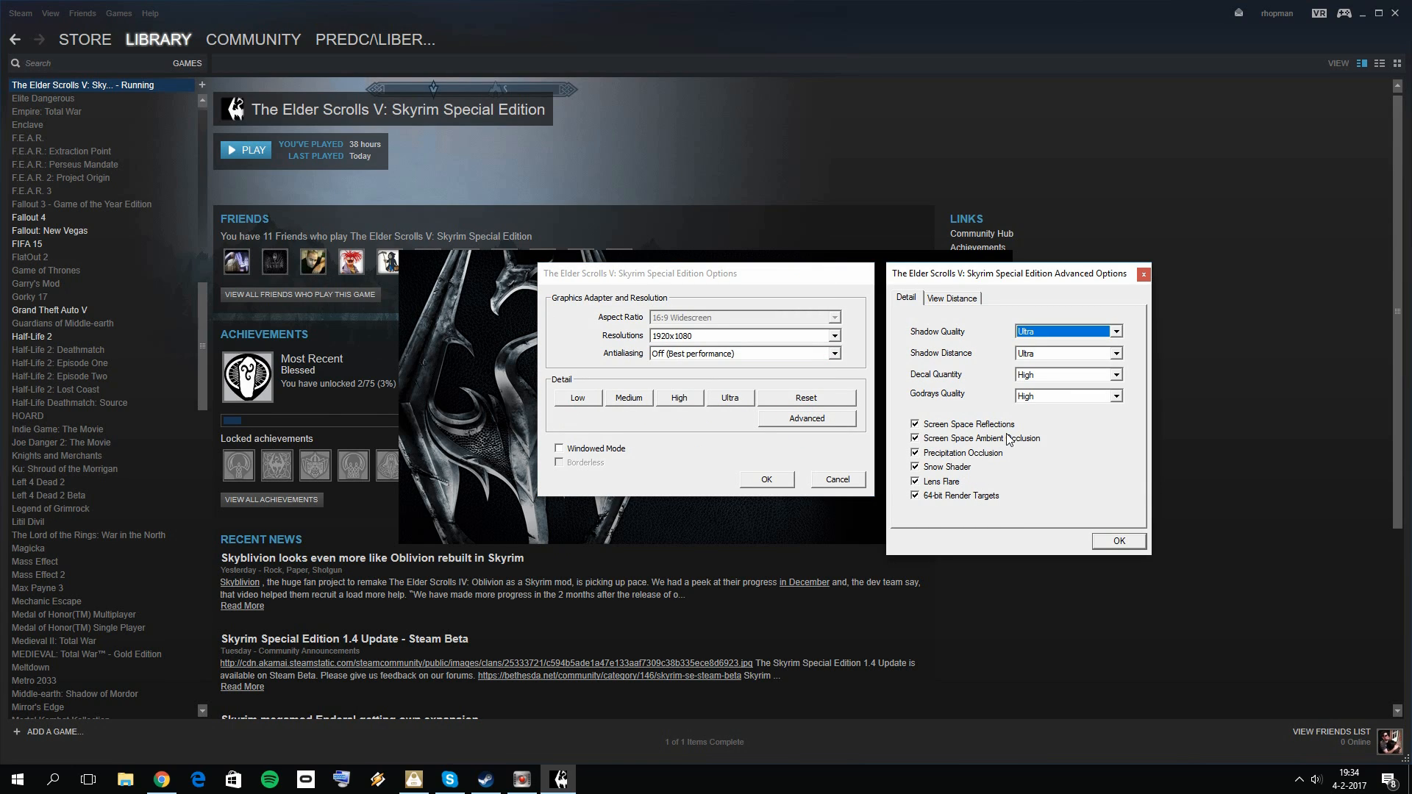
left_click(993, 439)
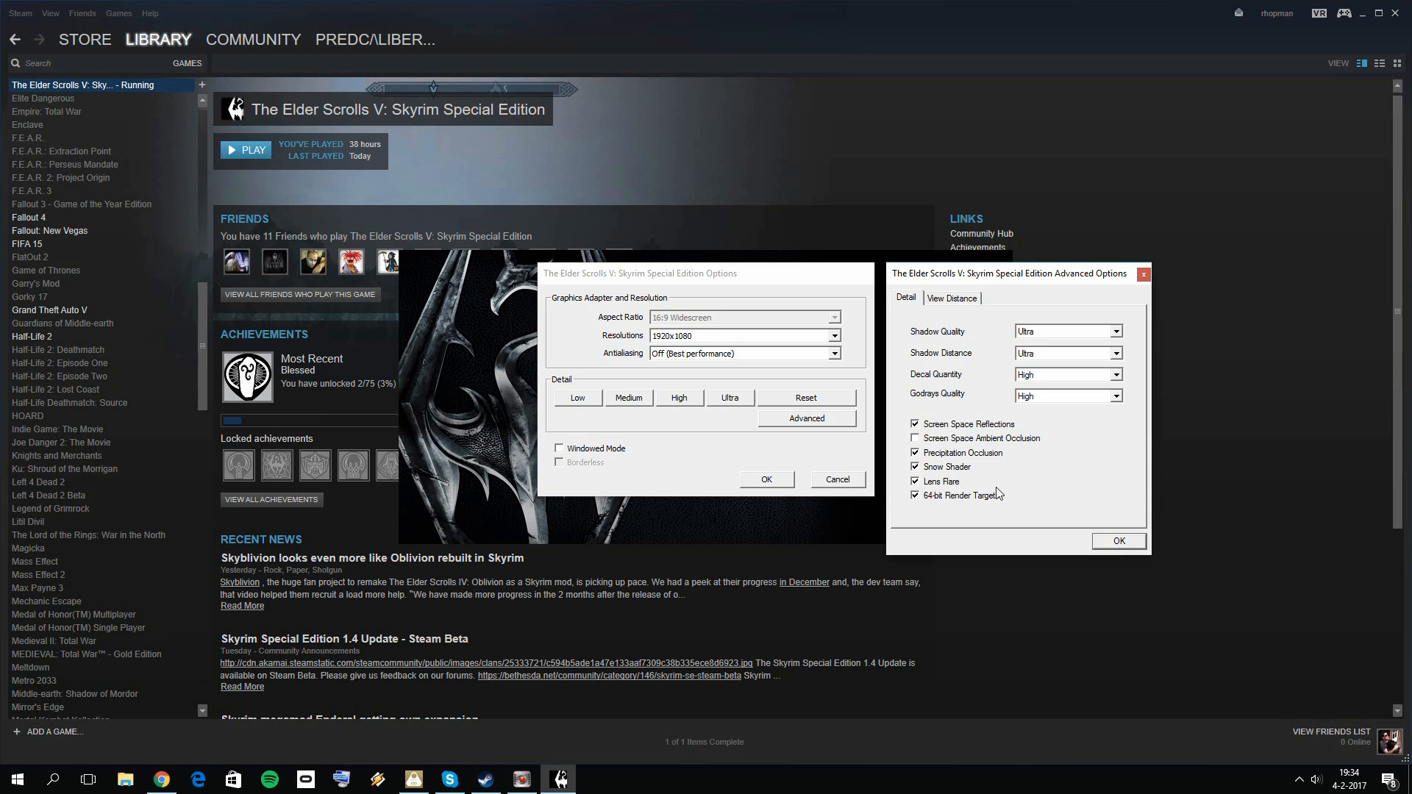
left_click(966, 298)
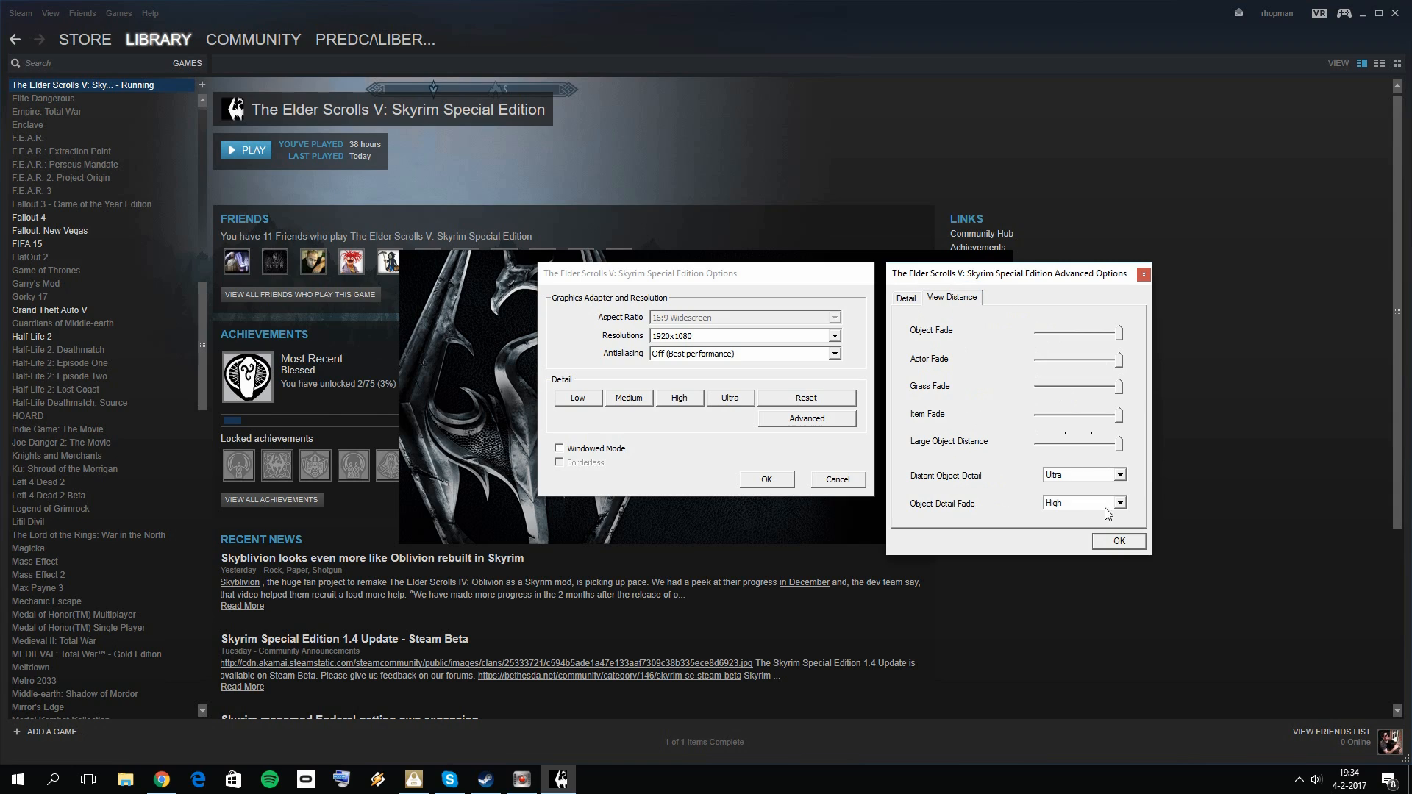
left_click(911, 294)
left_click(1125, 544)
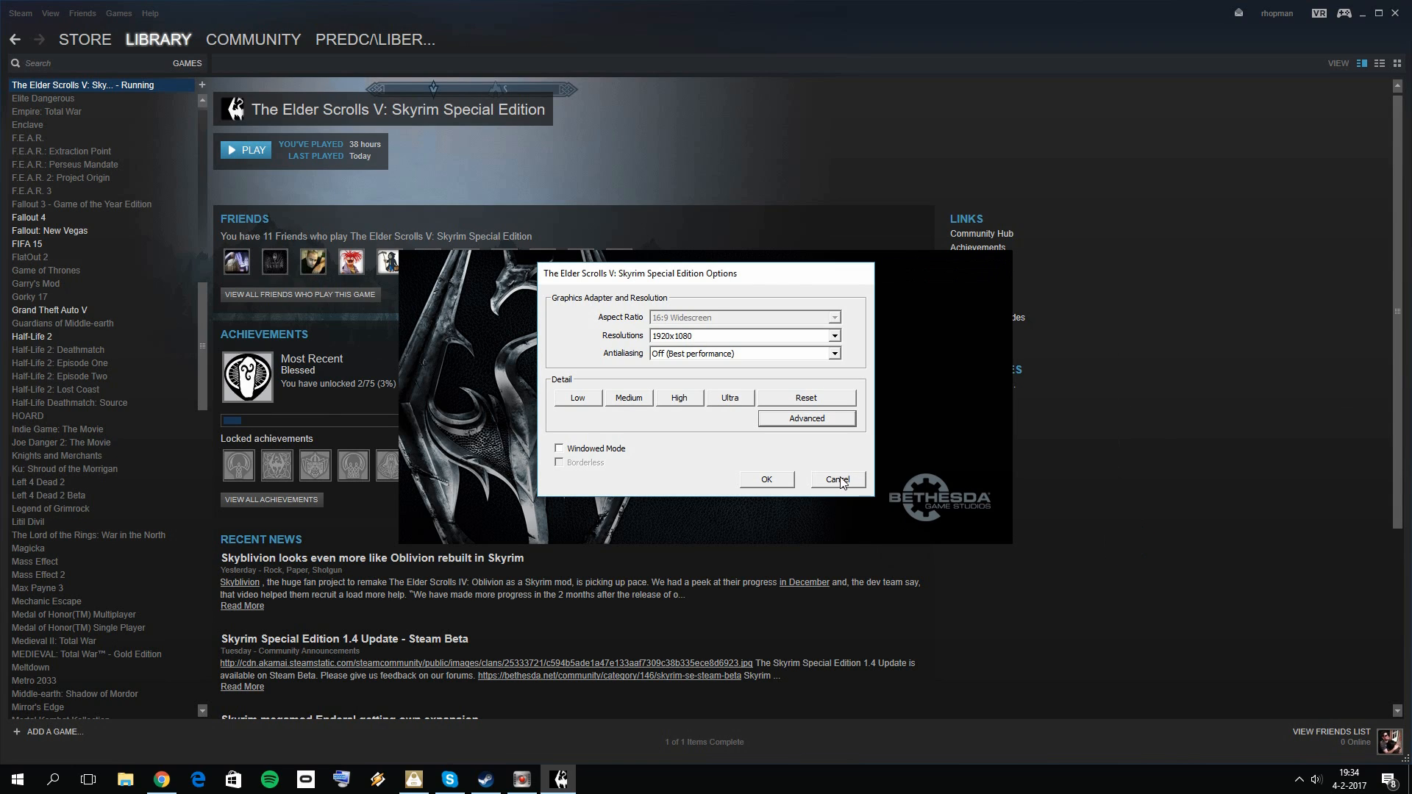
left_click(768, 479)
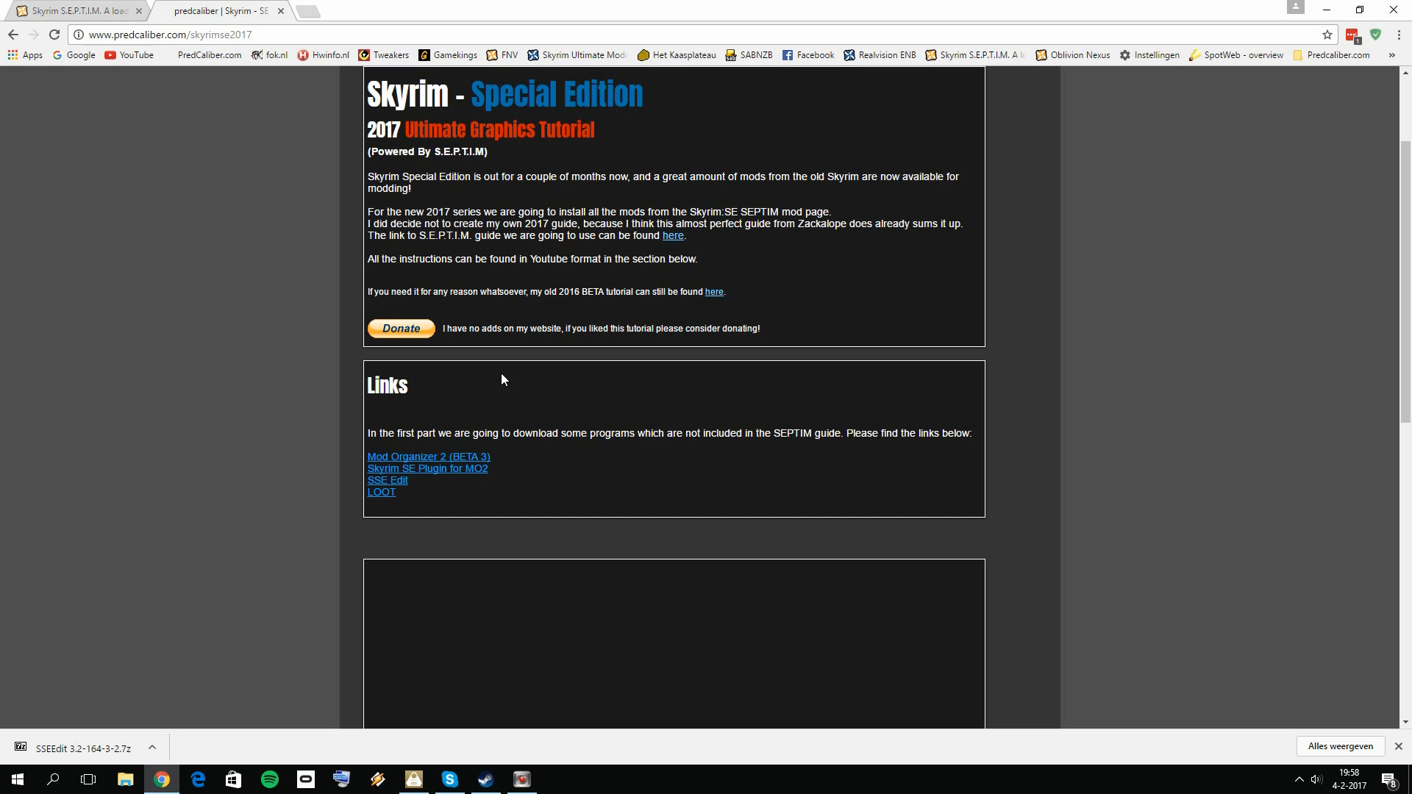
Step: Switch to the predcaliber.com tutorial page in the browser and view its Mod Organizer 2 (BETA 3) link in a new tab
scroll(577, 482, "up", 3)
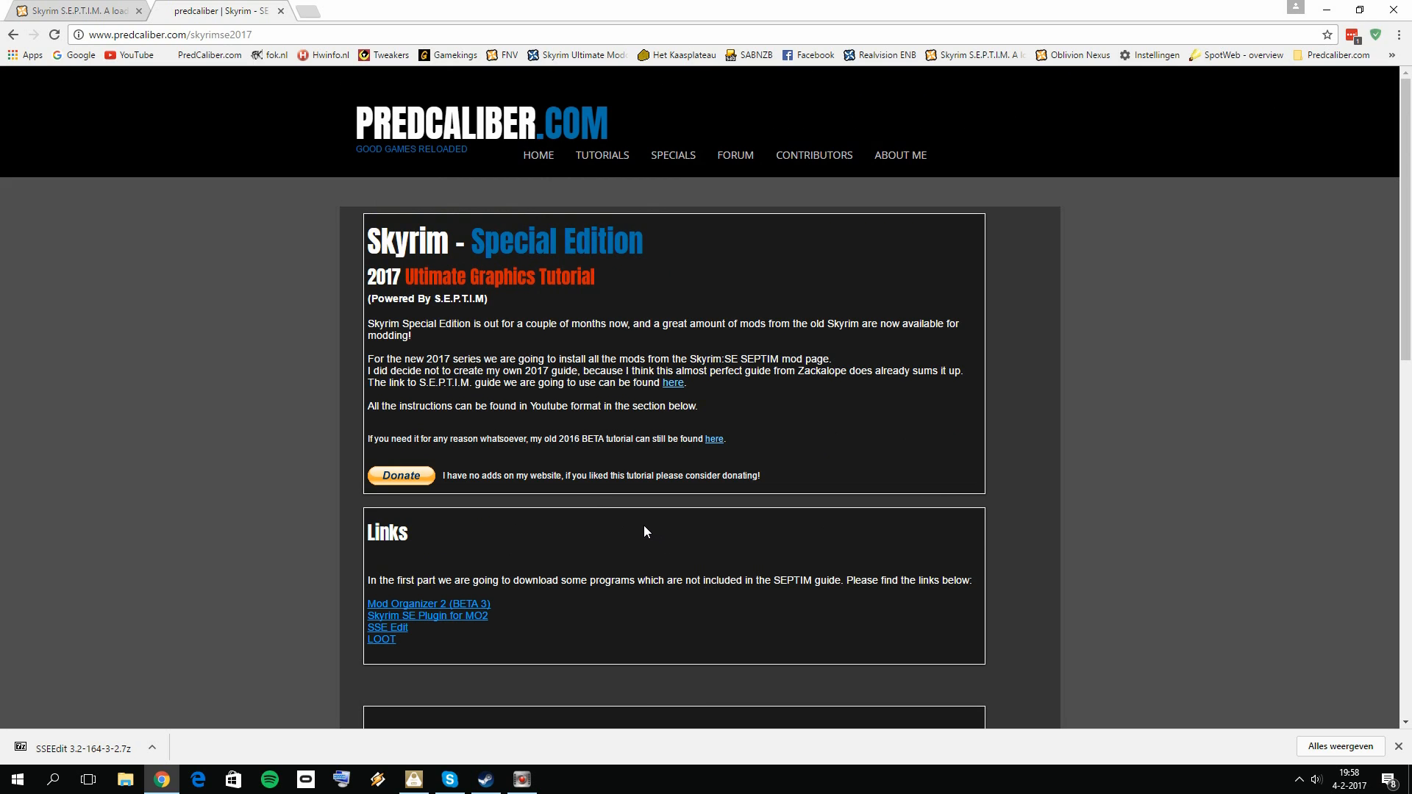
scroll(645, 531, "down", 1)
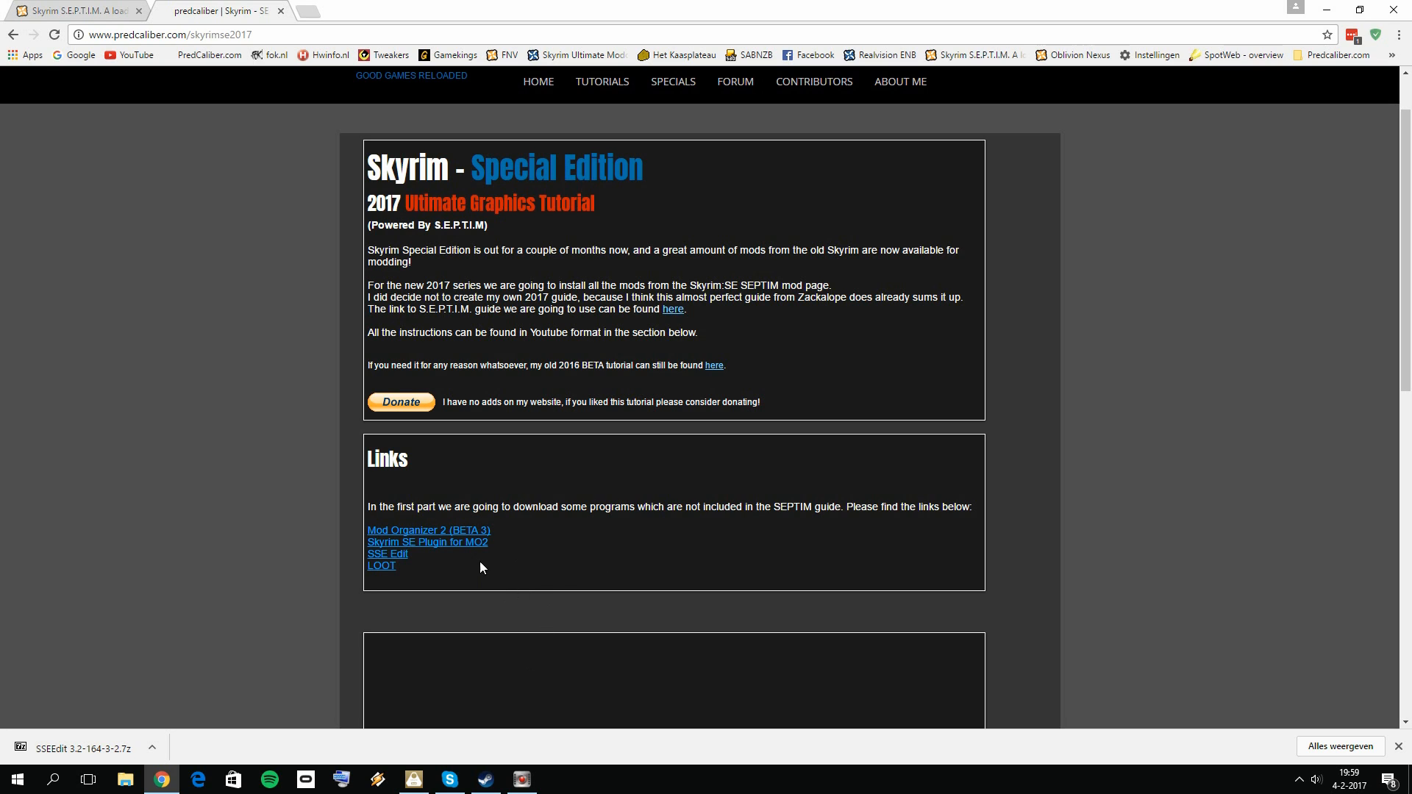
right_click(474, 532)
left_click(515, 541)
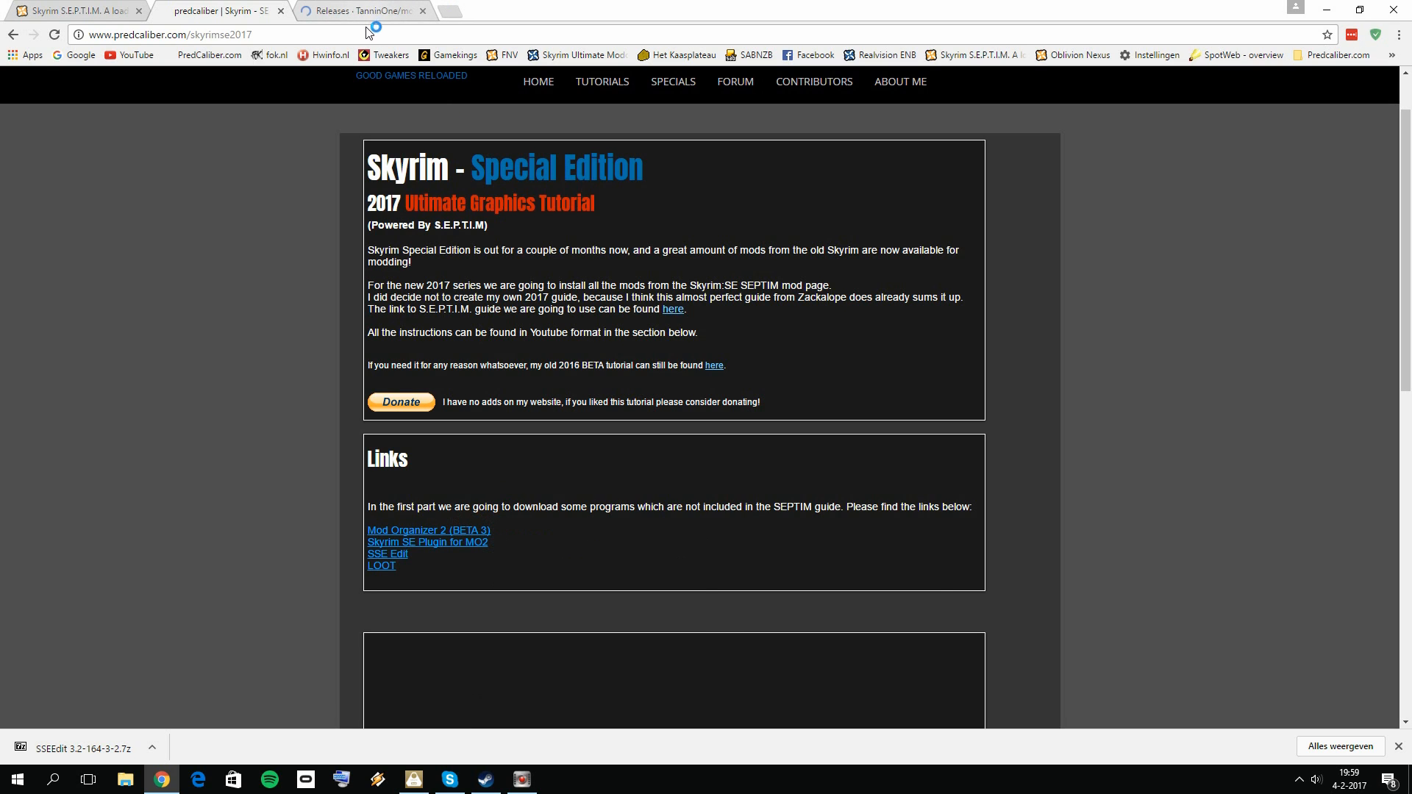
left_click(363, 11)
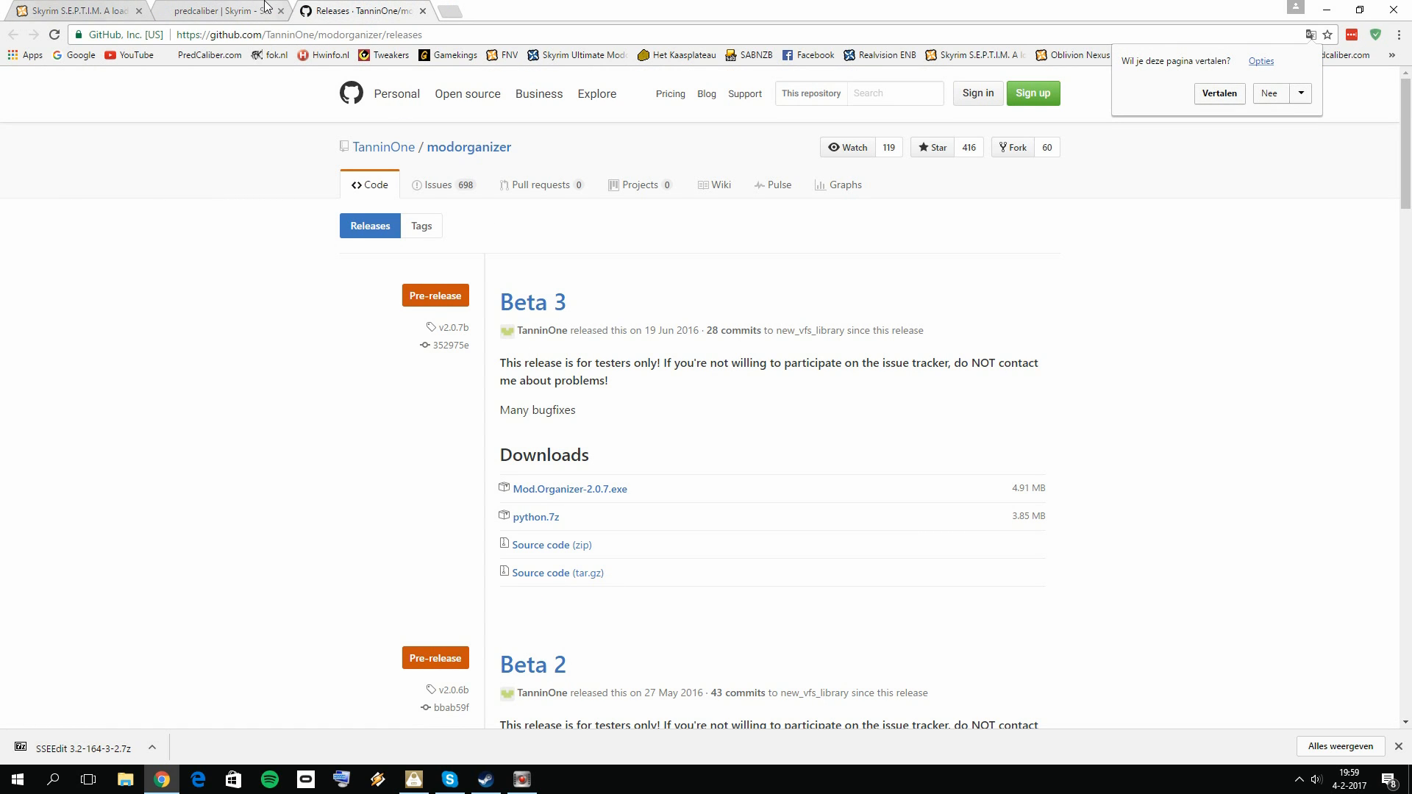
left_click(266, 6)
left_click(367, 11)
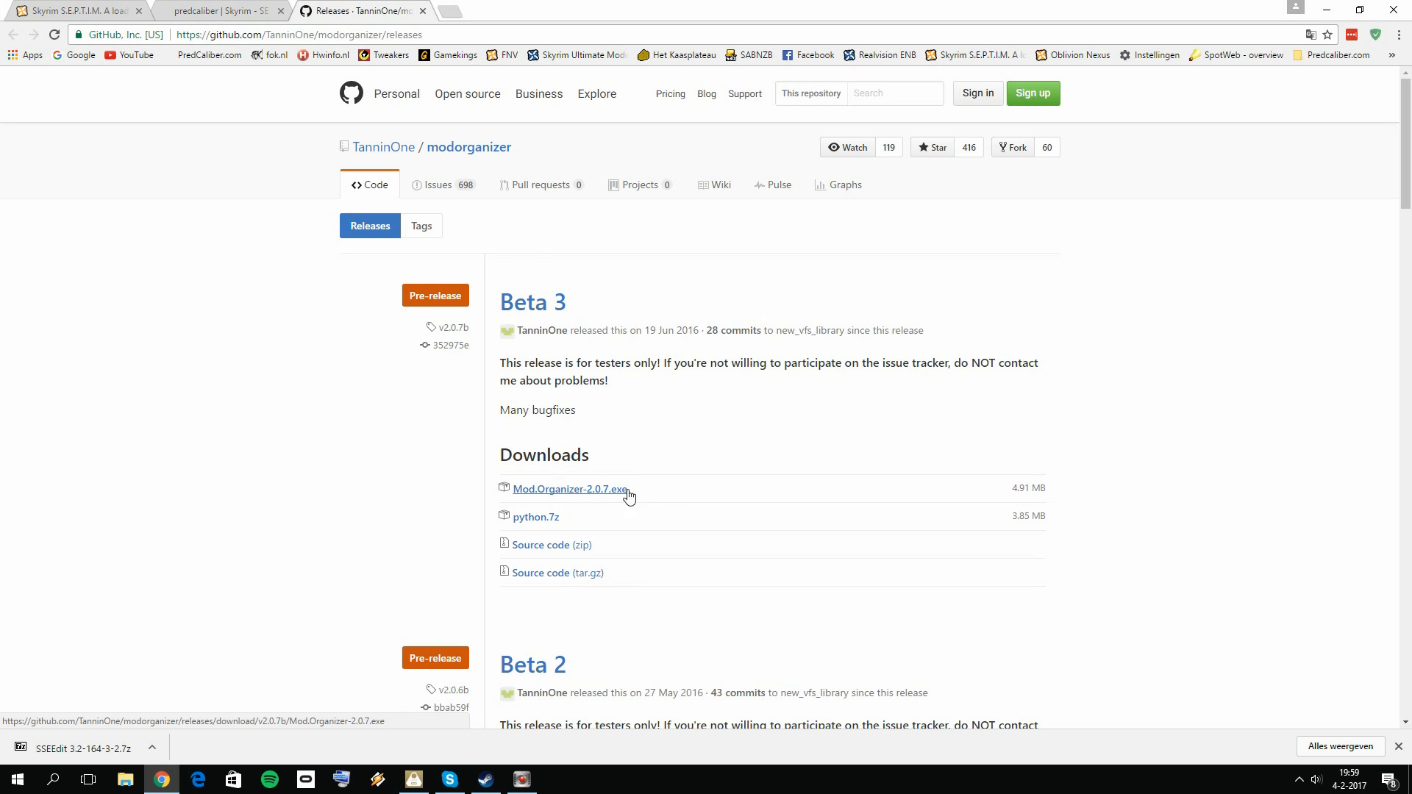
Step: Minimize the browser, open the Step 1 Mo2 Loot and tes5edit folder within SKyrim SE 2017 MODS, and run Mod.Organizer-2.0.7.exe
left_click(1326, 10)
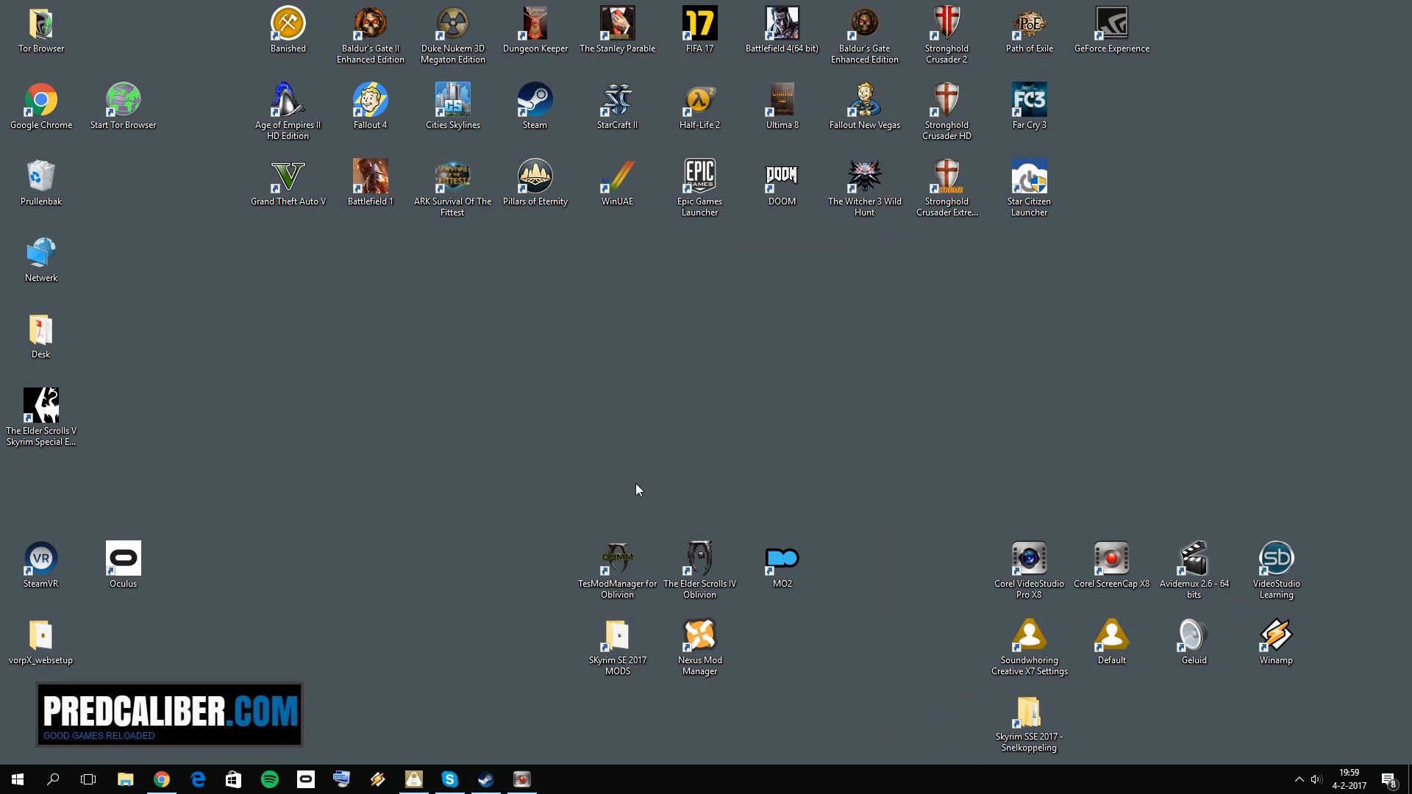
double_click(624, 659)
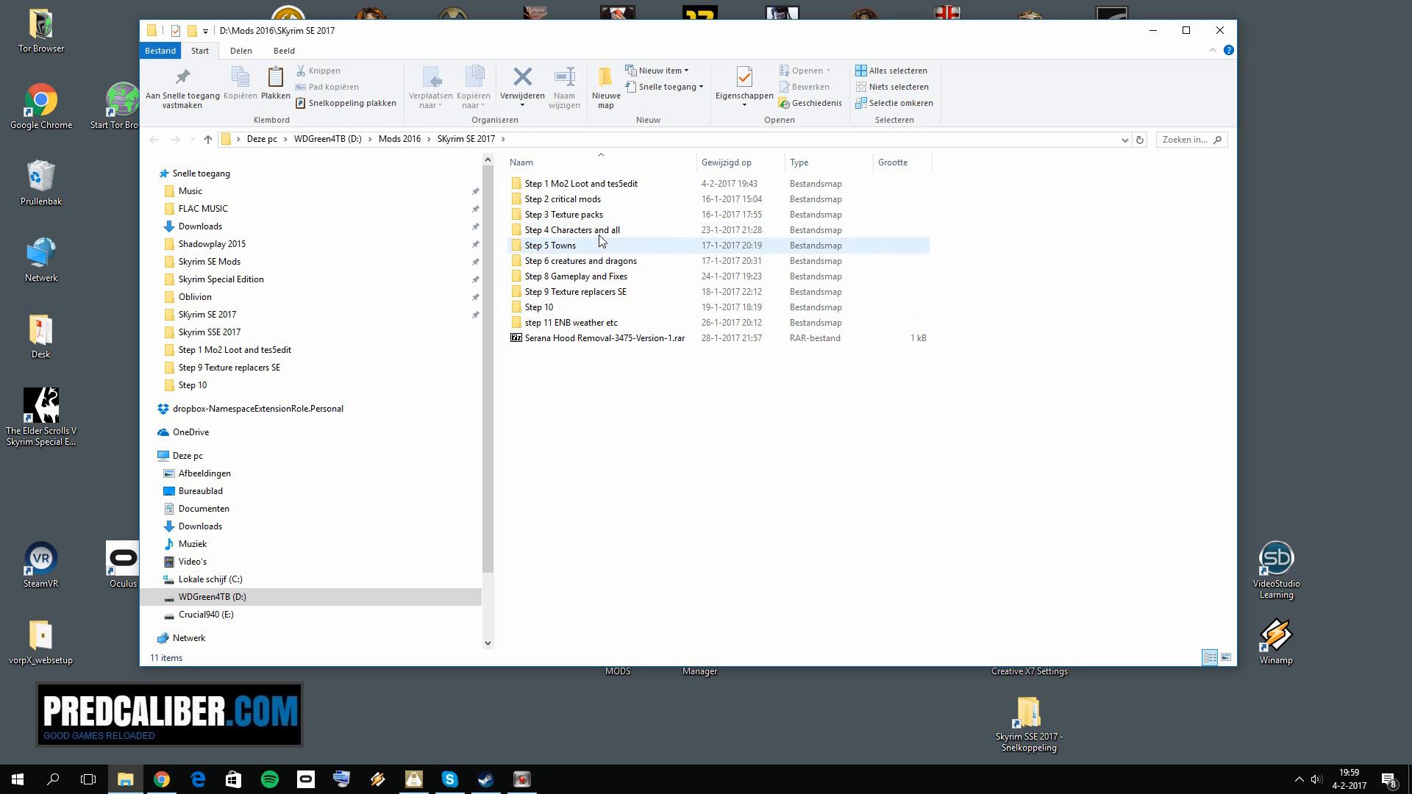
double_click(579, 185)
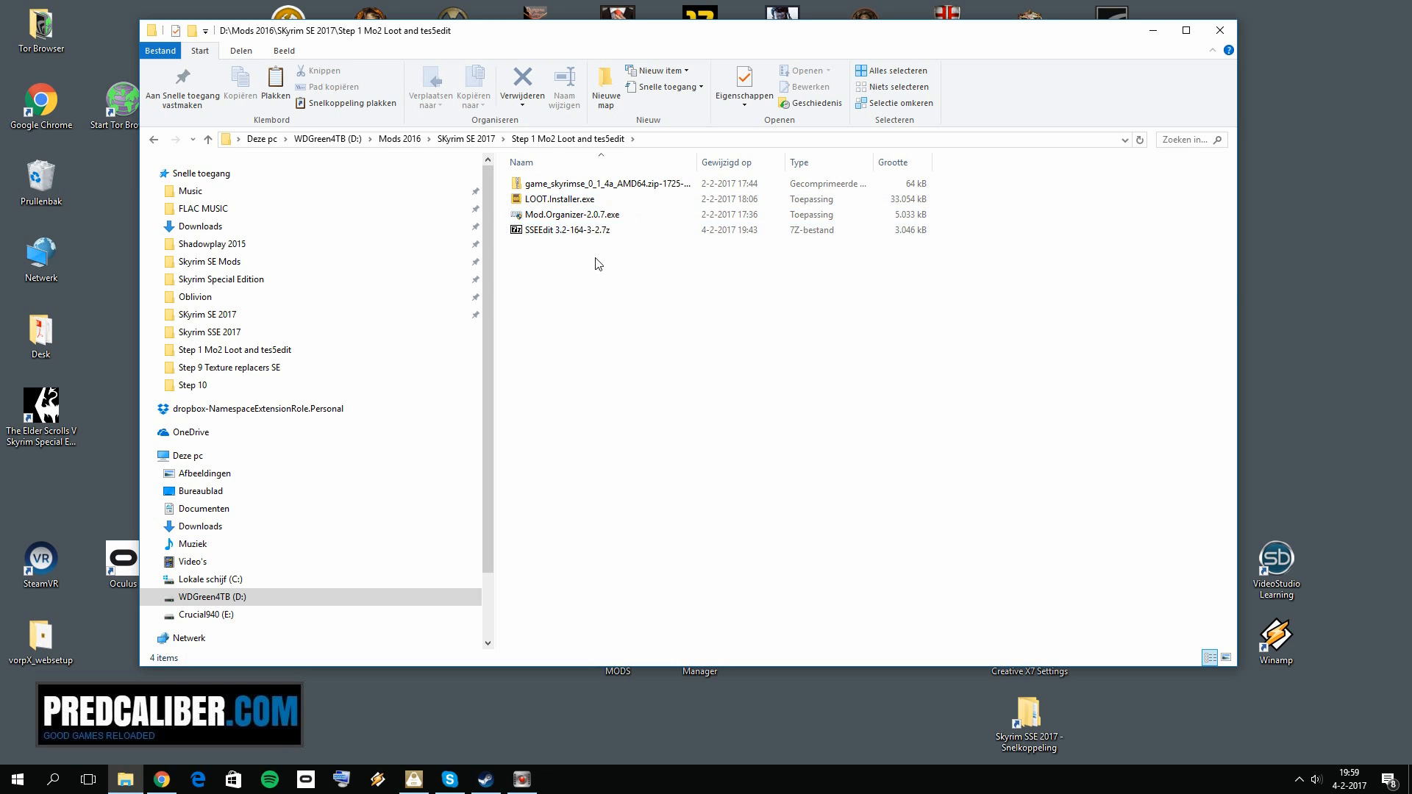
double_click(600, 215)
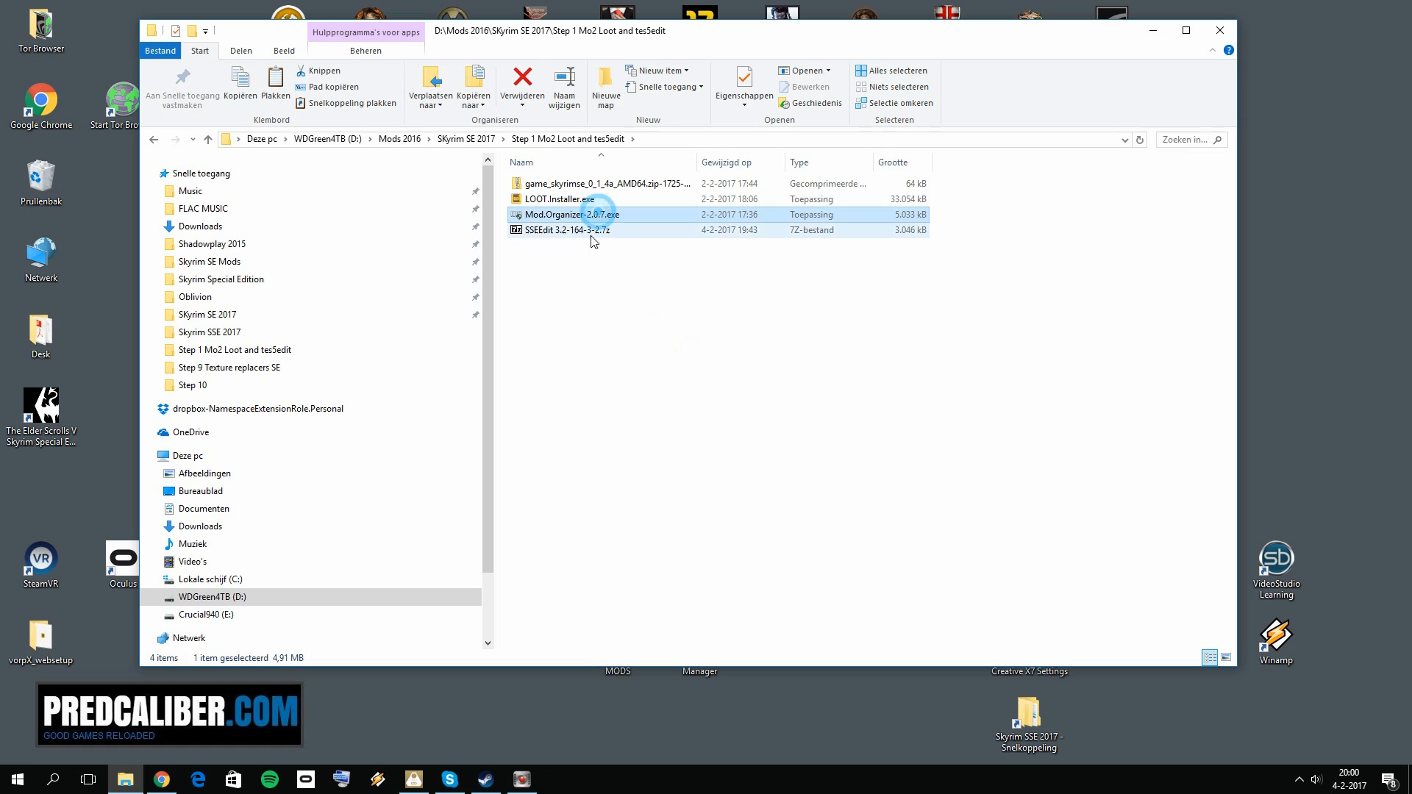
Step: Accept the Mod Organizer 2.0.7 licence agreement and include the Handle Nexus Links component in the installation
left_click(793, 513)
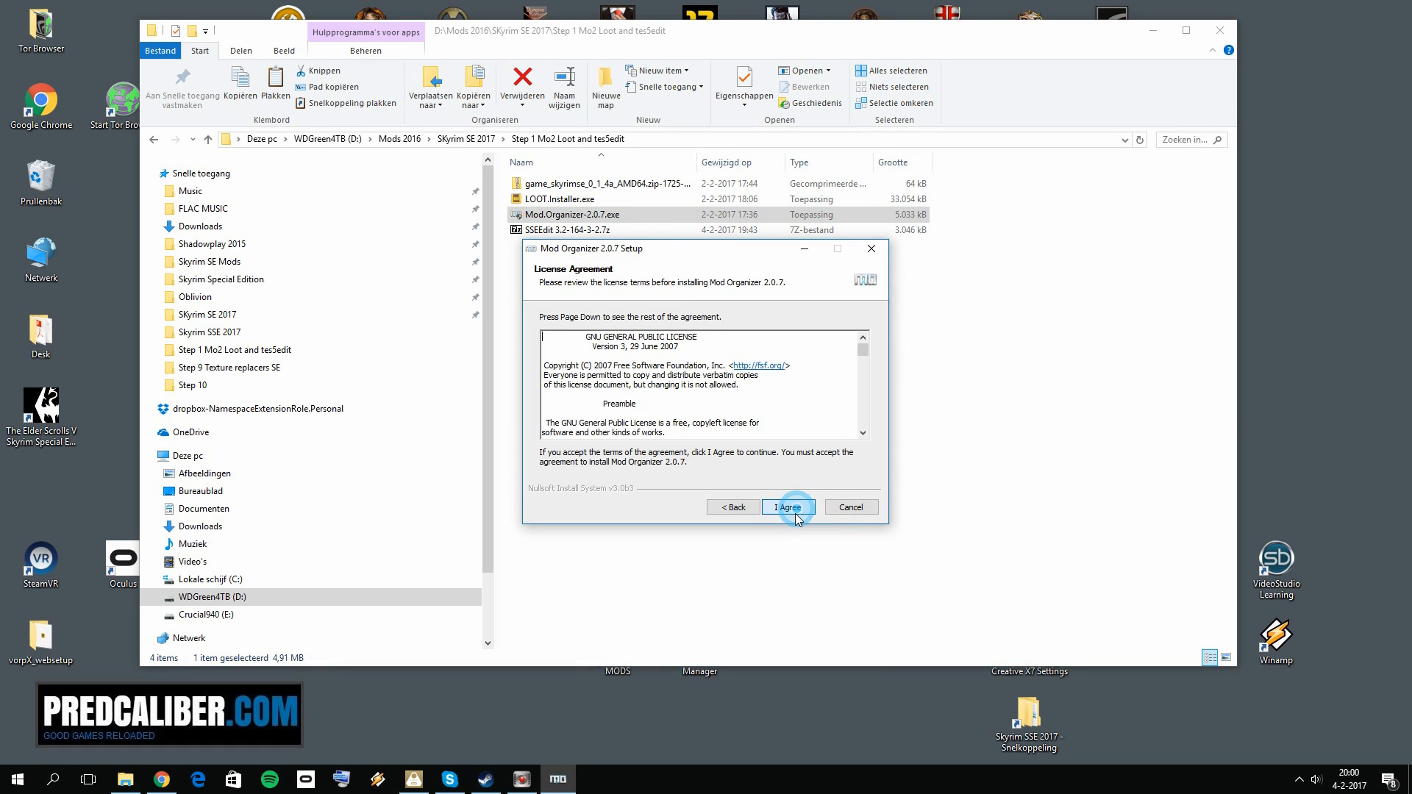
left_click(791, 516)
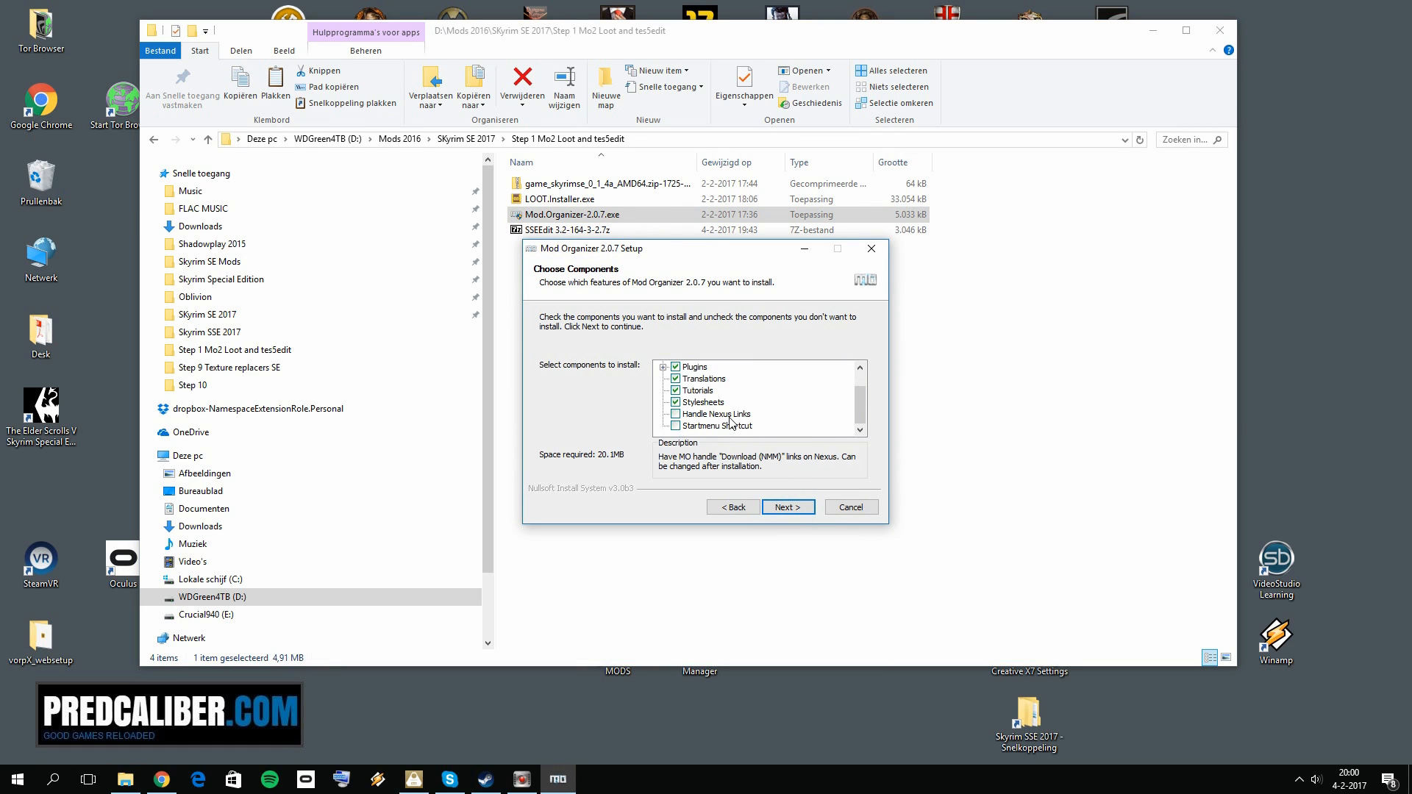
left_click(676, 415)
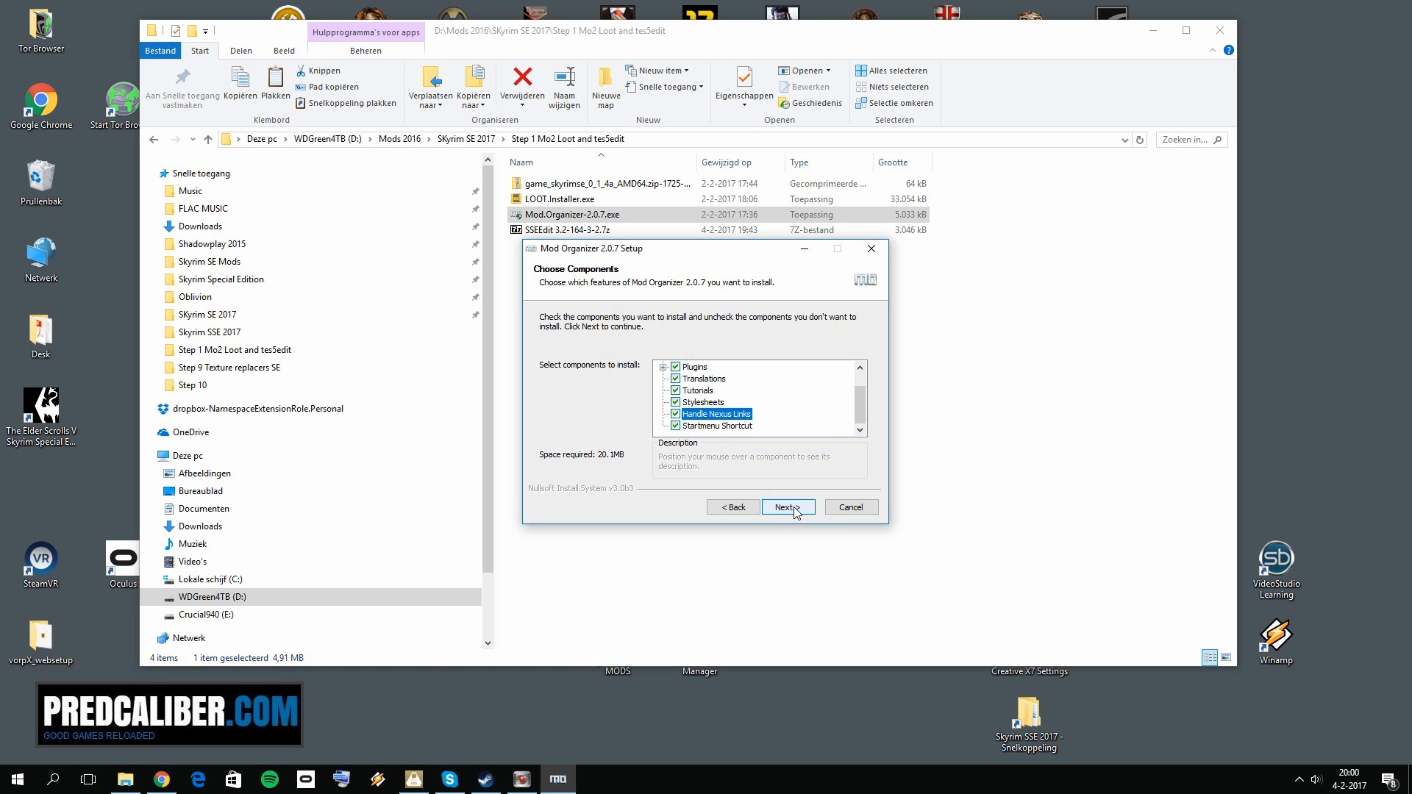
left_click(786, 508)
Step: Browse for the install destination and expand the Skyrim Special Edition folder under games\Steam\steamapps\common on drive E
left_click(830, 419)
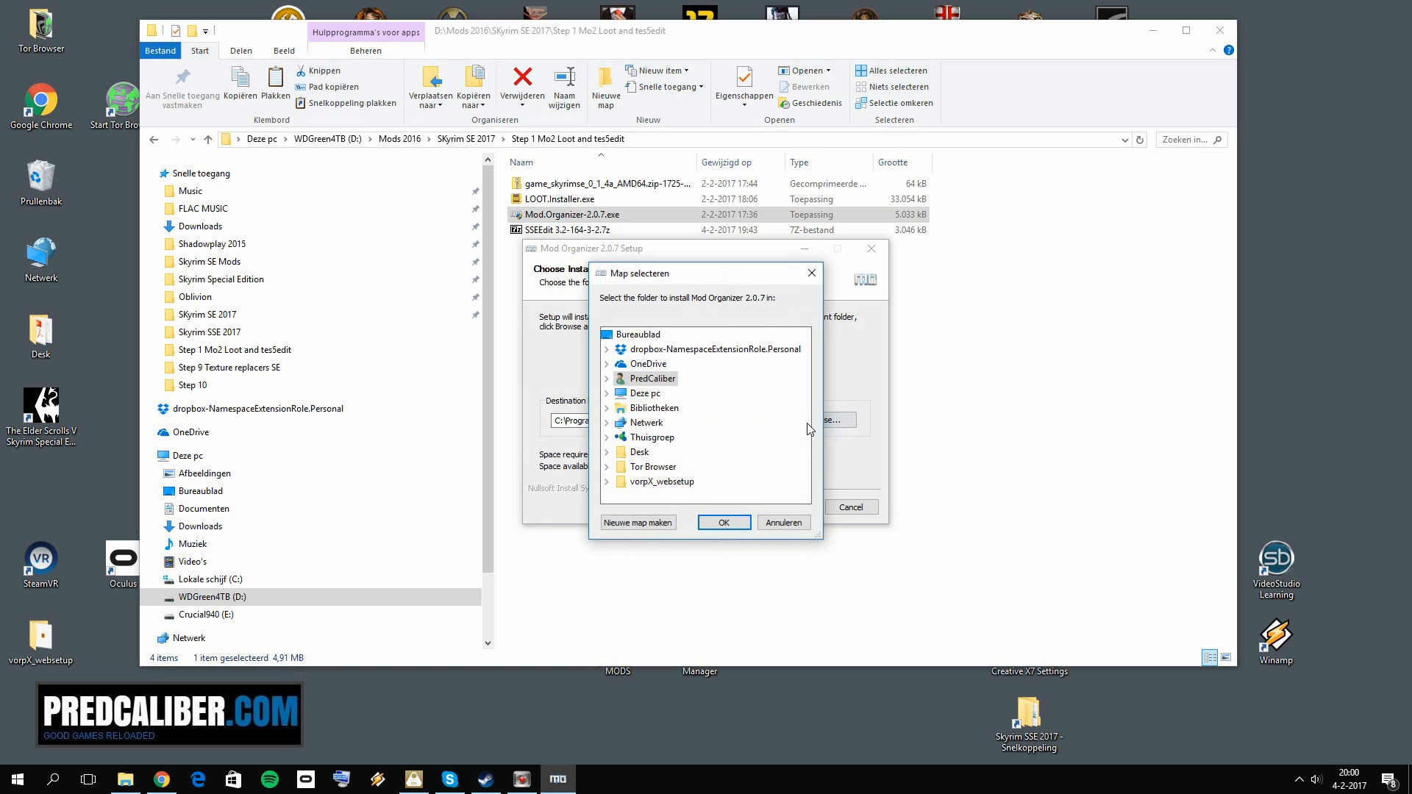
left_click(607, 393)
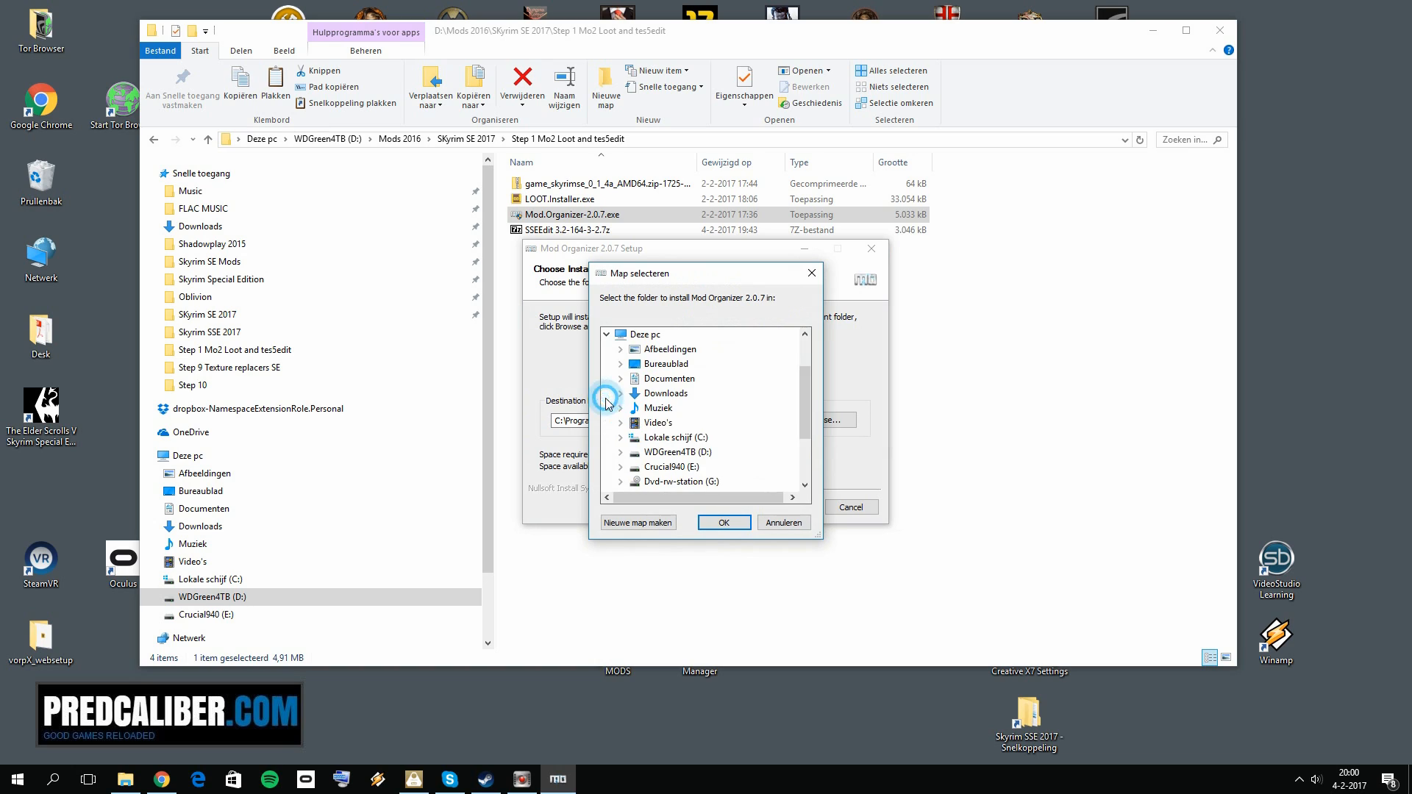
double_click(689, 469)
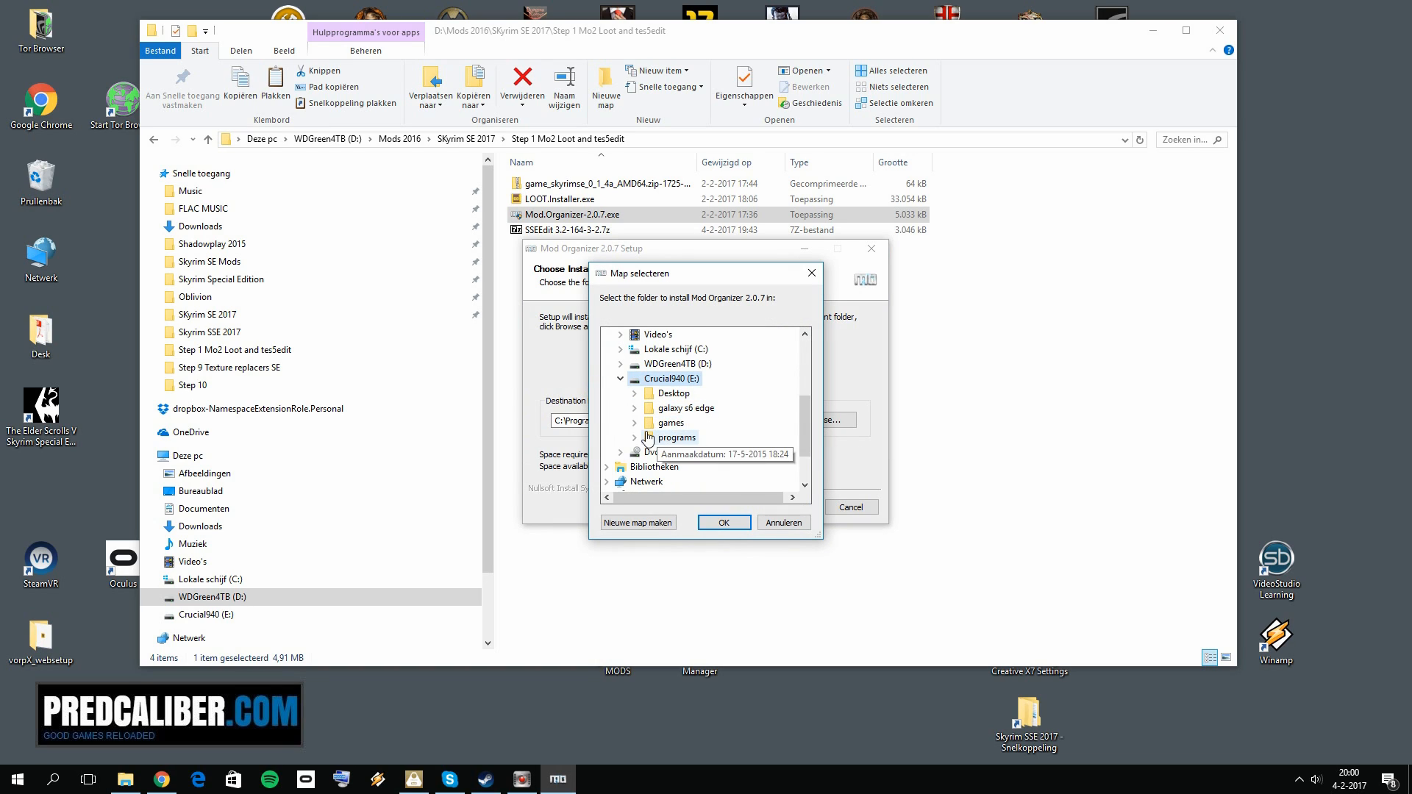
left_click(635, 424)
left_click(650, 439)
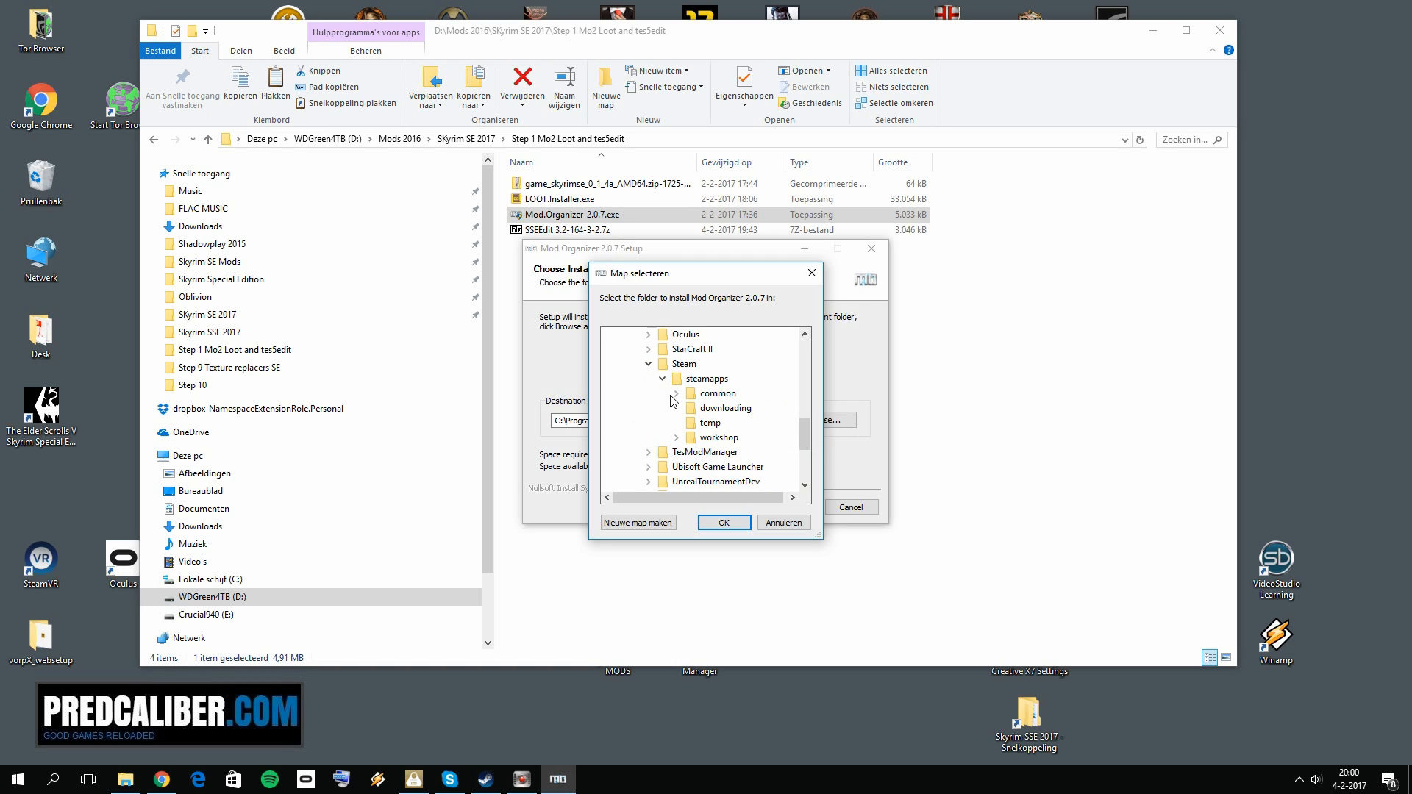
left_click(675, 395)
scroll(764, 434, "down", 3)
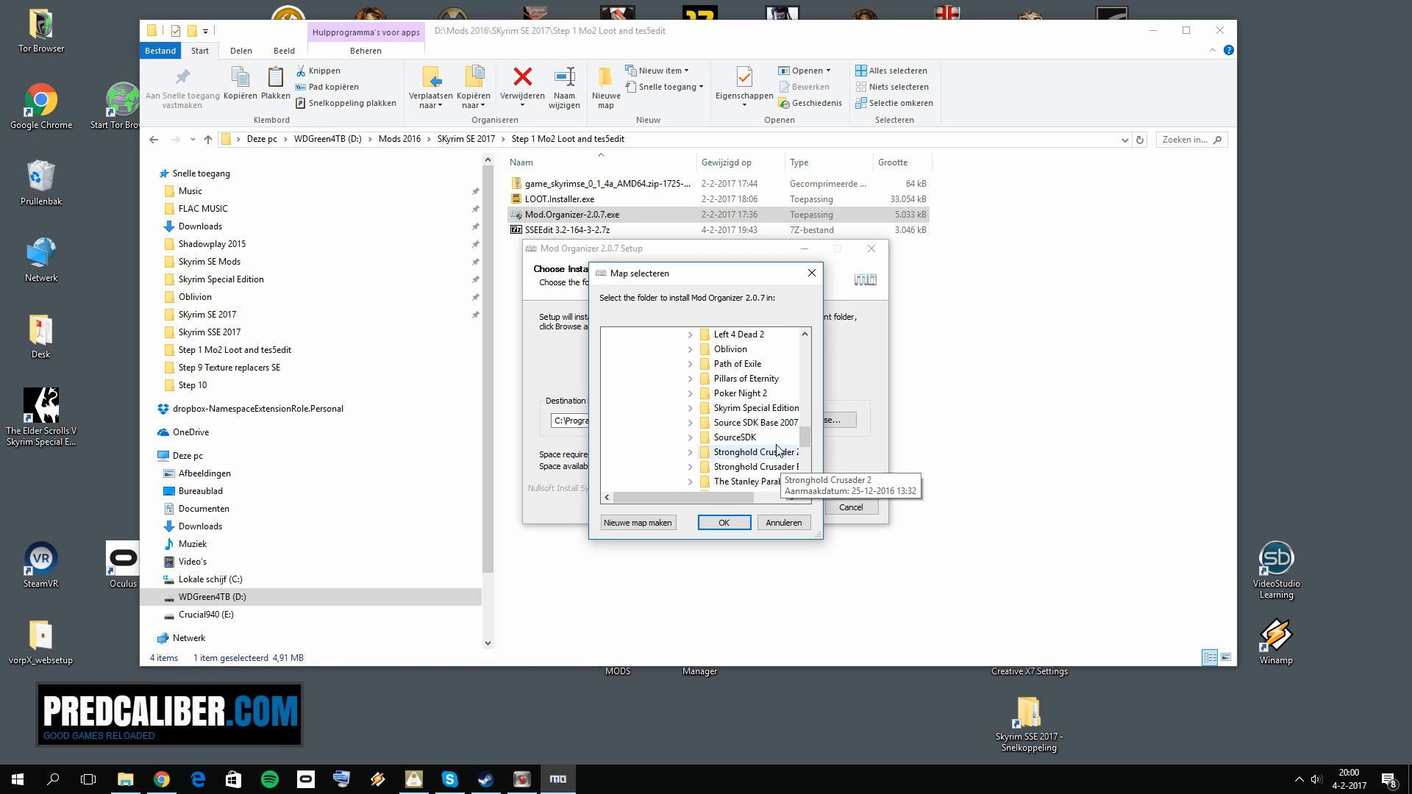
double_click(758, 408)
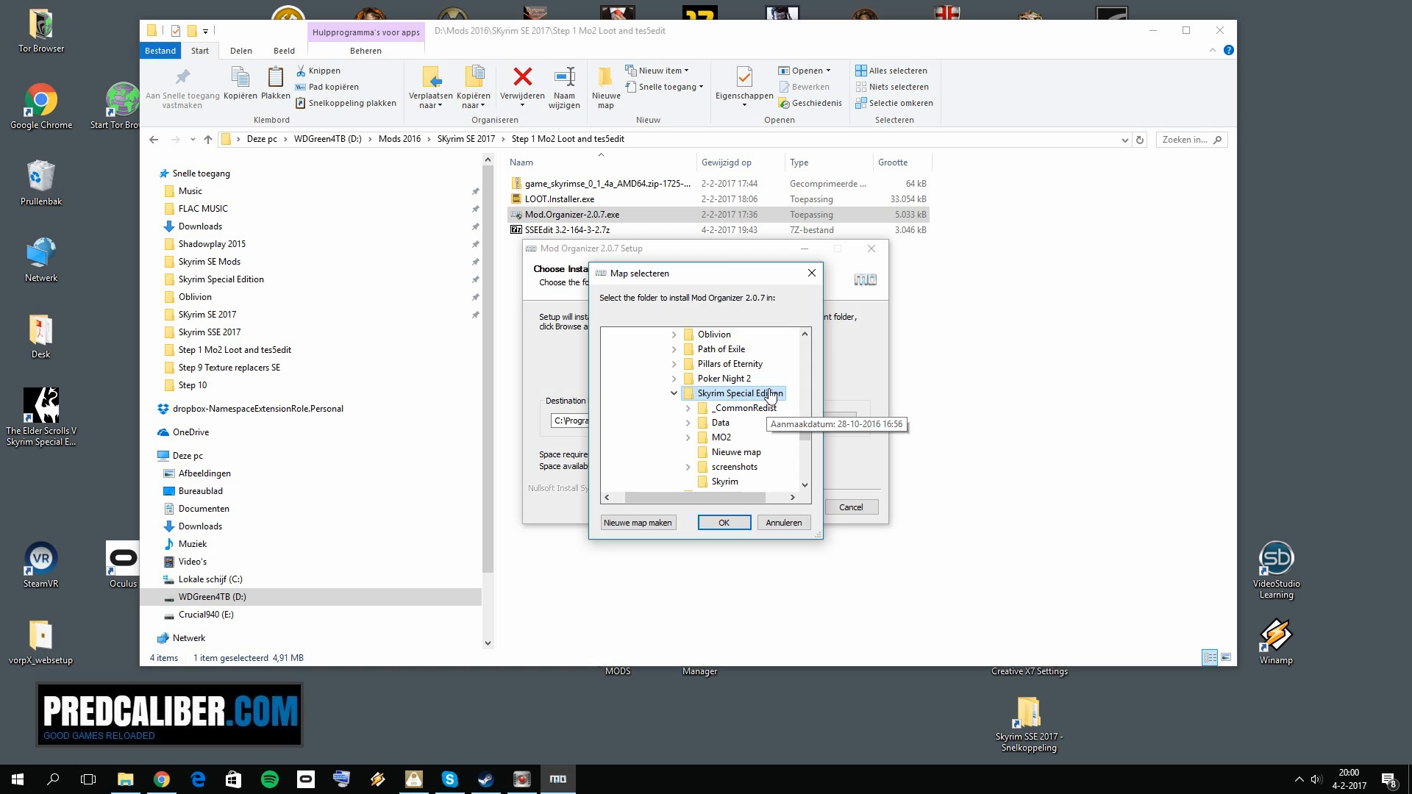
Step: Look at the option for creating a new folder inside Skyrim Special Edition, and select the MO2 folder there
left_click_drag(703, 284, 681, 263)
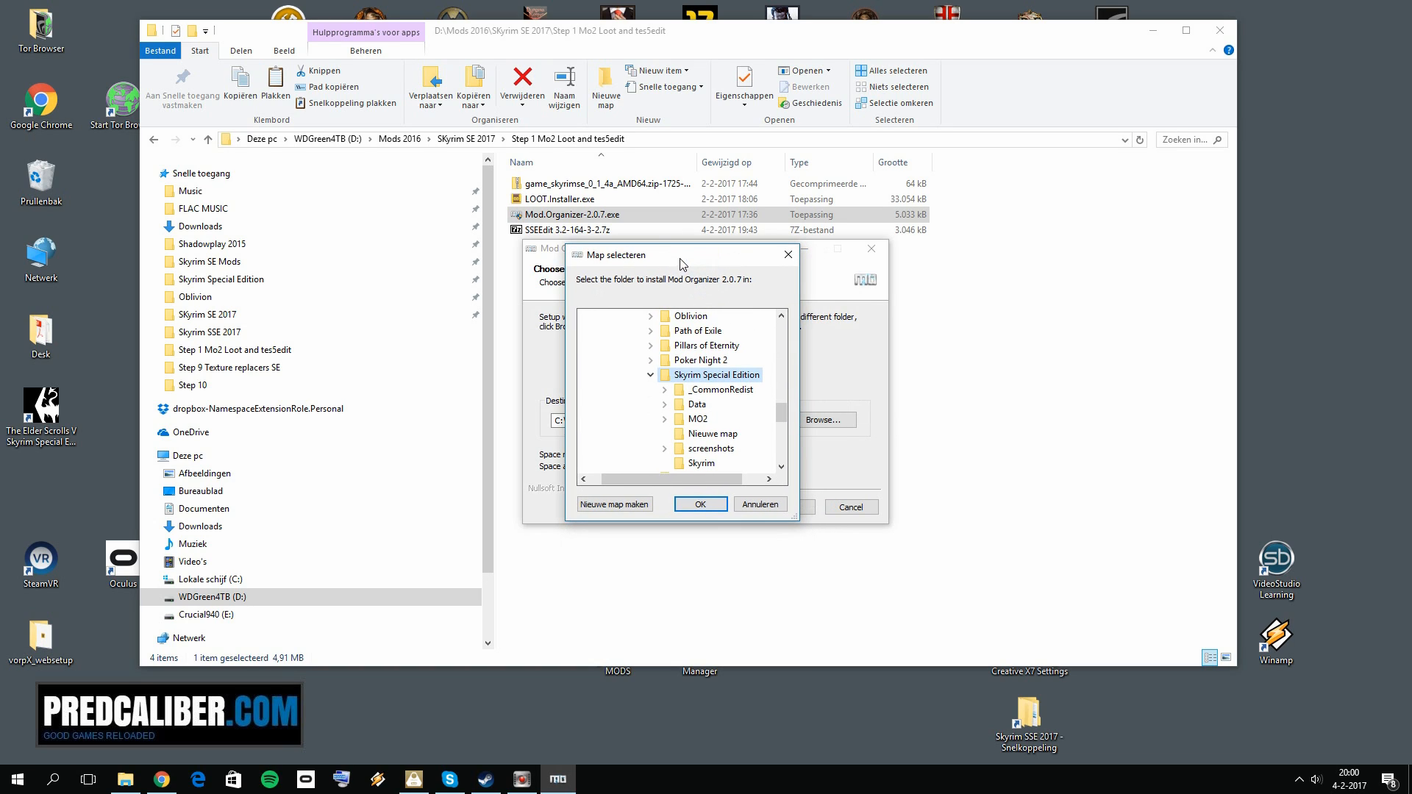
right_click(737, 380)
right_click(727, 435)
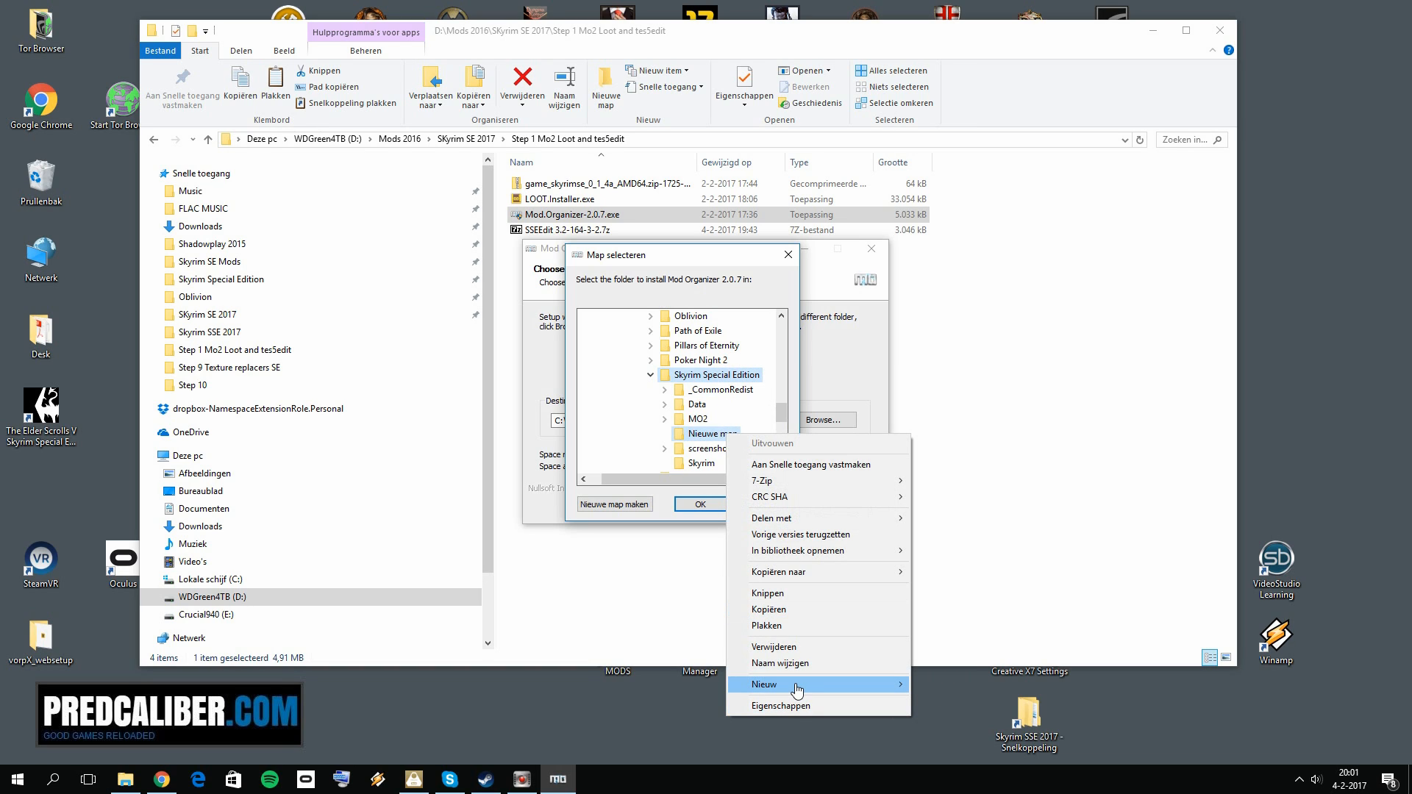
left_click(671, 262)
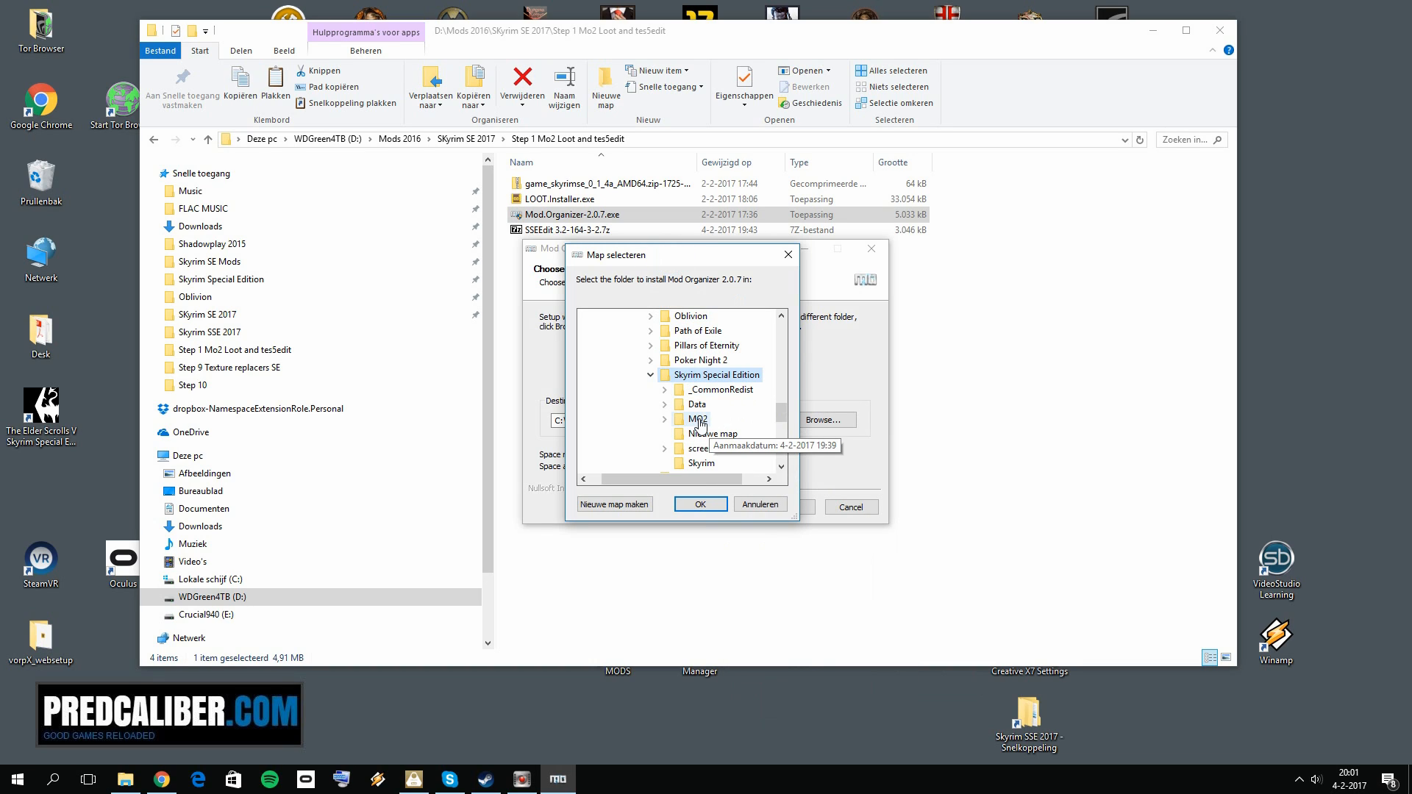
left_click(699, 421)
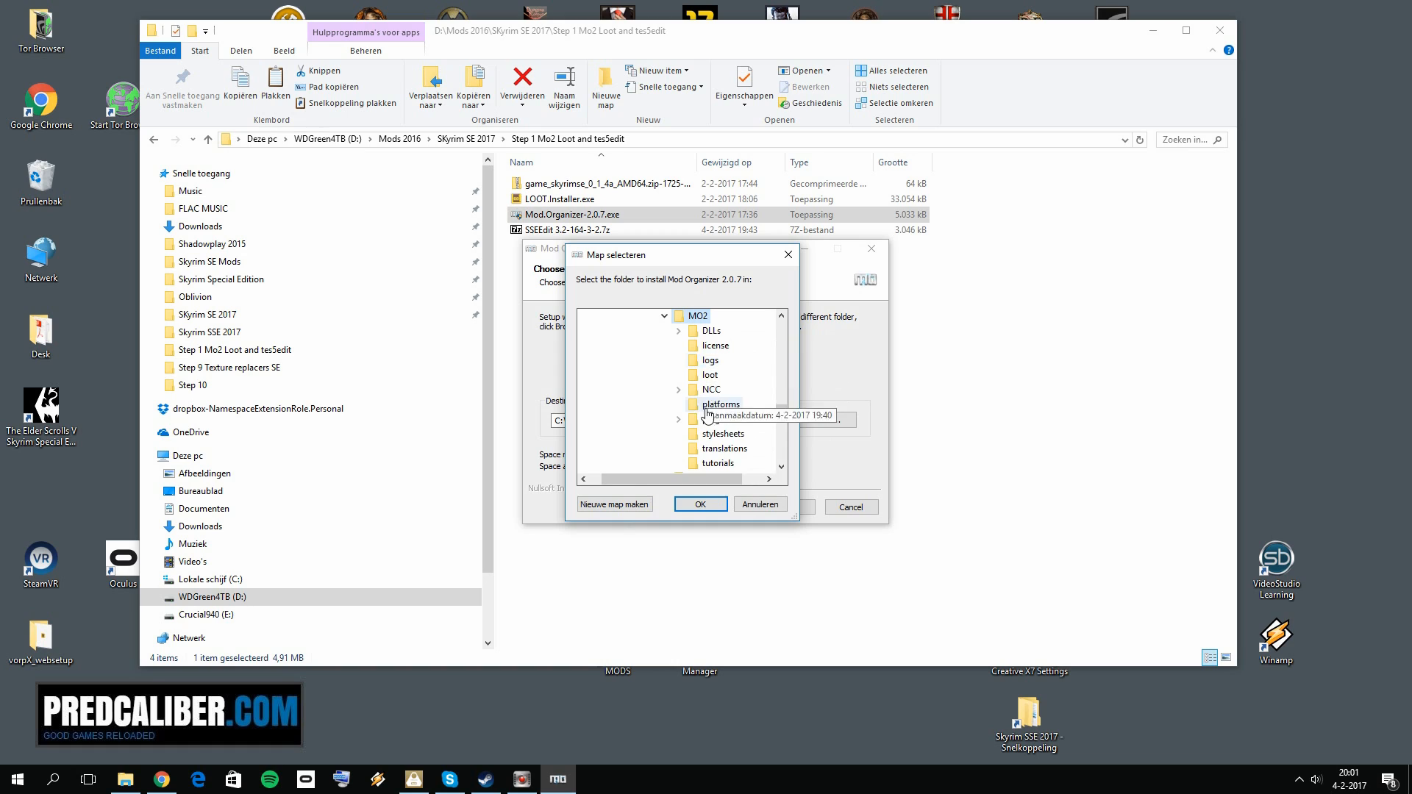
Step: Cancel the folder selection and quit the Mod Organizer 2.0.7 setup without installing
left_click(774, 510)
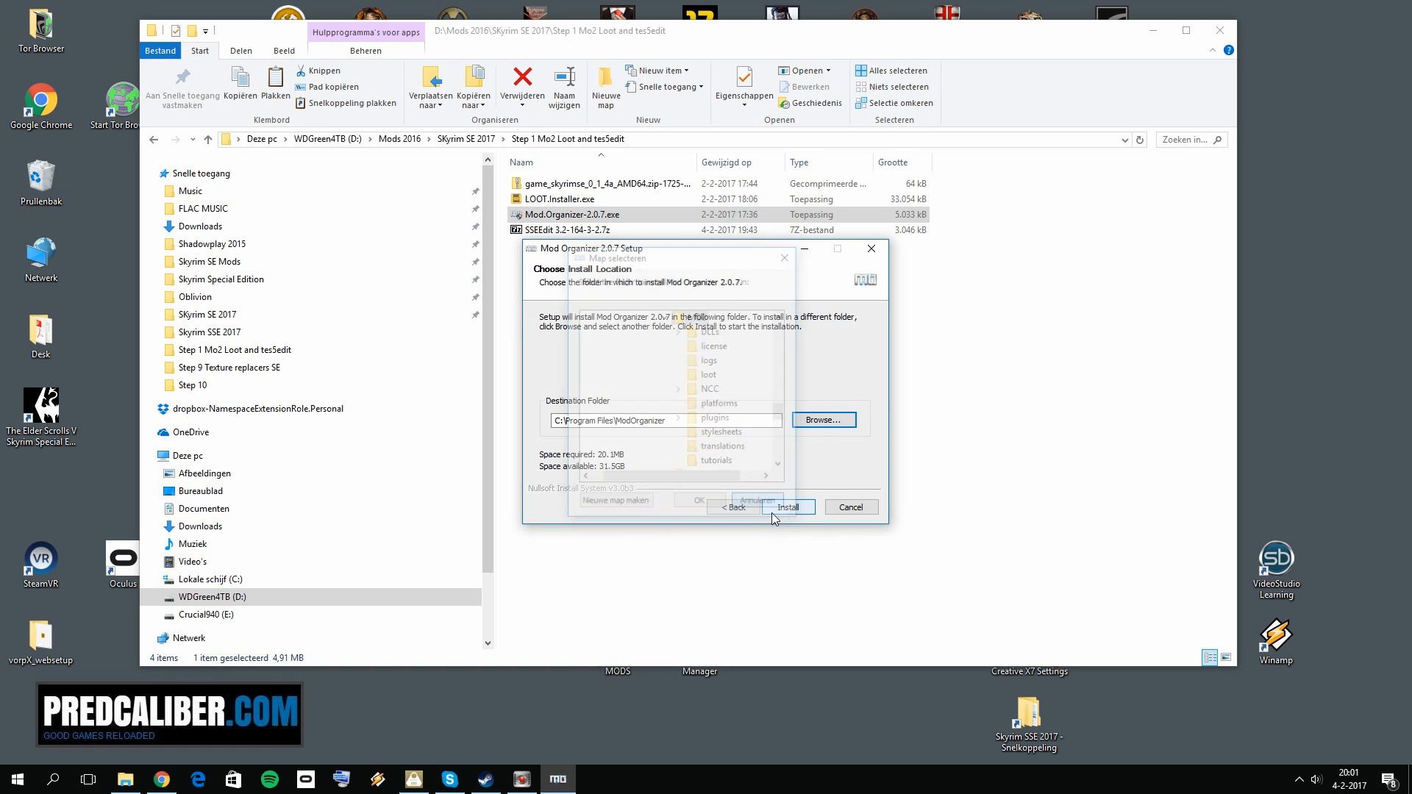
left_click(839, 516)
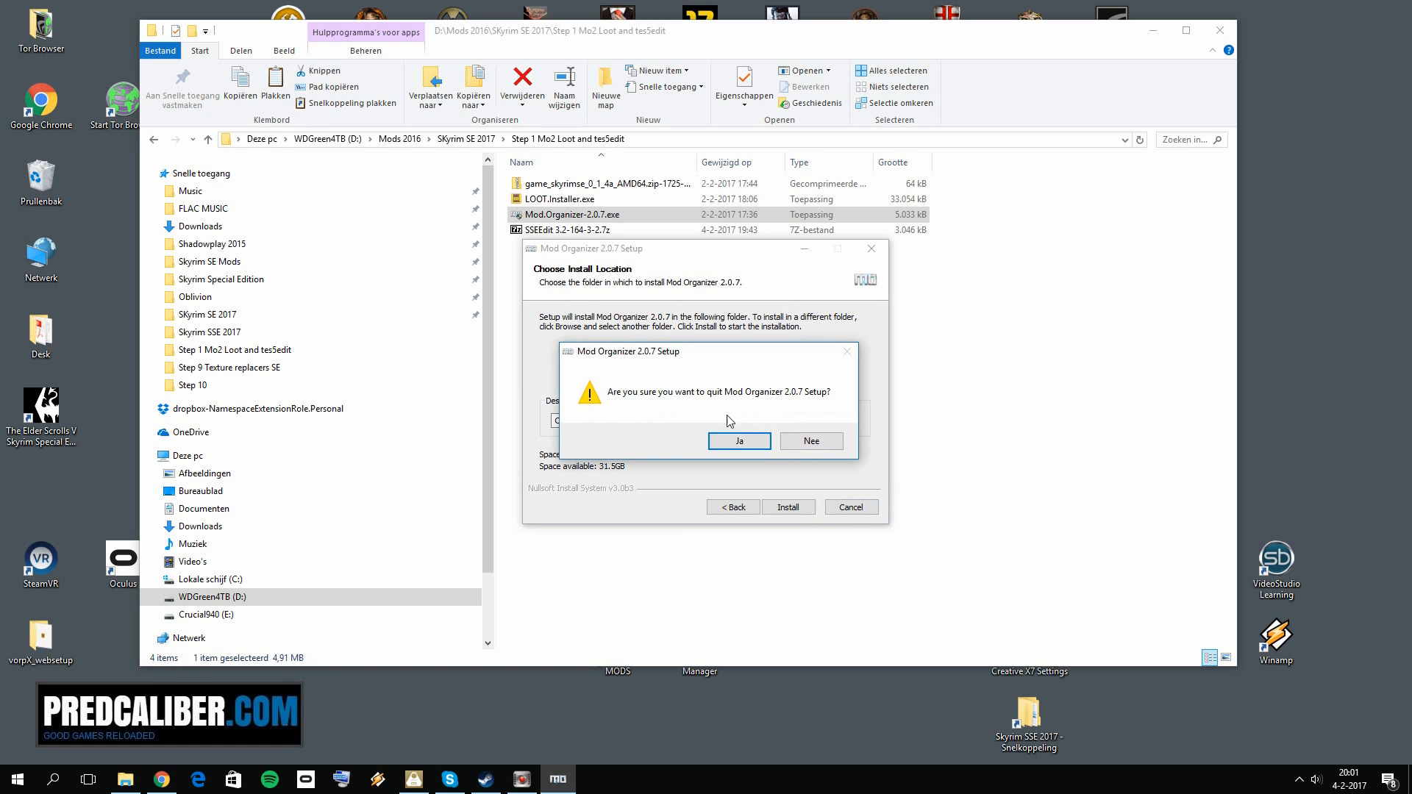
left_click(727, 441)
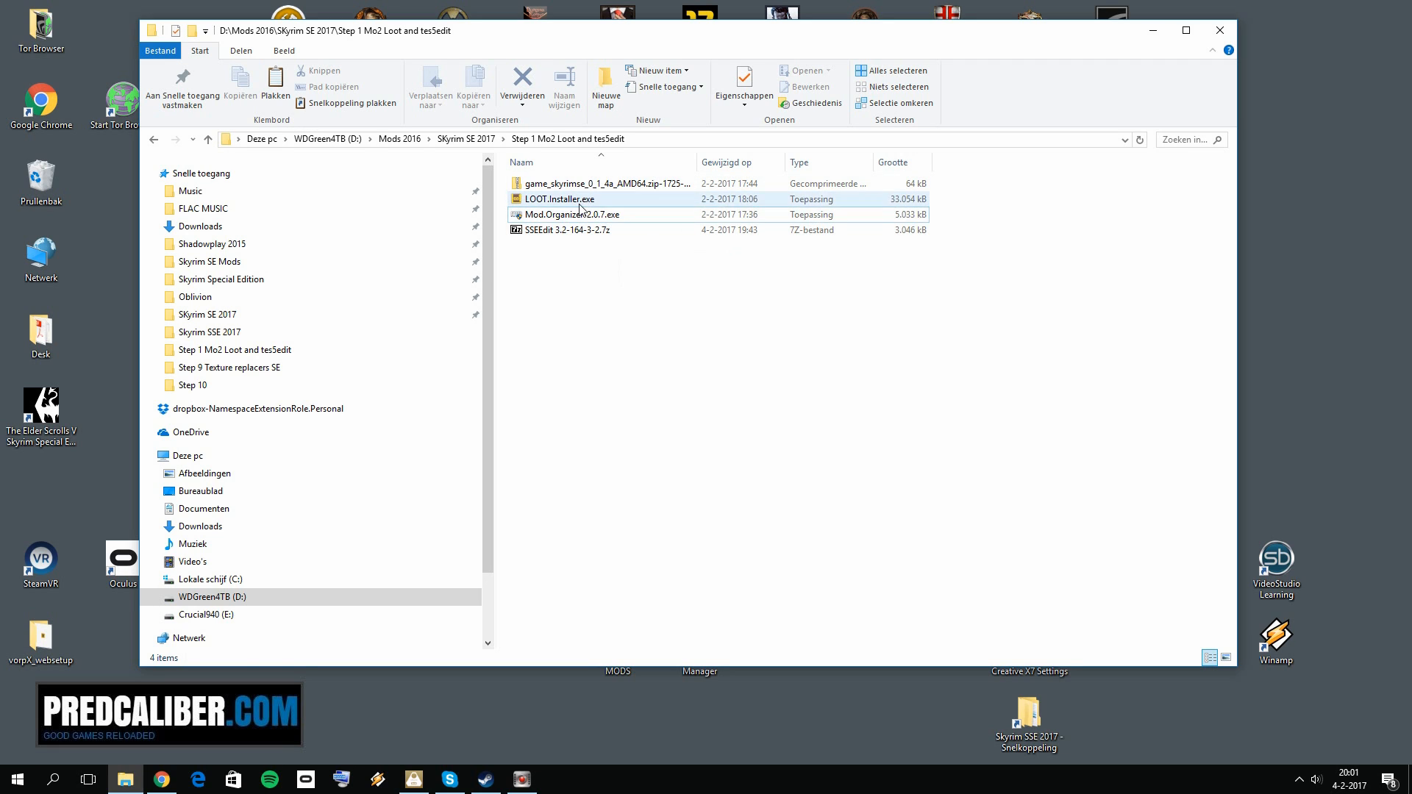
Step: Return to the browser, close the Mod Organizer releases tab and open the Skyrim SE Plugin for MO2 link in a new tab
left_click(161, 779)
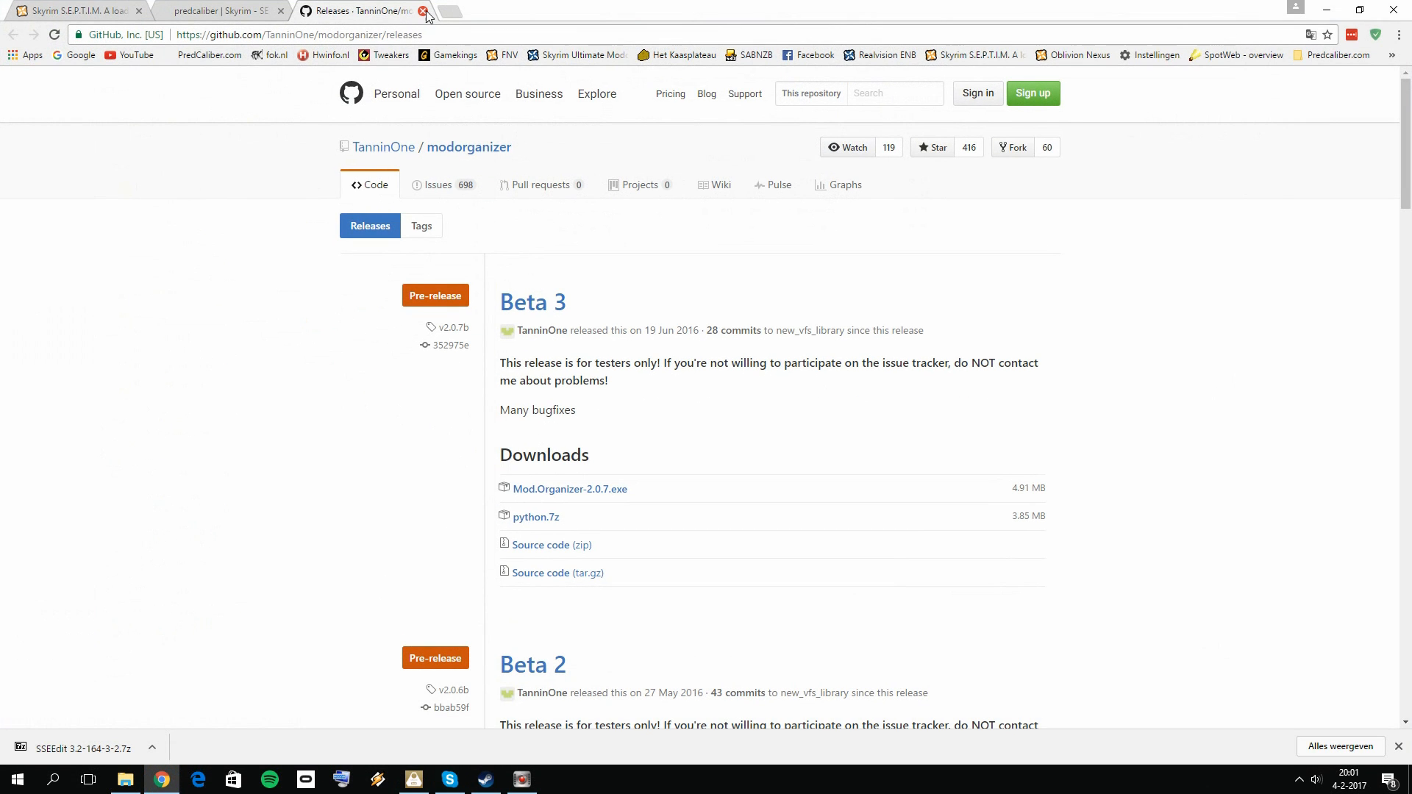
left_click(424, 11)
right_click(459, 543)
left_click(469, 549)
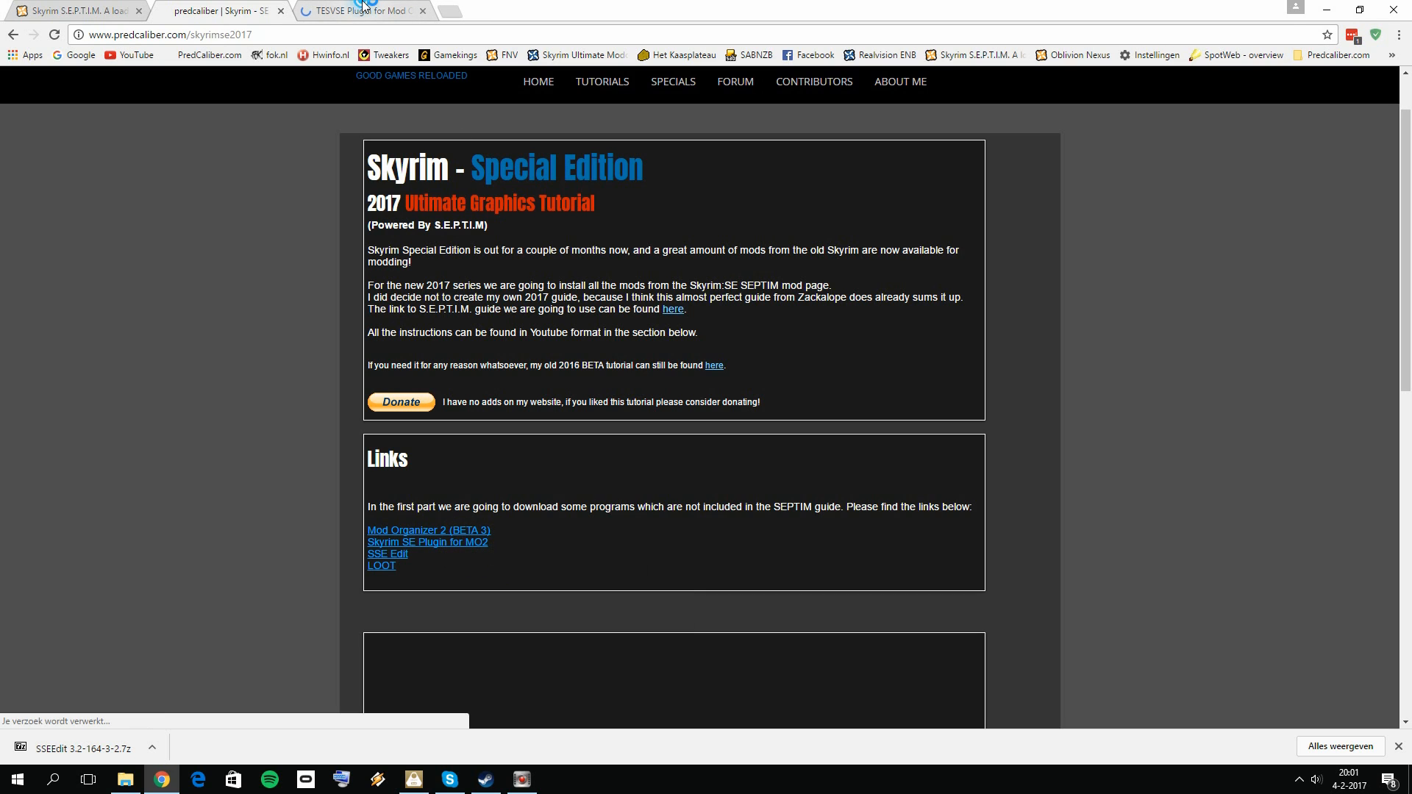
Step: Show the files offered for the TESVSE Plugin for Mod Organizer 2 and find game_skyrimse_0_1_4a_AMD64.zip under the main files
left_click(360, 10)
left_click(494, 502)
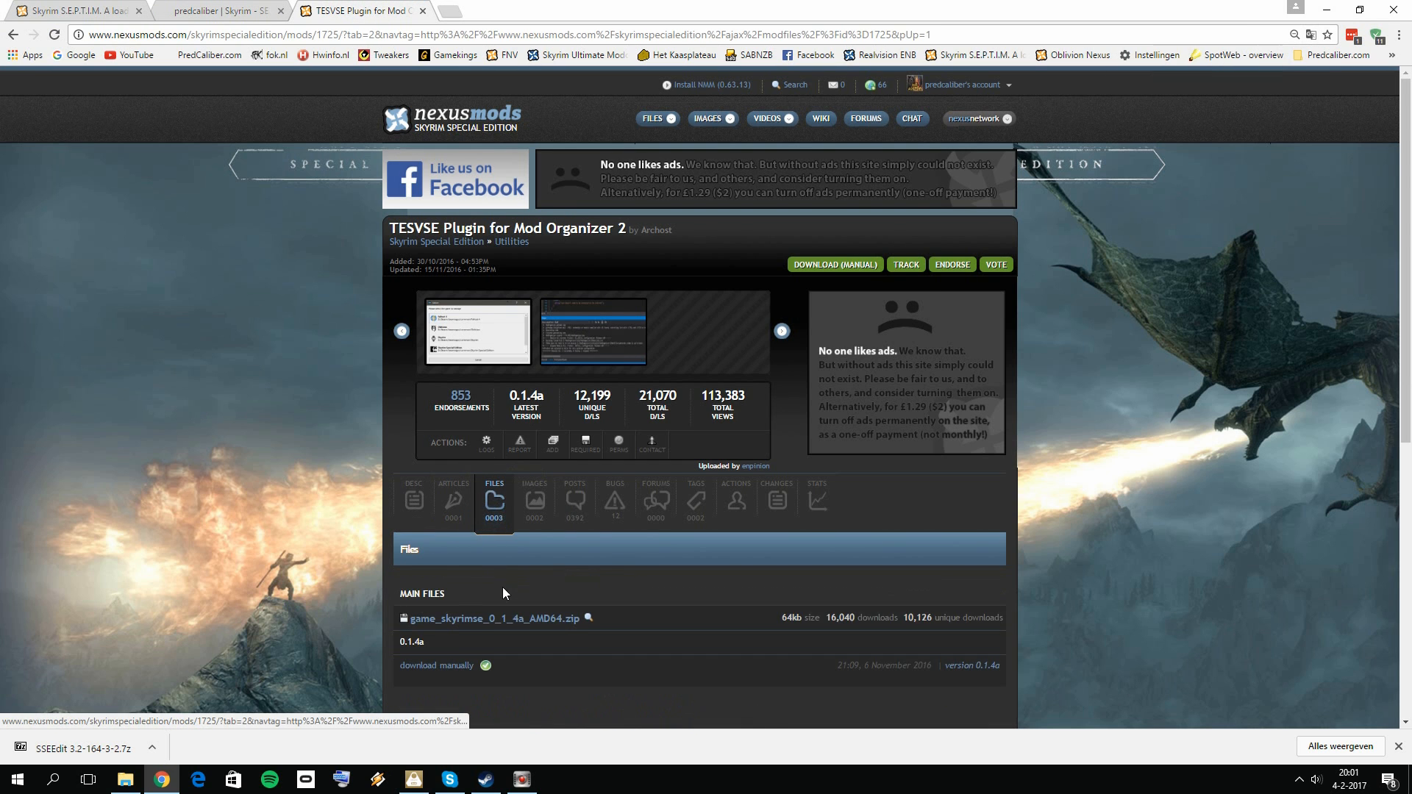
scroll(515, 441, "down", 5)
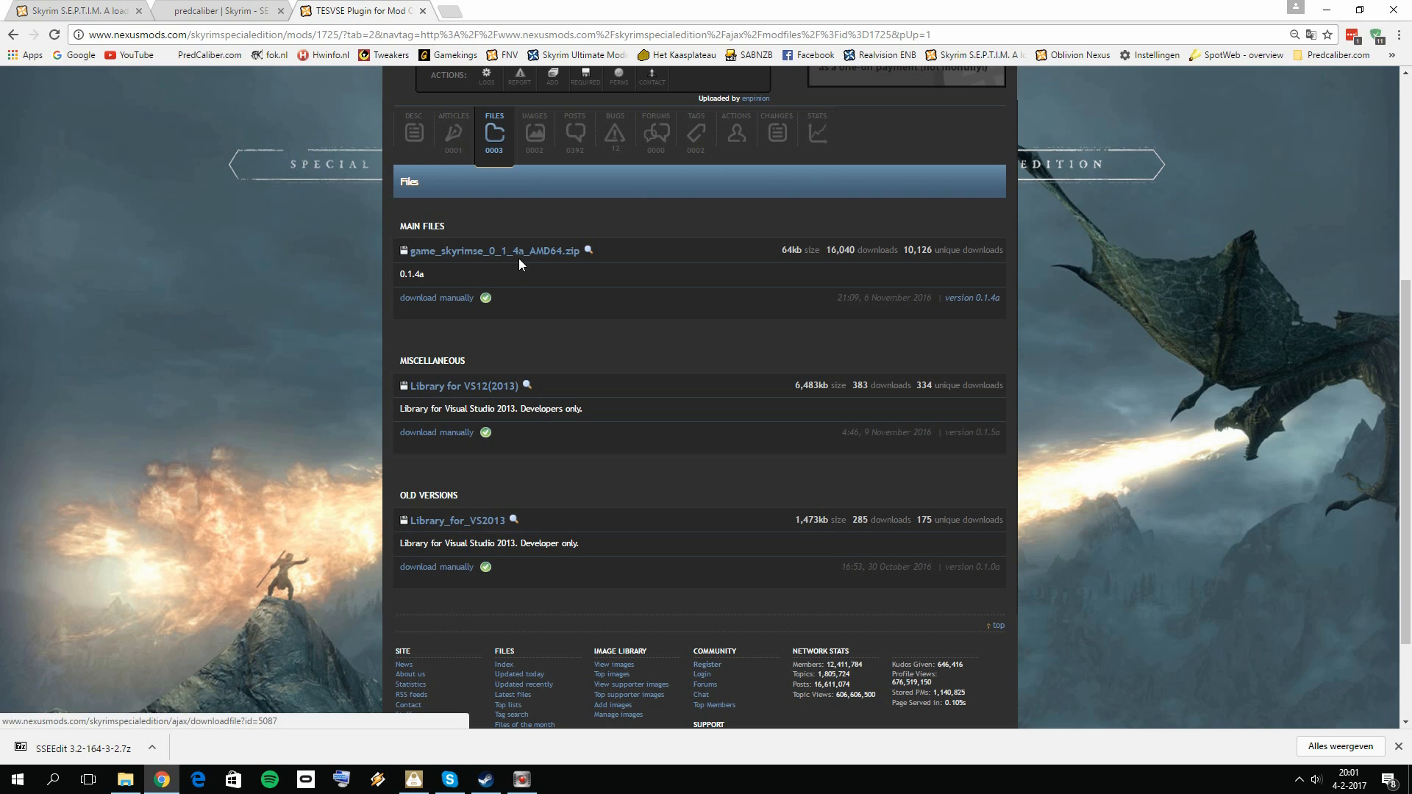
Step: Switch to File Explorer, open the game_skyrimse_0_1_4a_AMD64 archive in Step 1 Mo2 Loot and tes5edit, and copy game_skyrimse.dll
left_click(1326, 10)
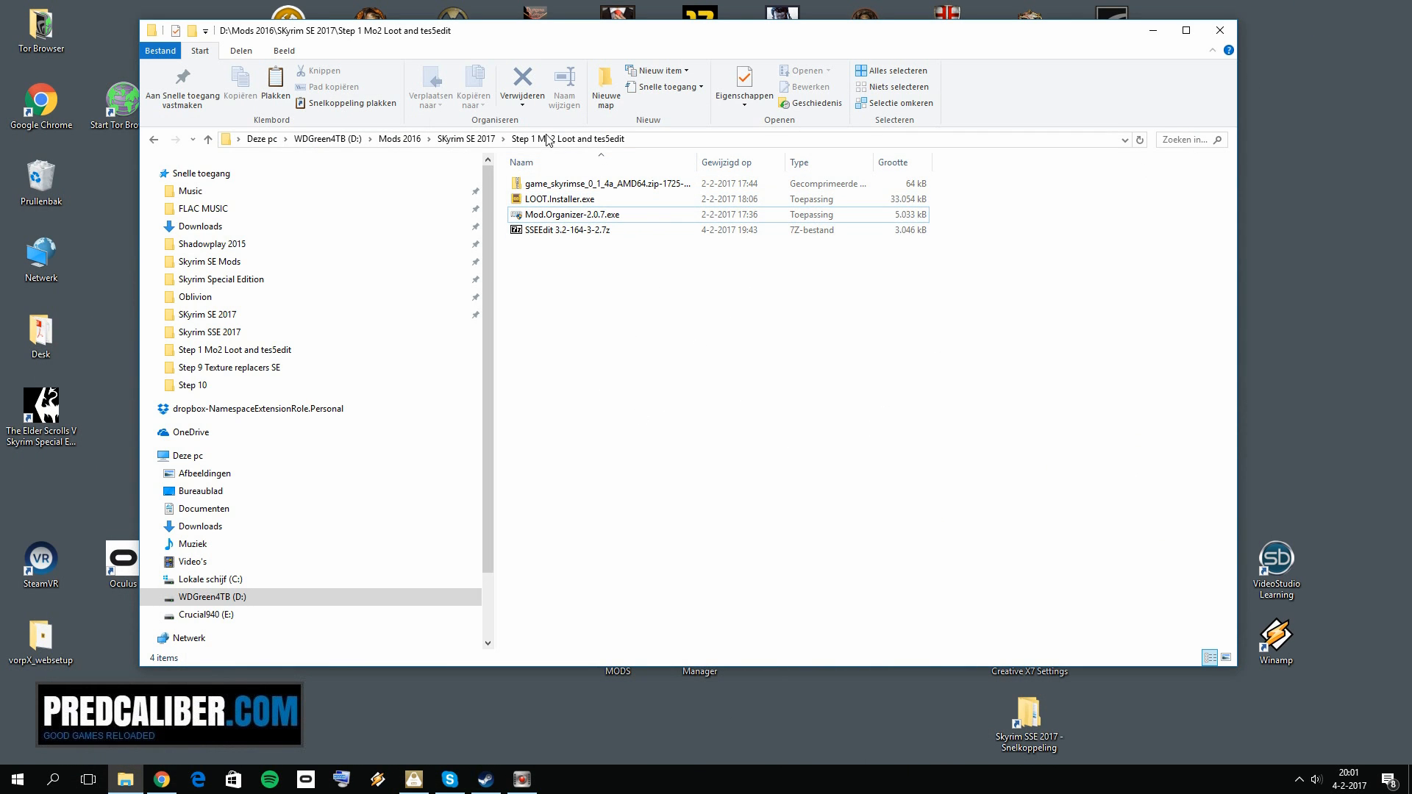
double_click(601, 186)
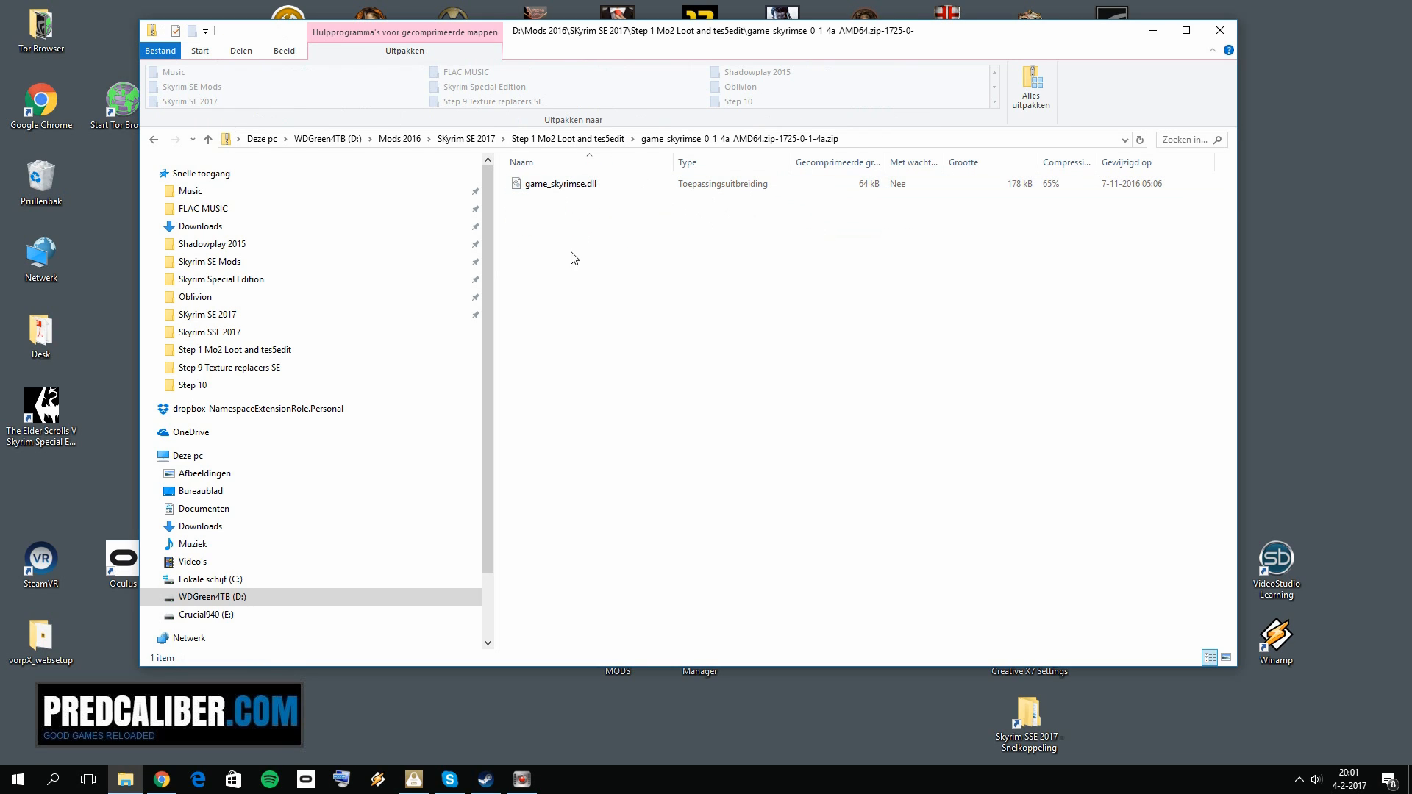
right_click(573, 191)
left_click(617, 236)
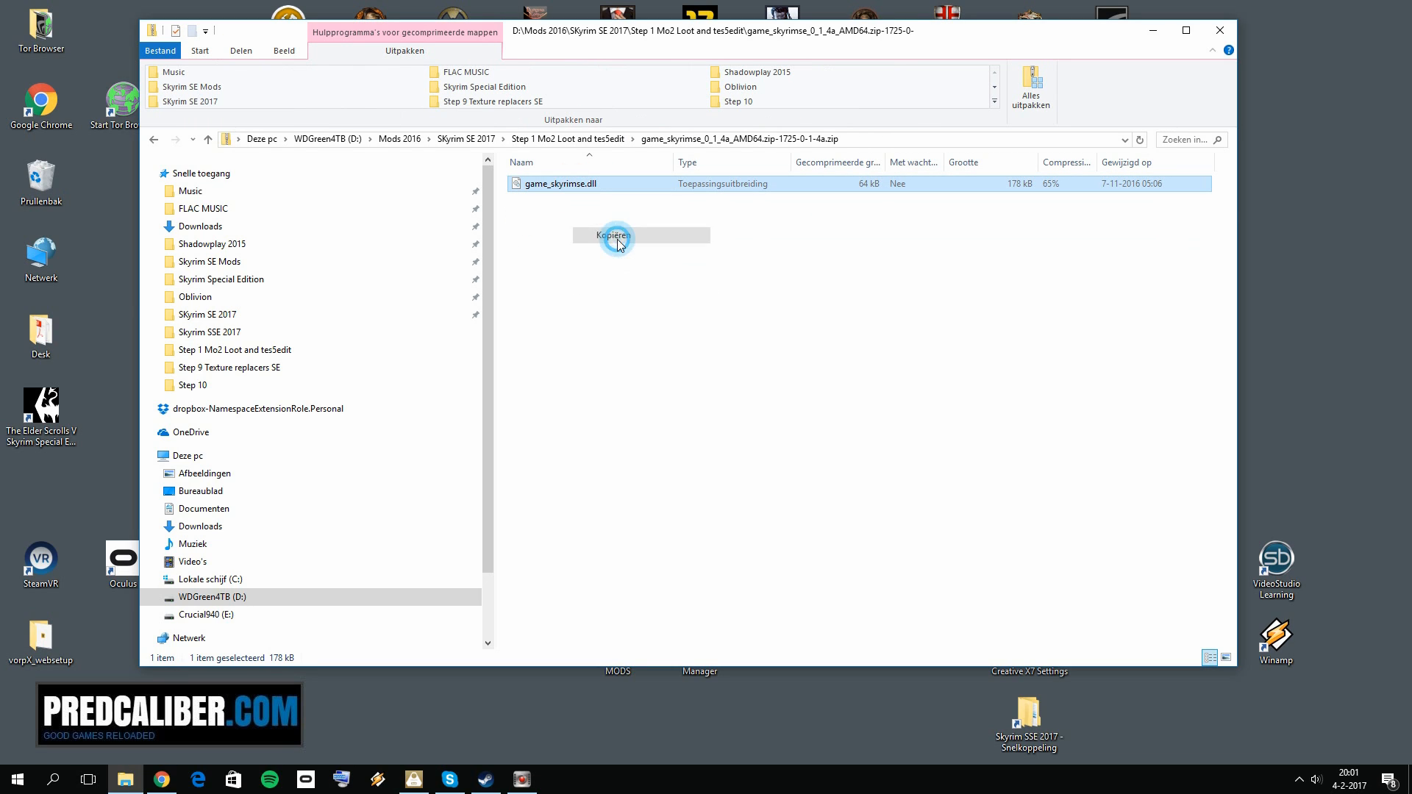
Step: Try to paste game_skyrimse.dll into the MO2\plugins folder inside Skyrim Special Edition, dismiss the replacement and close the folder window
left_click(252, 279)
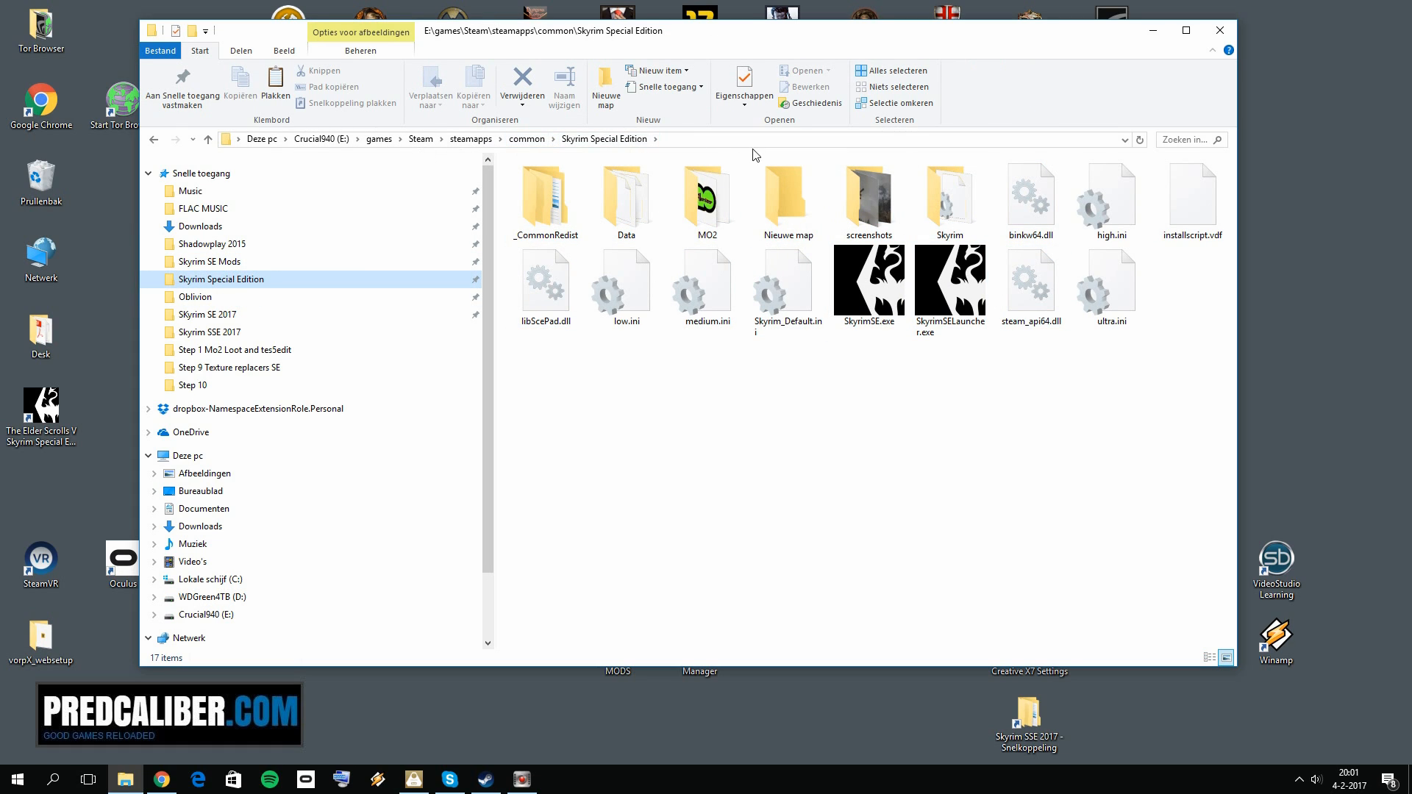
double_click(713, 195)
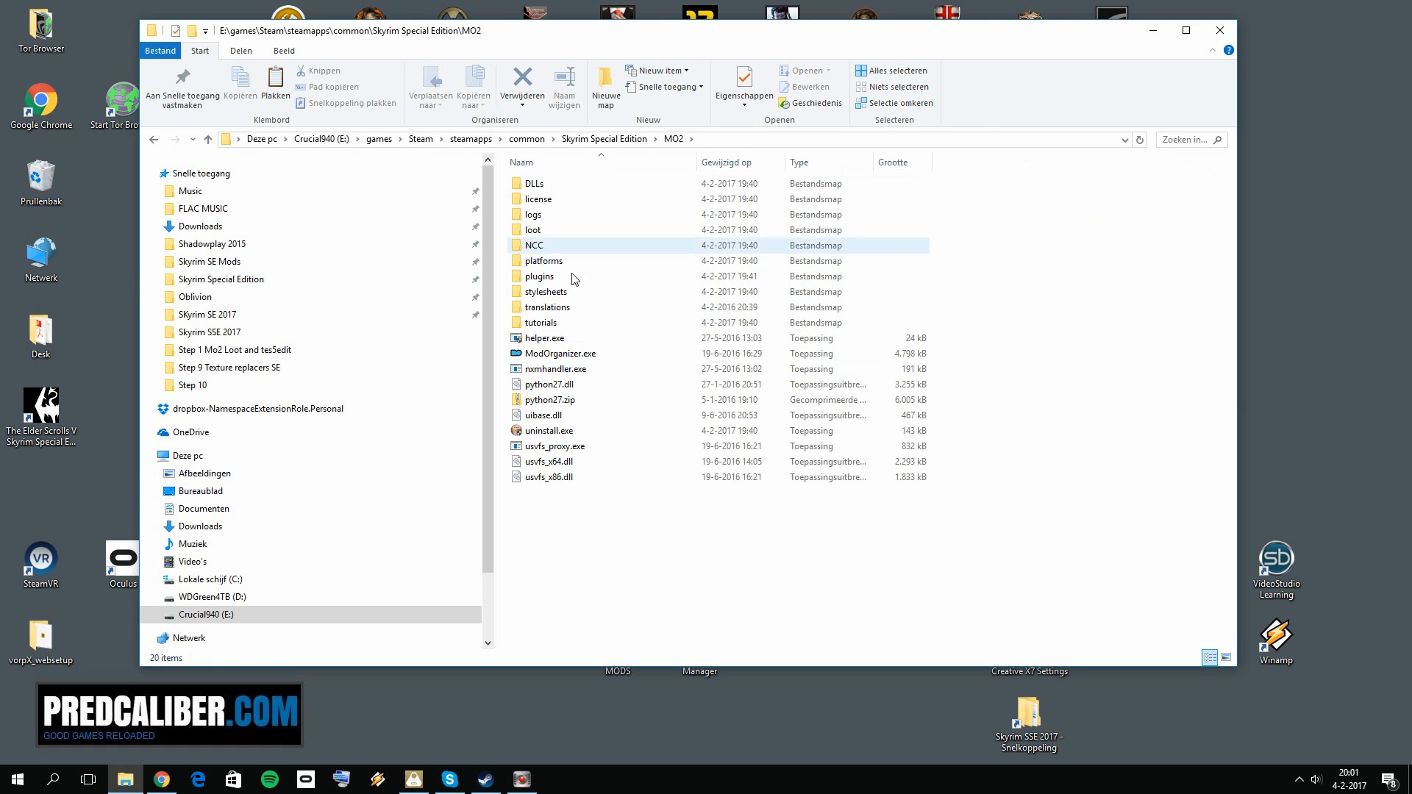
double_click(568, 285)
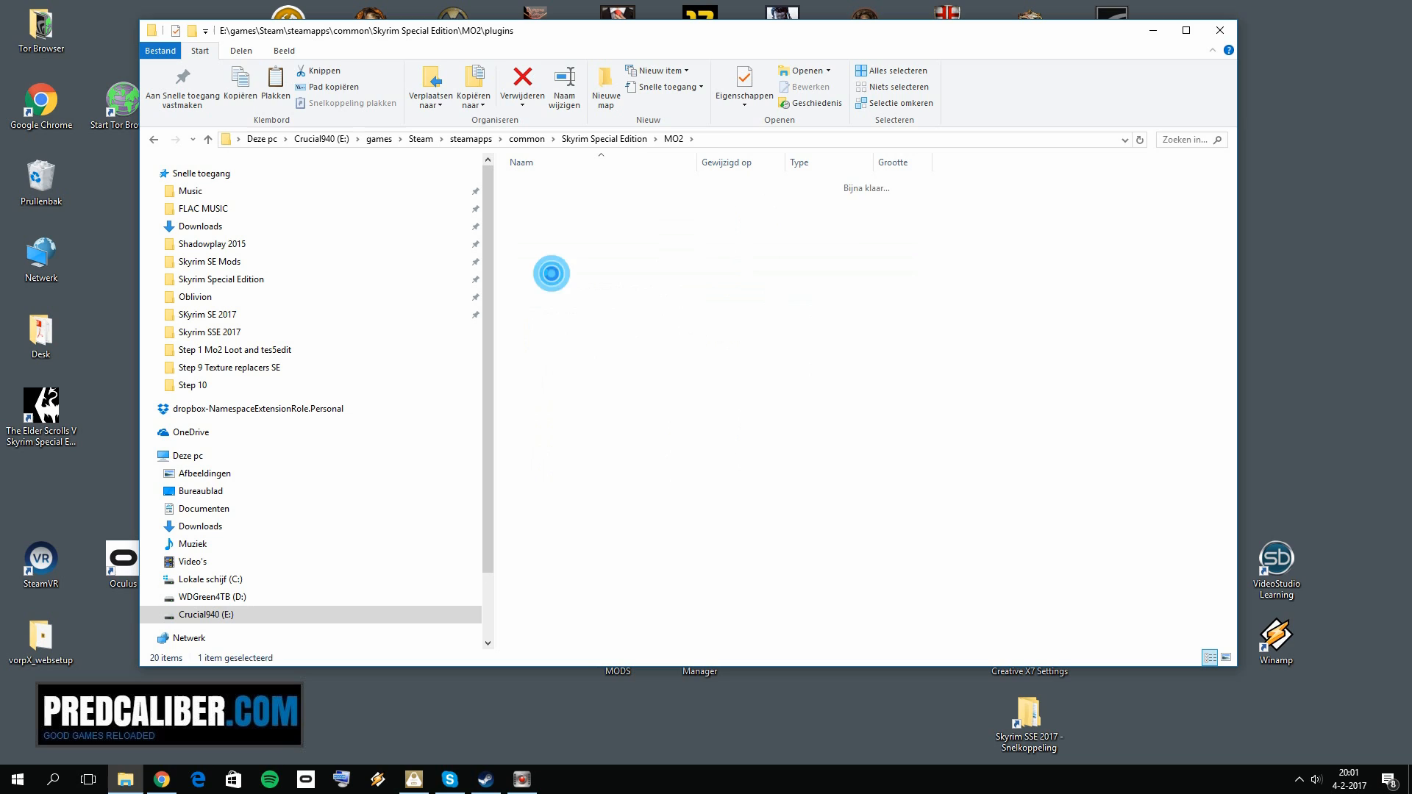
right_click(596, 507)
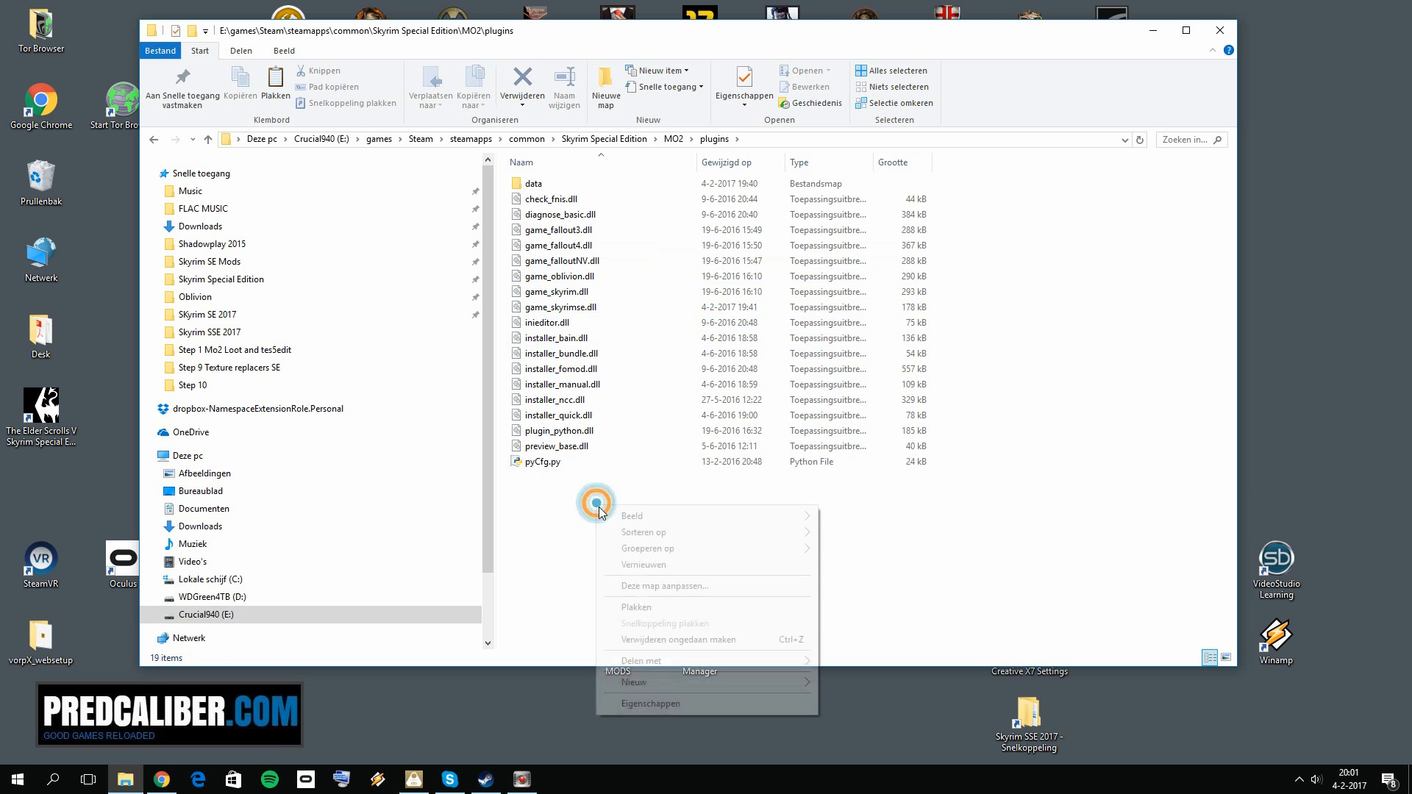
left_click(623, 607)
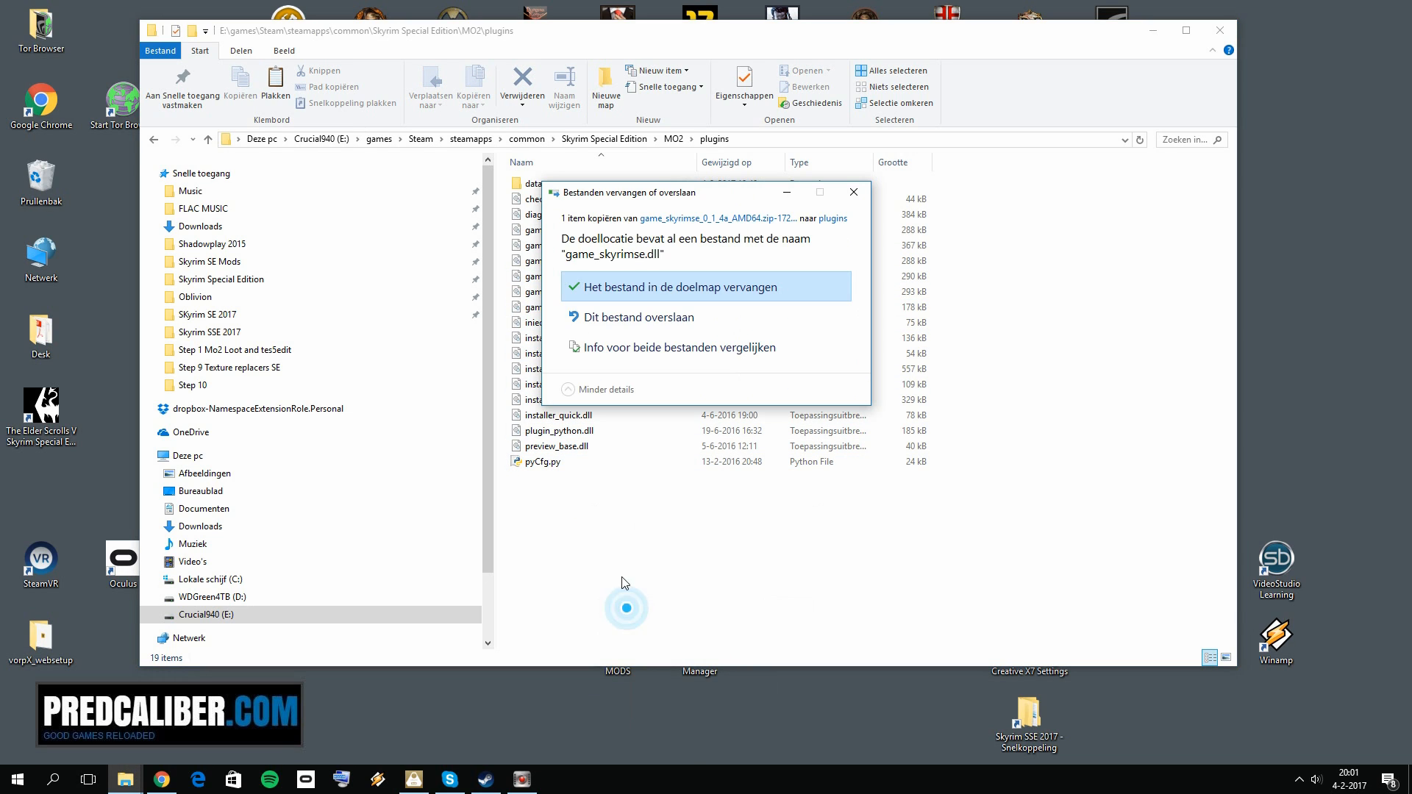
left_click(851, 193)
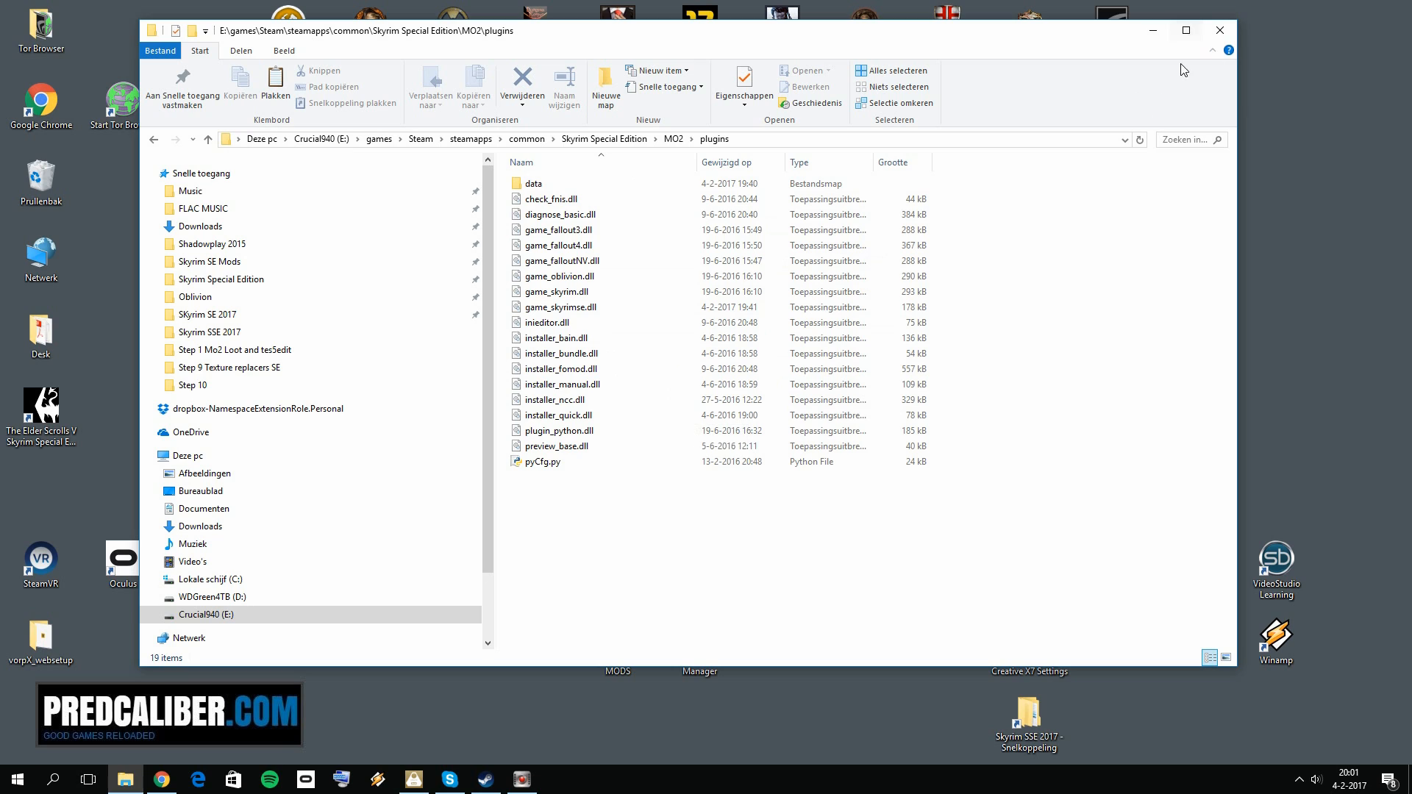
left_click(1220, 33)
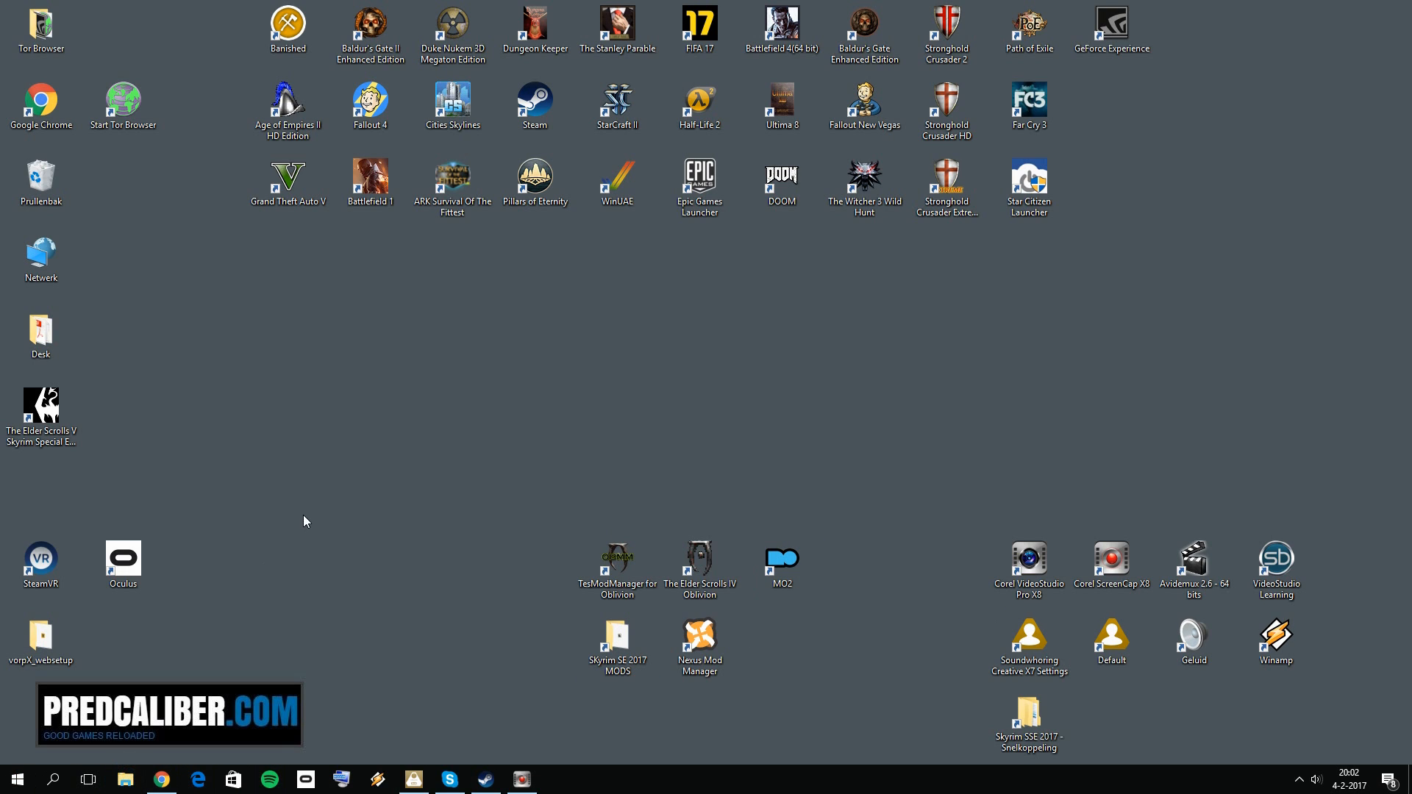
Step: Look through the MO2 folder inside Skyrim Special Edition for the ModOrganizer.exe program, and close File Explorer
key("super+e")
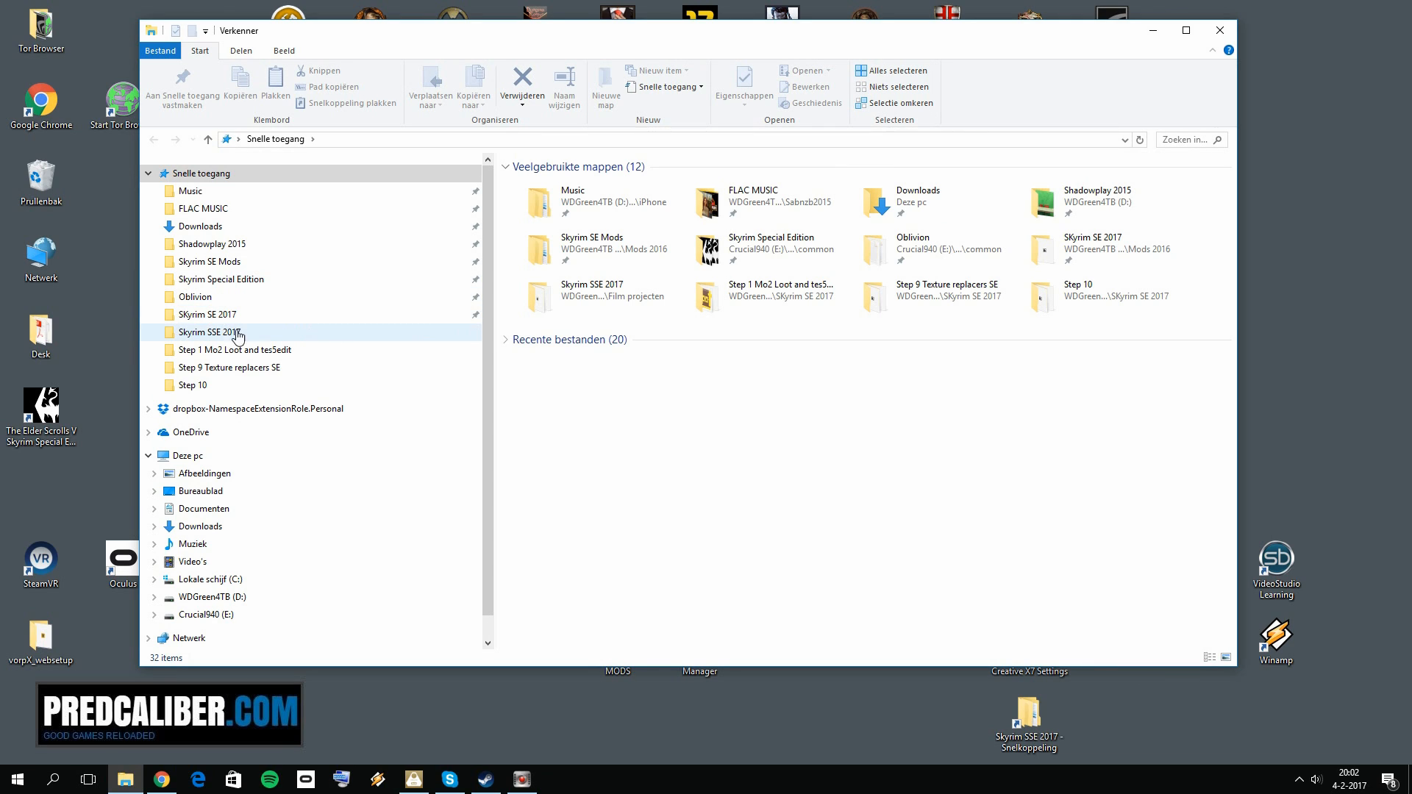
left_click(241, 281)
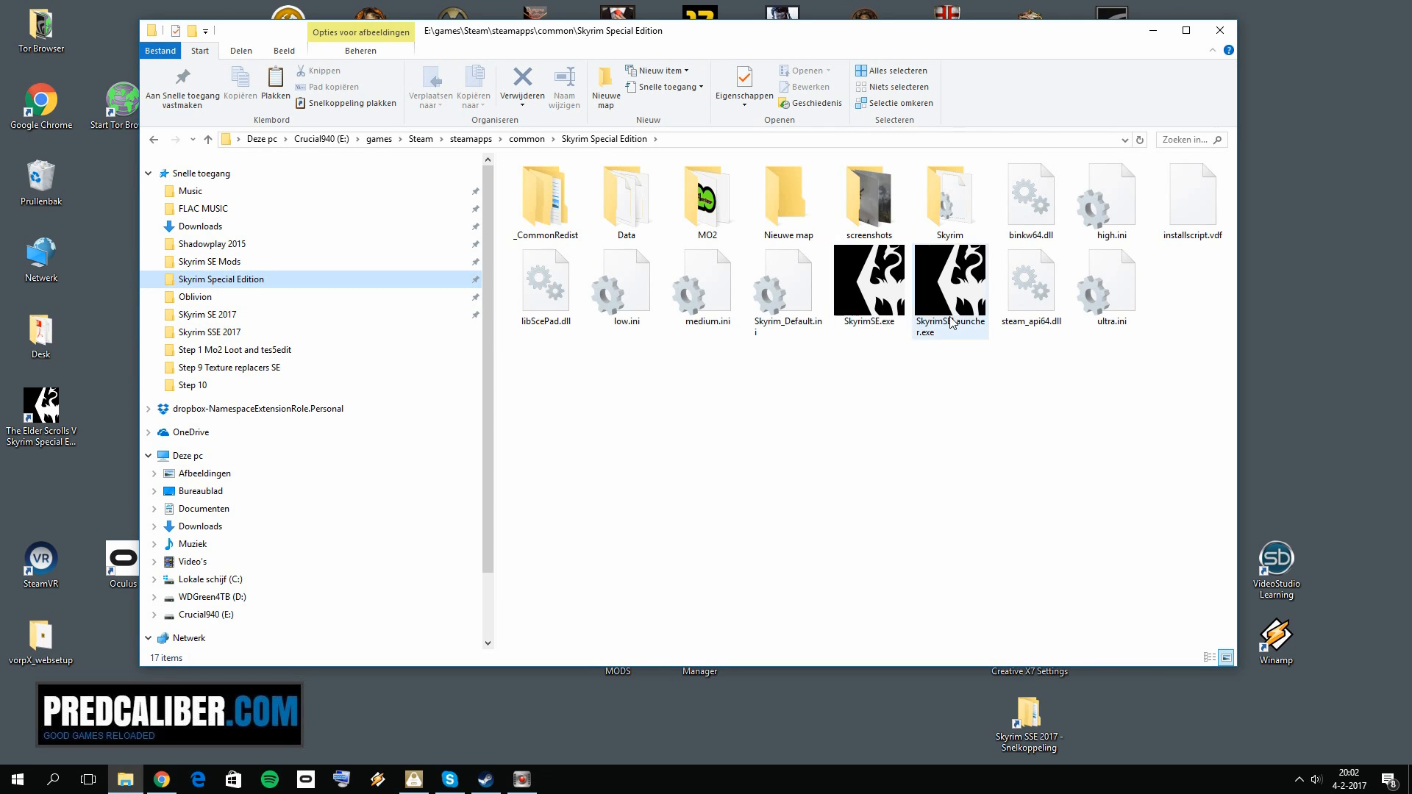
double_click(699, 200)
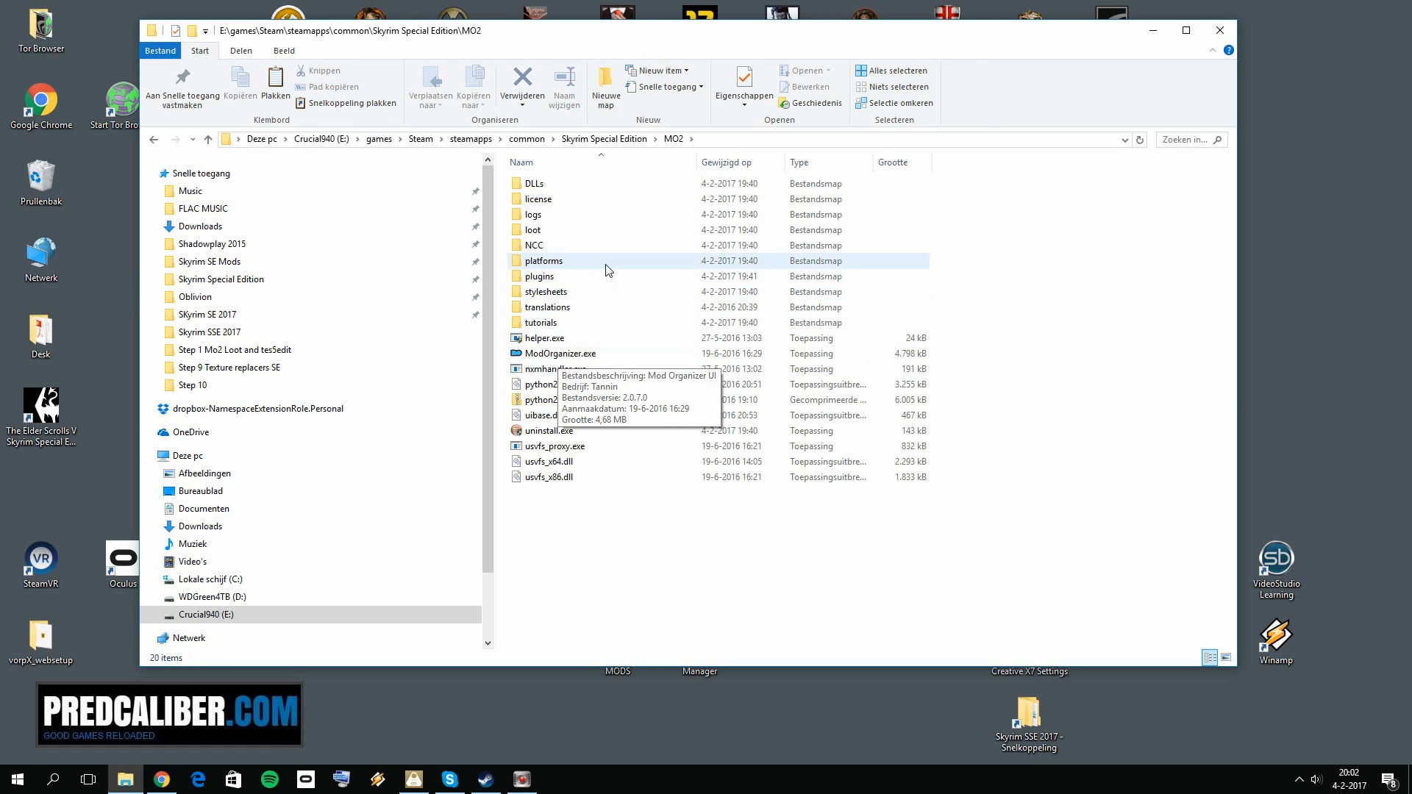
left_click(596, 139)
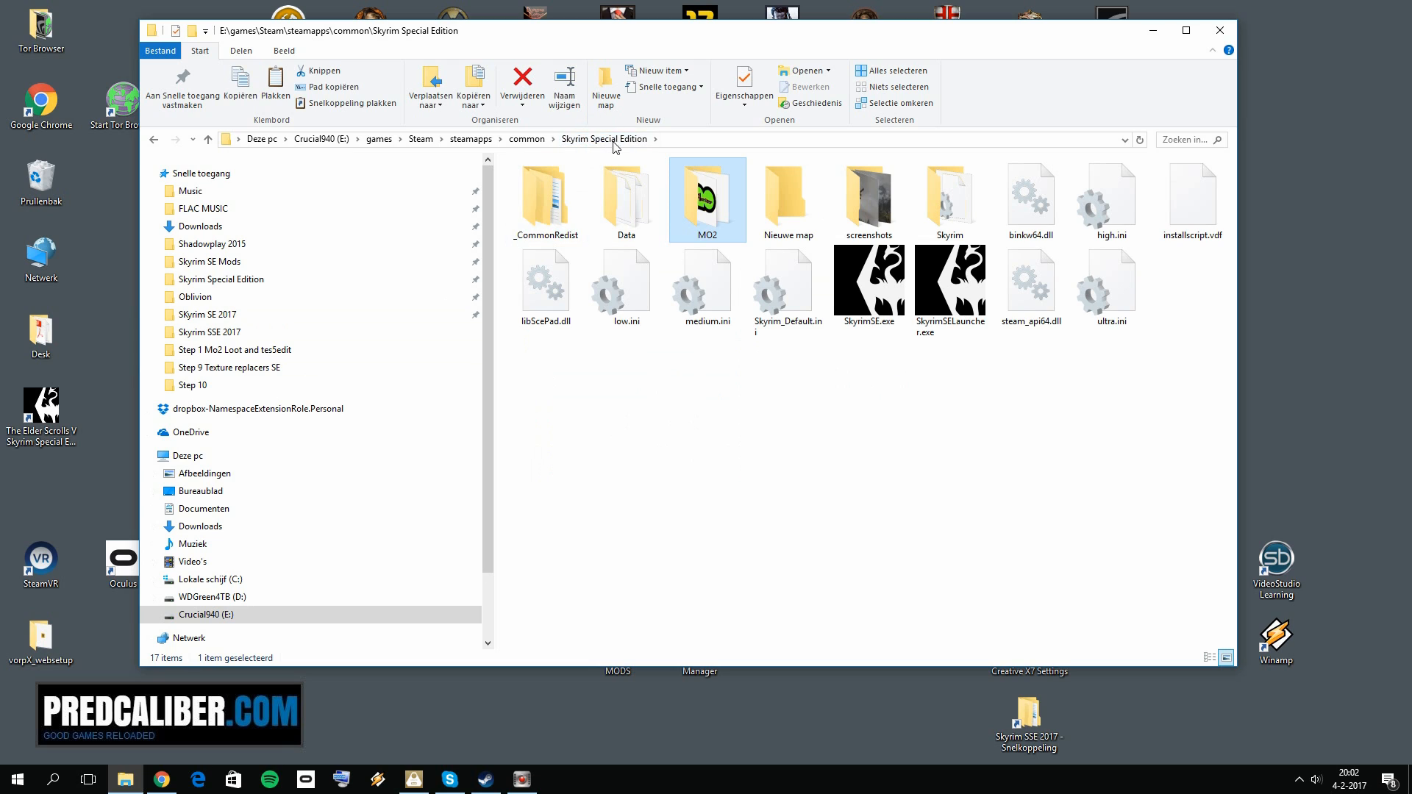
double_click(724, 216)
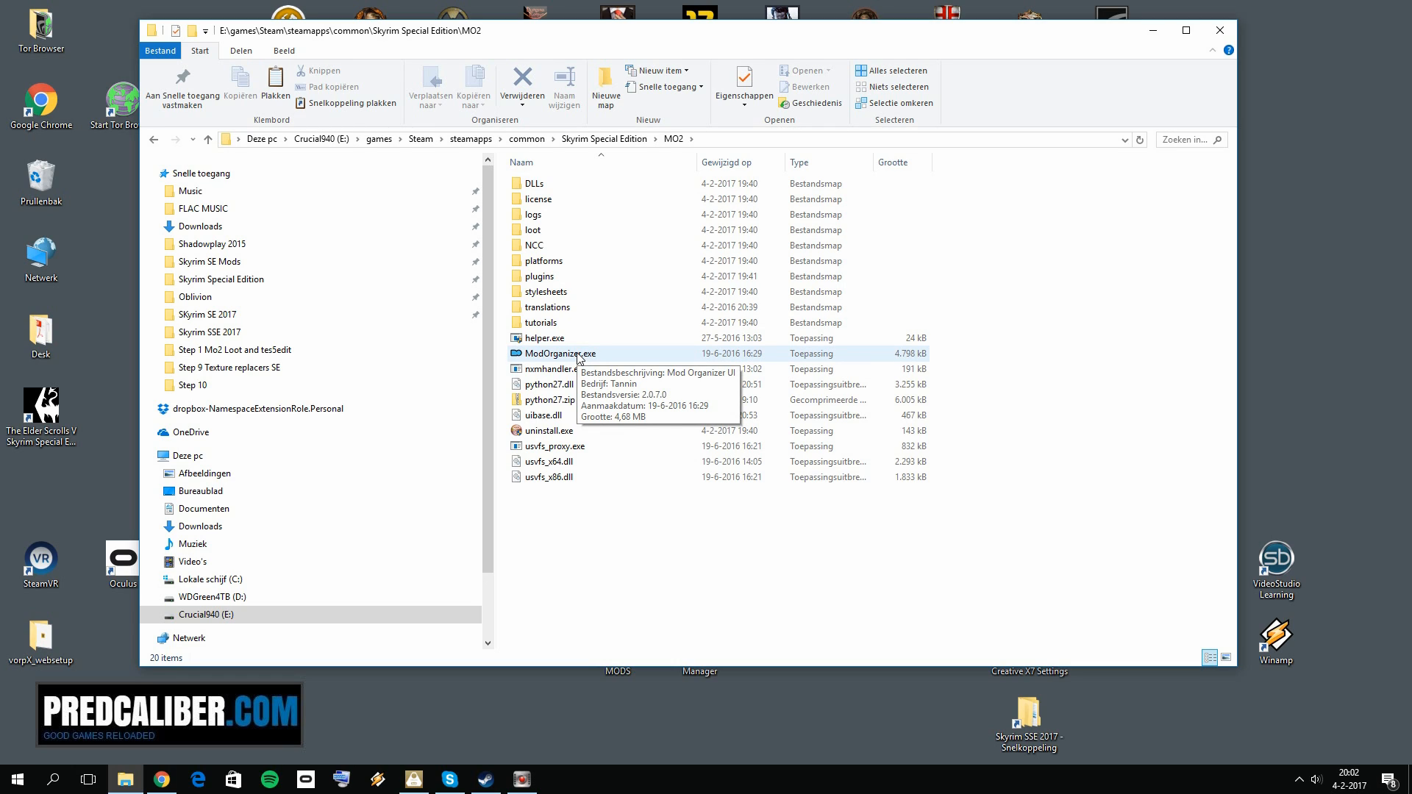
left_click(1219, 31)
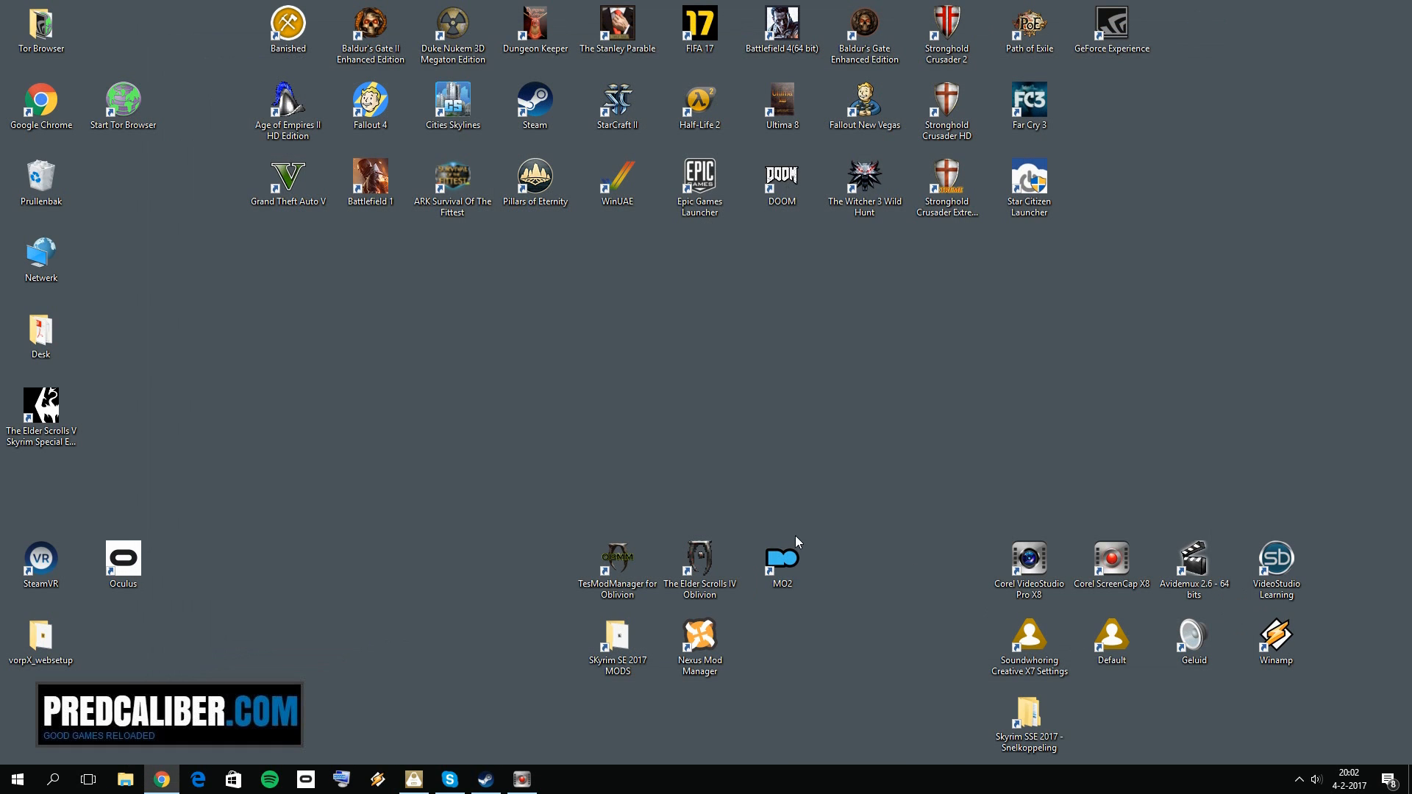
Step: Start Mod Organizer 2 from its desktop shortcut and review its program selector and general settings, keeping the current values
left_click(895, 495)
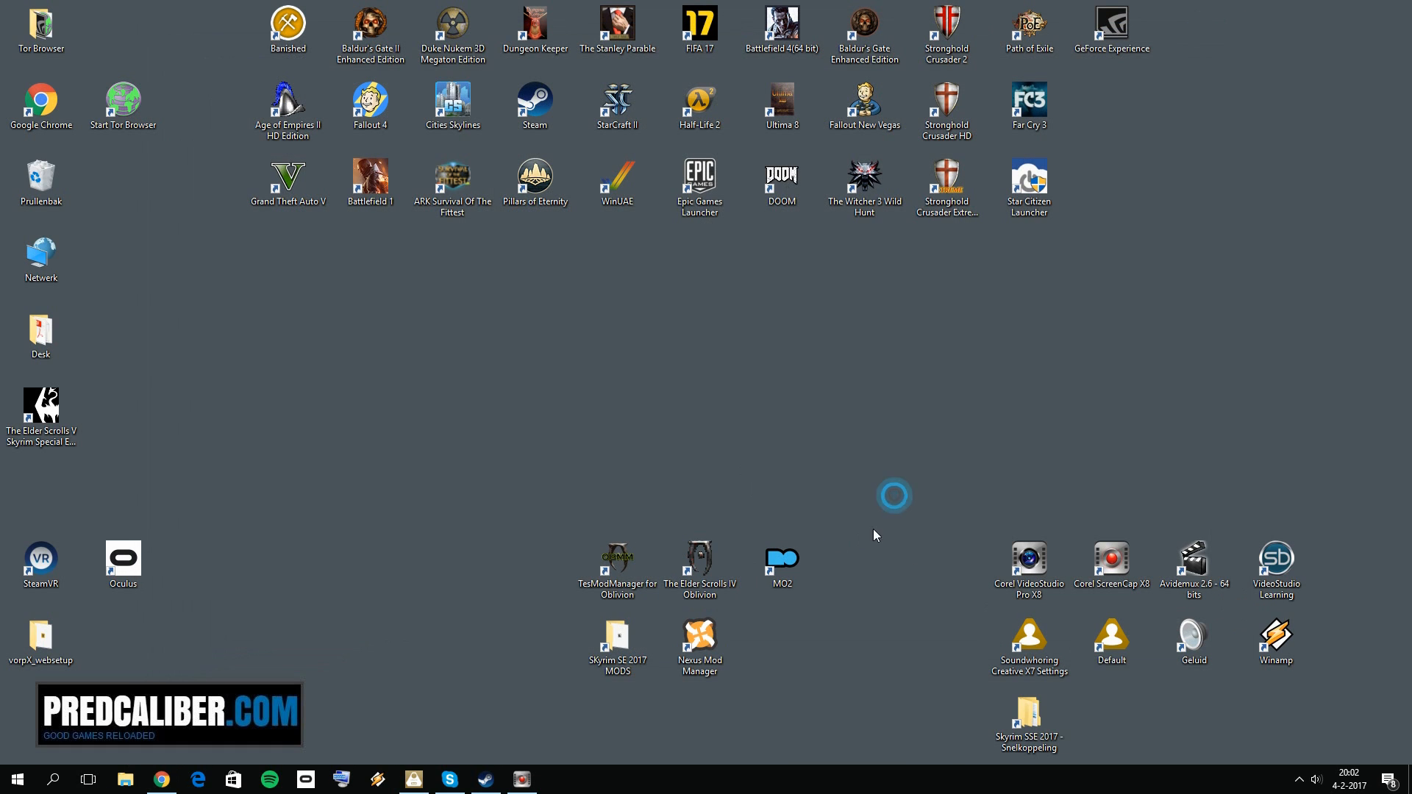
double_click(796, 553)
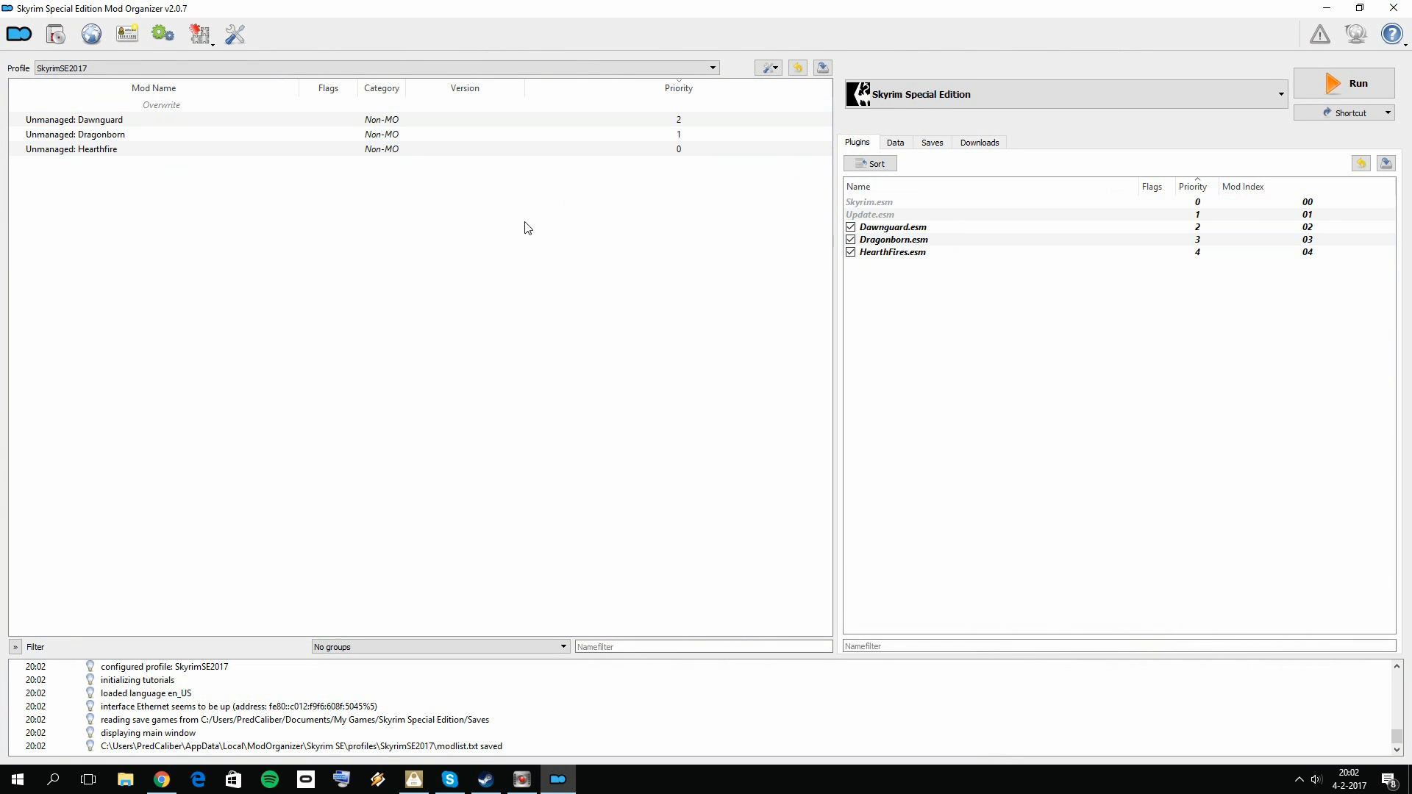
left_click(953, 96)
left_click(954, 95)
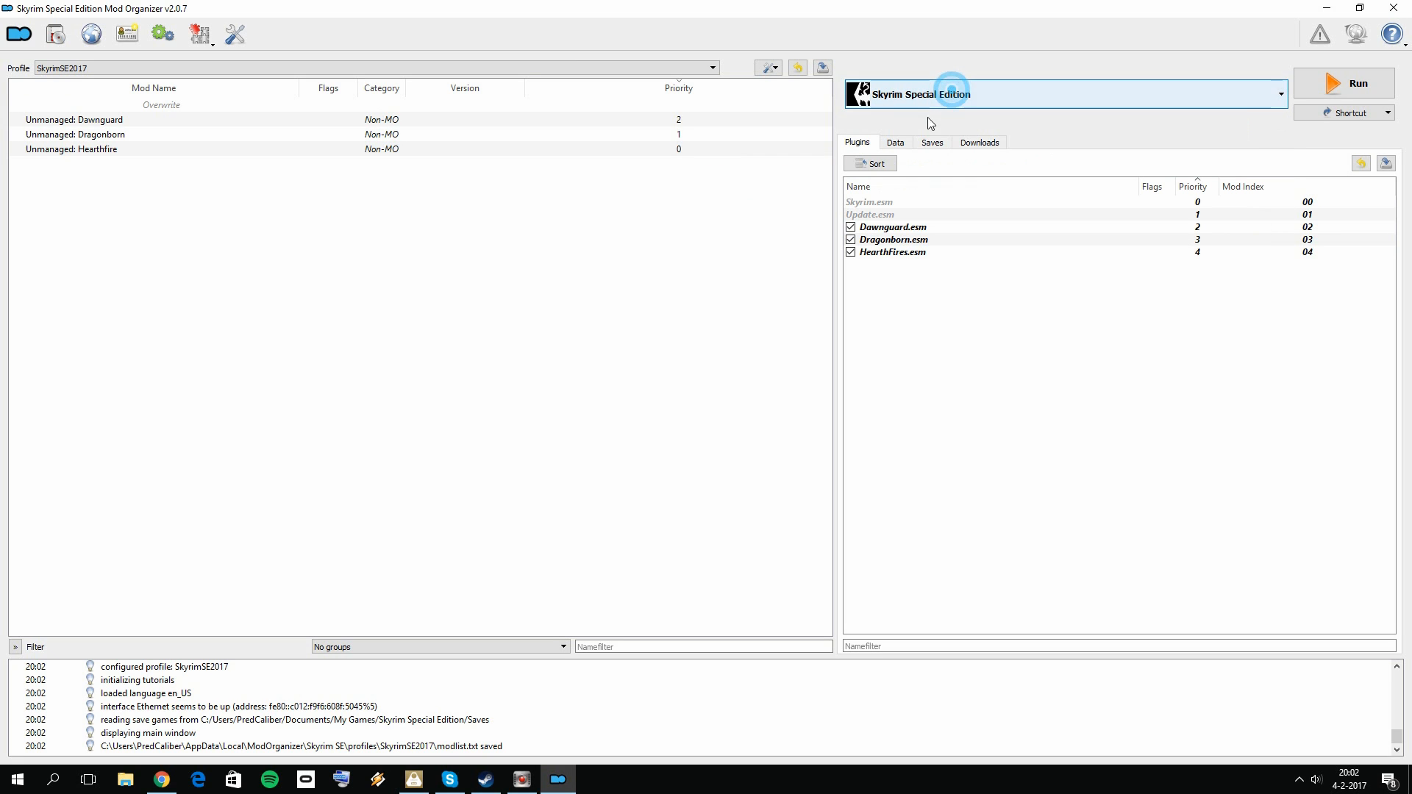
left_click(882, 104)
left_click(885, 104)
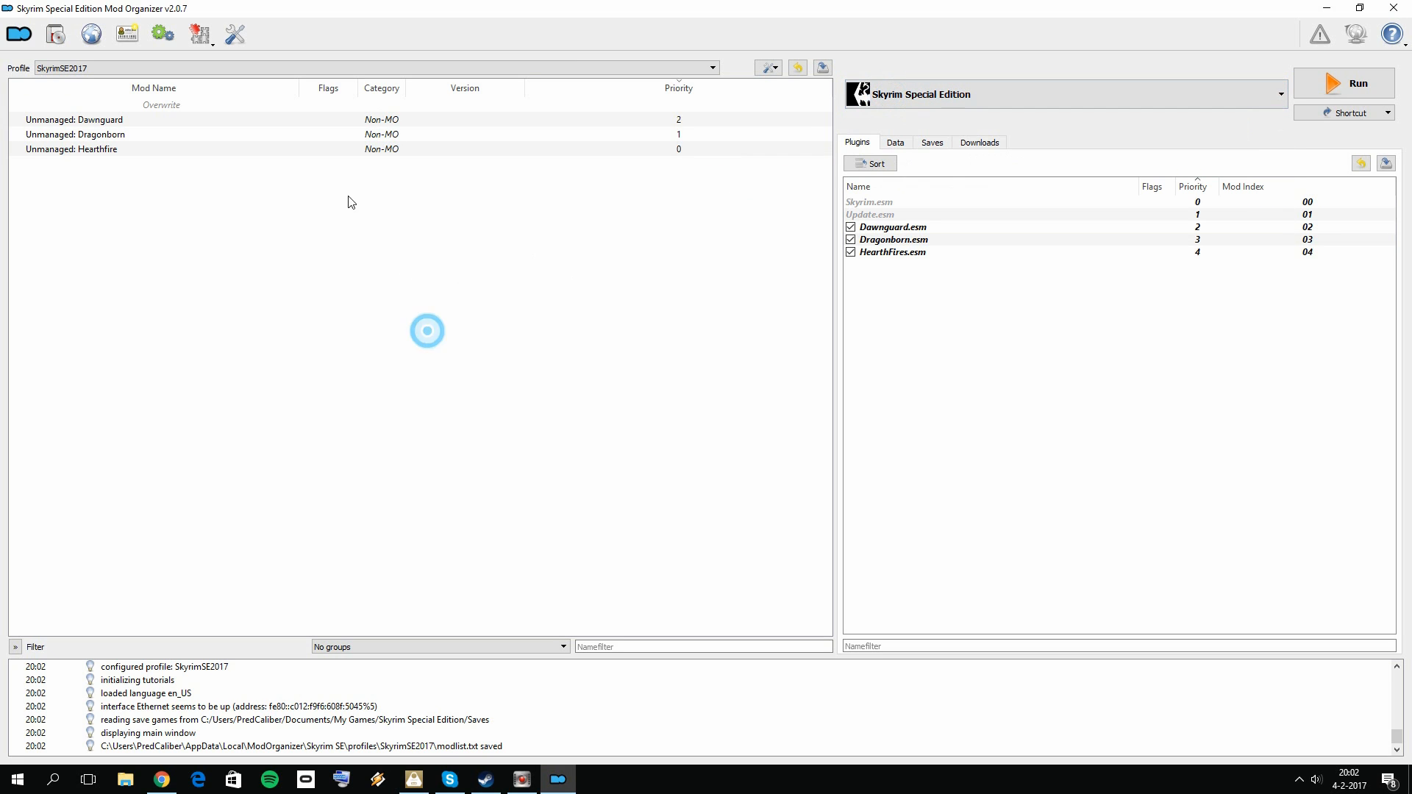
left_click(236, 34)
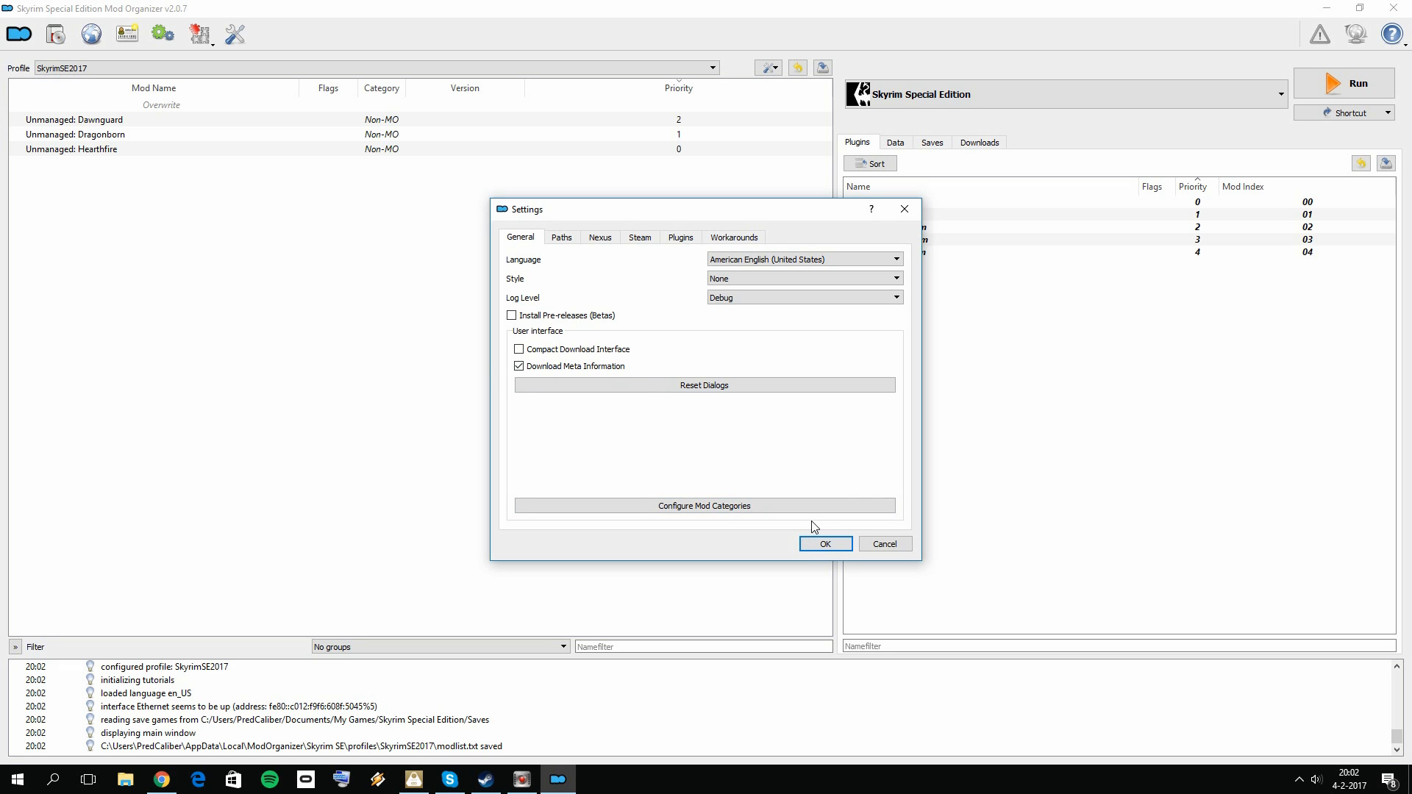
left_click(825, 544)
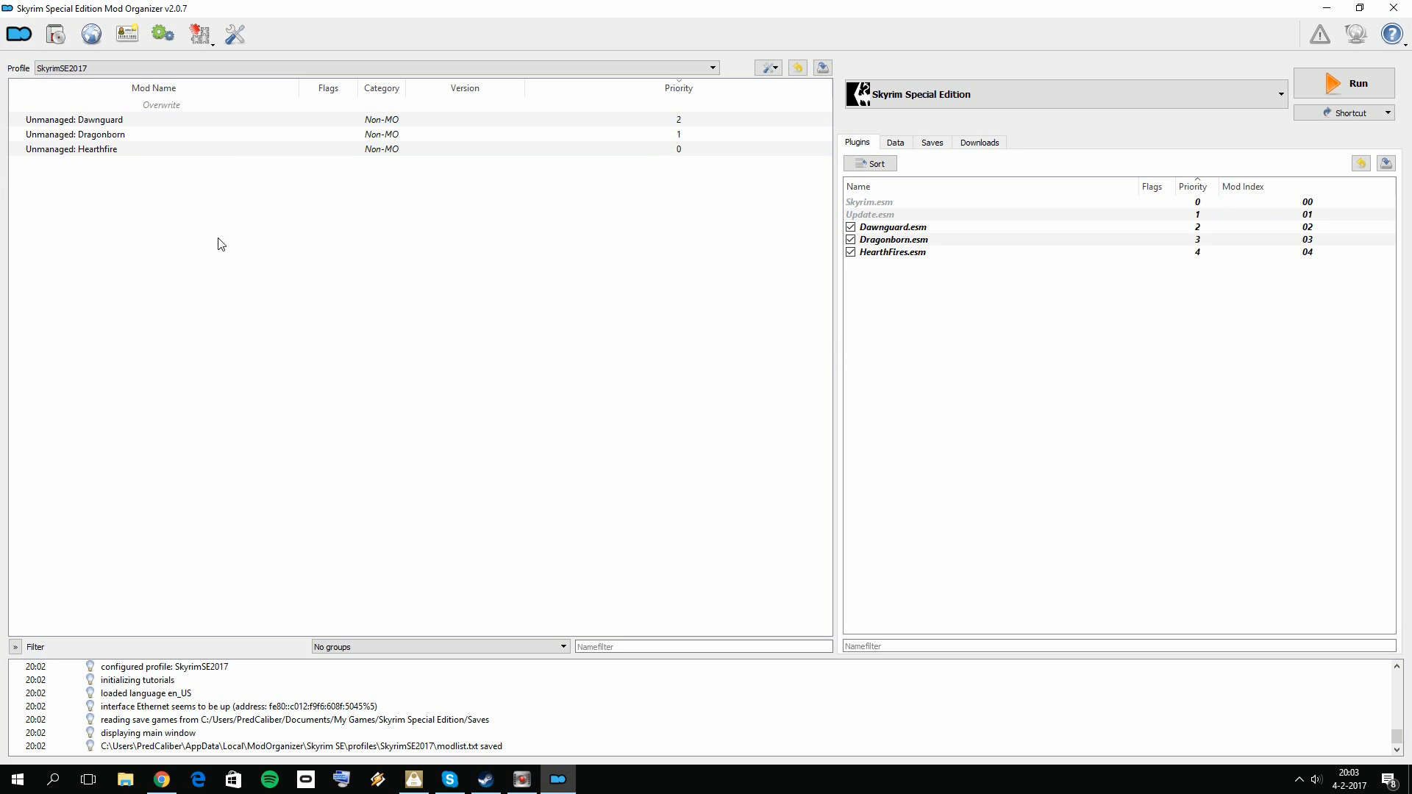
Step: Return to the browser, close the plugin page and open the SSE Edit link in a new tab
left_click(162, 780)
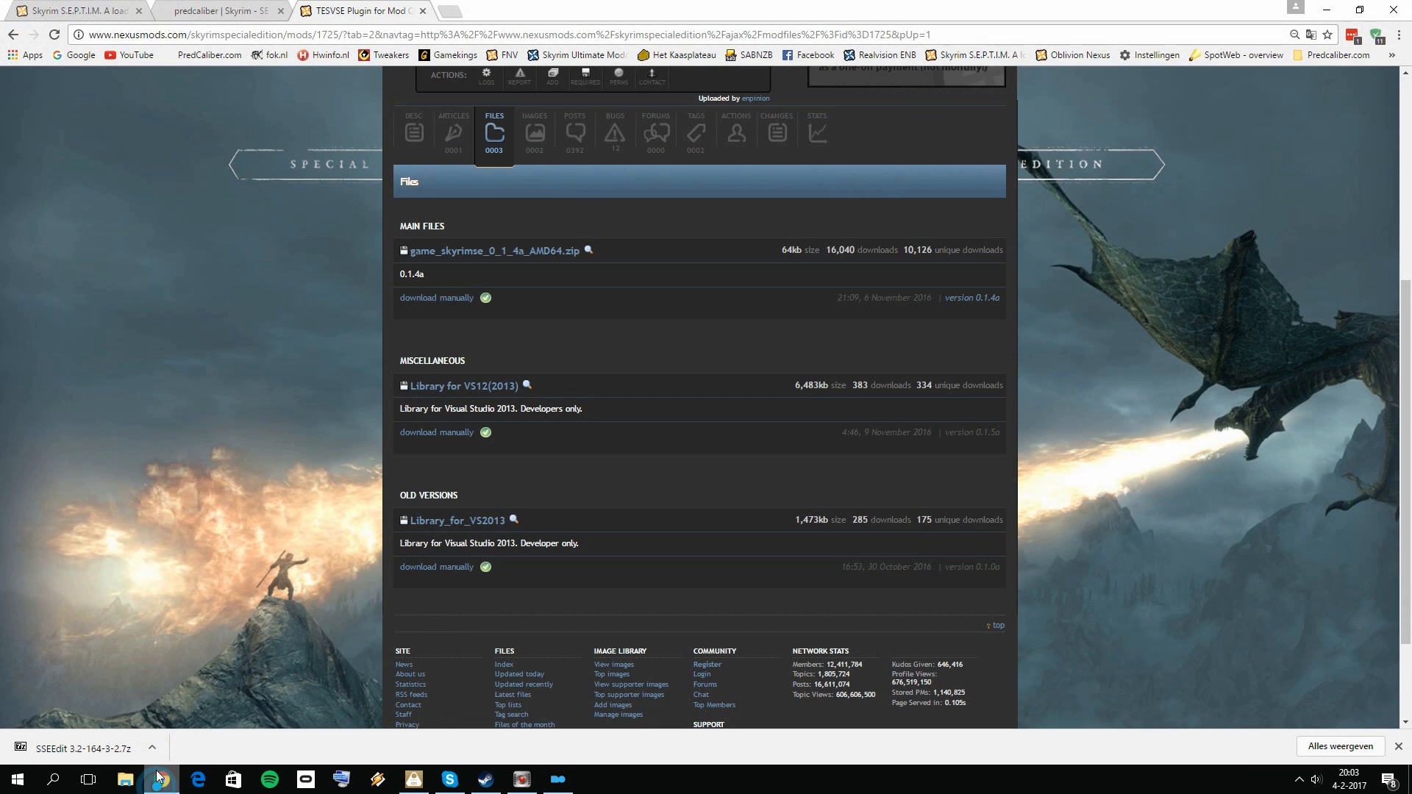
left_click(423, 11)
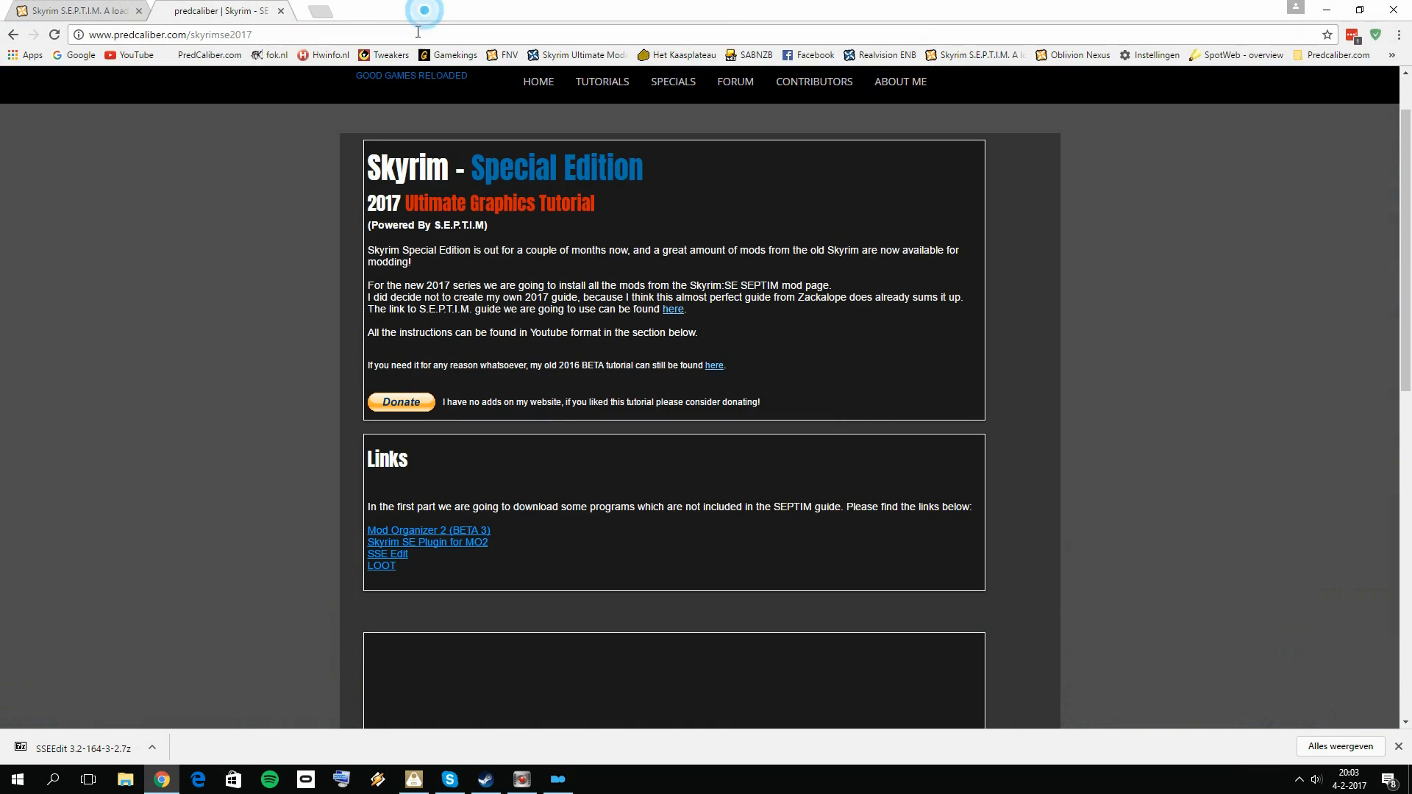
right_click(388, 559)
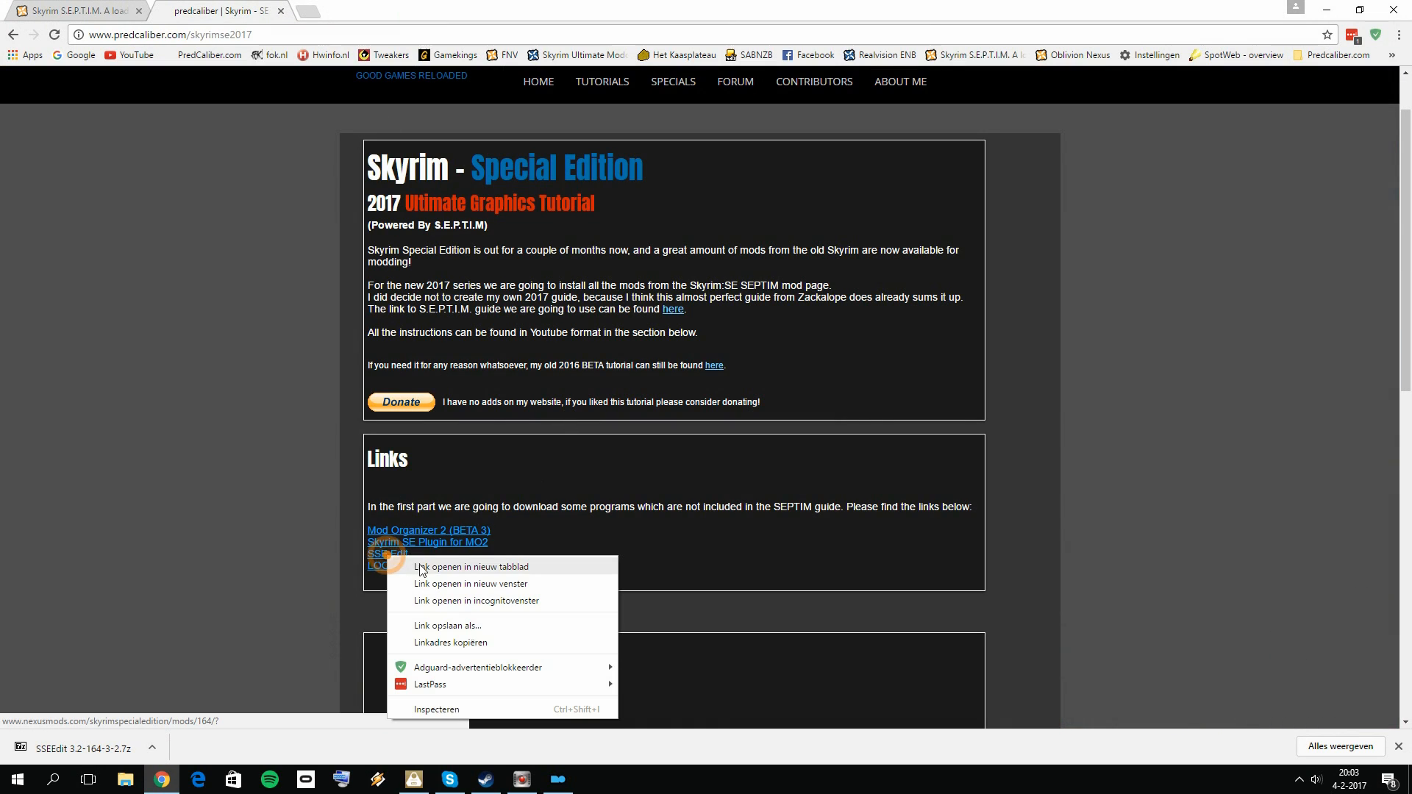
left_click(434, 565)
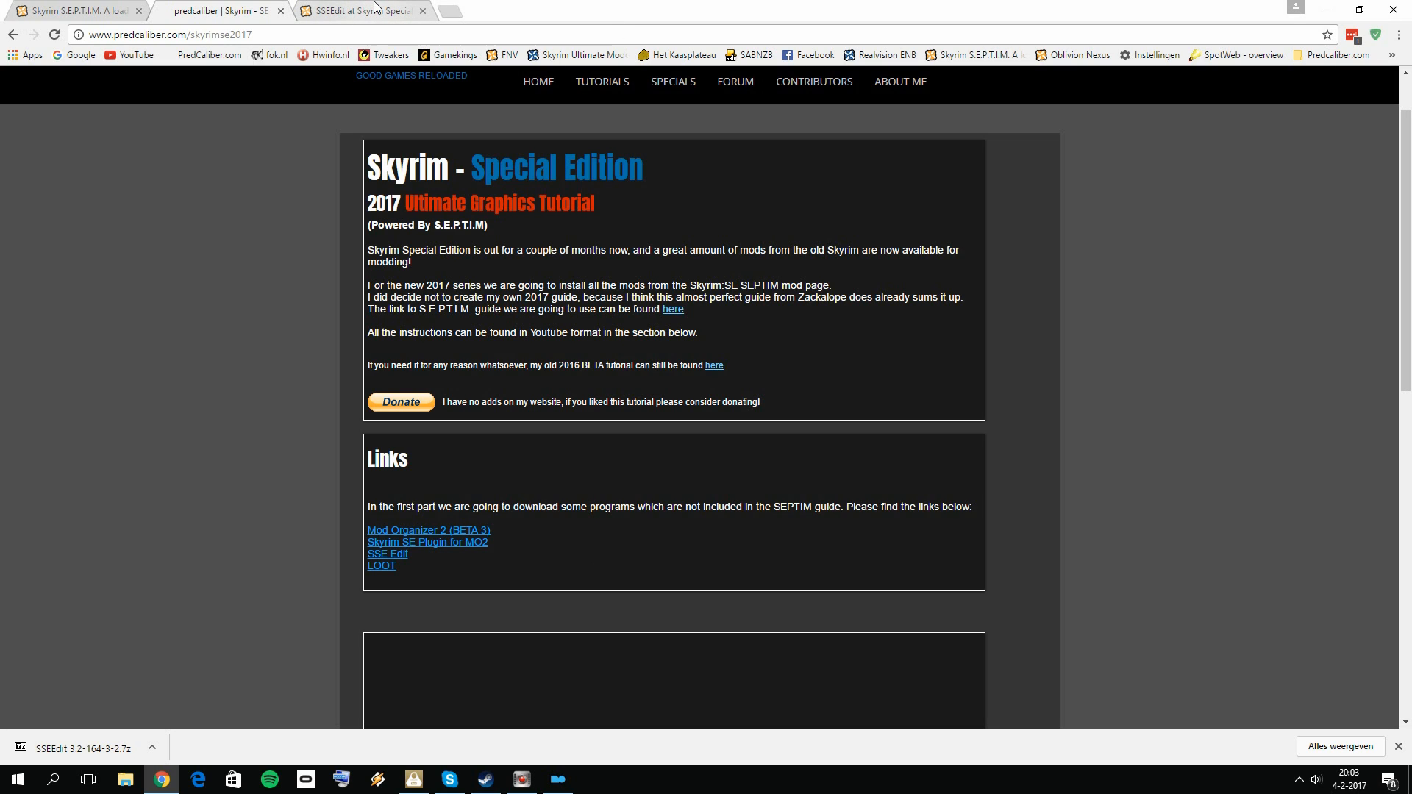
left_click(373, 16)
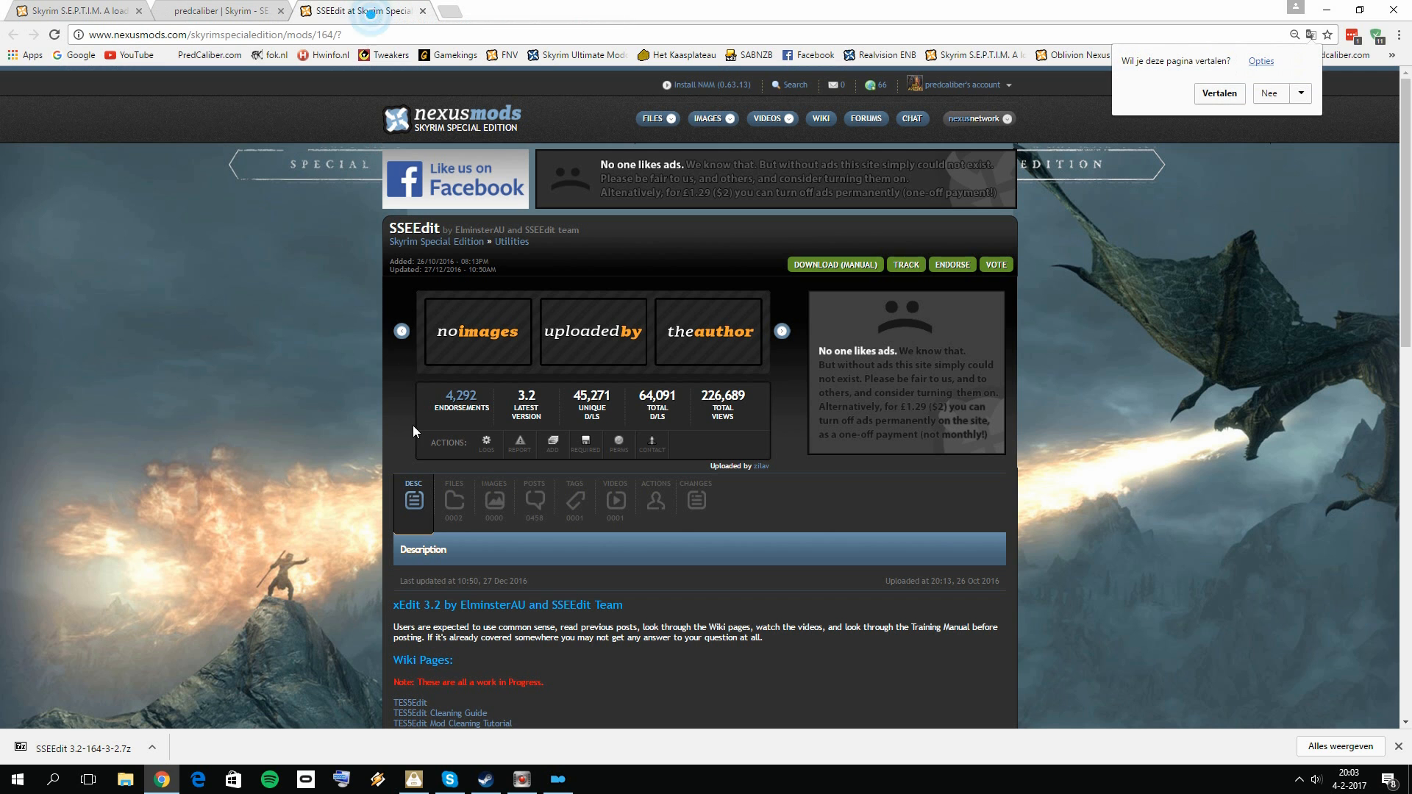
Step: Show the files offered for SSEEdit and find SSEEdit 3.2 under the main files
scroll(441, 441, "down", 1)
left_click(454, 427)
scroll(470, 475, "down", 2)
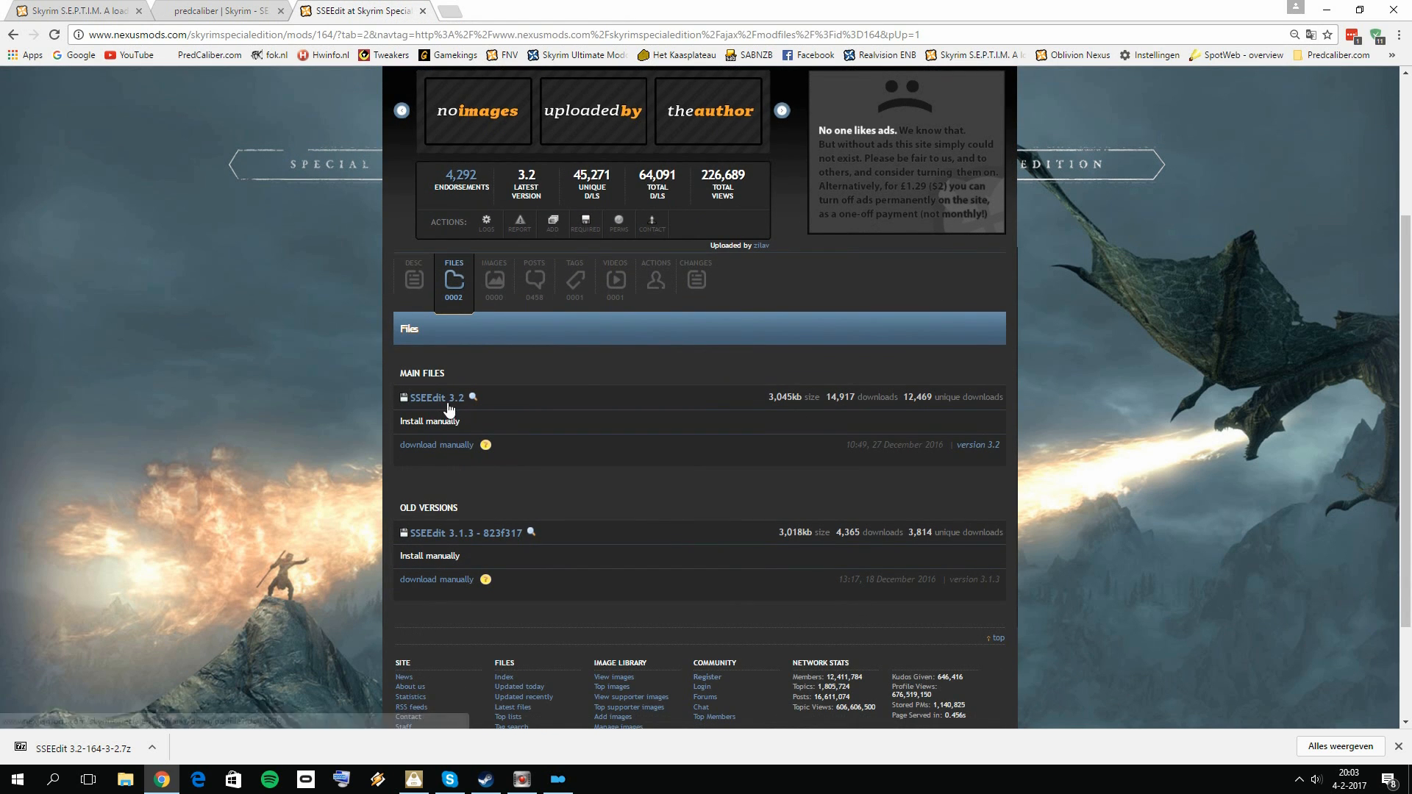
Step: Minimize the browser and open the programs\Mod Tools folder on drive E in File Explorer
left_click(1327, 10)
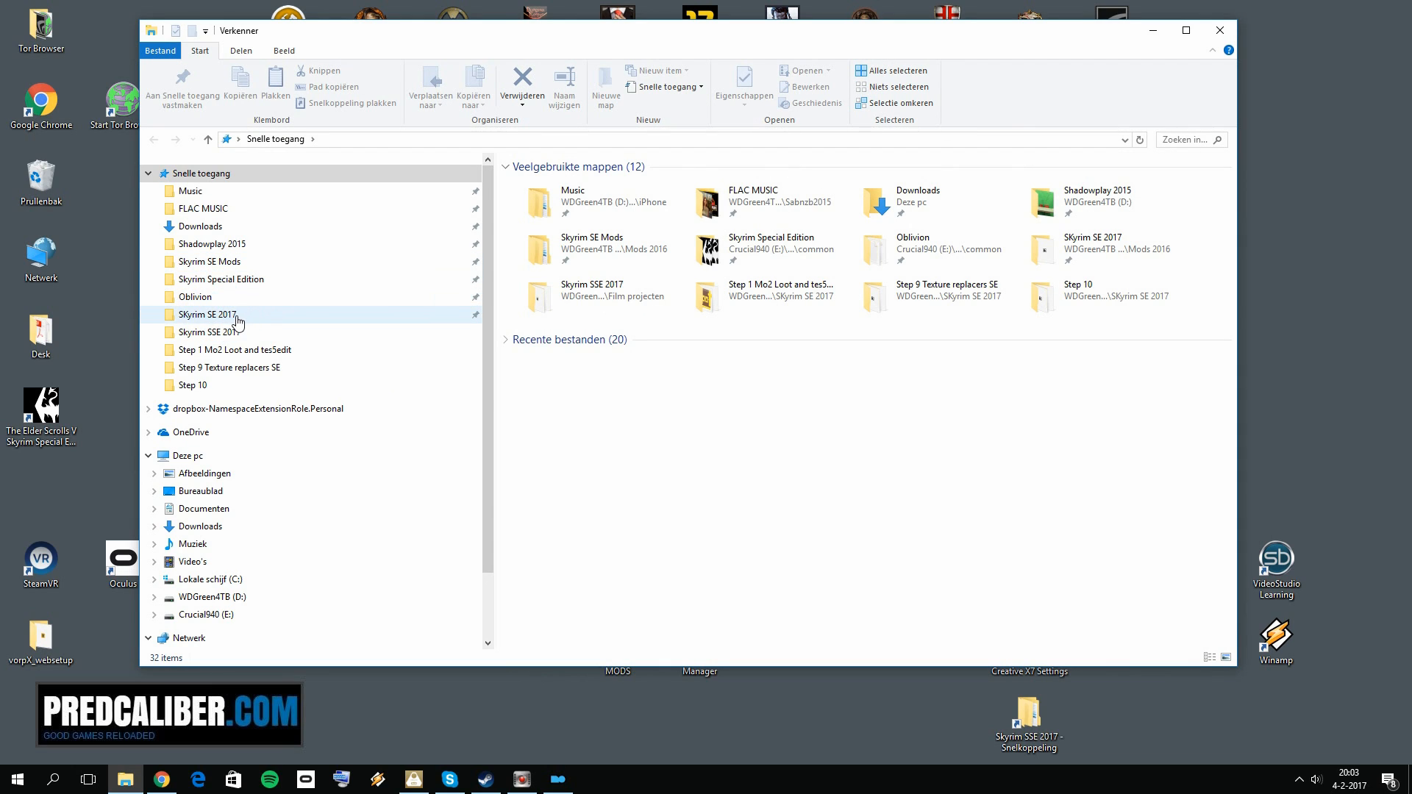
left_click(239, 263)
left_click(243, 280)
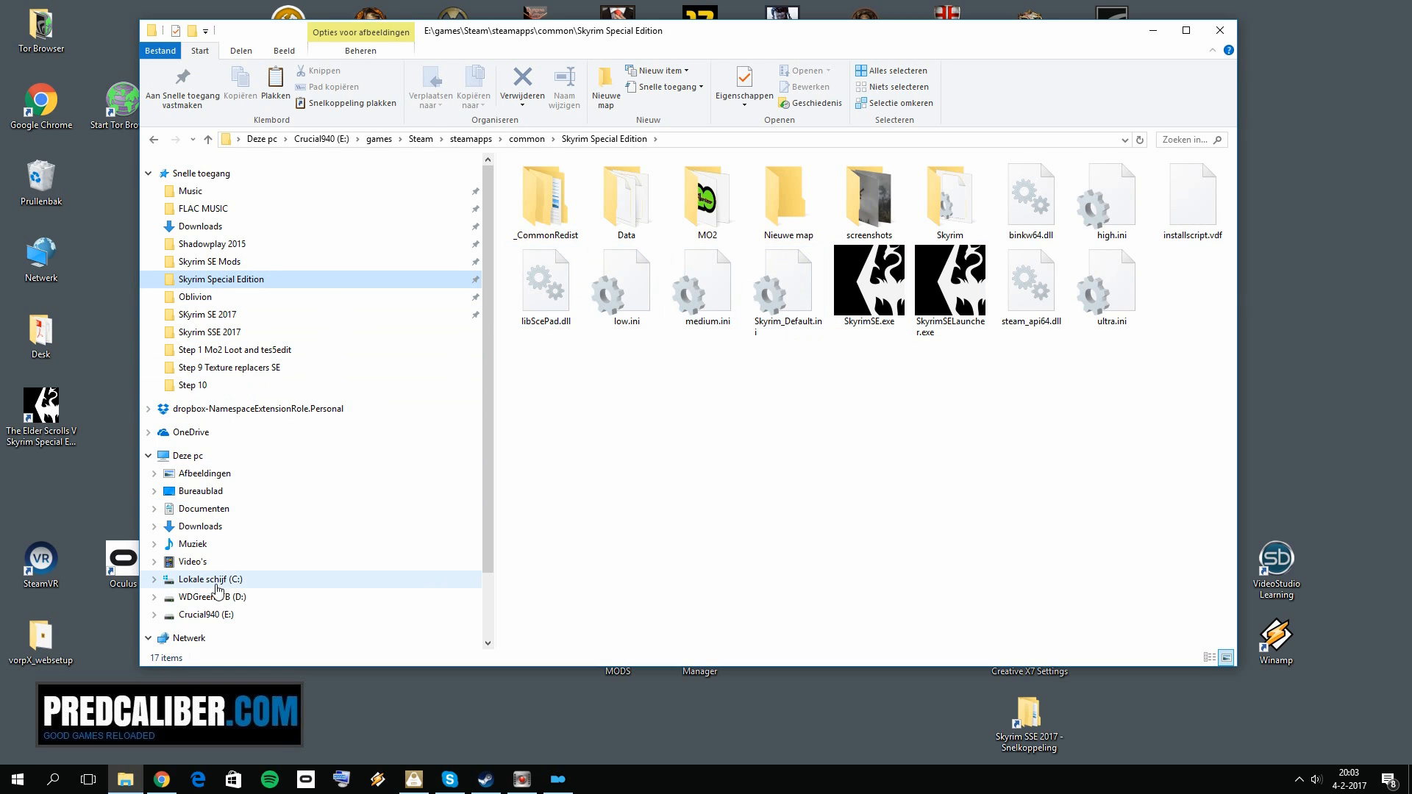
left_click(213, 615)
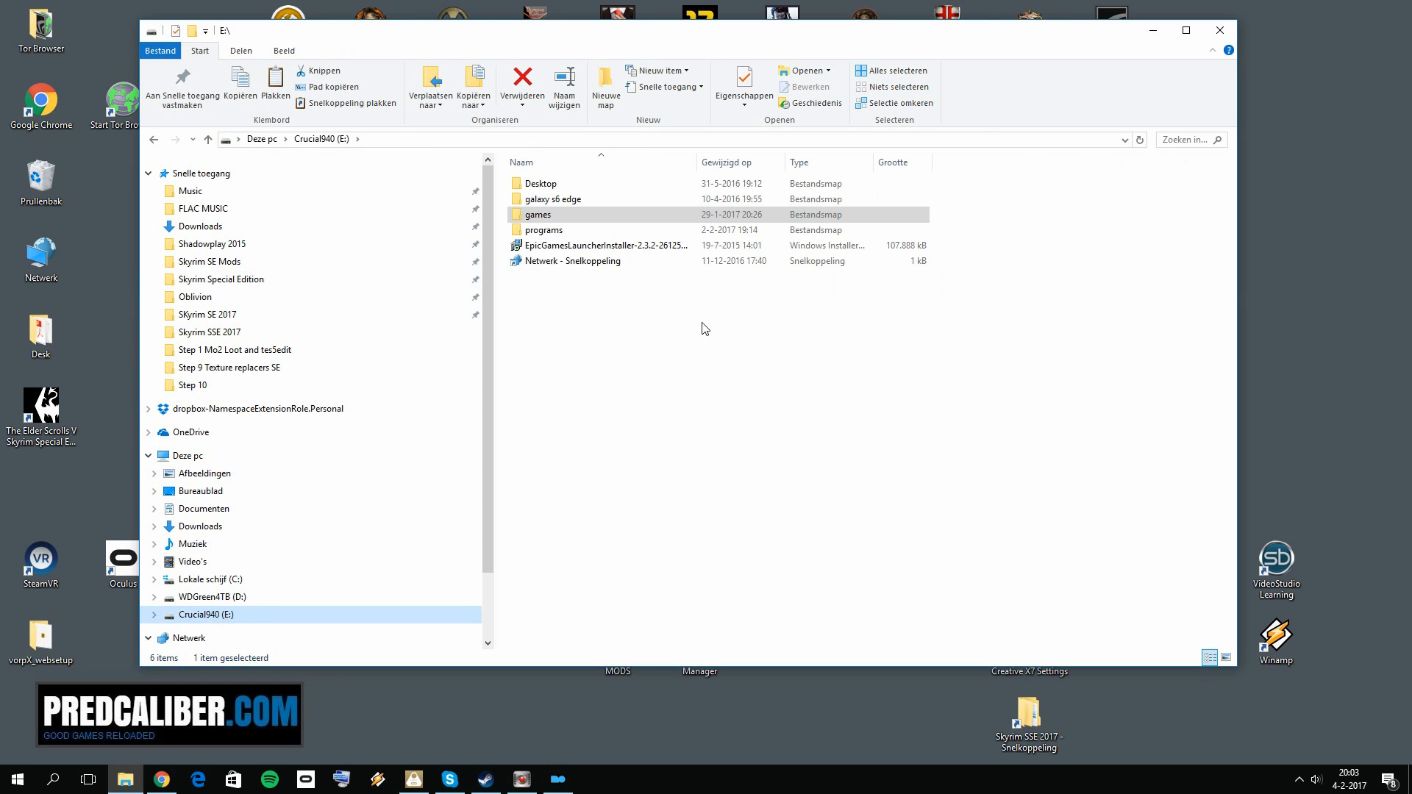
double_click(564, 231)
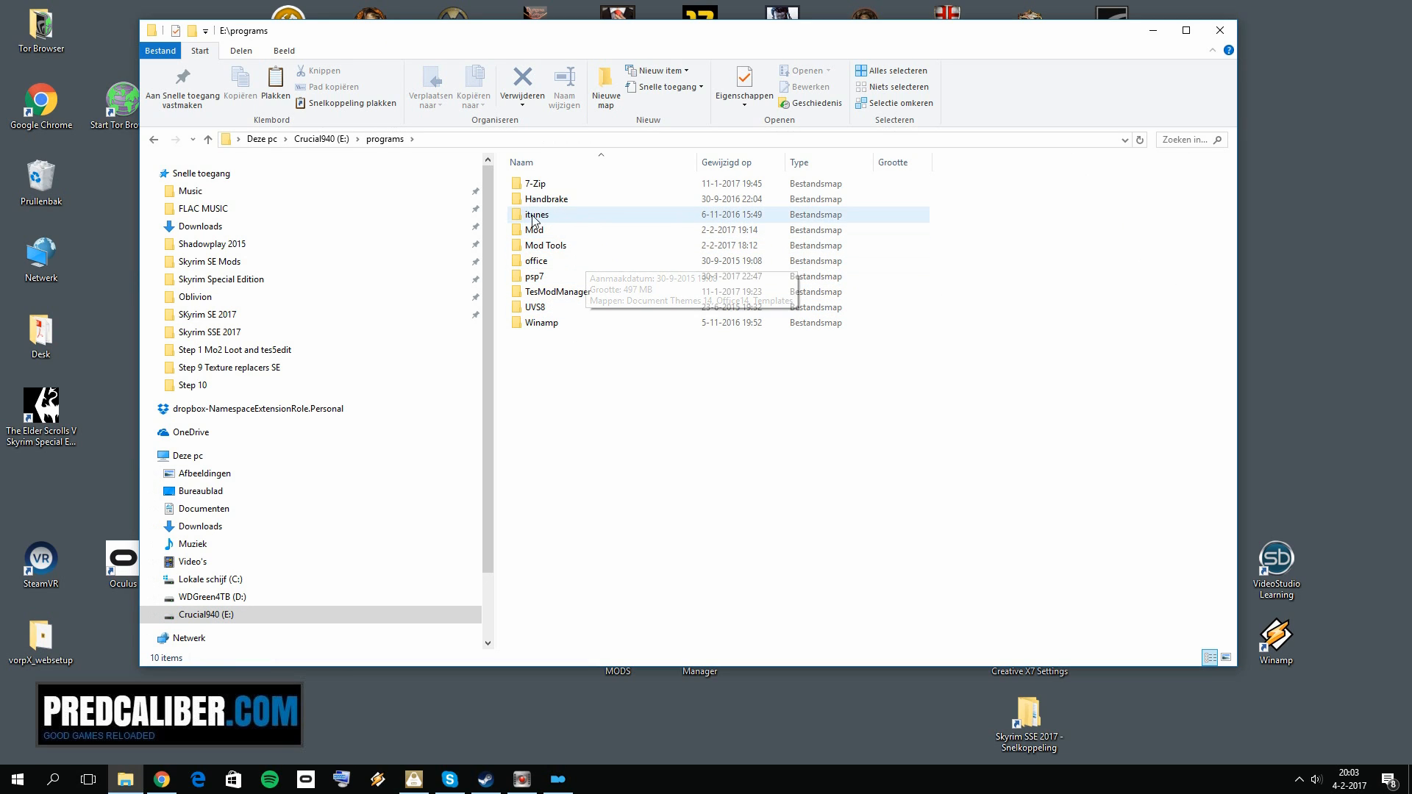
left_click(572, 247)
double_click(571, 247)
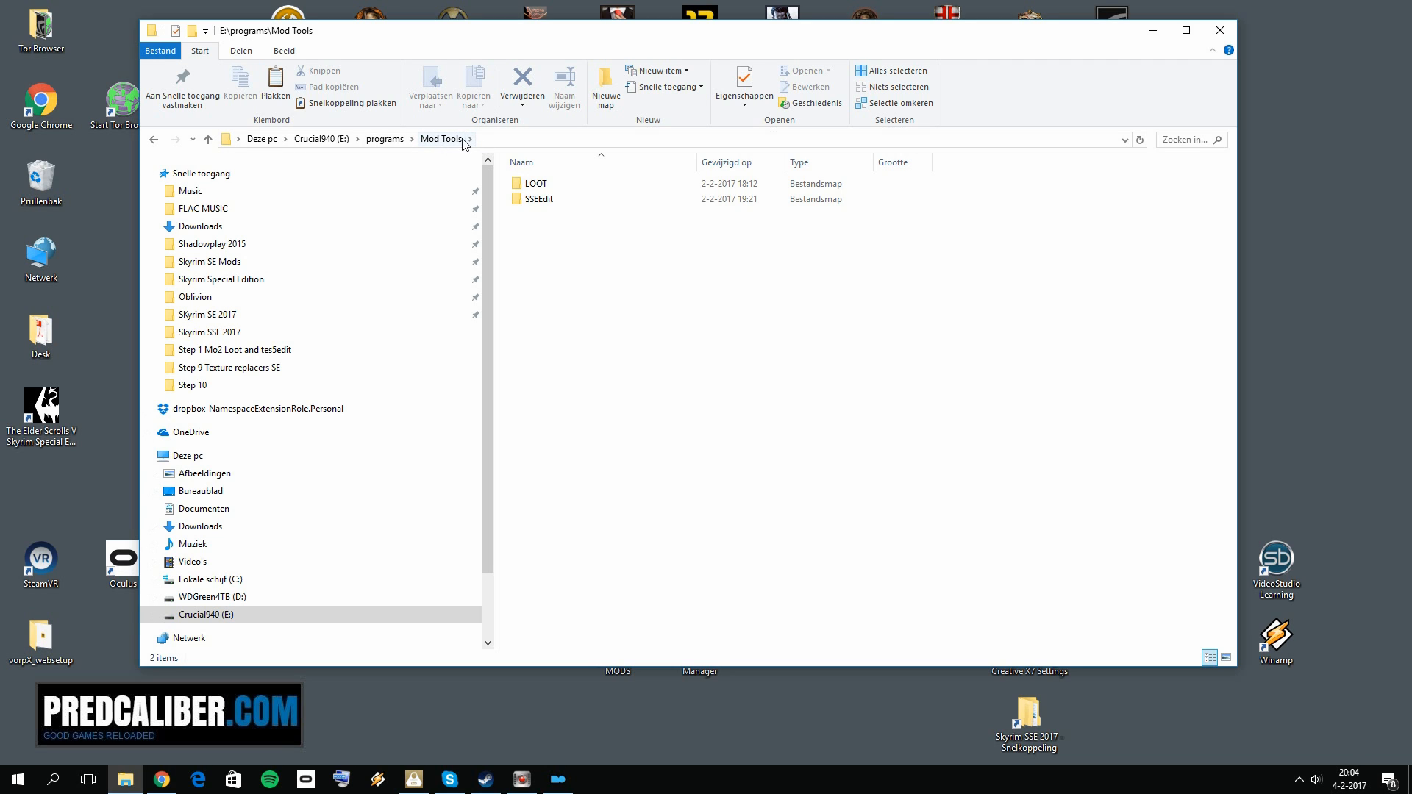
Step: Copy the SSEEdit 3.2-164-3-2.7z archive from the Step 1 Mo2 Loot and tes5edit folder, reached through the SKyrim SE 2017 MODS desktop shortcut
left_click(130, 784)
left_click(132, 787)
left_click(1151, 26)
double_click(623, 638)
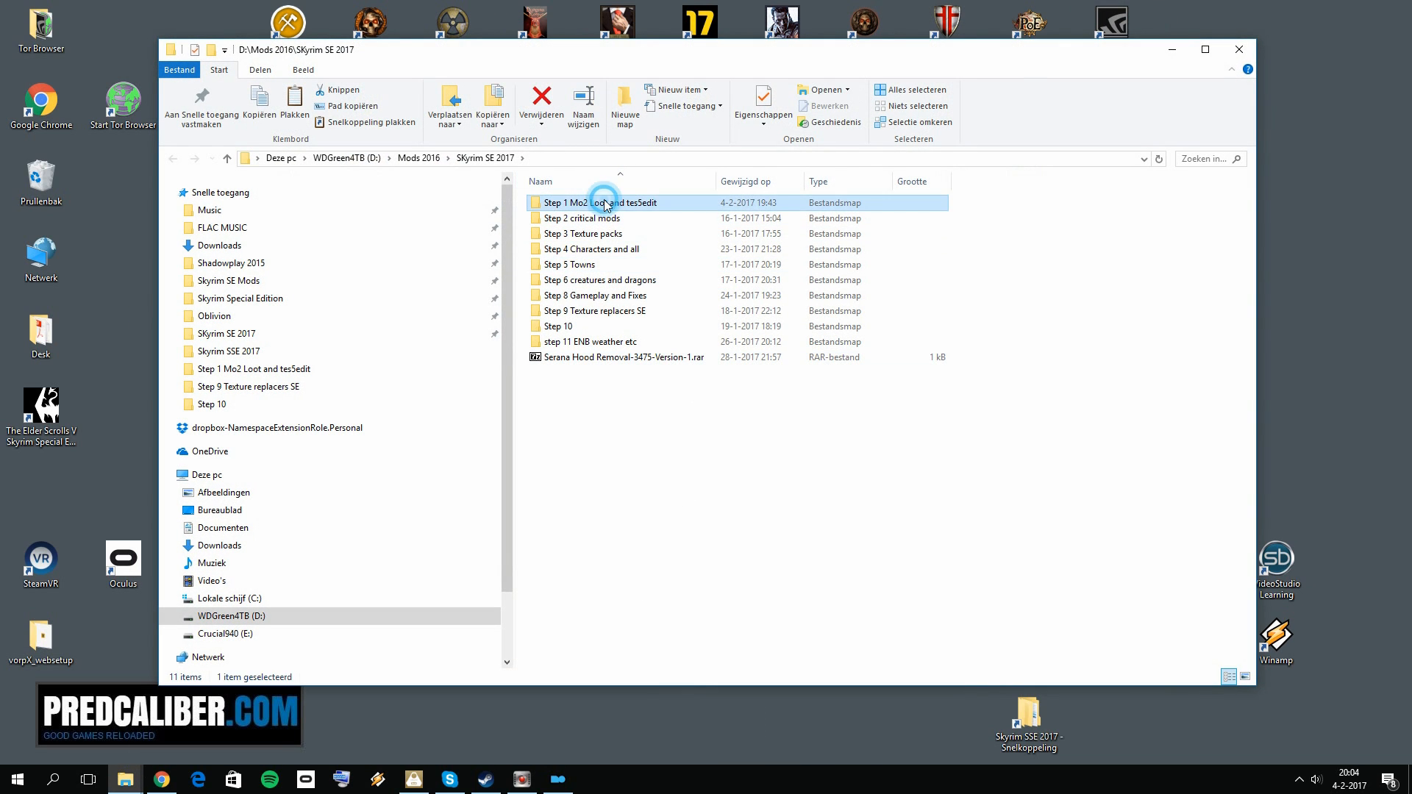
double_click(600, 203)
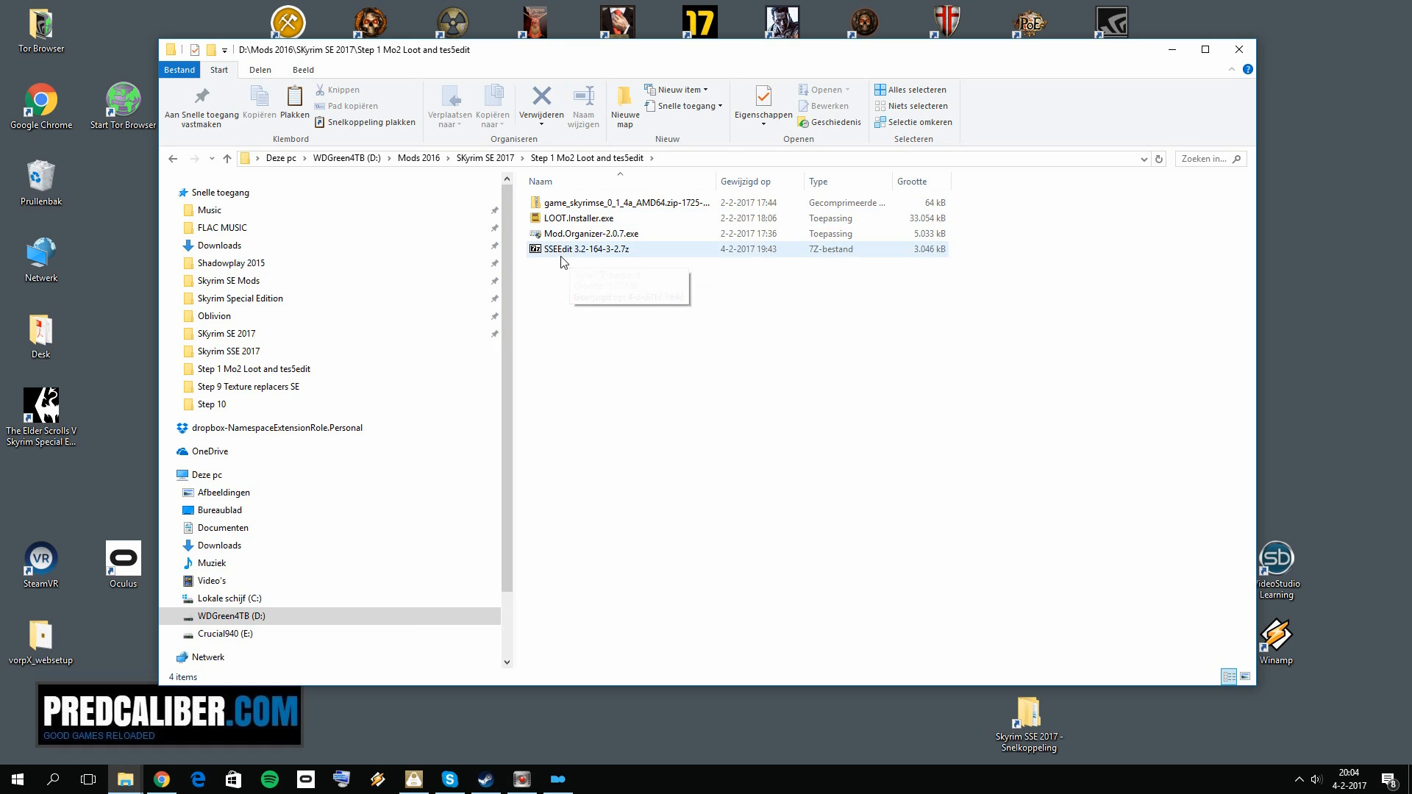
left_click(581, 250)
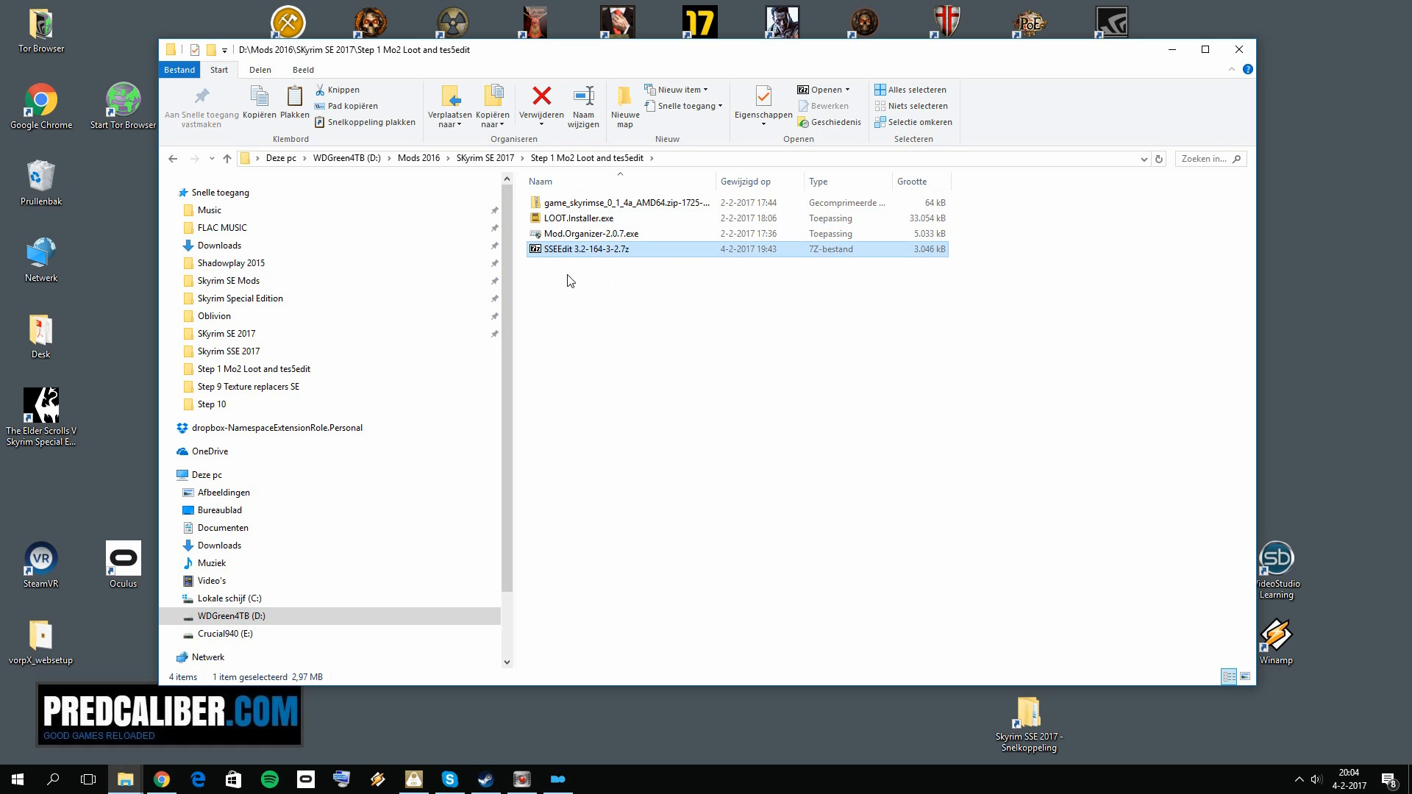
right_click(624, 251)
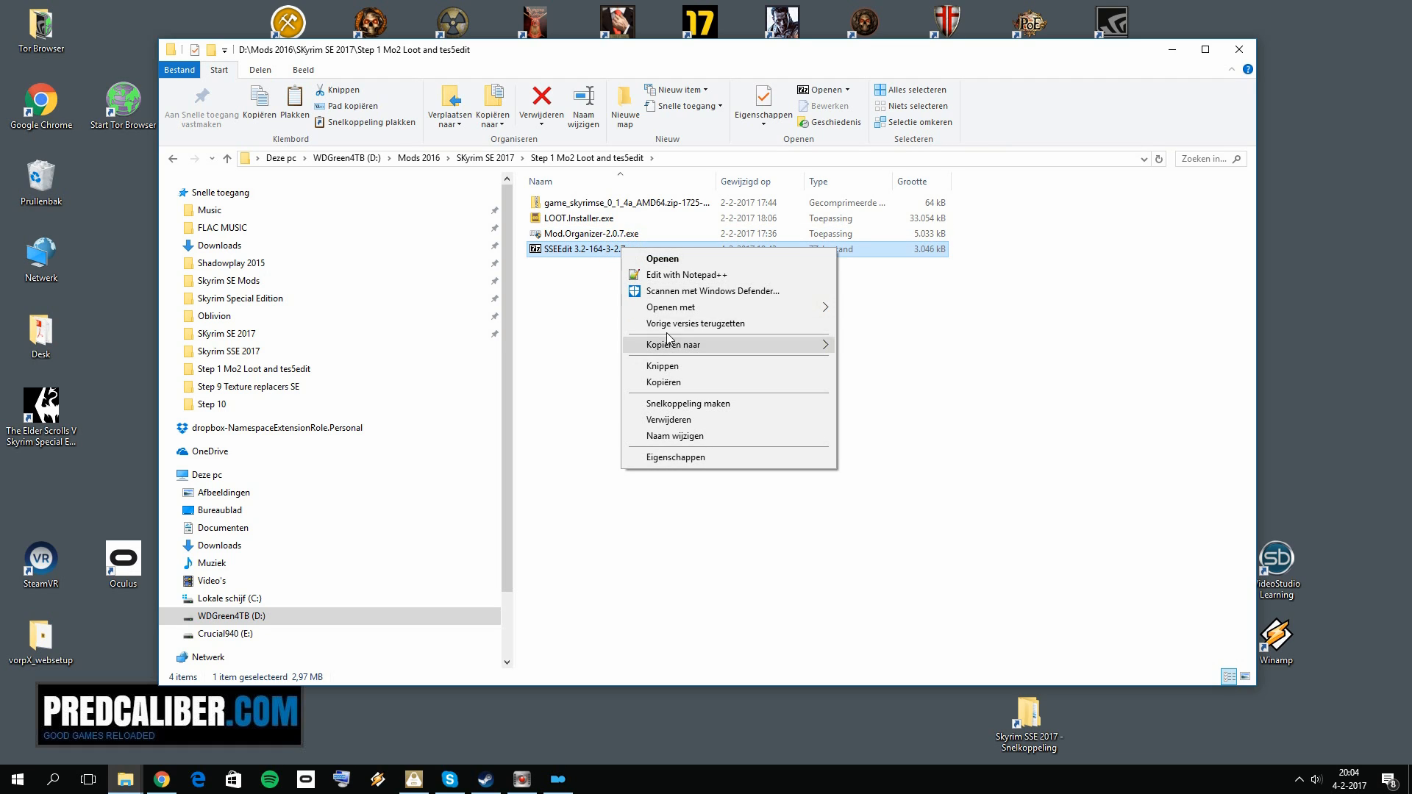
left_click(665, 383)
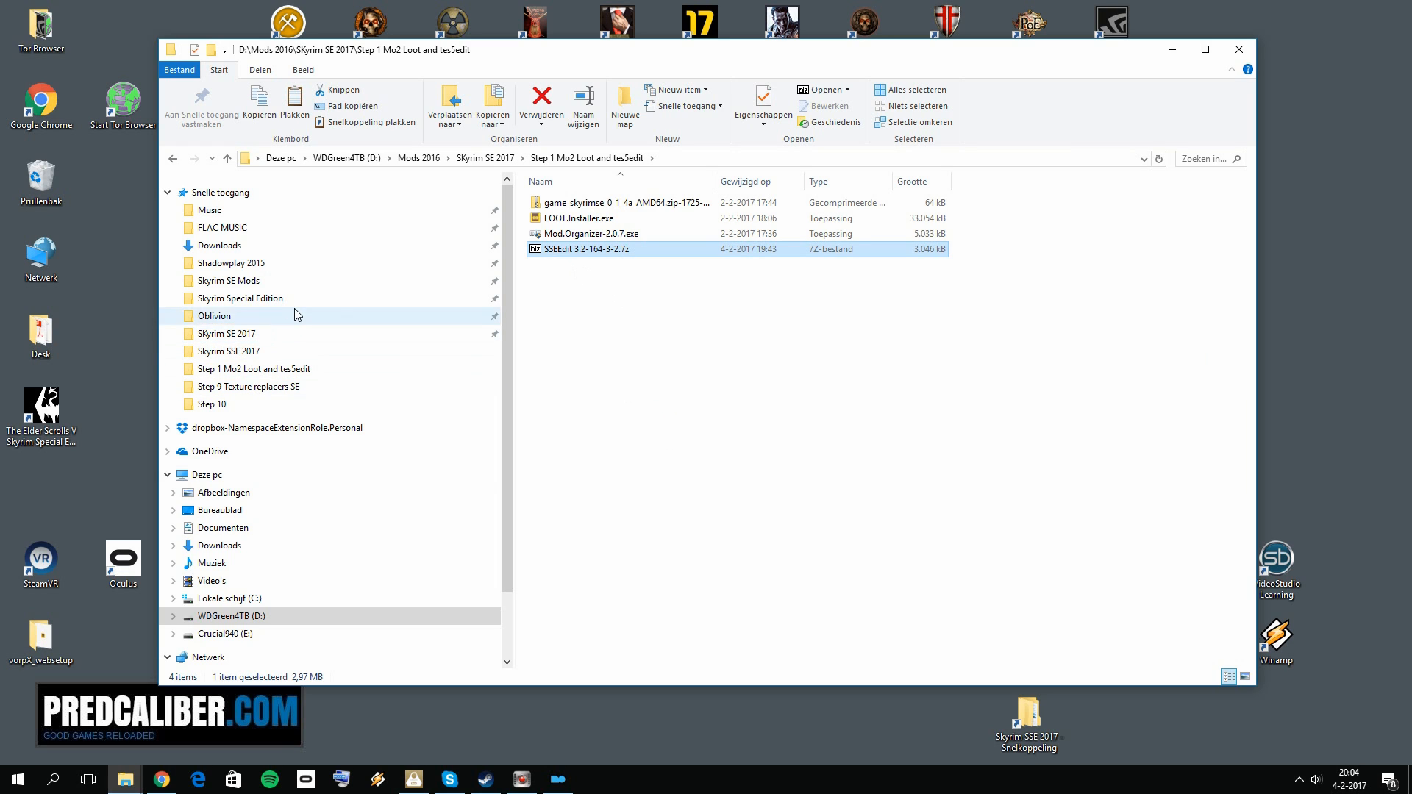
Step: Close the source folder and paste the SSEEdit archive into the Mod Tools folder on drive E
left_click(1225, 54)
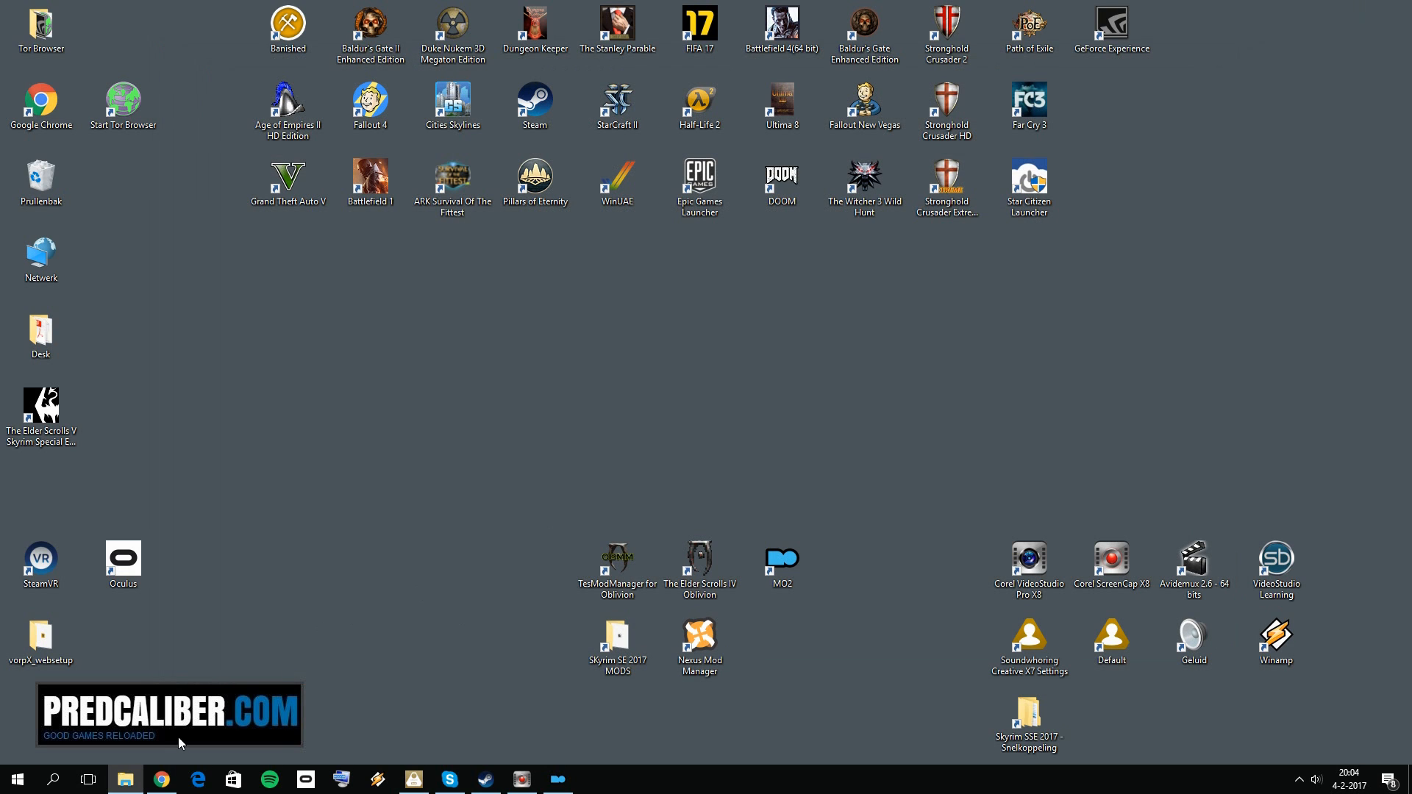
left_click(125, 780)
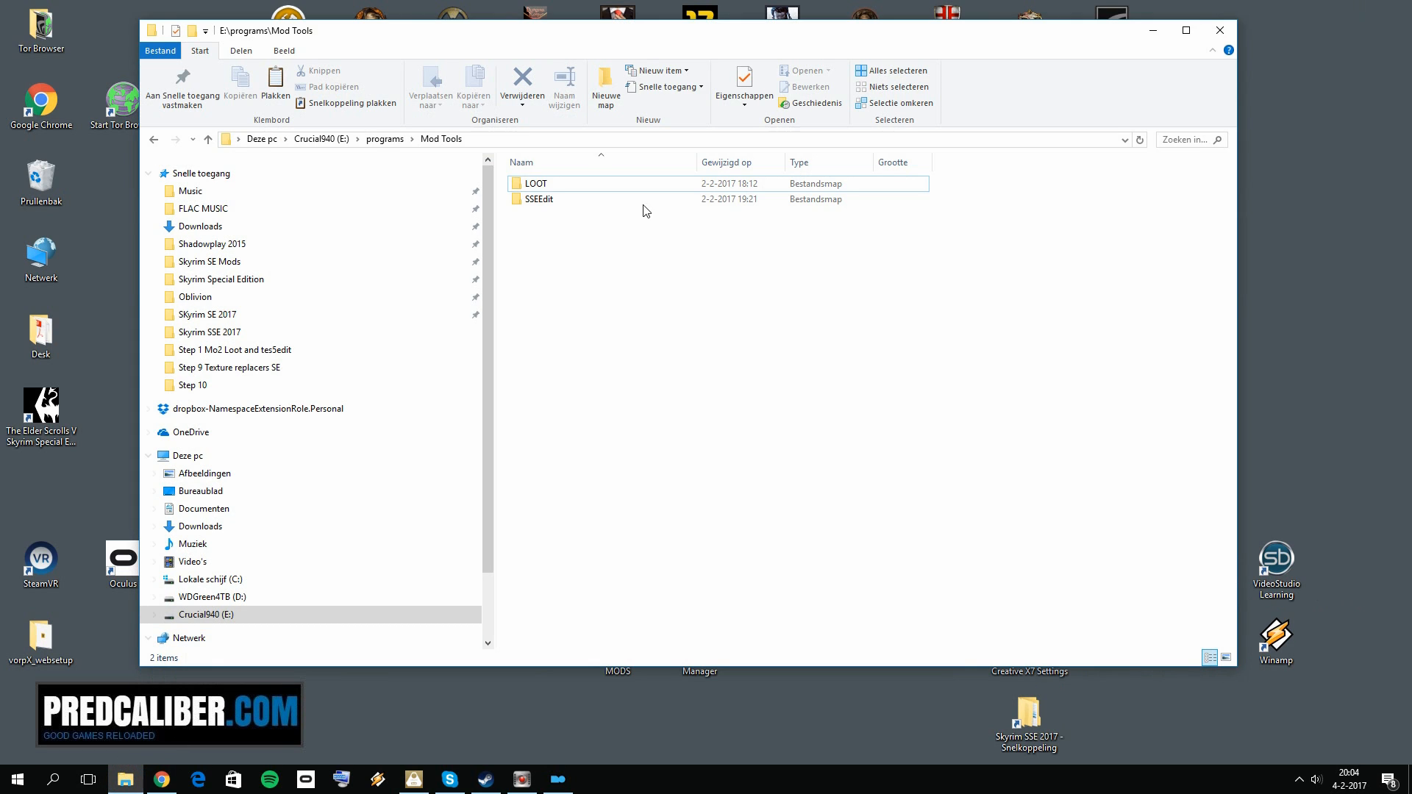
right_click(573, 272)
left_click(620, 373)
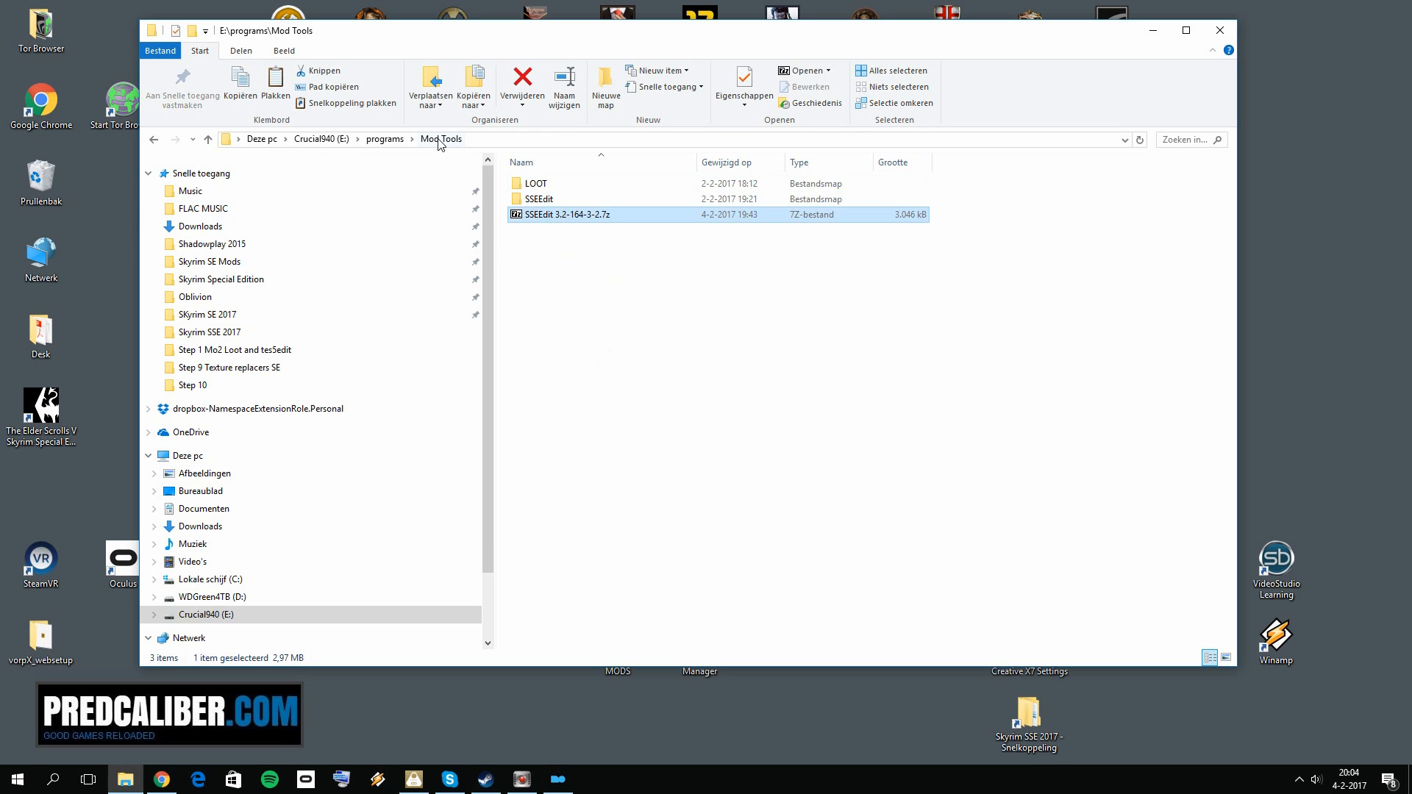
Step: Check the options available for the SSEEdit archive and open the extracted SSEEdit folder to view its files
right_click(558, 215)
left_click(540, 282)
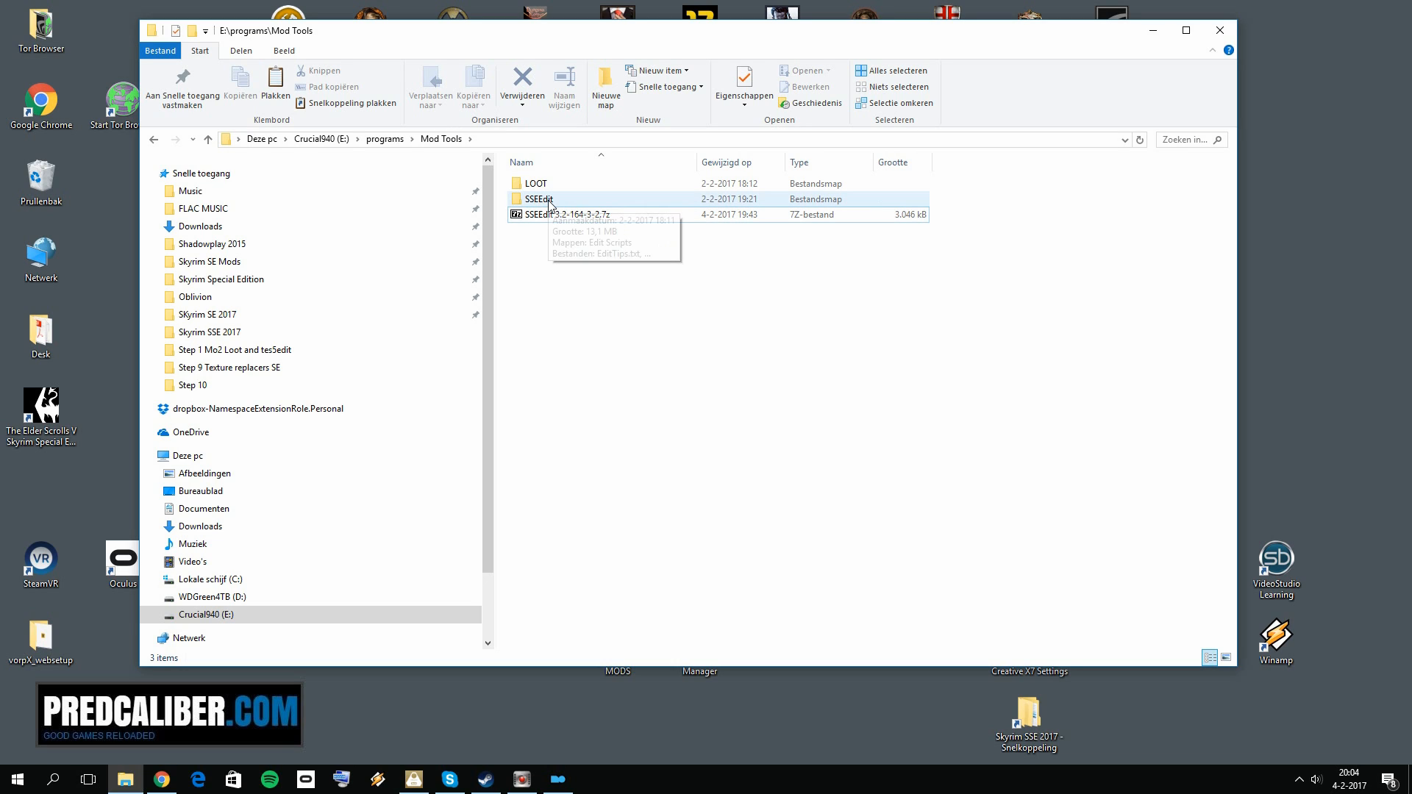
left_click(556, 218)
left_click(582, 263)
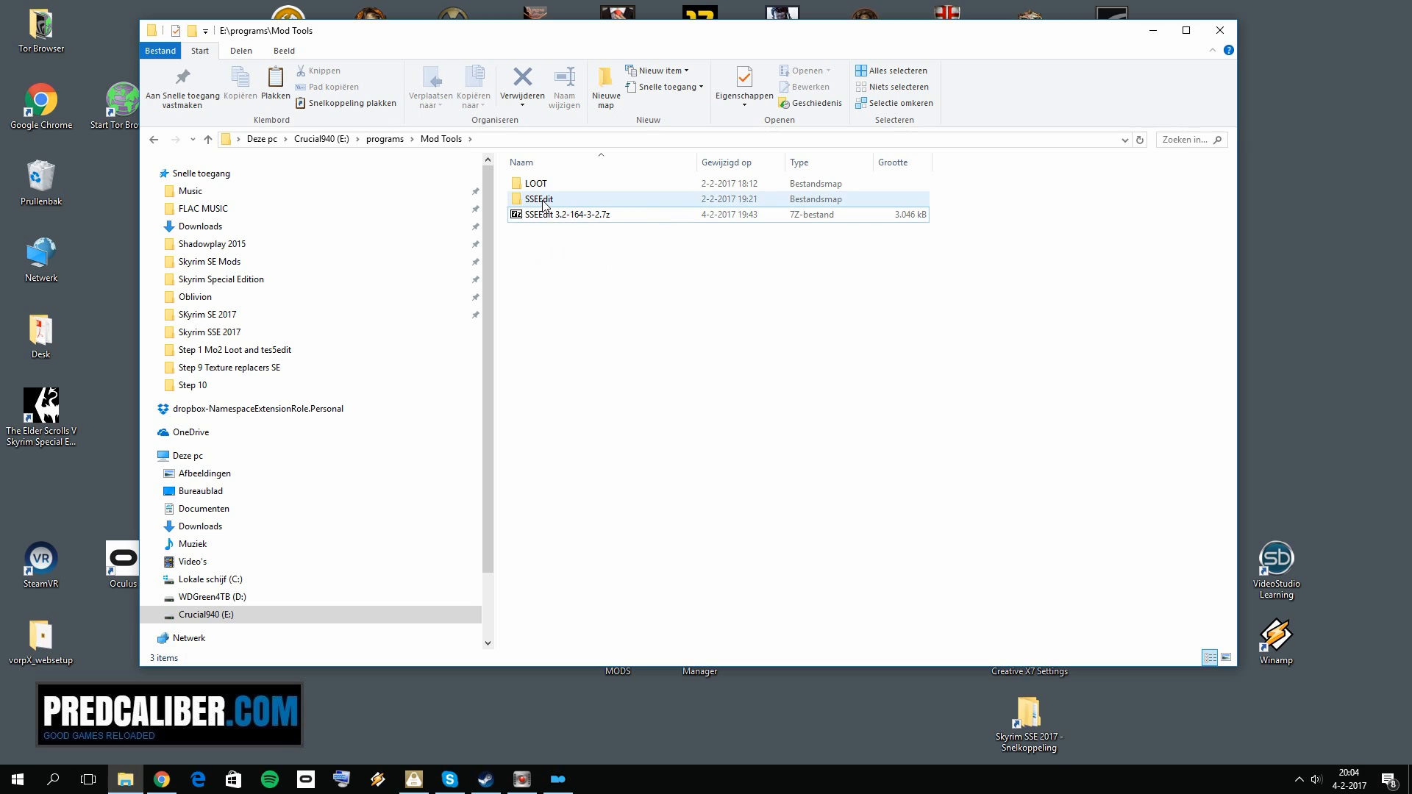
left_click(576, 220)
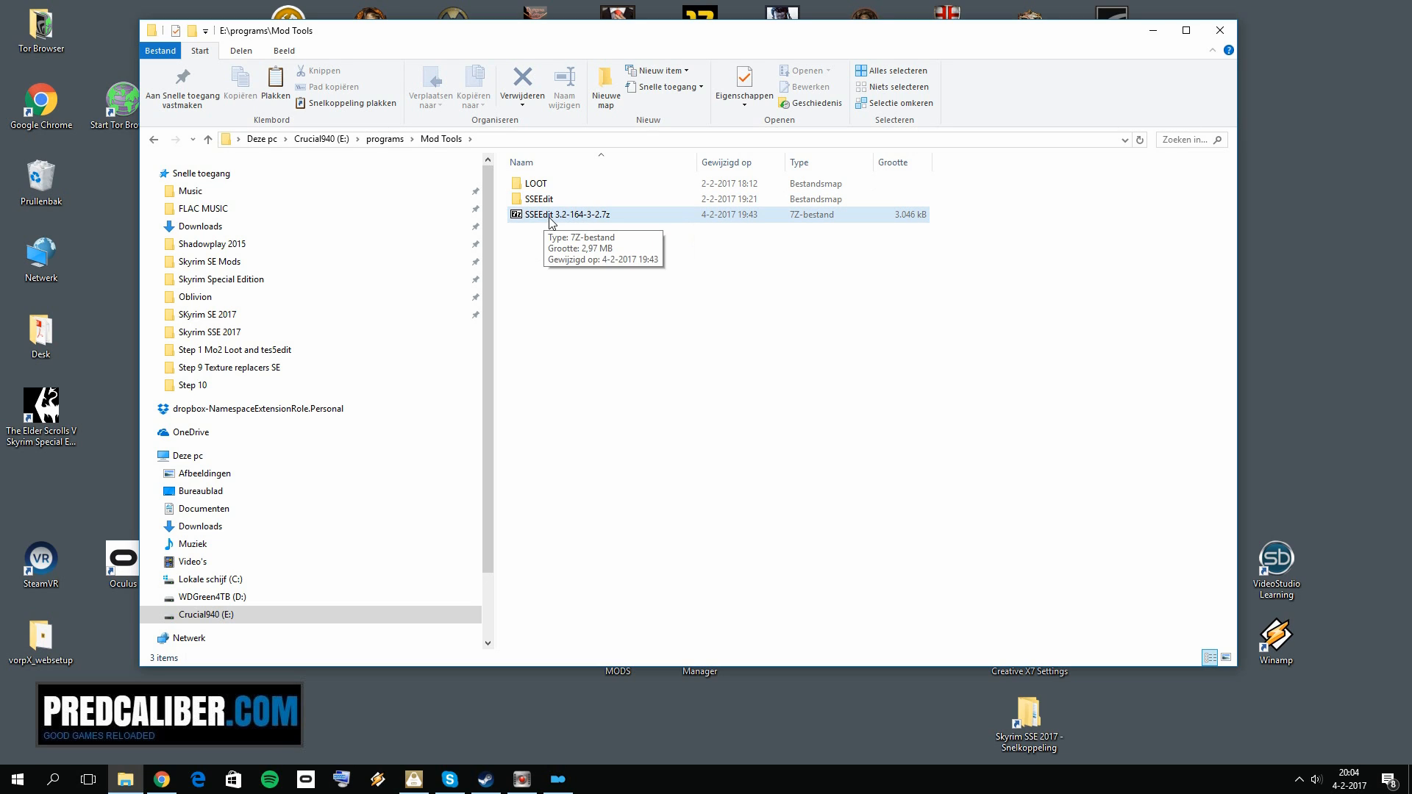
left_click(542, 202)
double_click(542, 201)
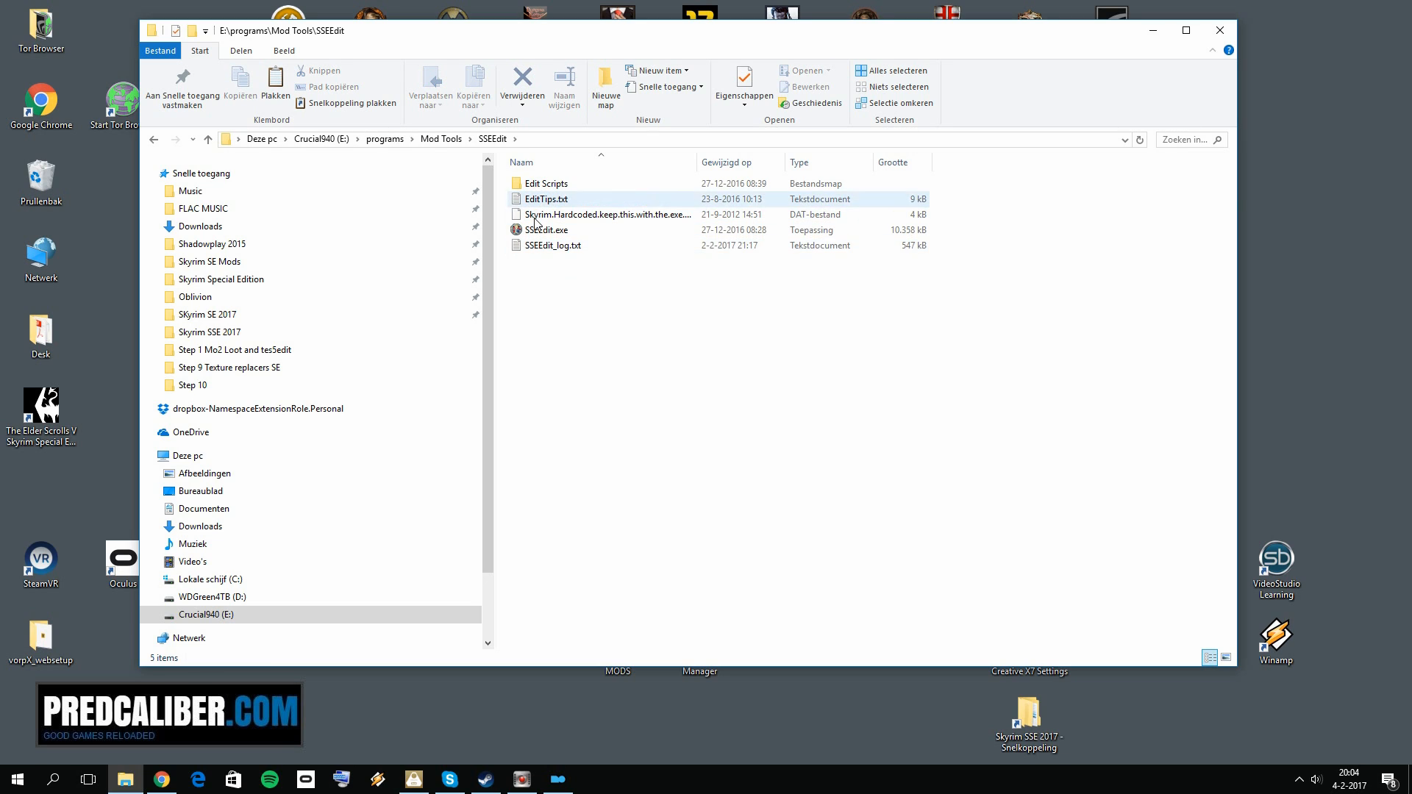
Step: Return to the Mod Tools folder and delete the SSEEdit 3.2-164-3-2.7z archive from it
key("alt+Left")
left_click(608, 215)
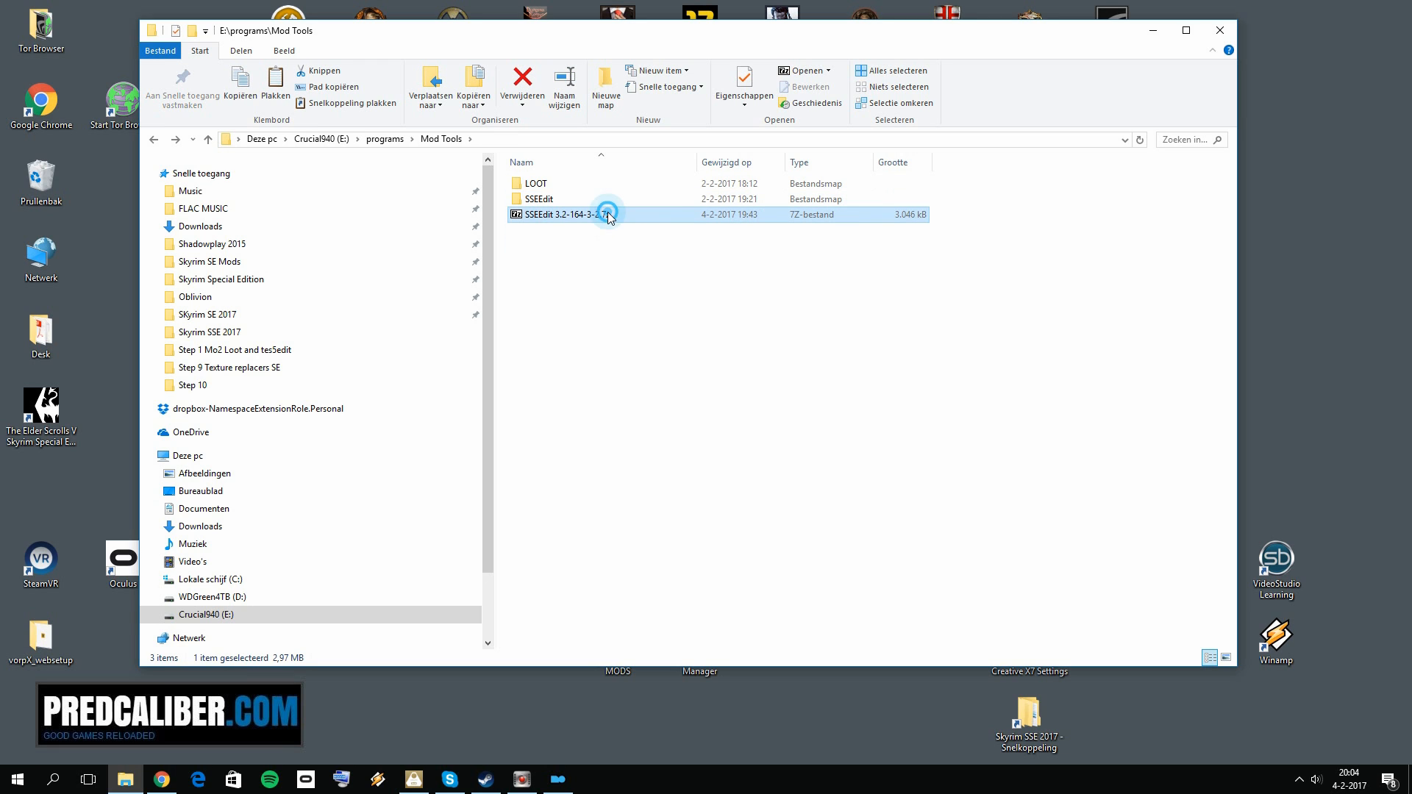
key("Delete")
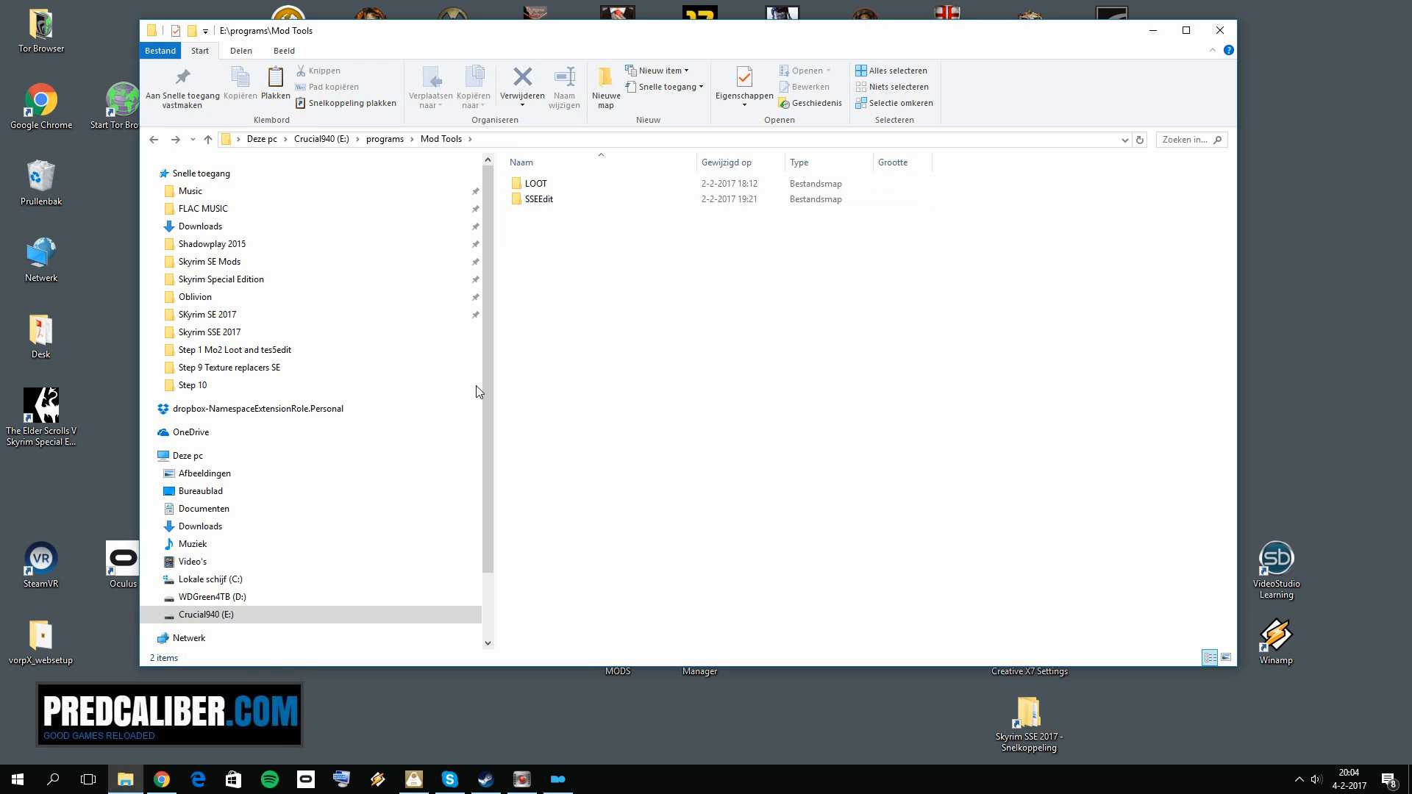
Step: Return to the browser, close the SSEEdit page and open the LOOT link in a new tab
left_click(162, 780)
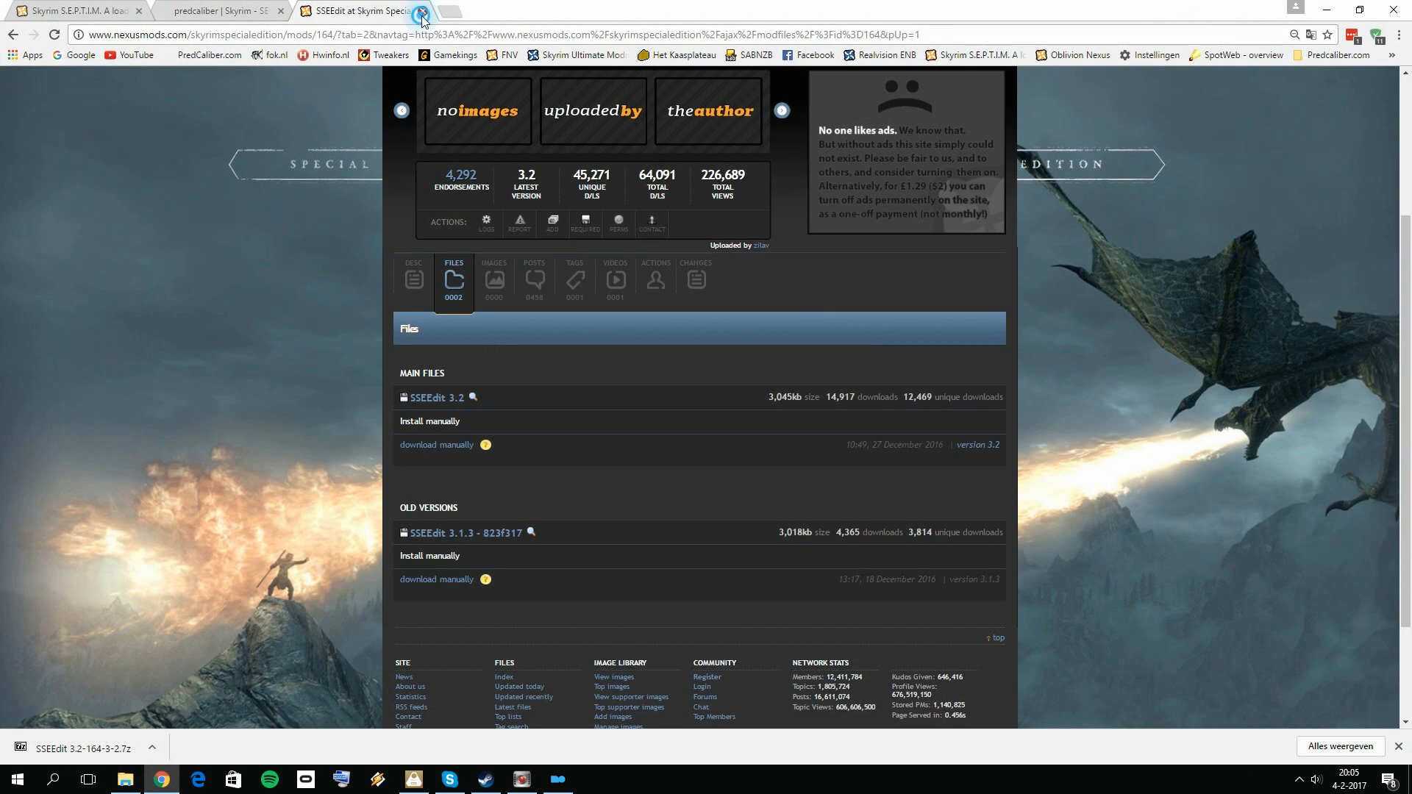
left_click(421, 12)
right_click(381, 566)
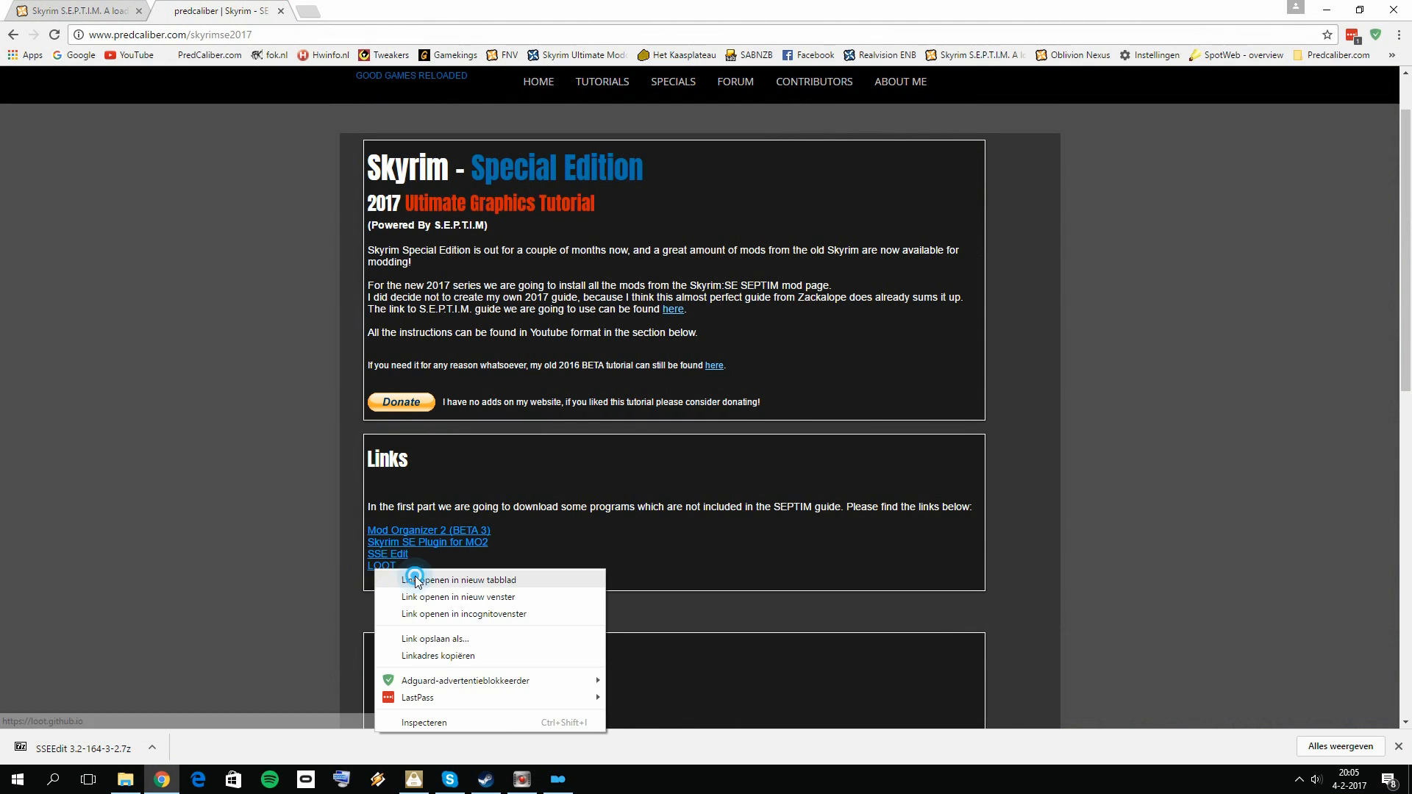
left_click(412, 579)
left_click(364, 11)
Step: Open the latest LOOT release page, find LOOT.Installer.exe among the downloads and minimize the browser
left_click(236, 231)
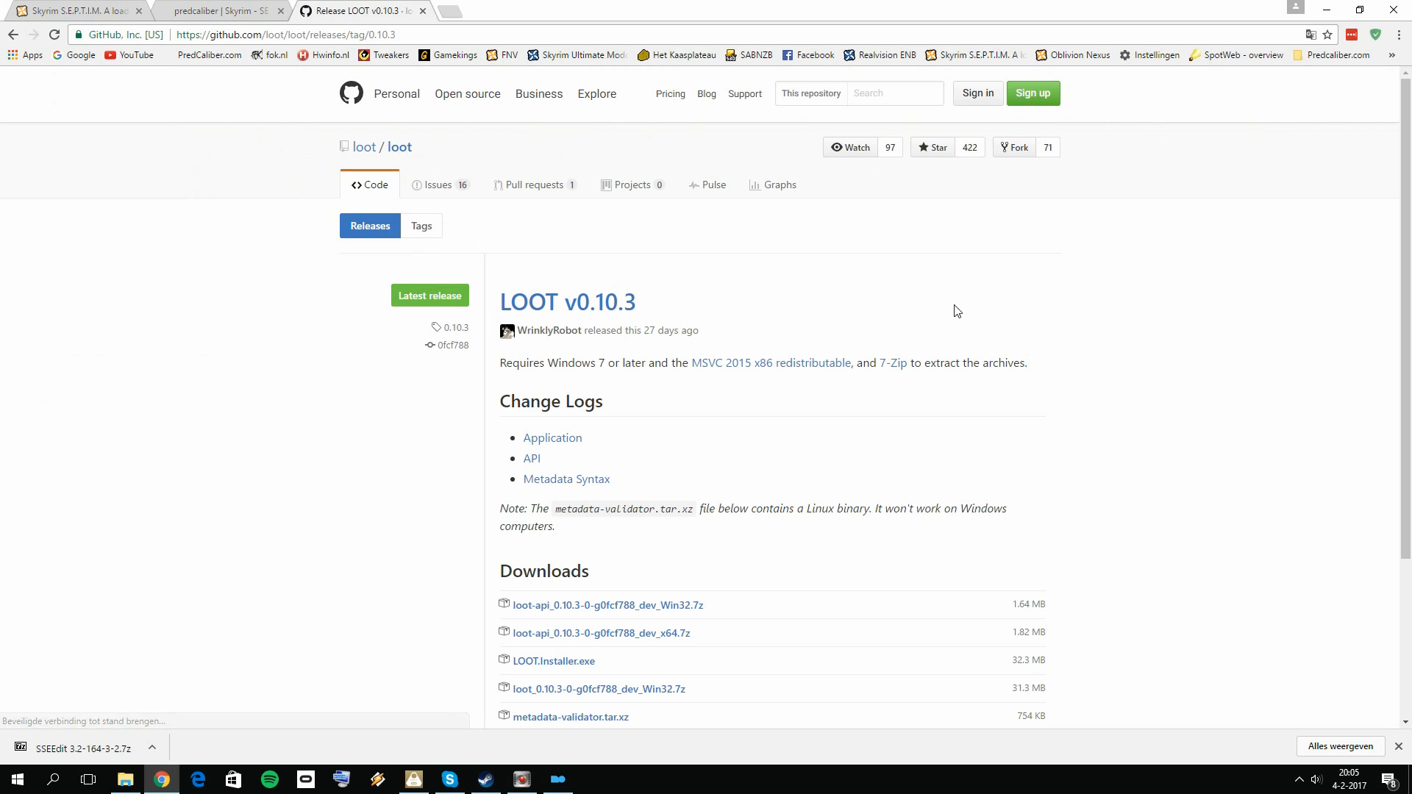
scroll(784, 294, "down", 2)
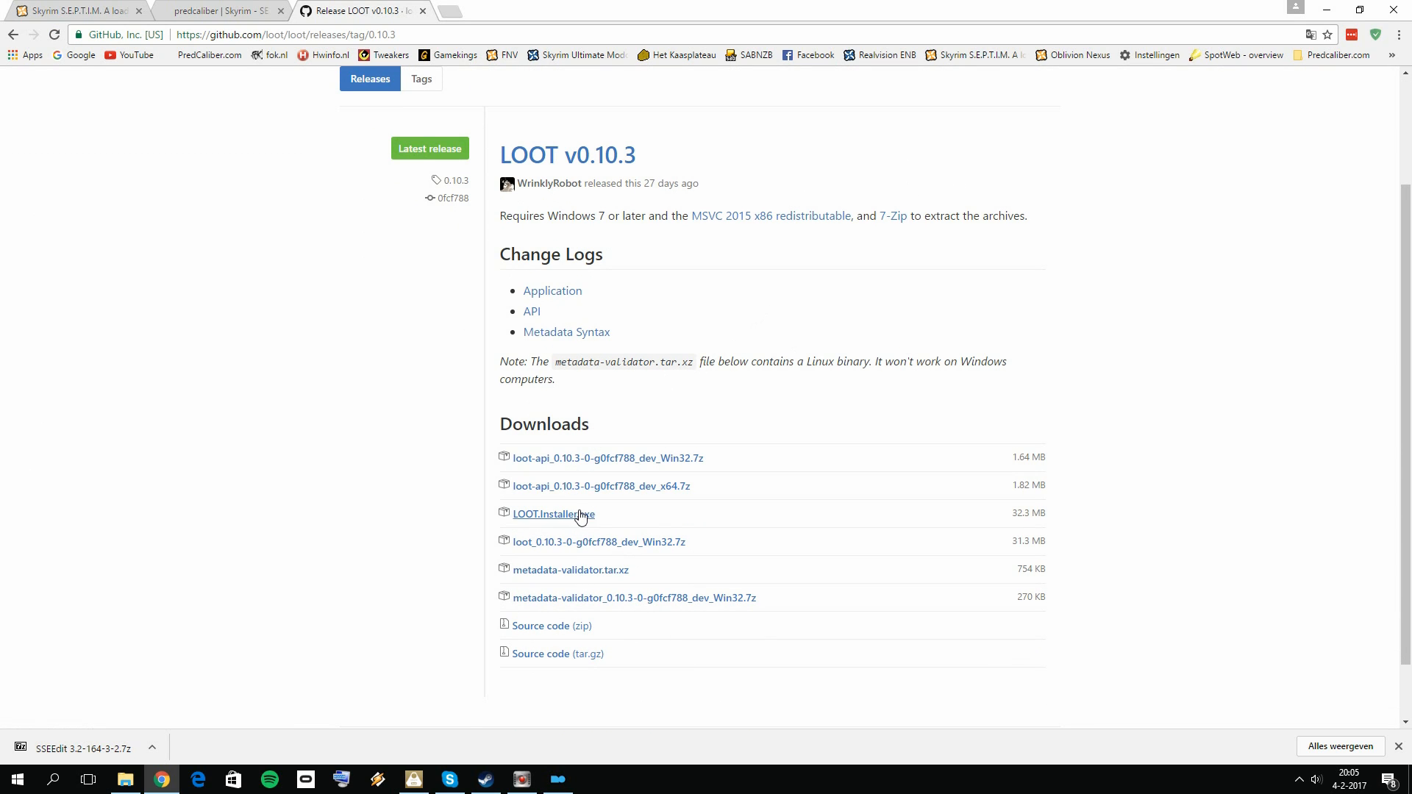
left_click(1329, 12)
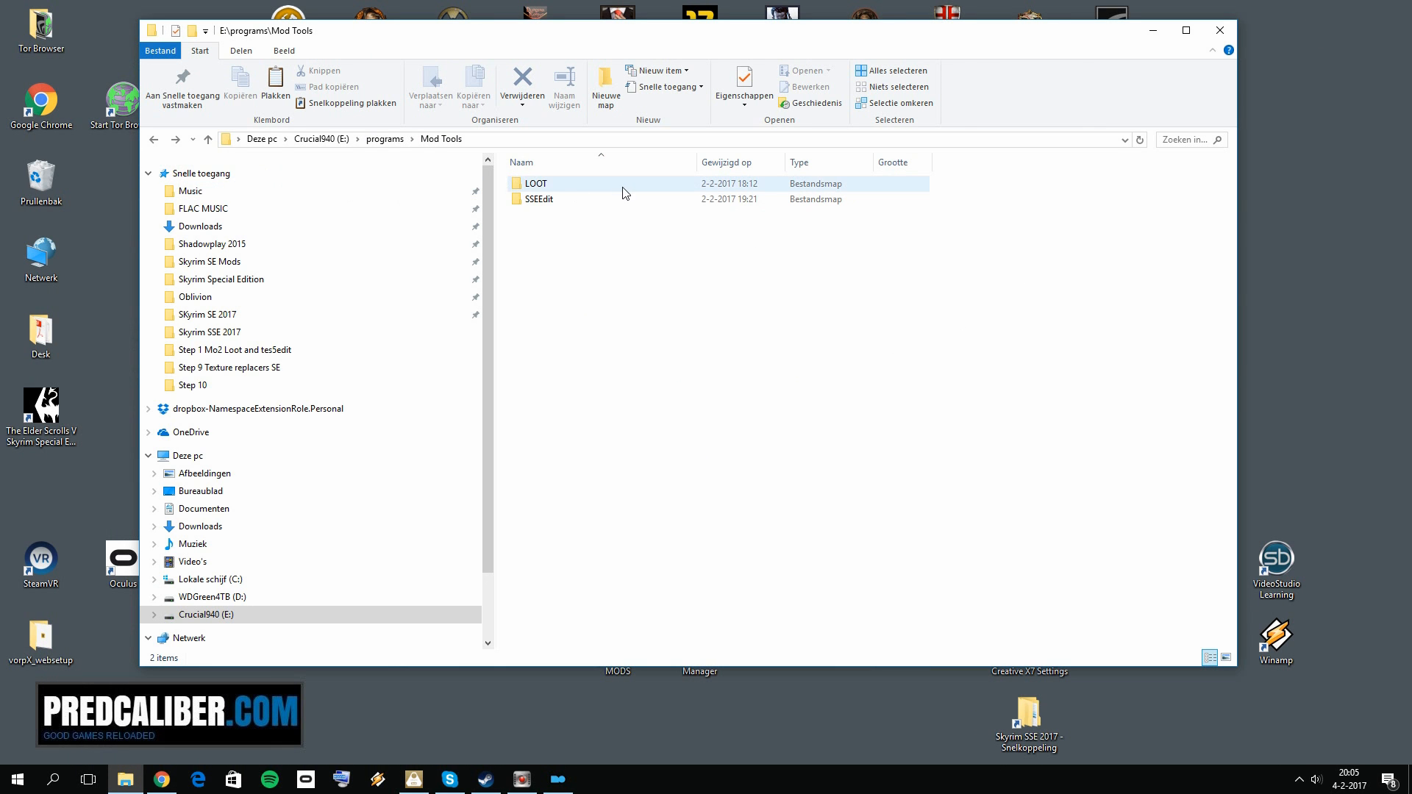
Step: Minimize the Mod Tools window and start LOOT.Installer.exe from the Step 1 Mo2 Loot and tes5edit folder
left_click(1152, 30)
left_click(621, 641)
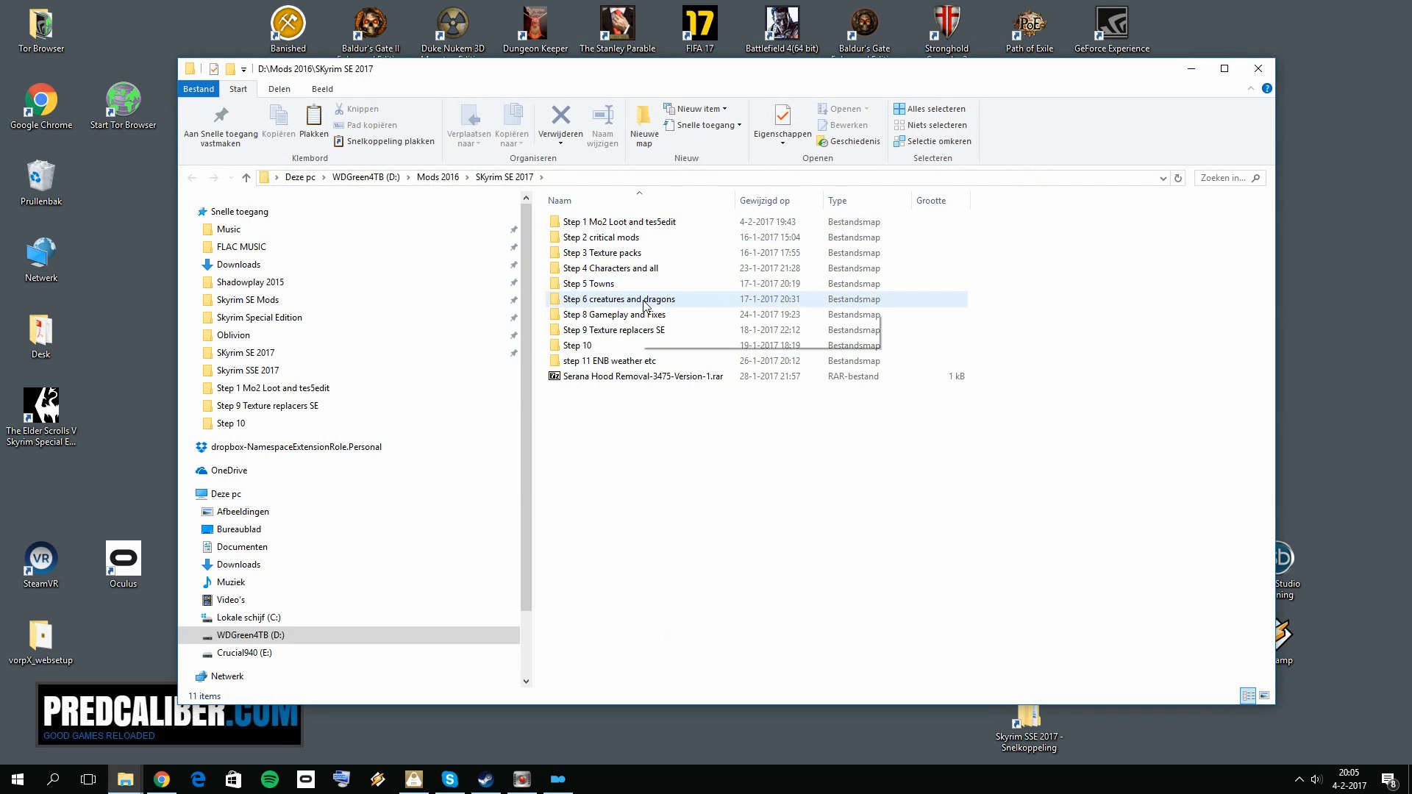
left_click(630, 228)
double_click(630, 228)
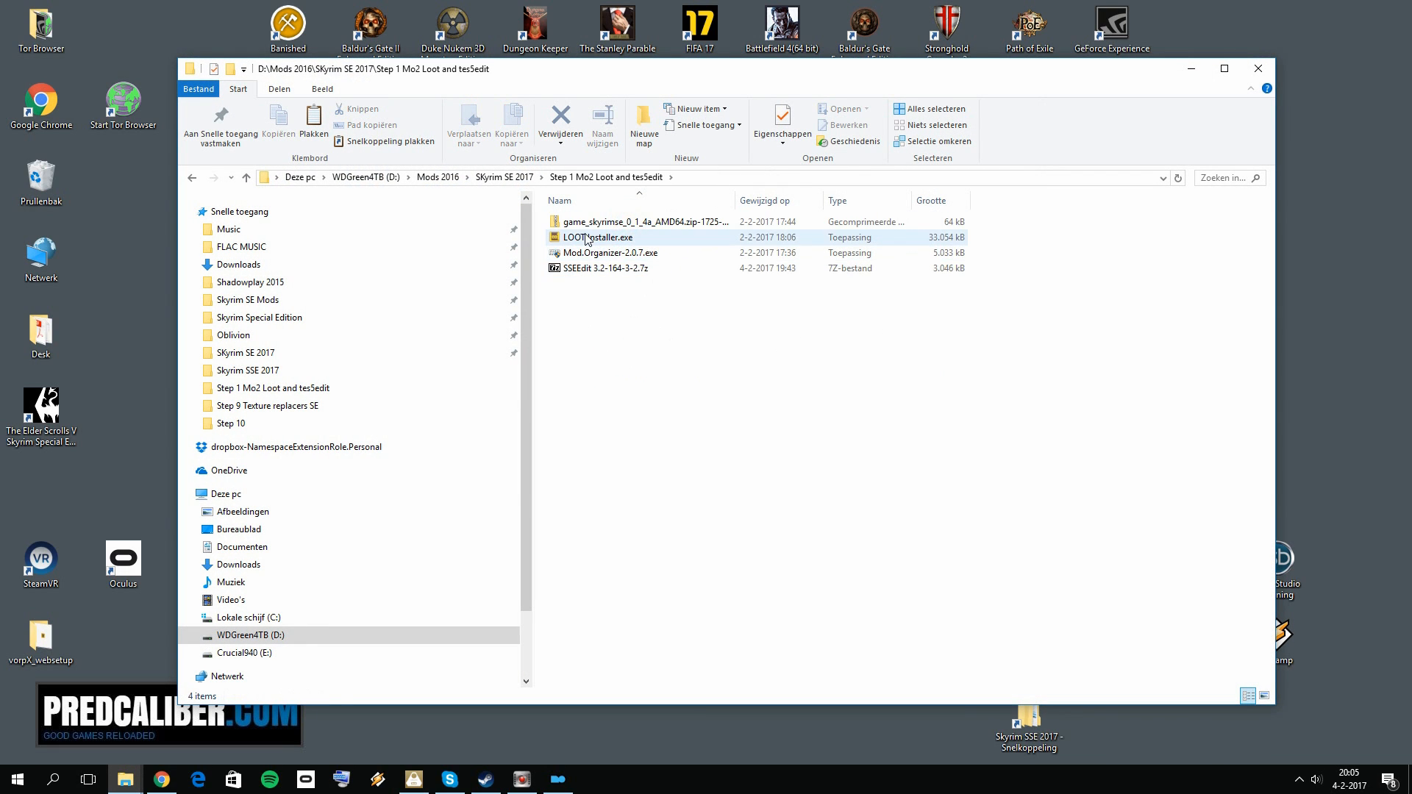
double_click(584, 237)
left_click(741, 410)
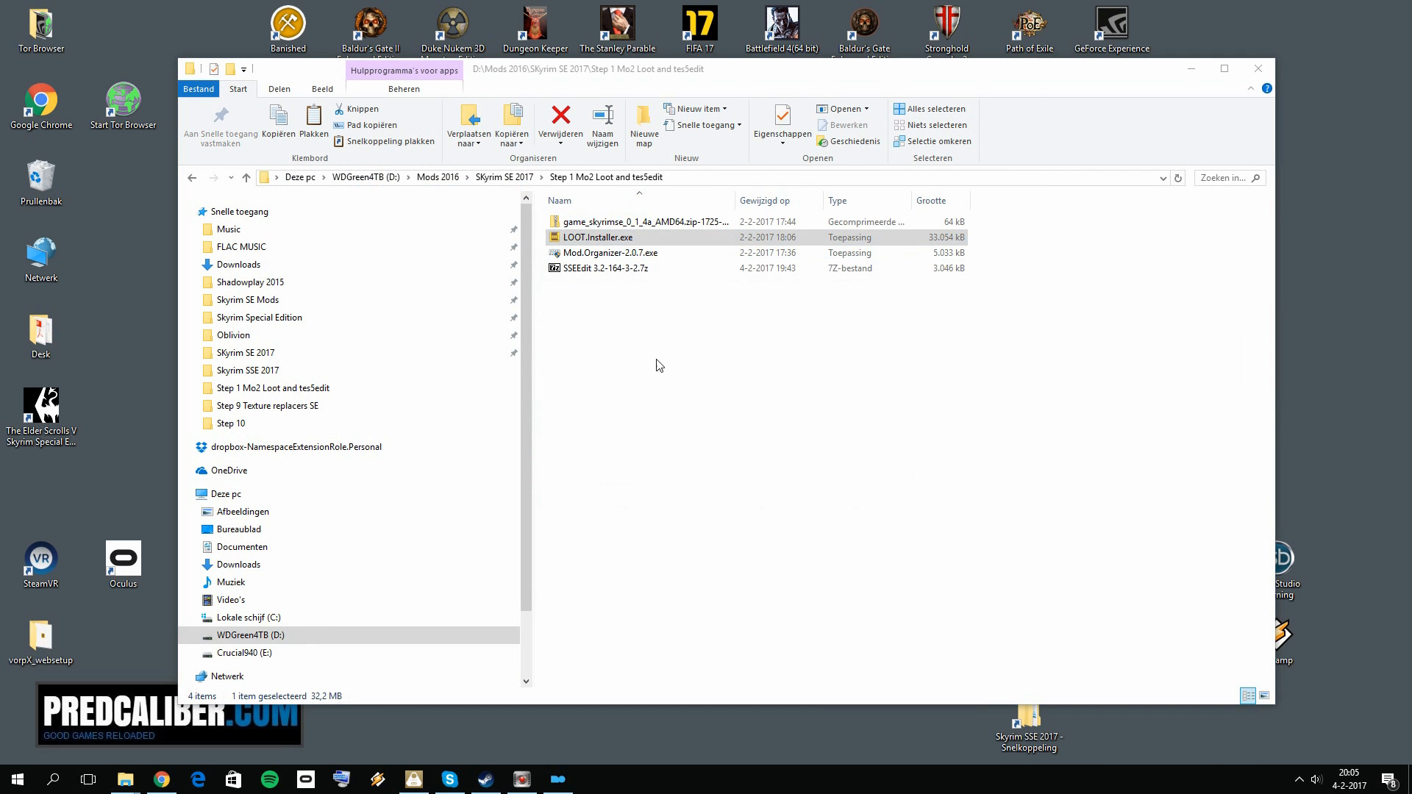
left_click(717, 421)
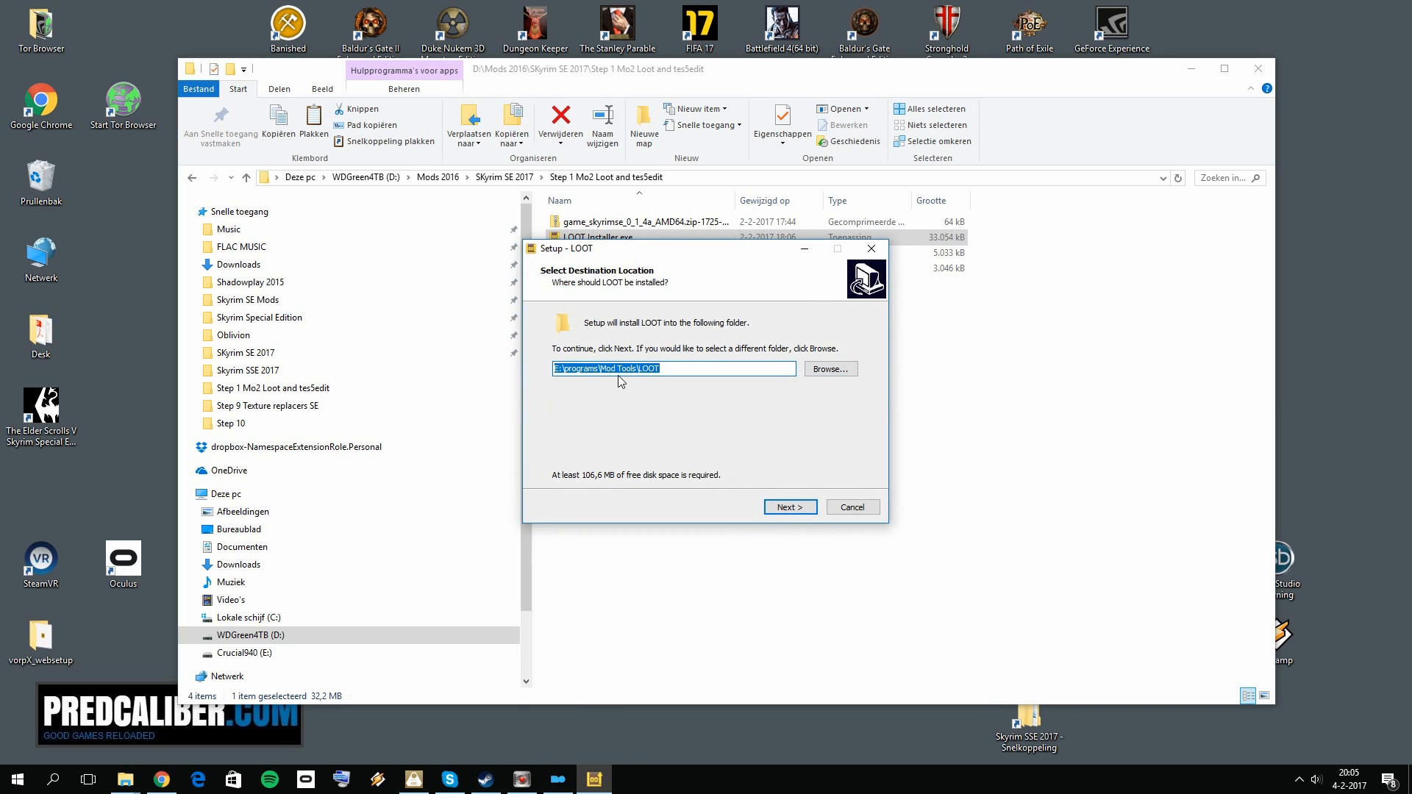
Step: Step through the LOOT setup with destination E:\programs\Mod Tools\LOOT up to the additional tasks, and exit without installing
left_click(714, 371)
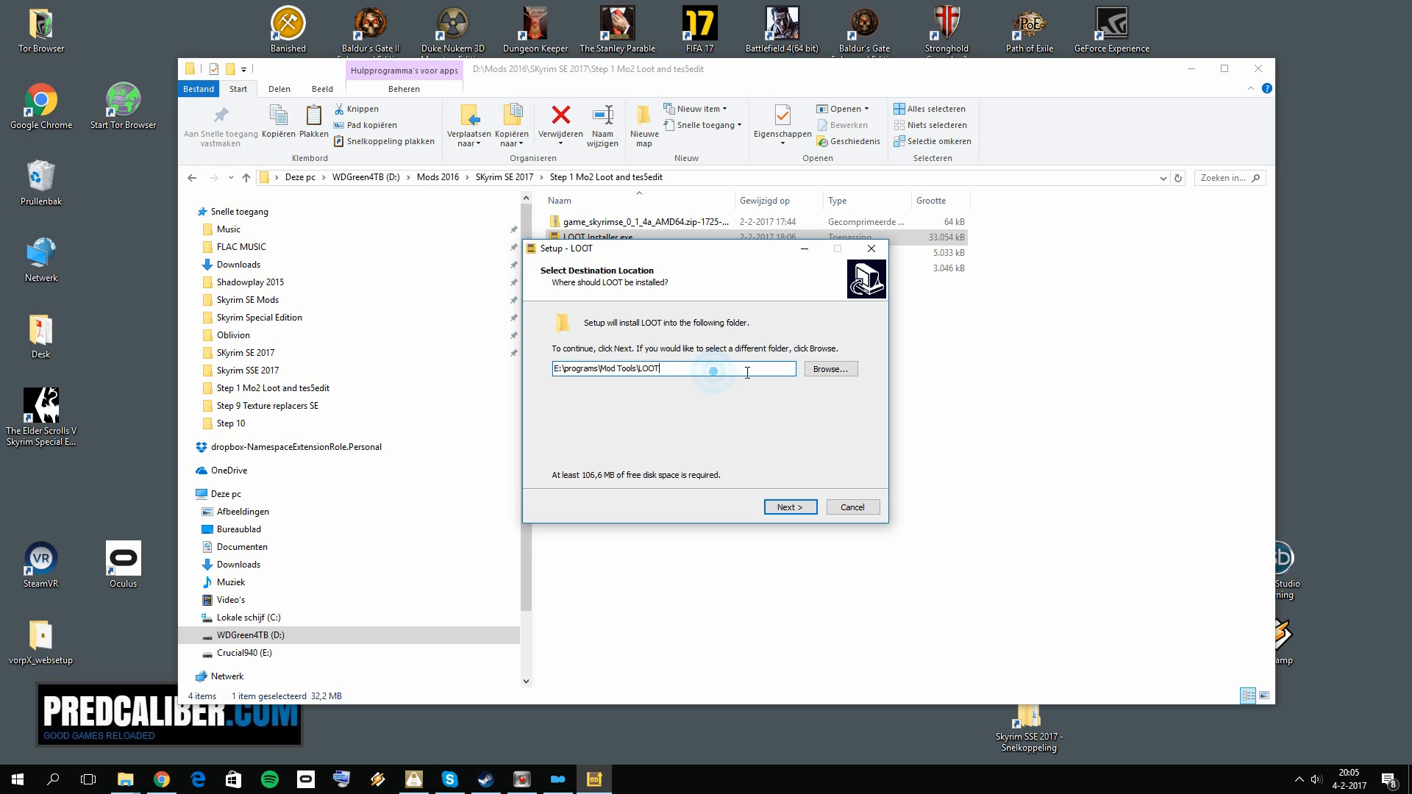
left_click(789, 502)
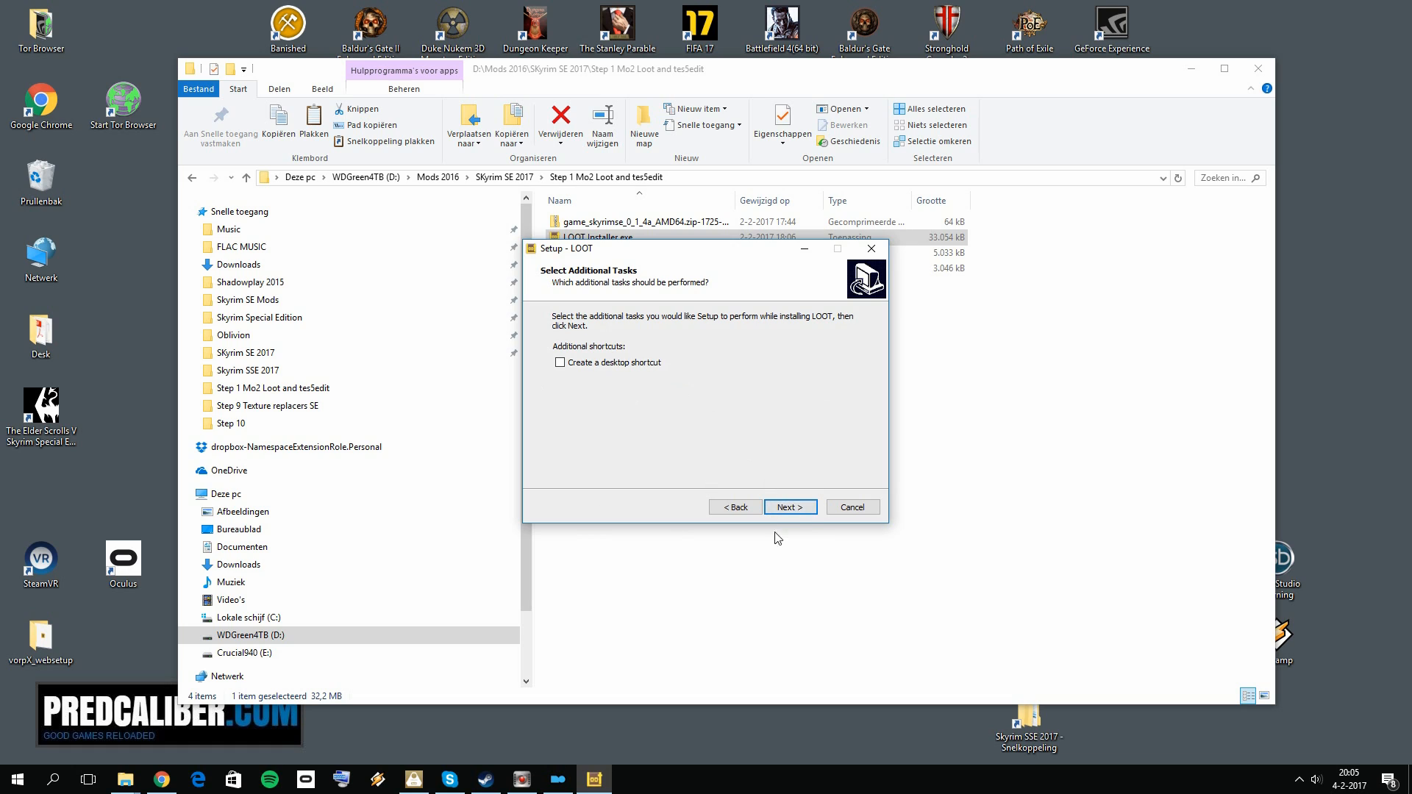
left_click(853, 507)
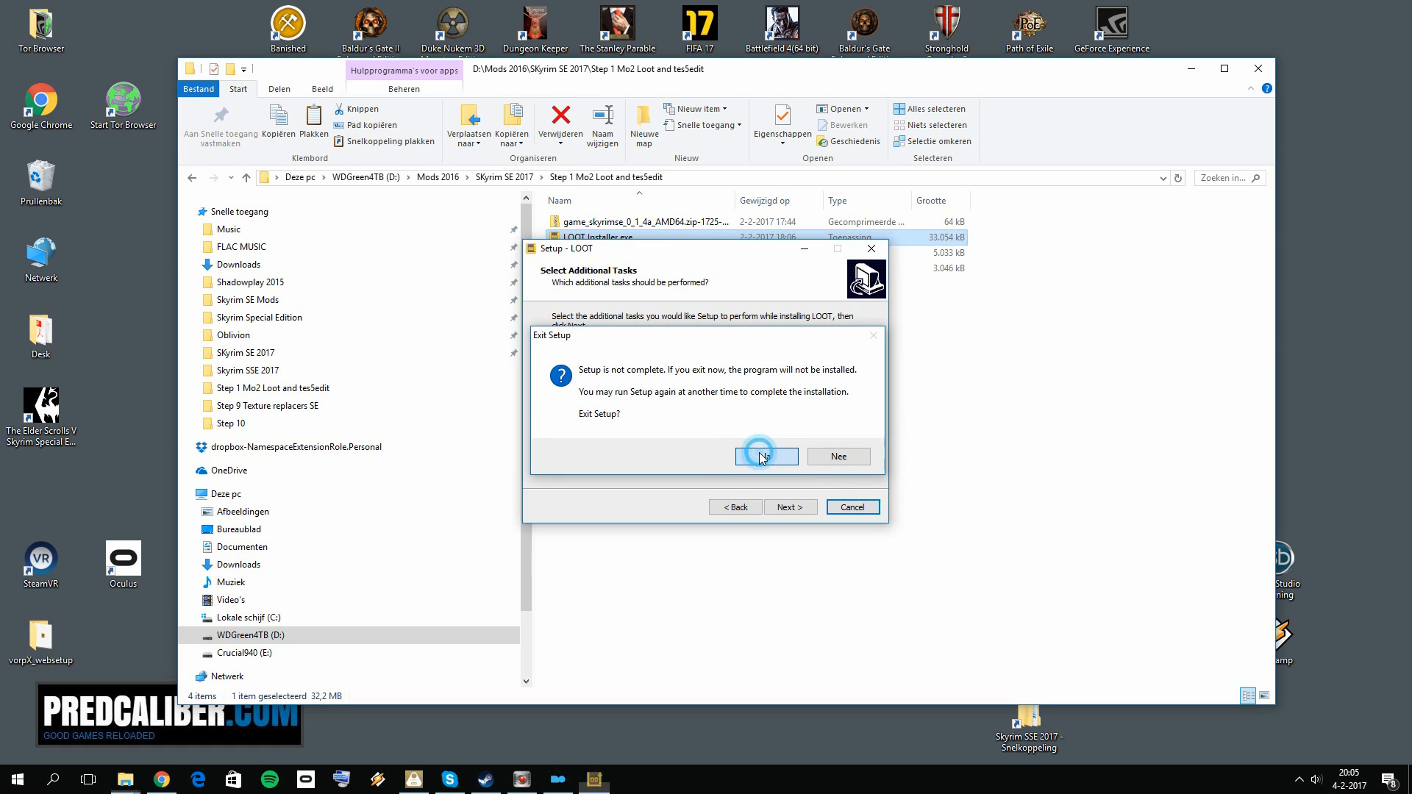
left_click(765, 456)
left_click(658, 395)
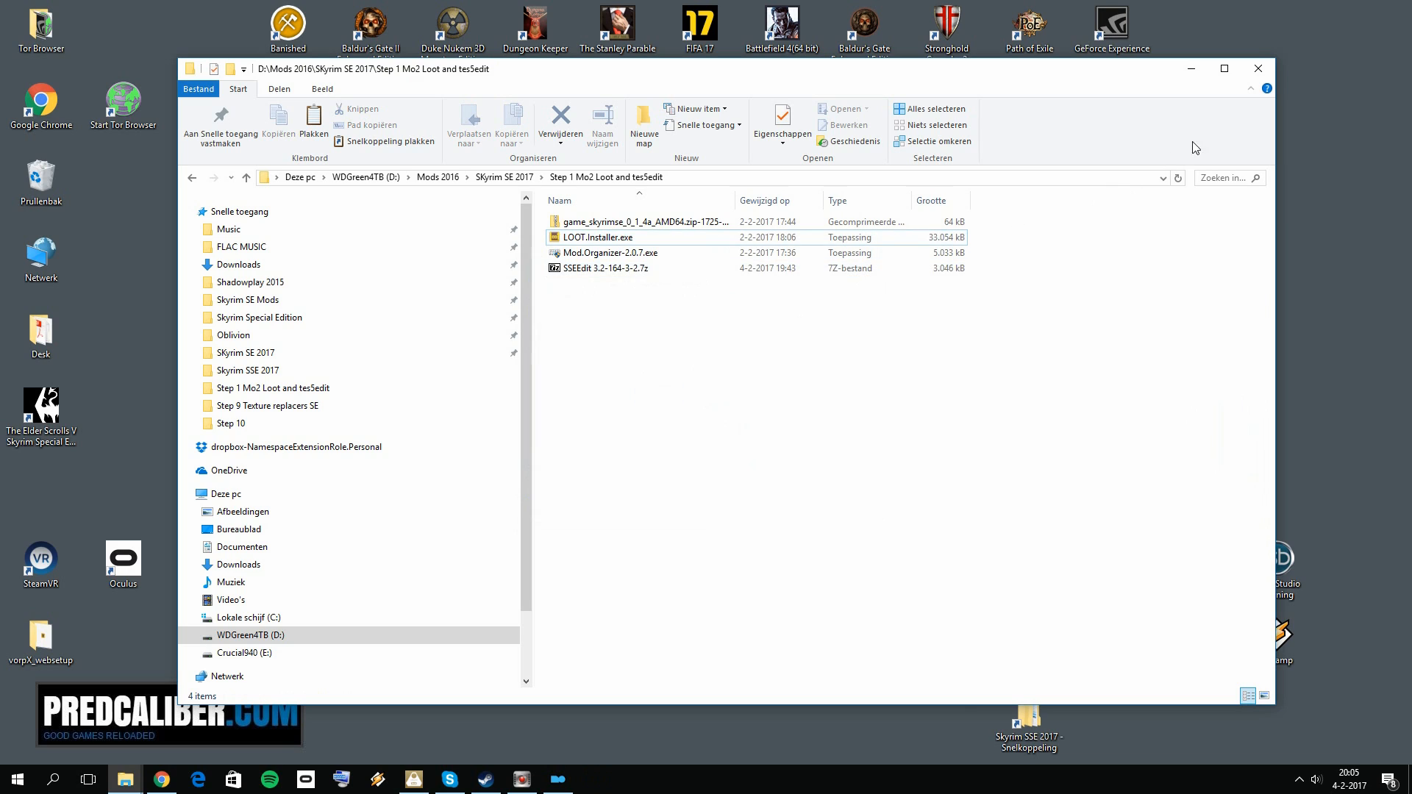
left_click(1257, 70)
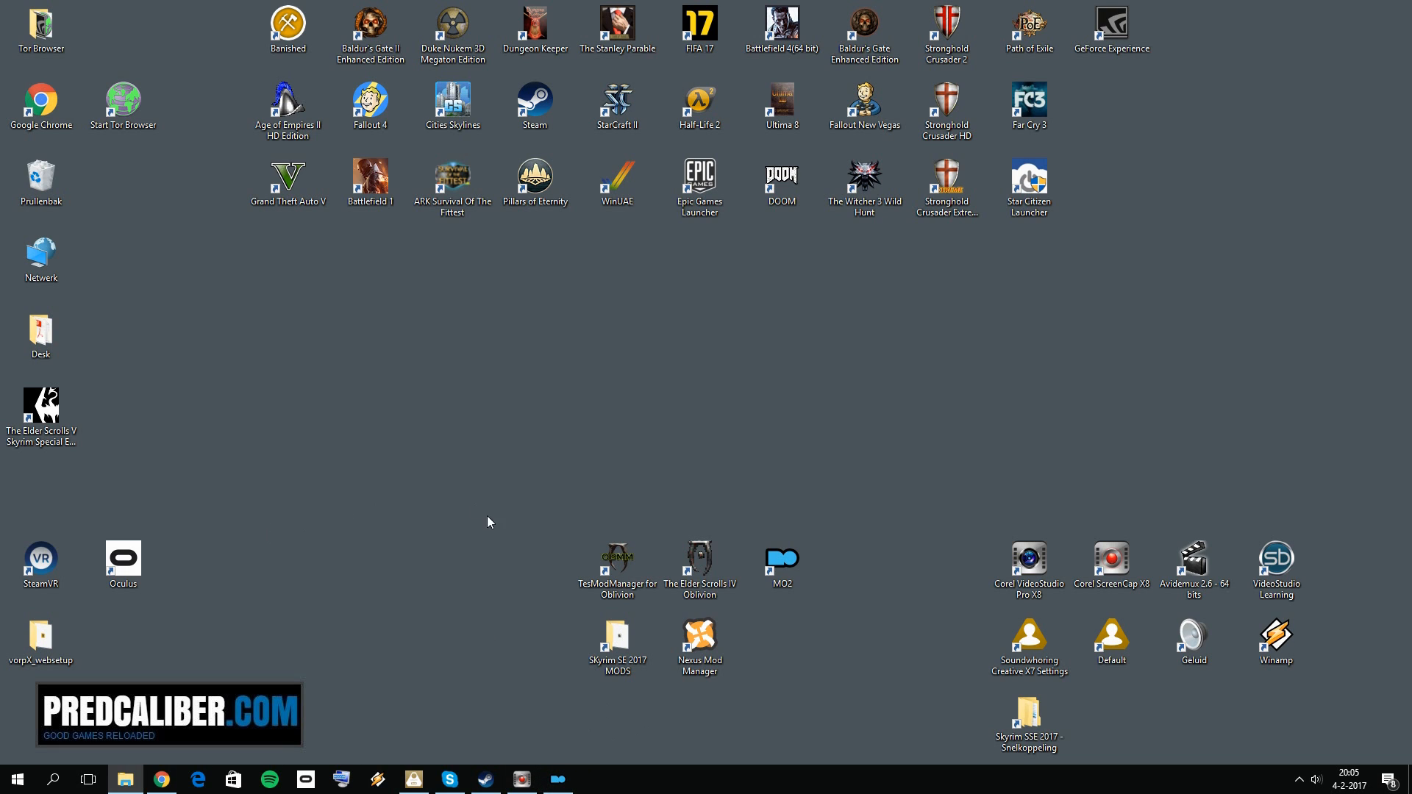
Step: Switch to Mod Organizer 2, open its executables configuration and examine the LOOT and SSEedit entries
left_click(561, 772)
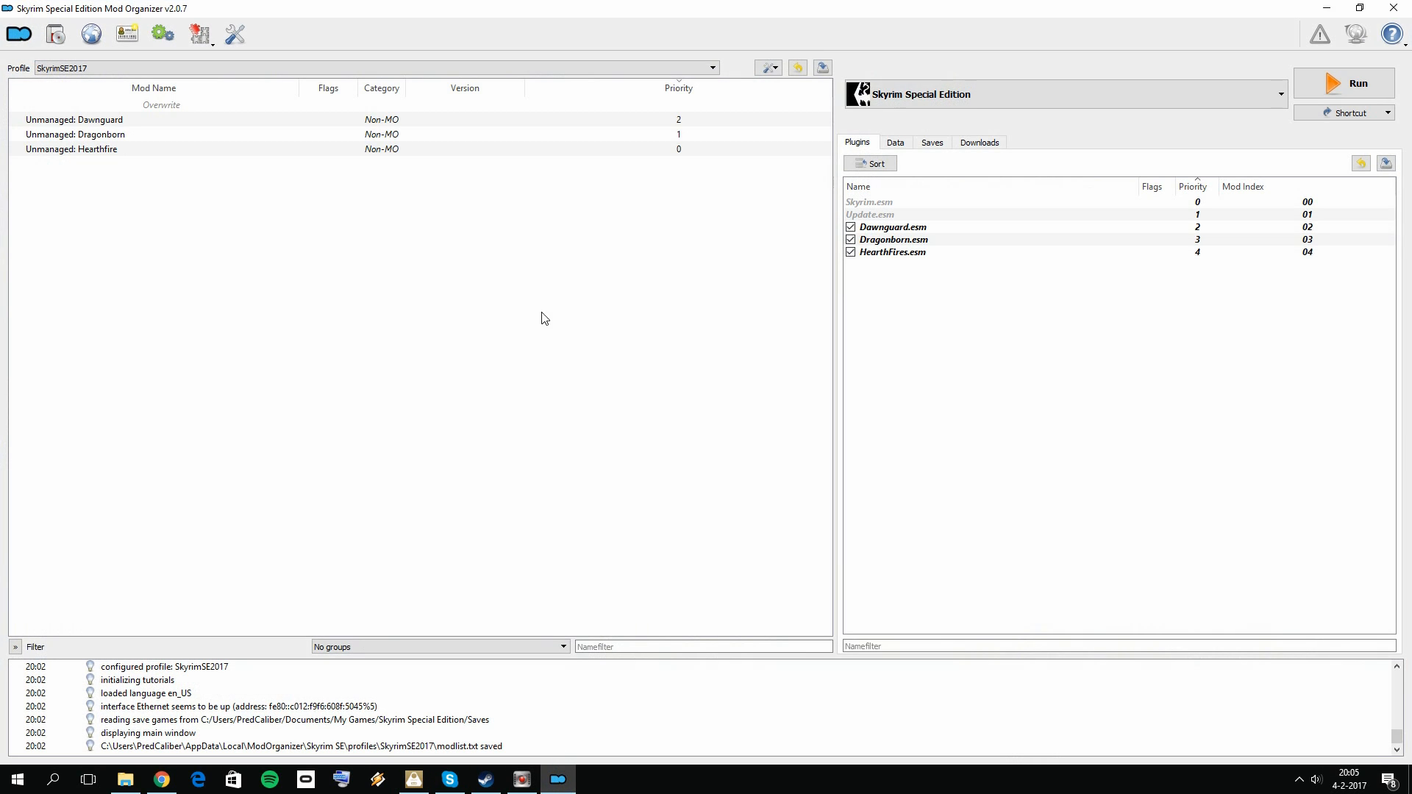
left_click(171, 41)
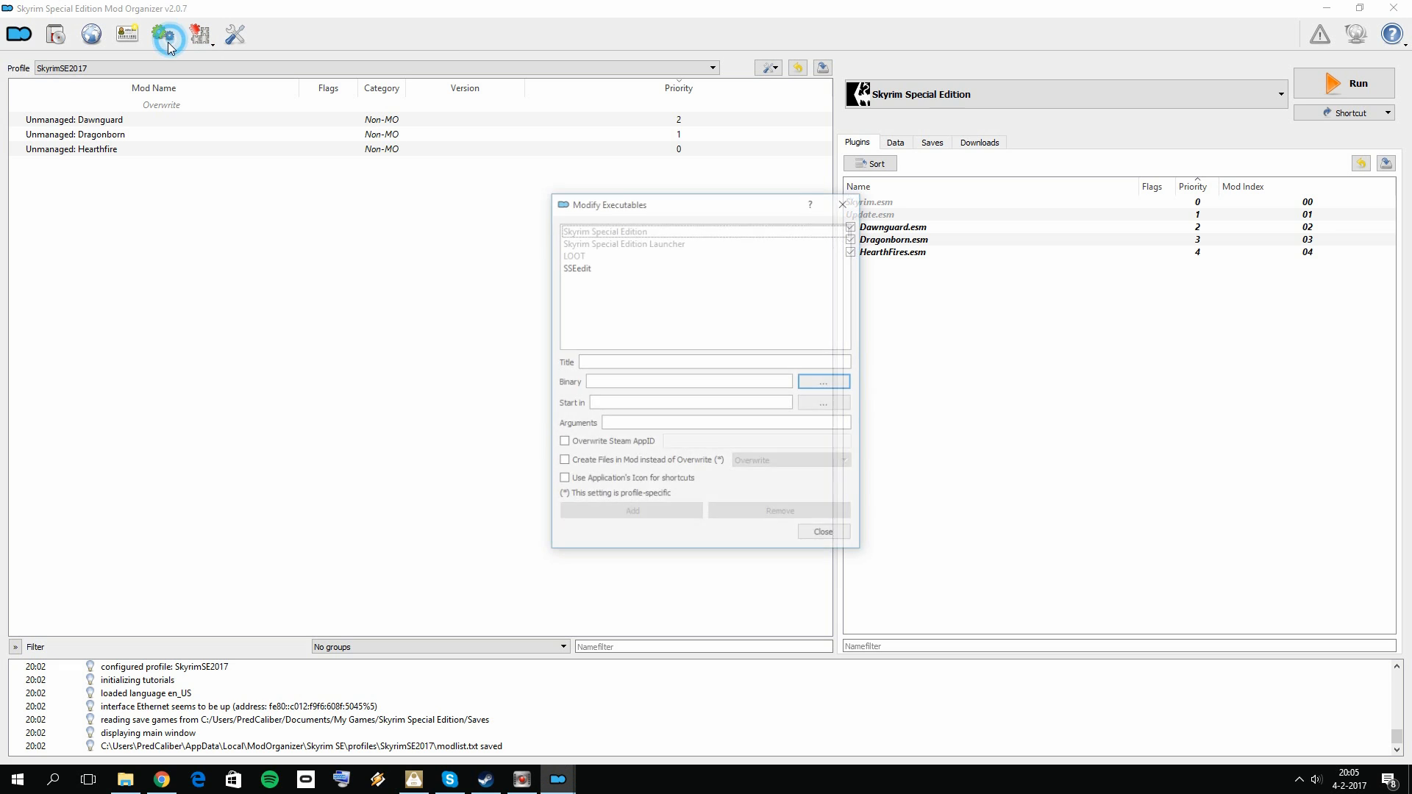
left_click(600, 254)
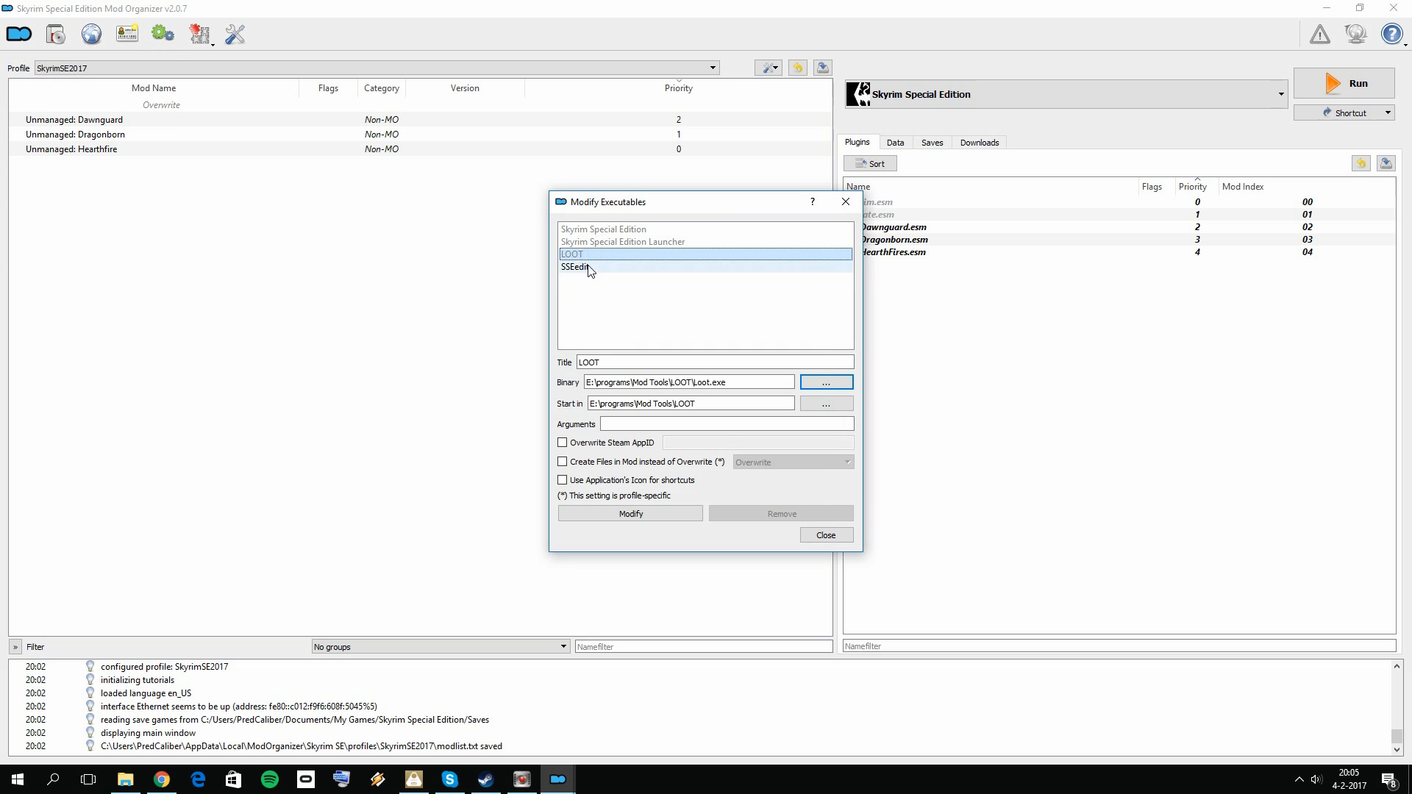
left_click(588, 267)
left_click(600, 257)
Step: Remove the SSEedit entry from the executables, try to remove LOOT as well, and close the configuration
left_click(588, 267)
left_click(809, 514)
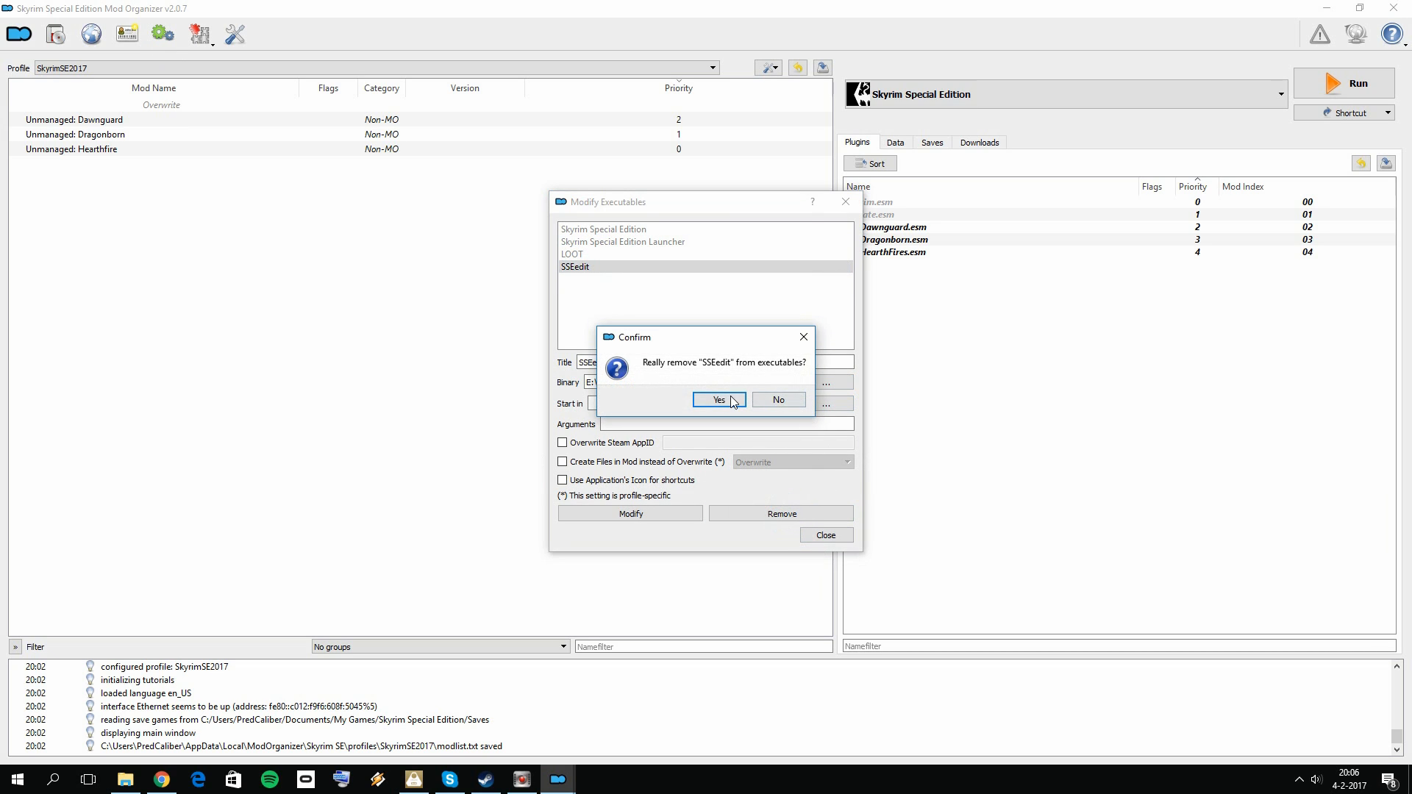
left_click(732, 401)
left_click(572, 254)
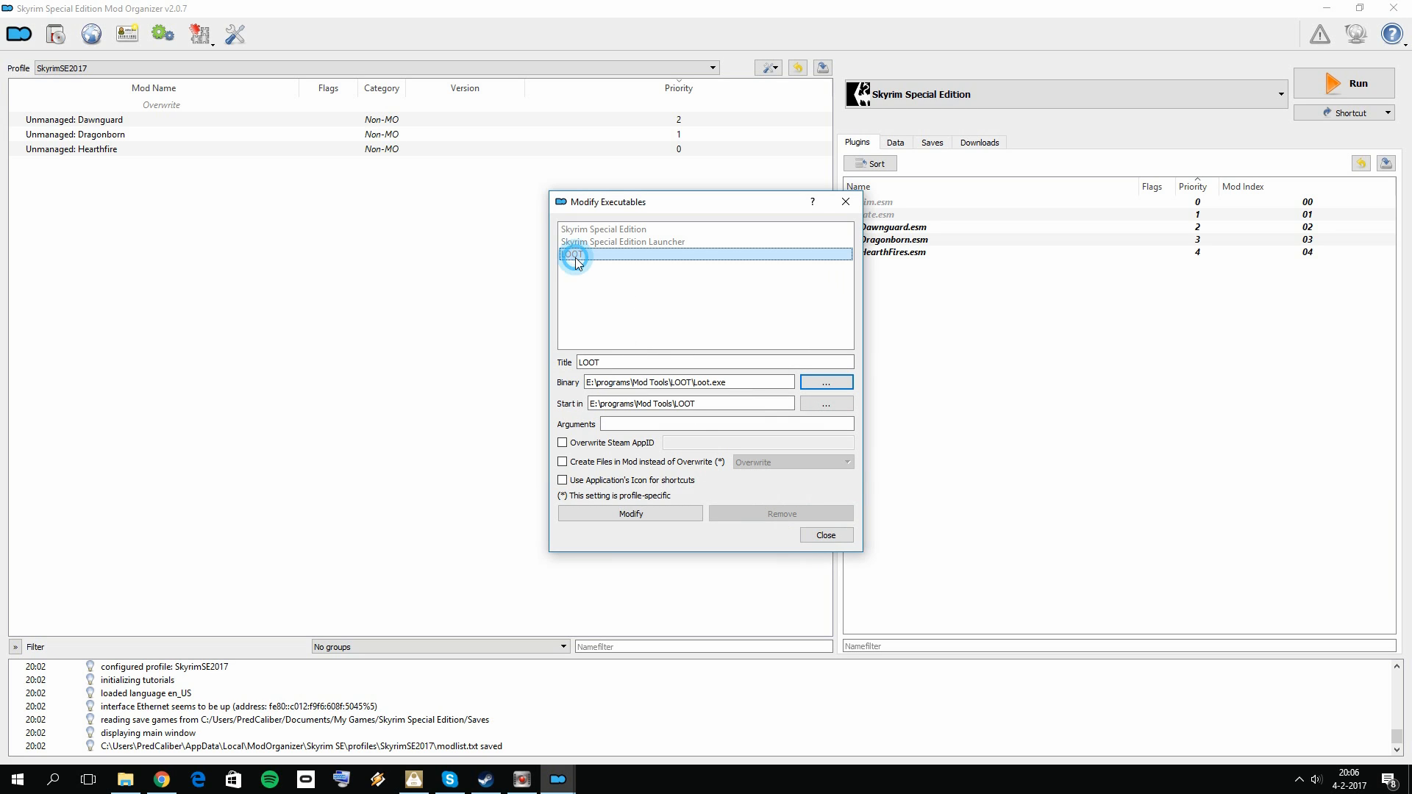
left_click(768, 517)
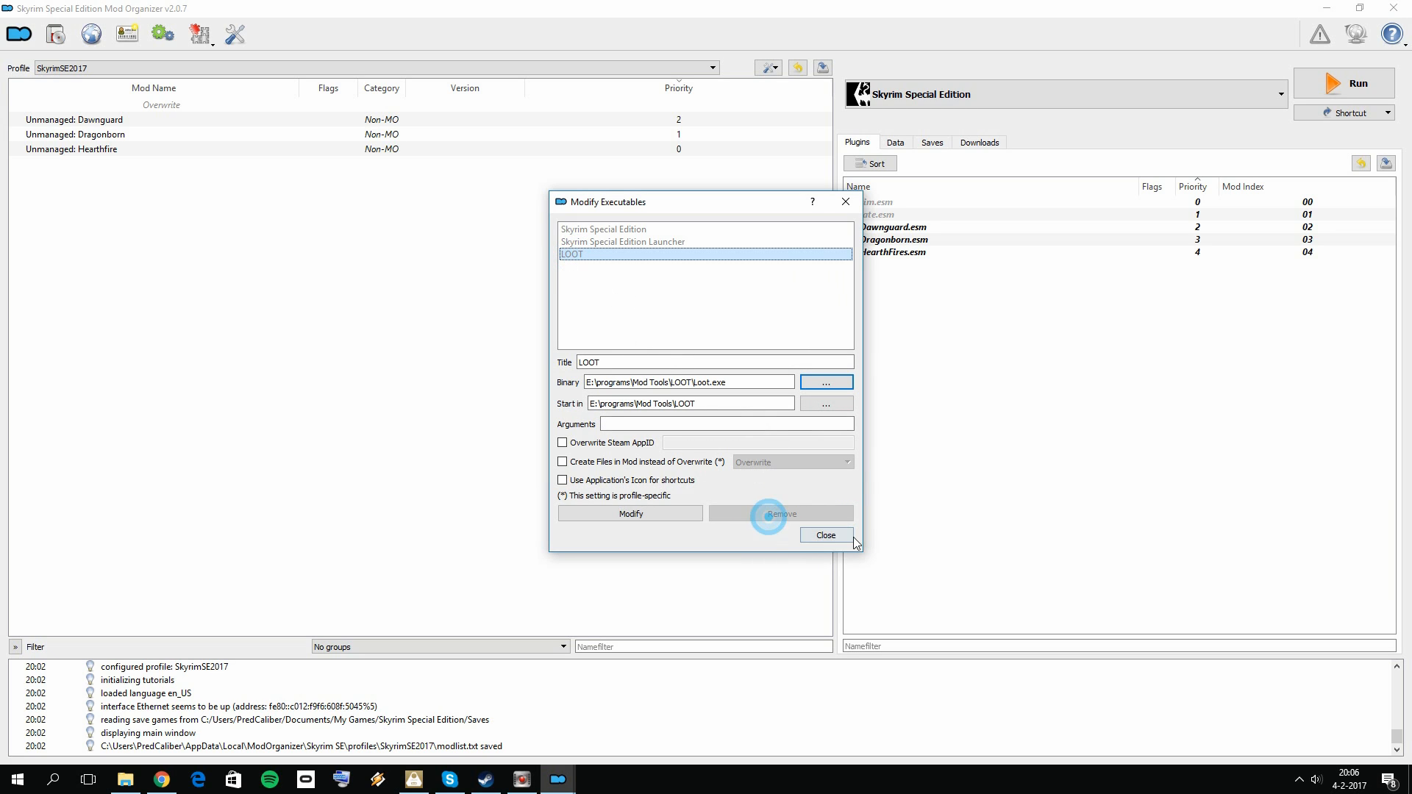
left_click(825, 535)
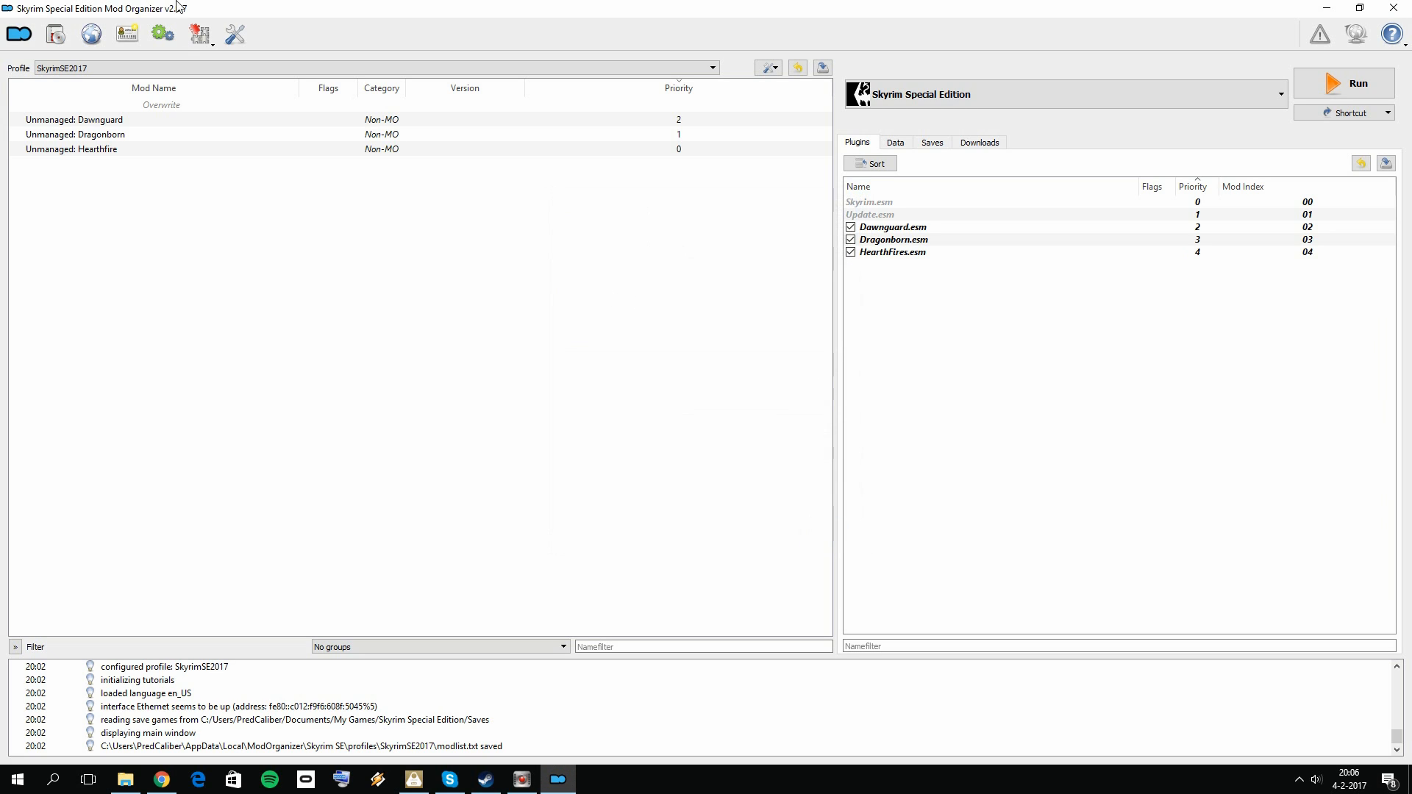
Step: Examine the LOOT entry in the executables configuration and close the configuration
left_click(162, 34)
left_click(599, 255)
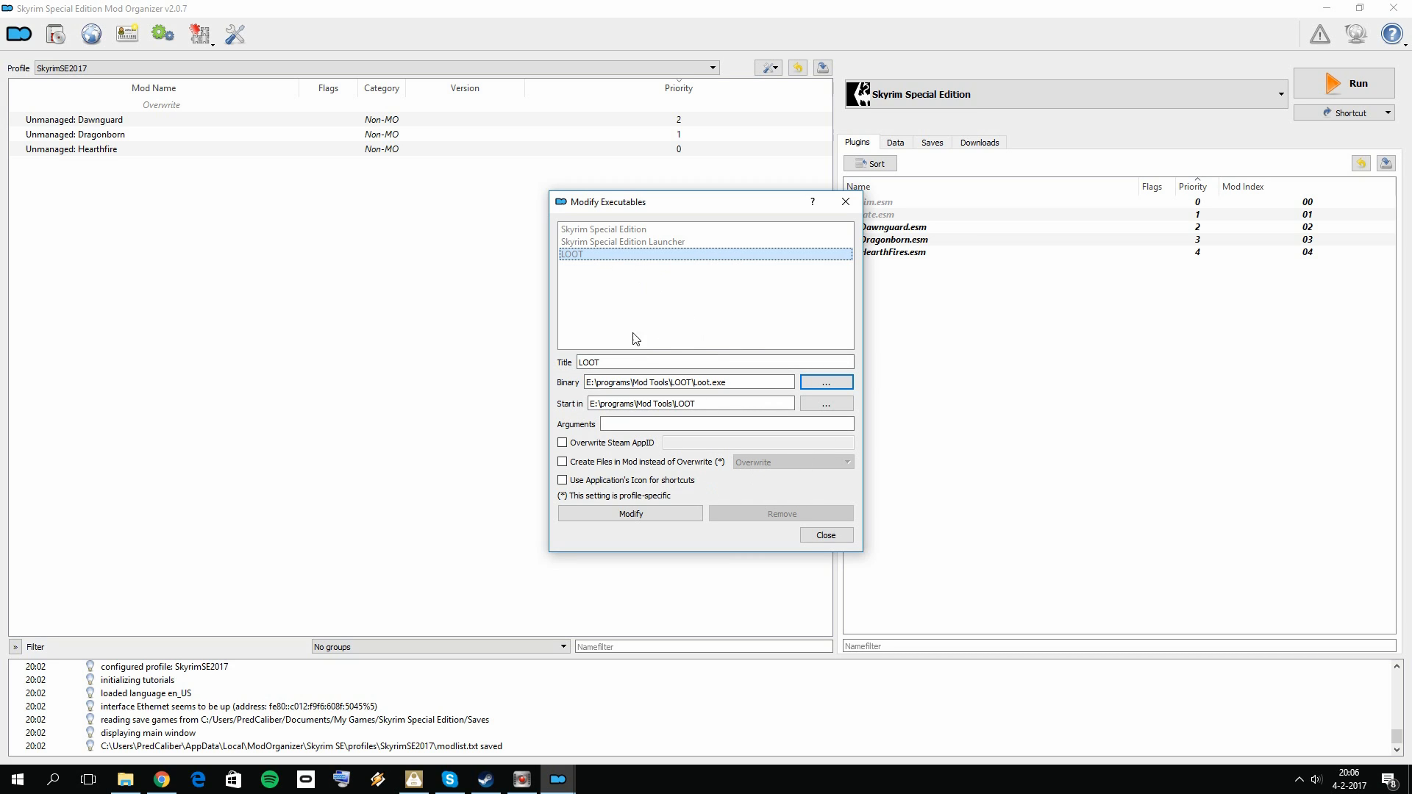
left_click(845, 202)
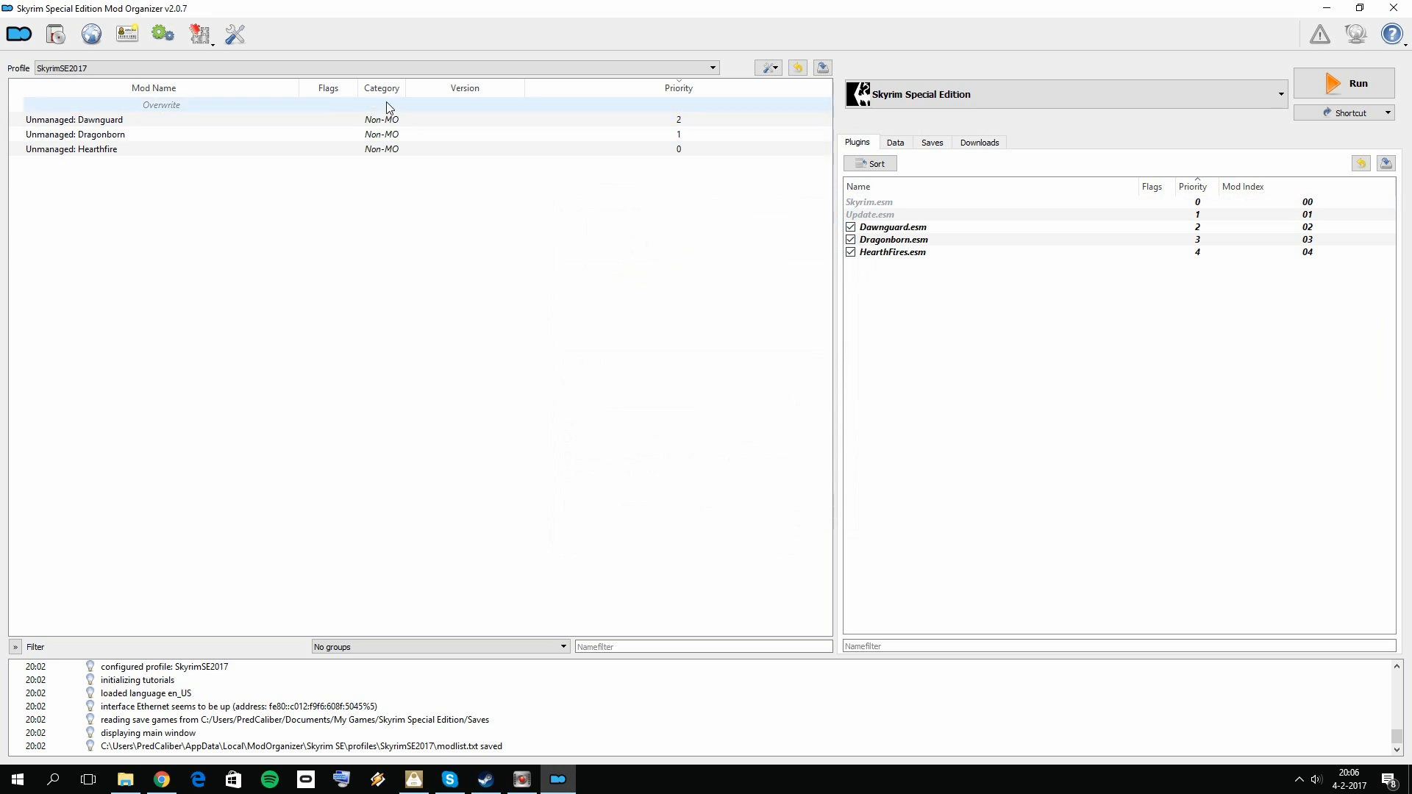
left_click(163, 36)
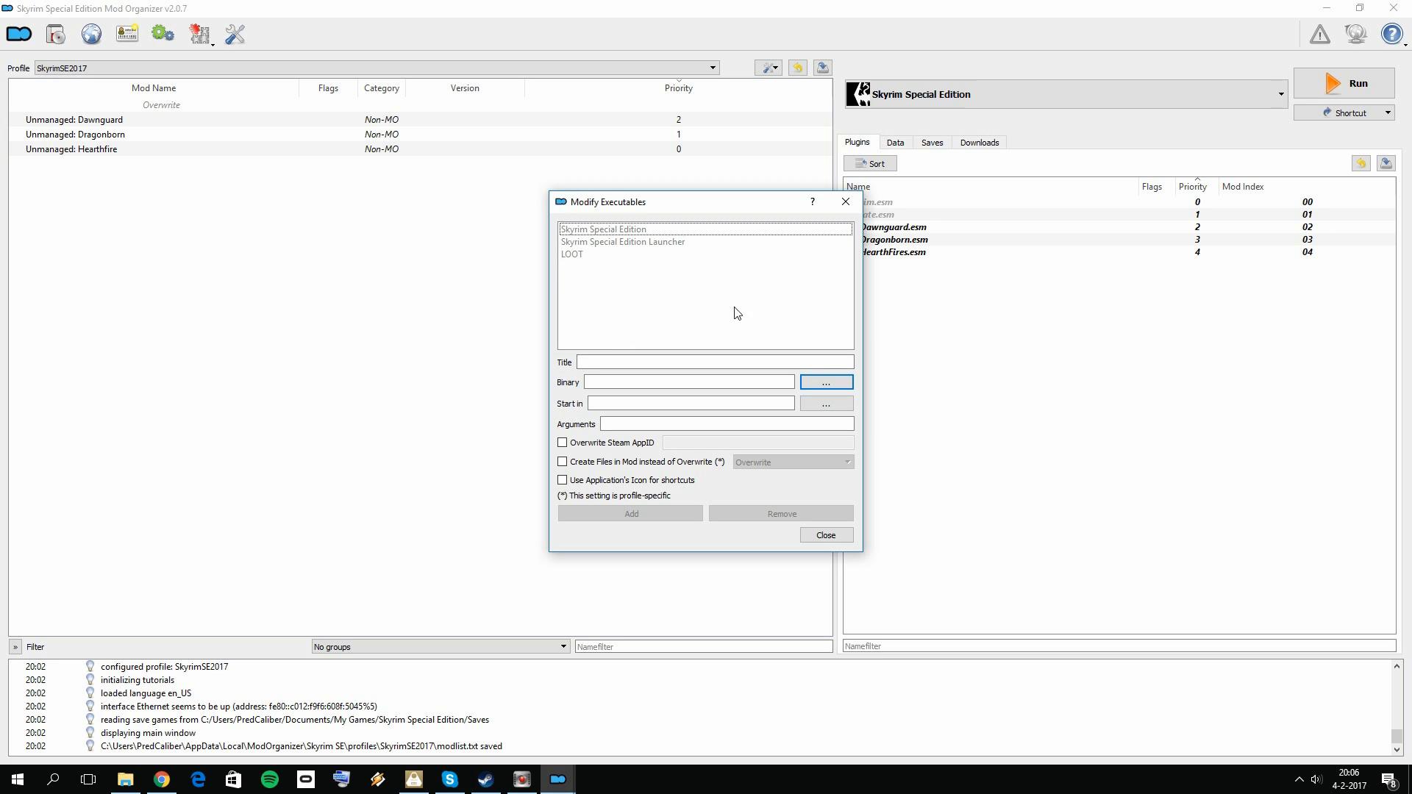
left_click(846, 201)
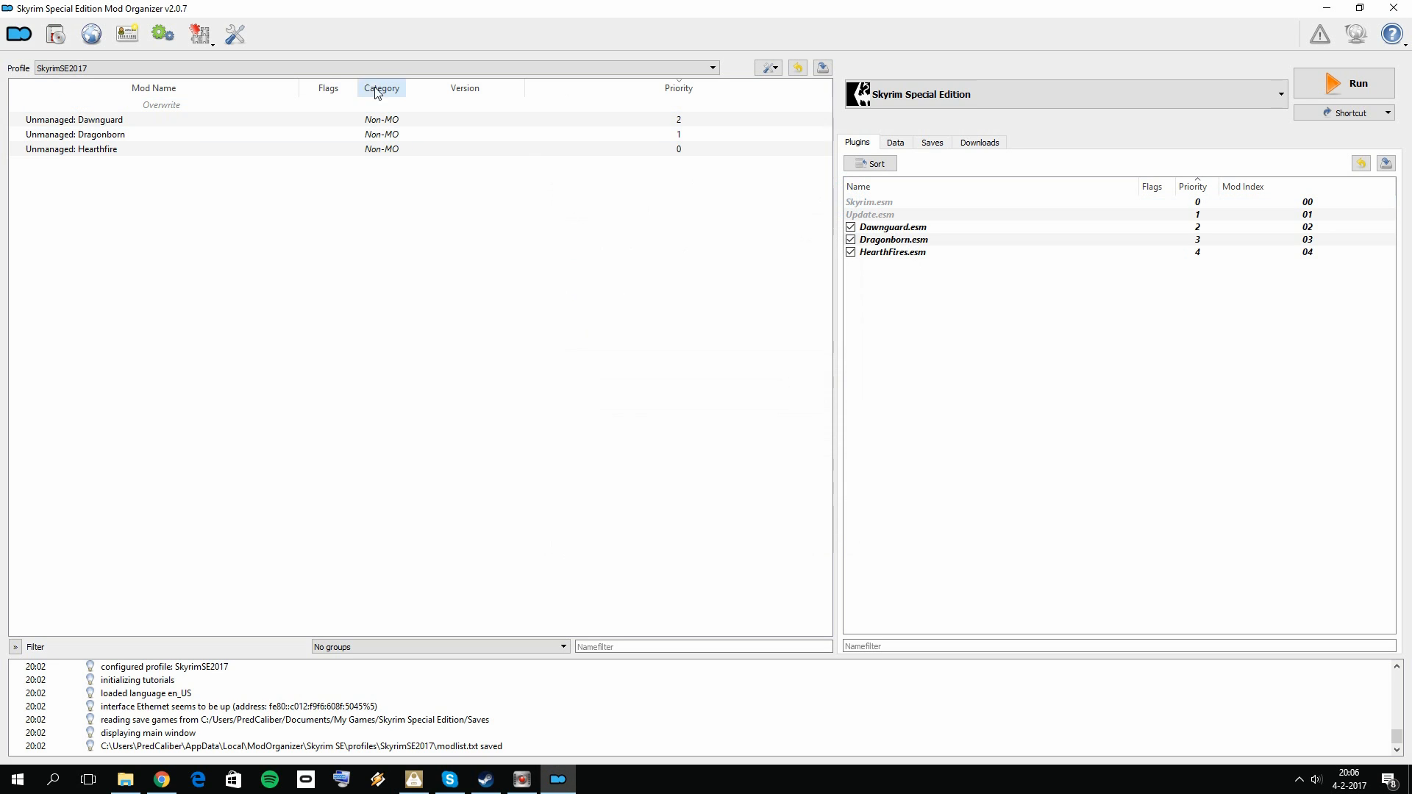
Step: Add an executable titled SSEEDIT with the binary E:\programs\Mod Tools\SSEEdit\SSEEdit.exe and close the configuration
left_click(163, 43)
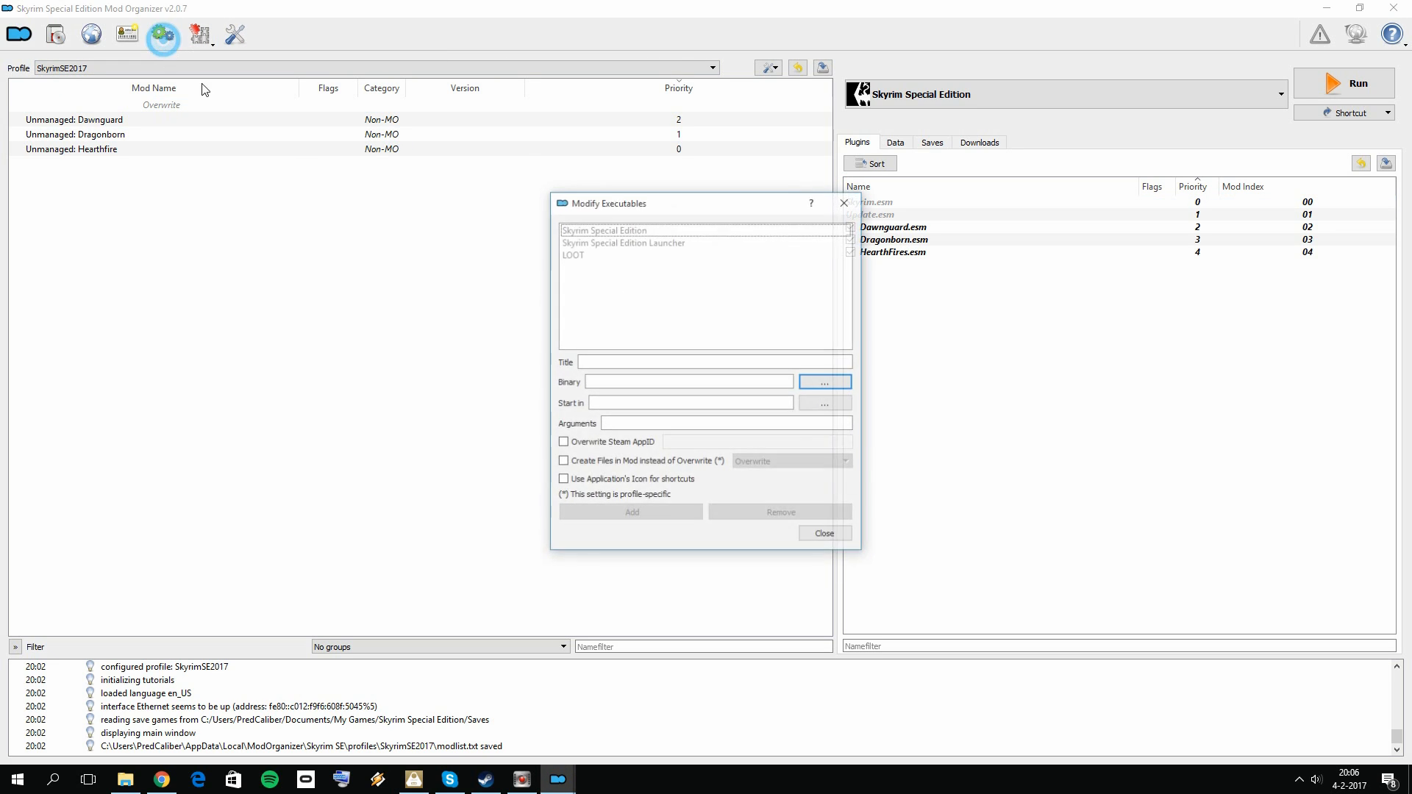
left_click(626, 358)
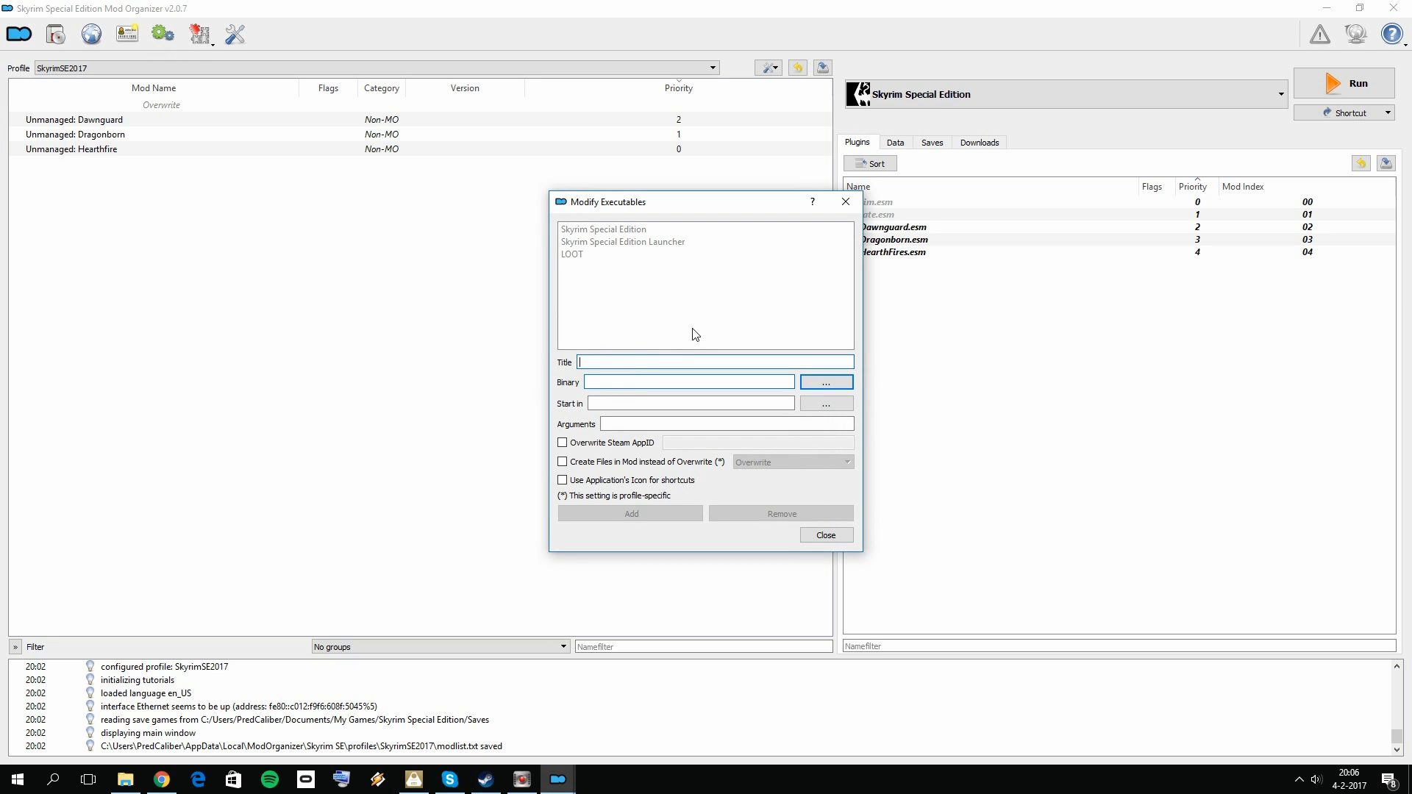
type("SSEEDIT")
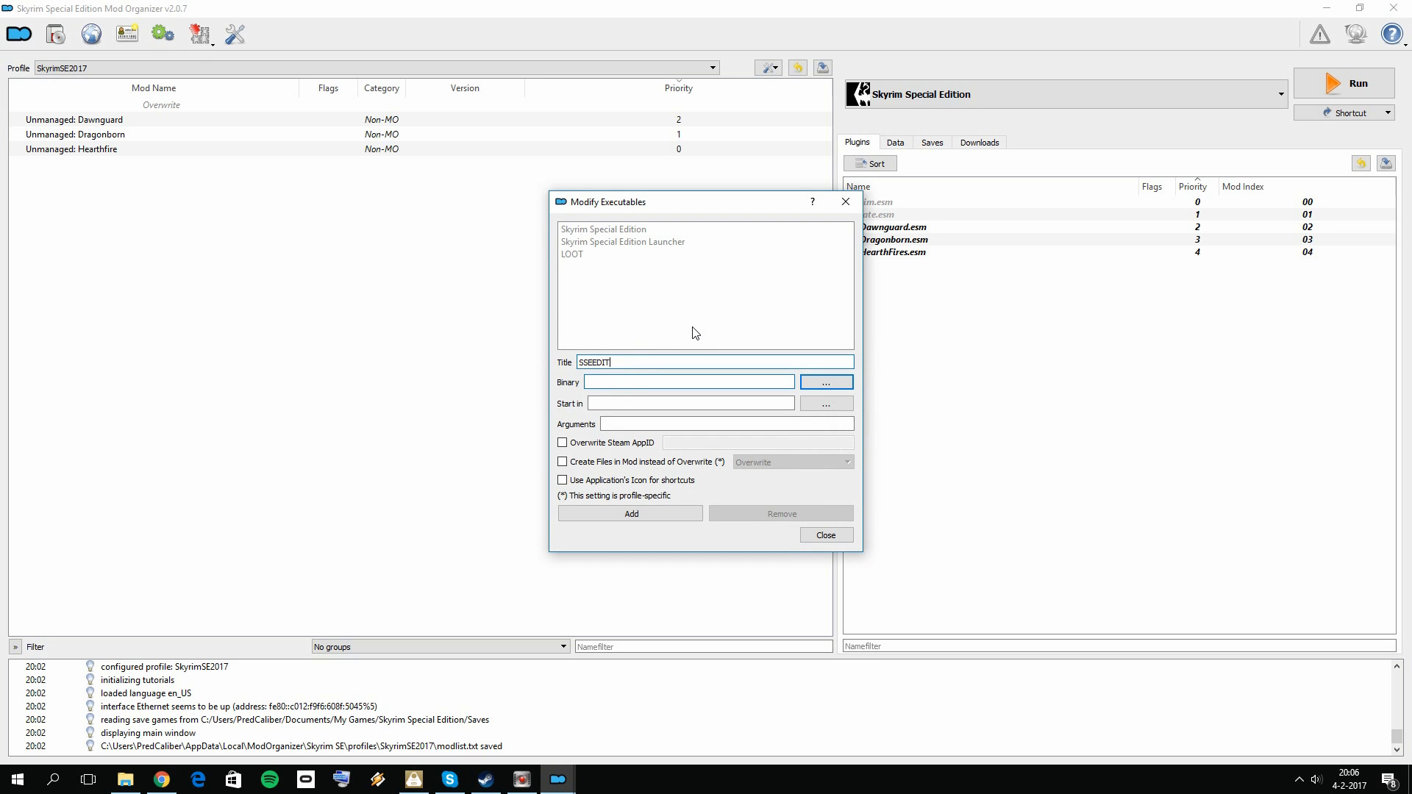
left_click(826, 382)
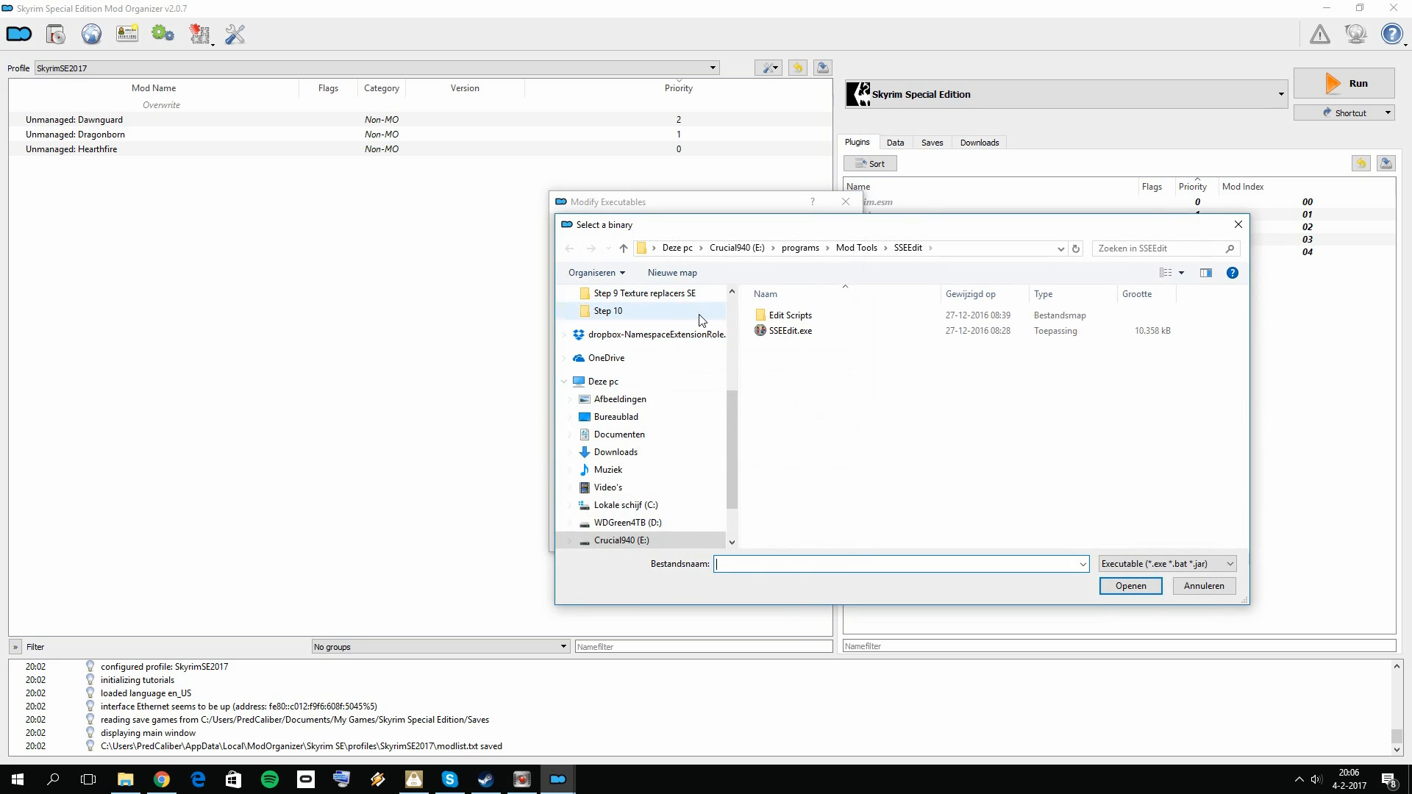
left_click(858, 247)
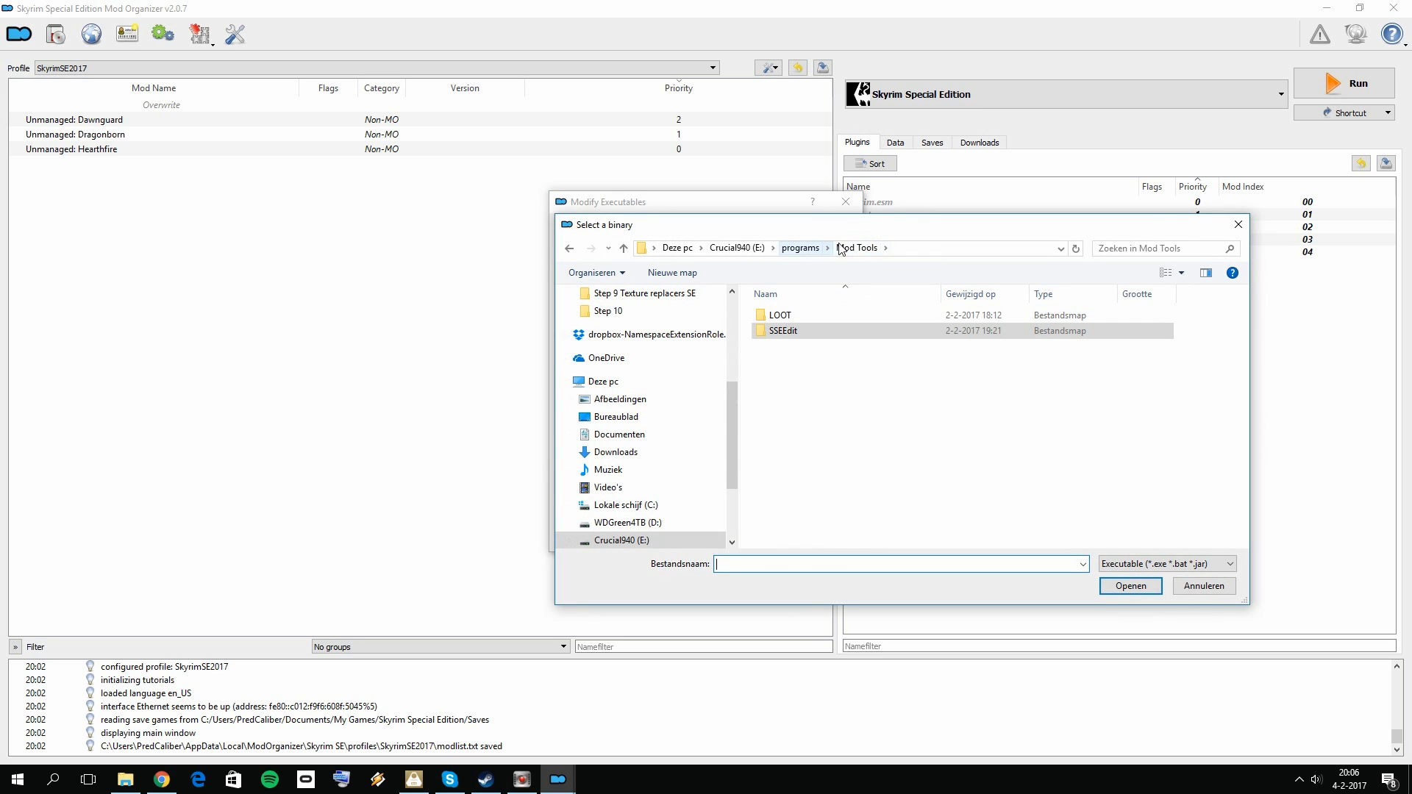
double_click(805, 330)
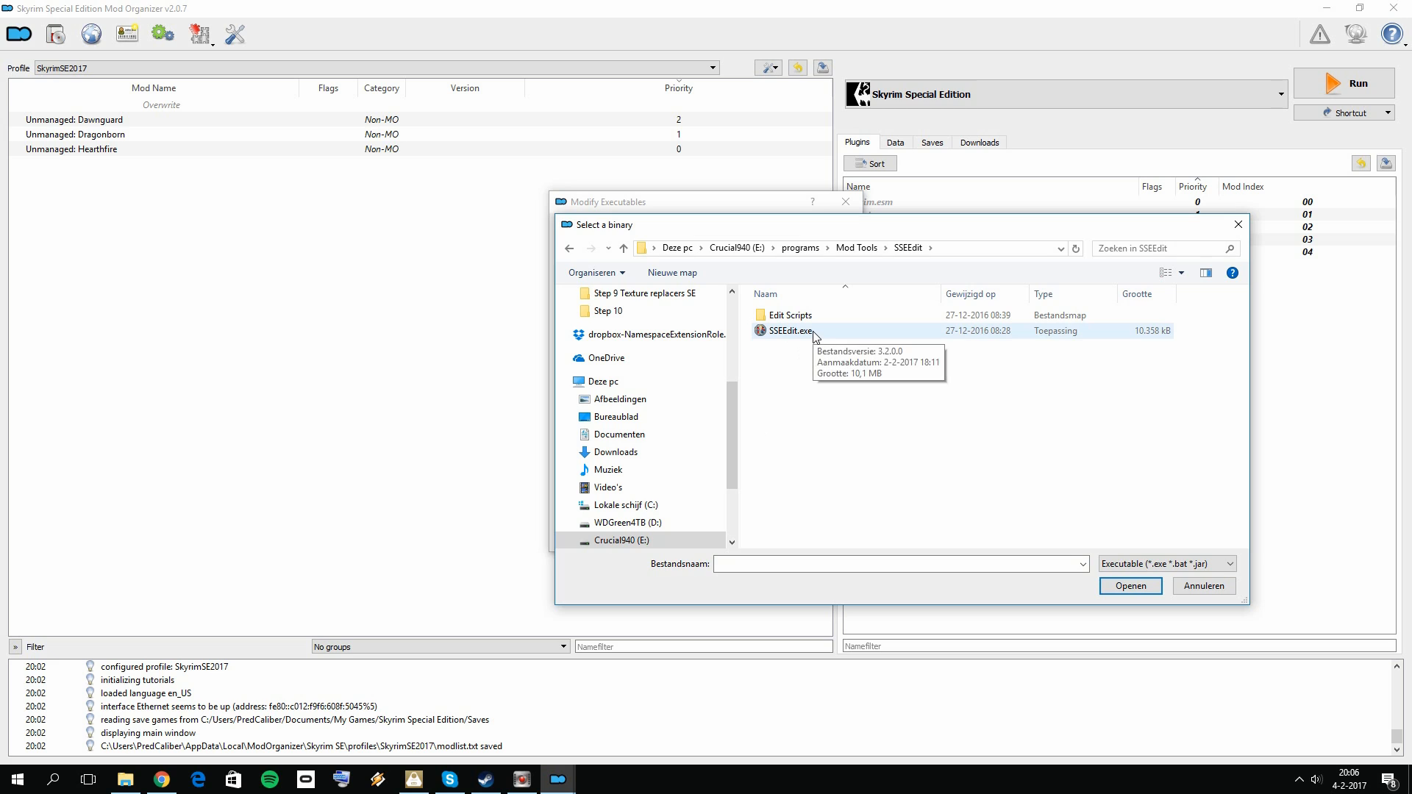
double_click(813, 331)
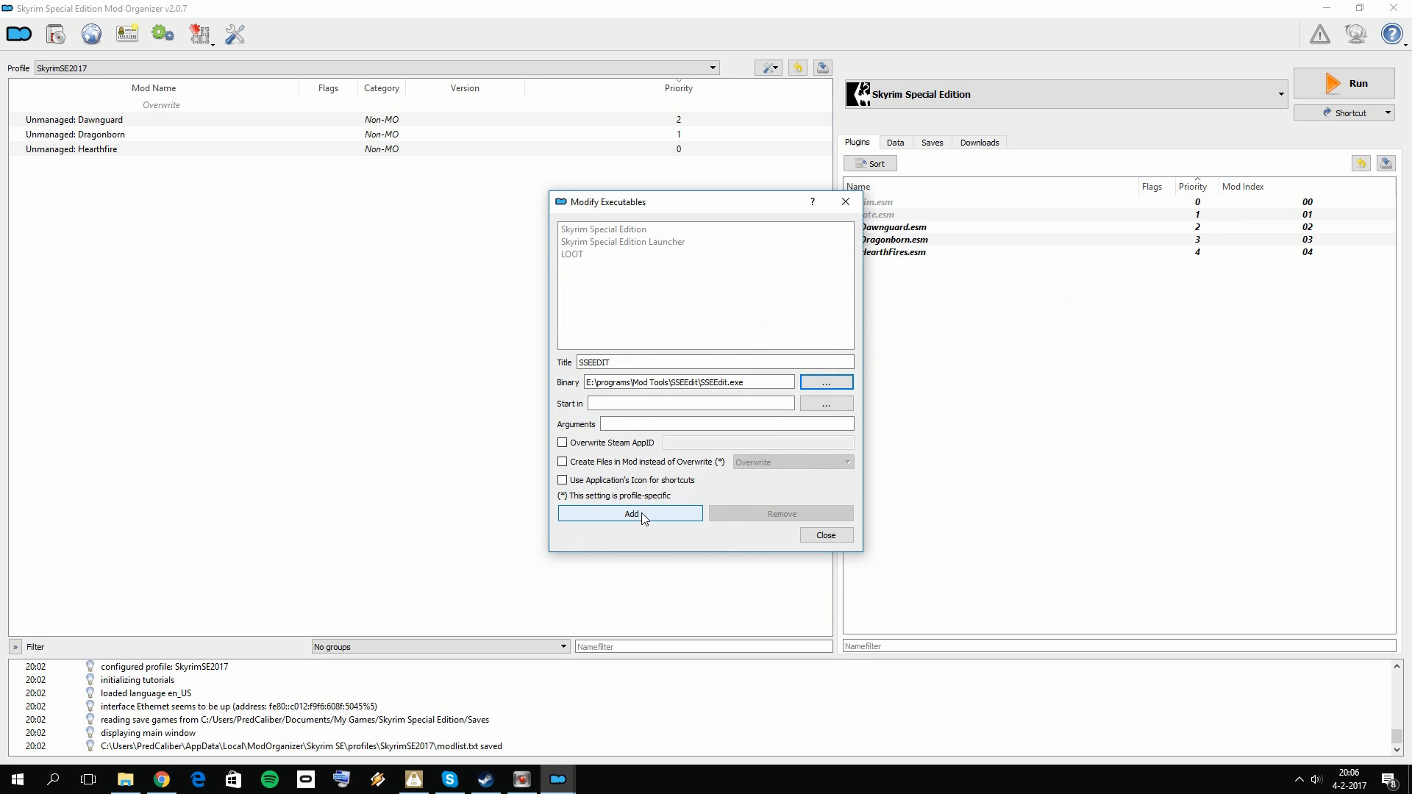
left_click(641, 514)
left_click(826, 535)
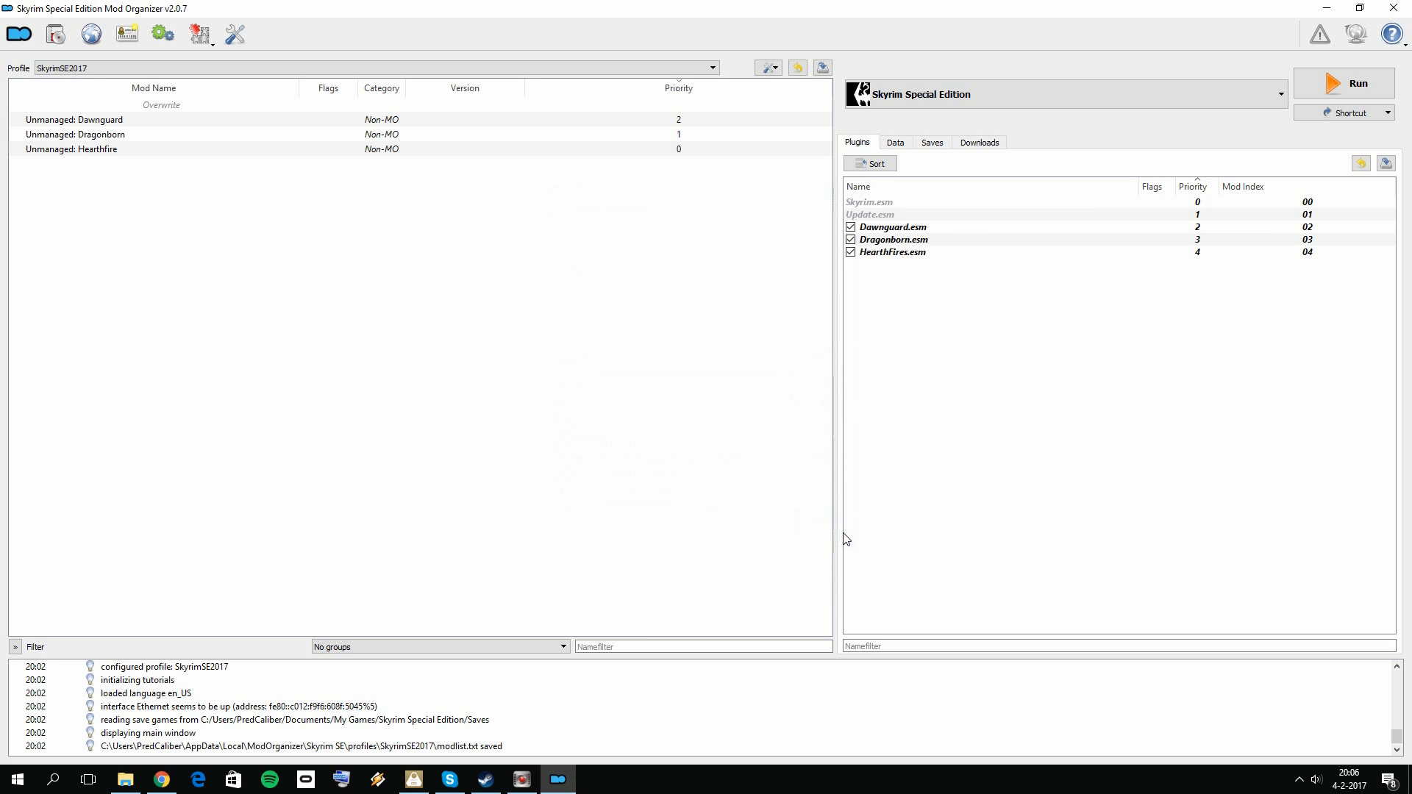
left_click(927, 95)
left_click(570, 350)
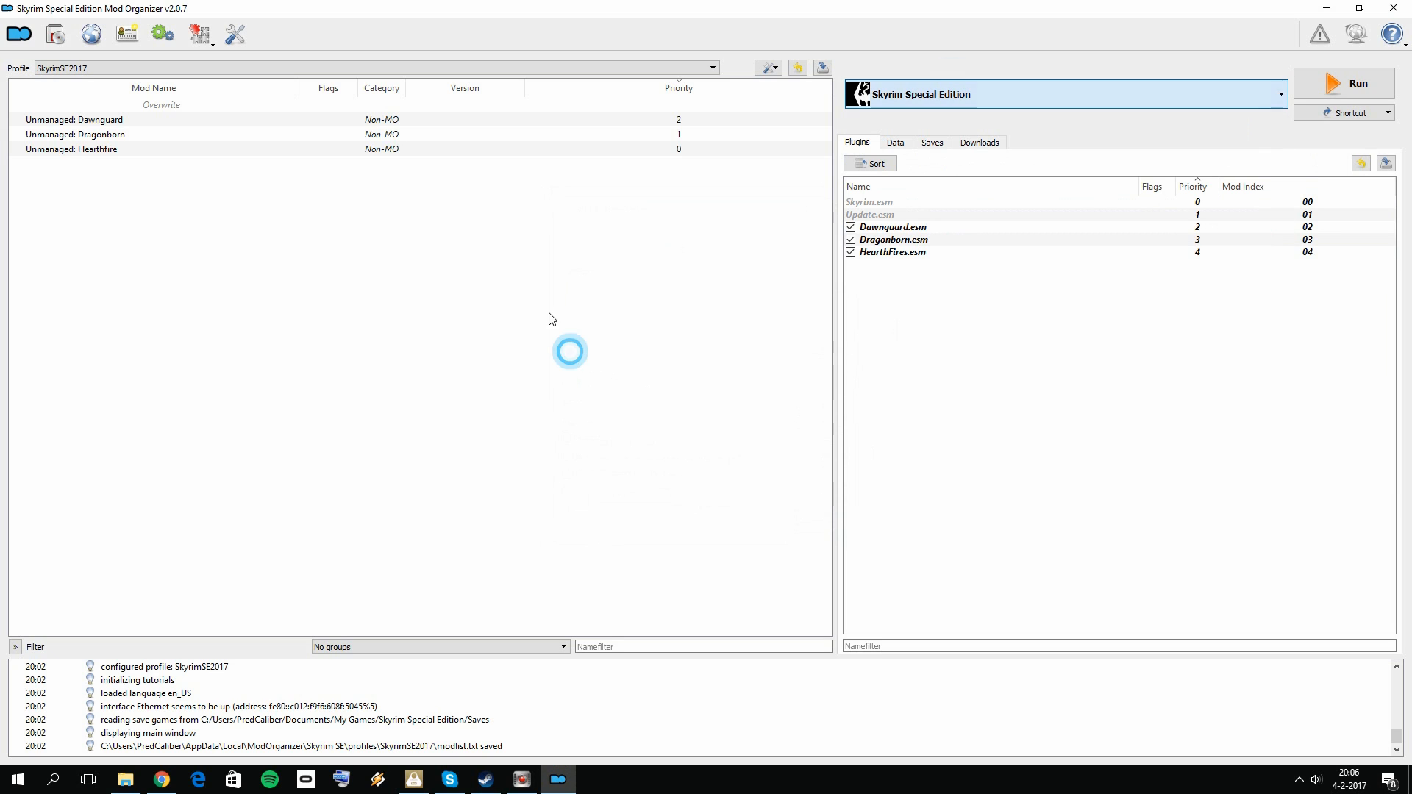
Step: Start an executable entry titled LOOT, browse to the Mod Tools\LOOT folder for its binary, and cancel the file selection
left_click(163, 38)
left_click(610, 359)
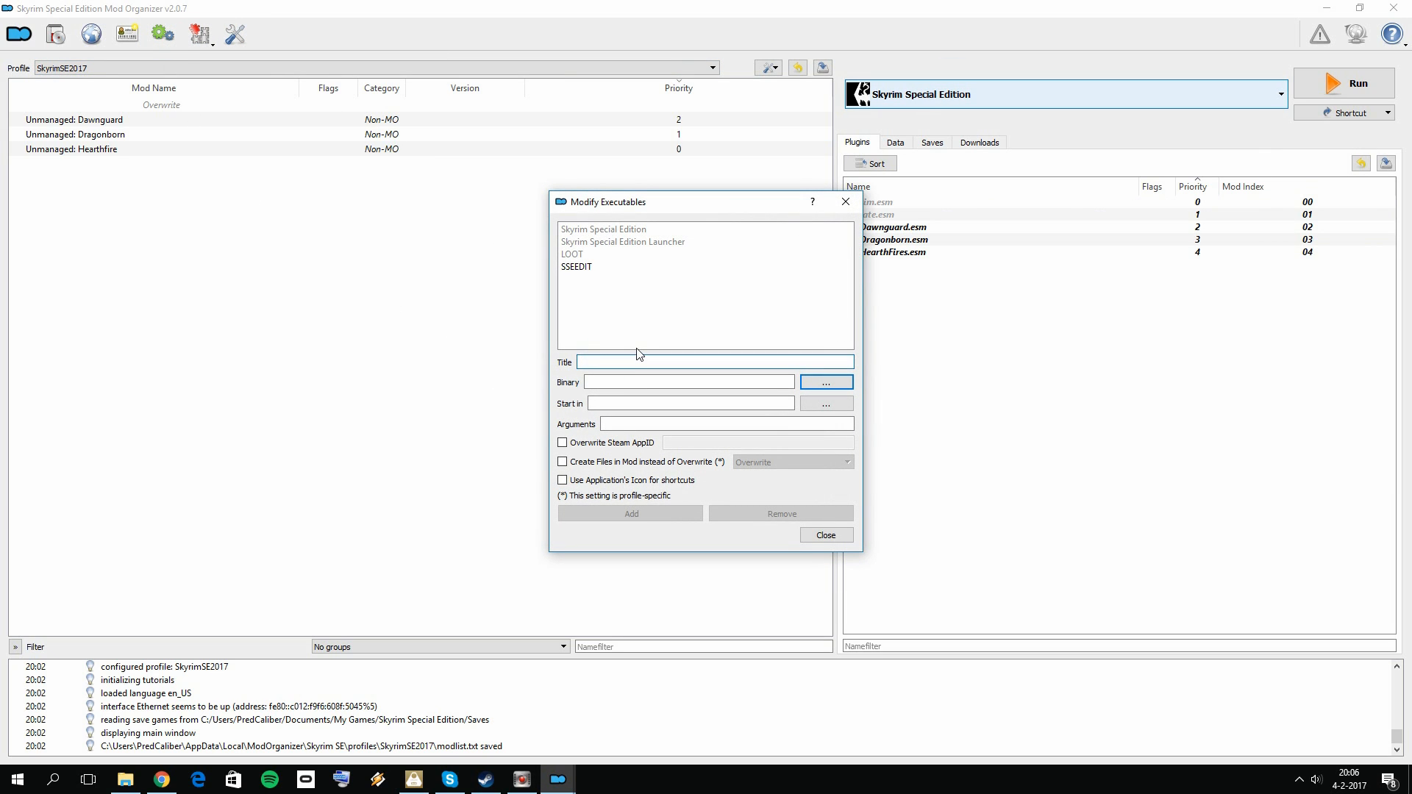
type("LO")
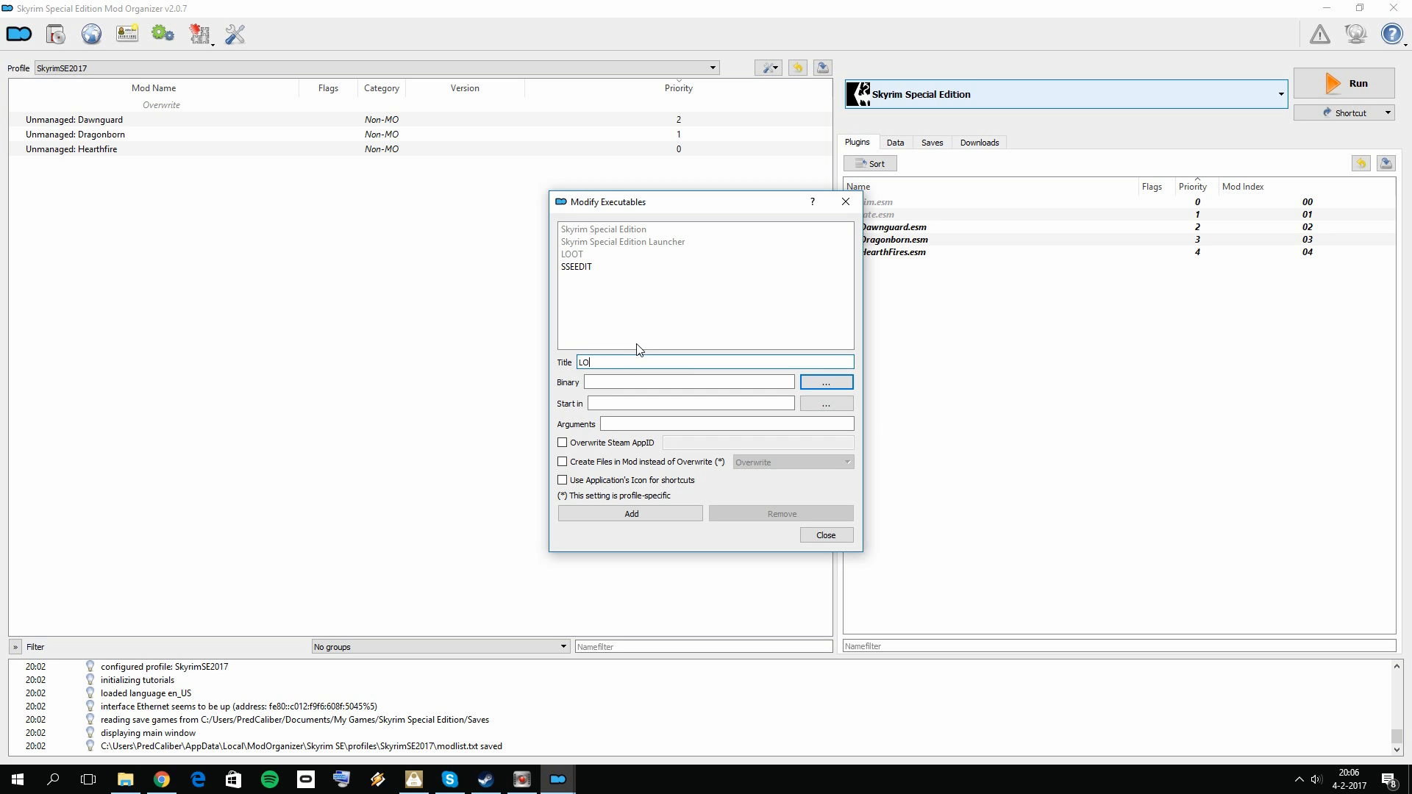
type("OT")
left_click(837, 382)
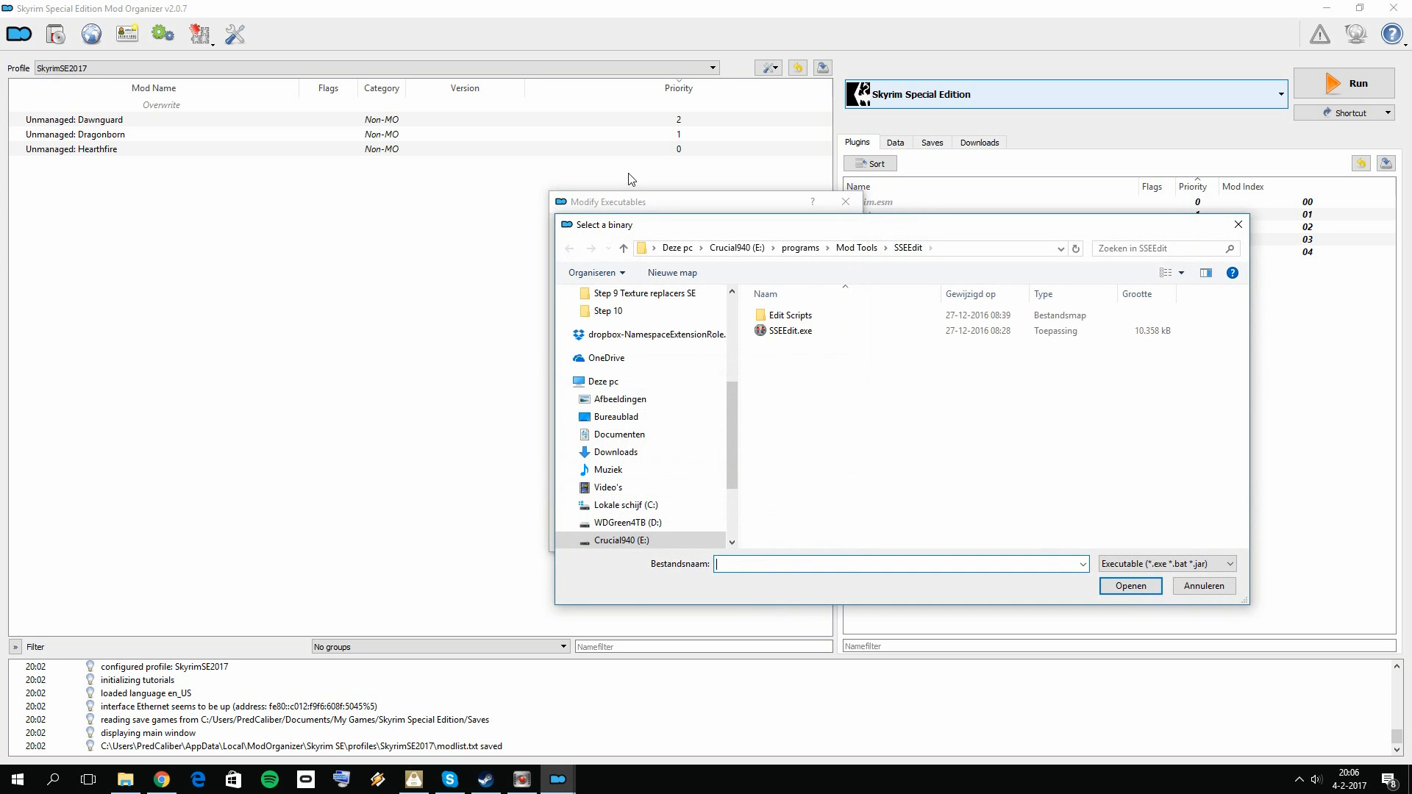
double_click(781, 315)
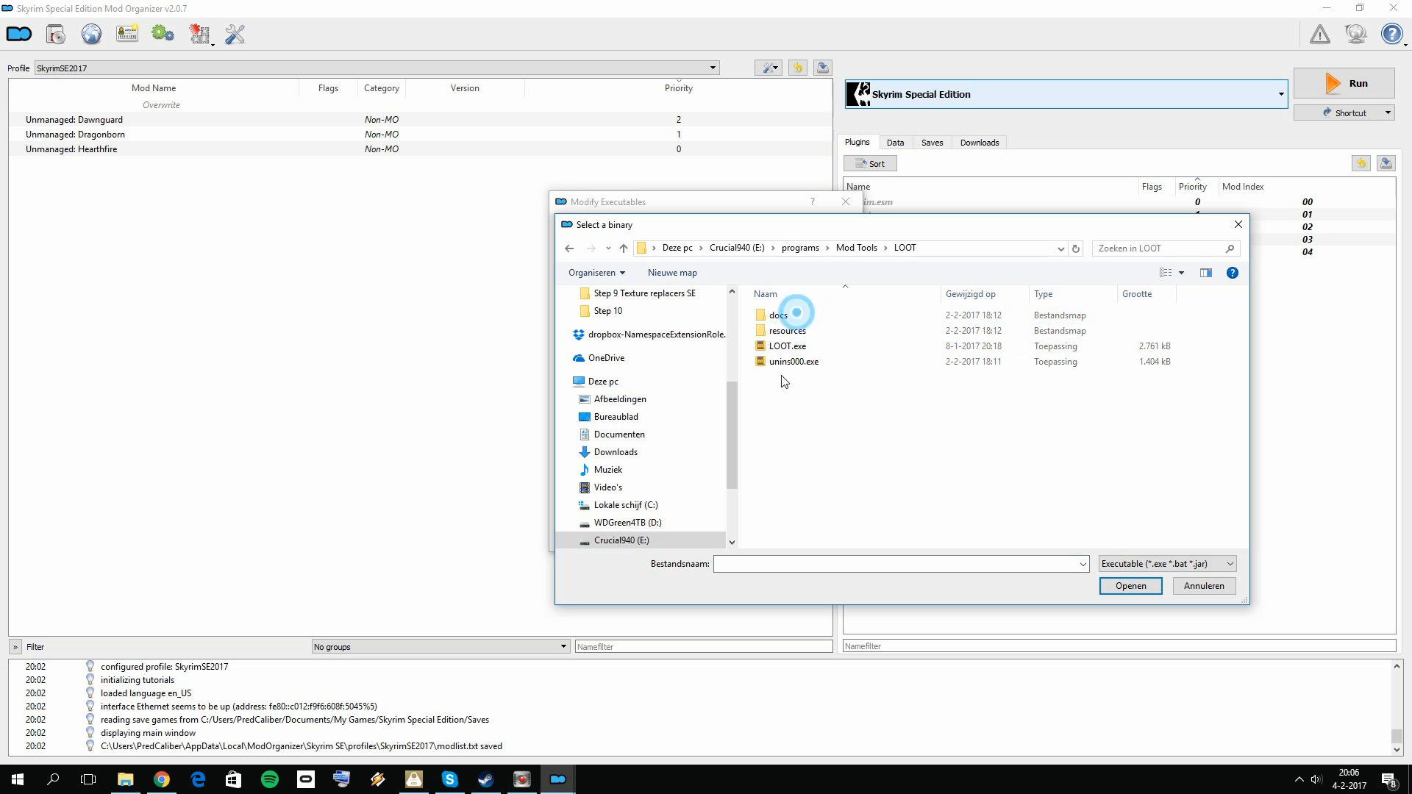
left_click(1204, 586)
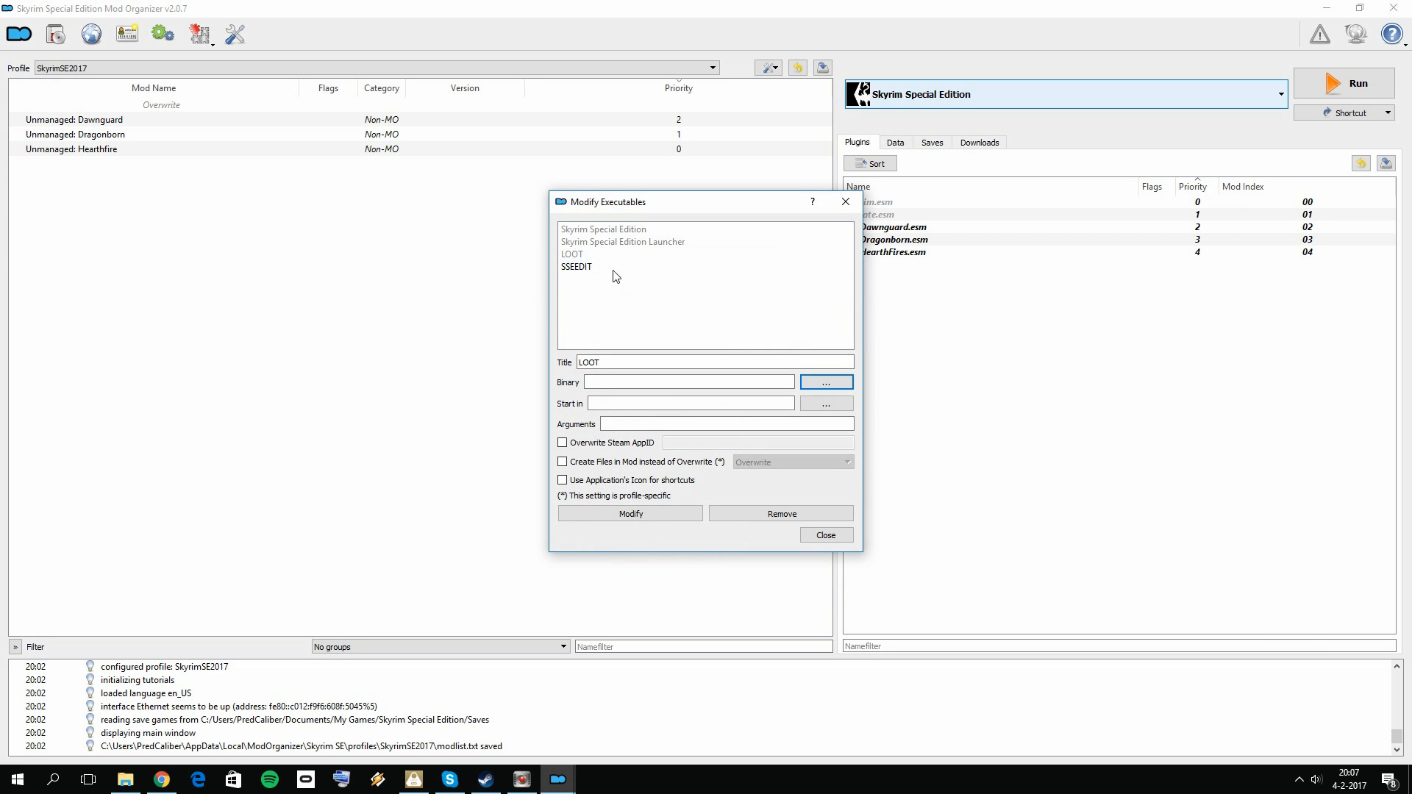
Step: Check the SSEEDIT entry's settings, close the configuration and review the list of runnable executables
left_click(593, 268)
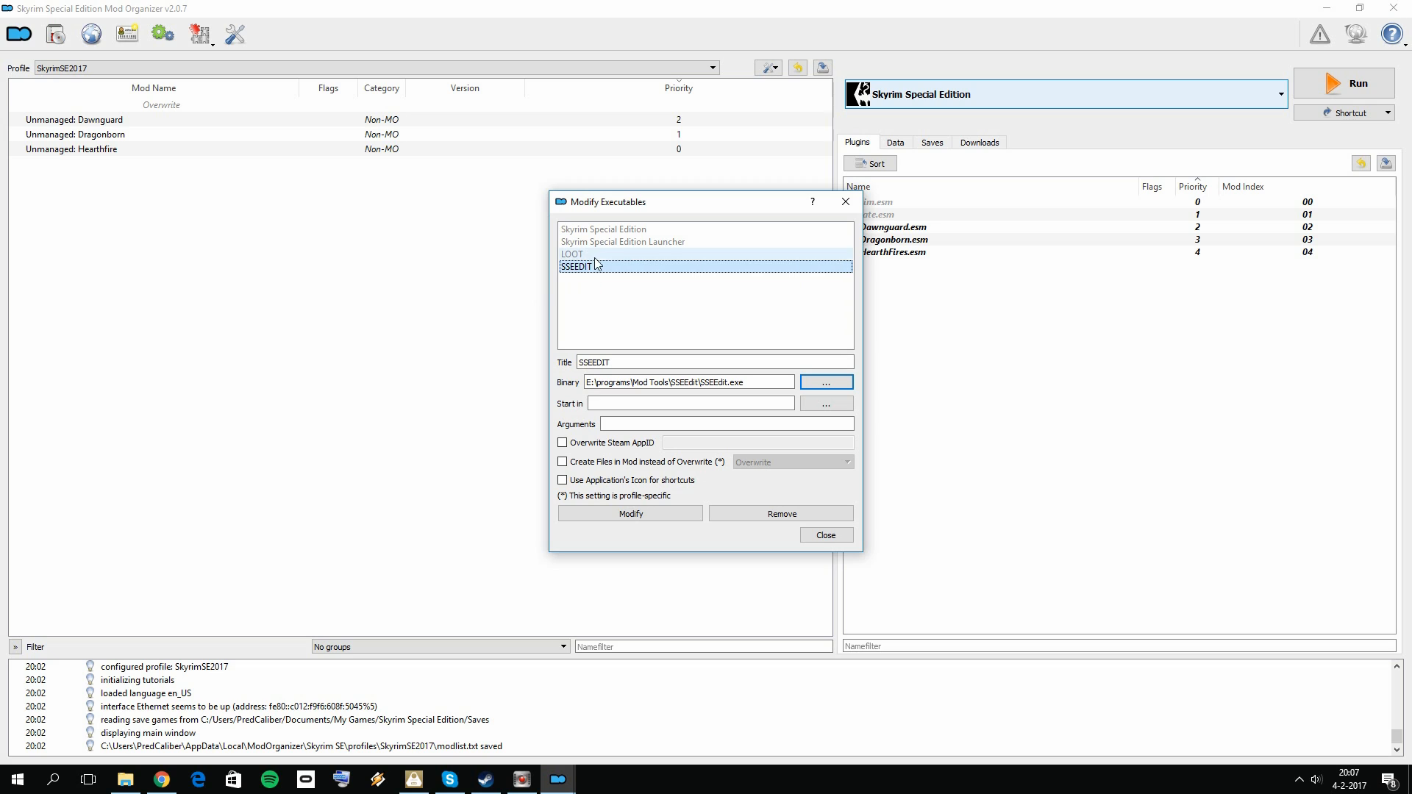
left_click(819, 537)
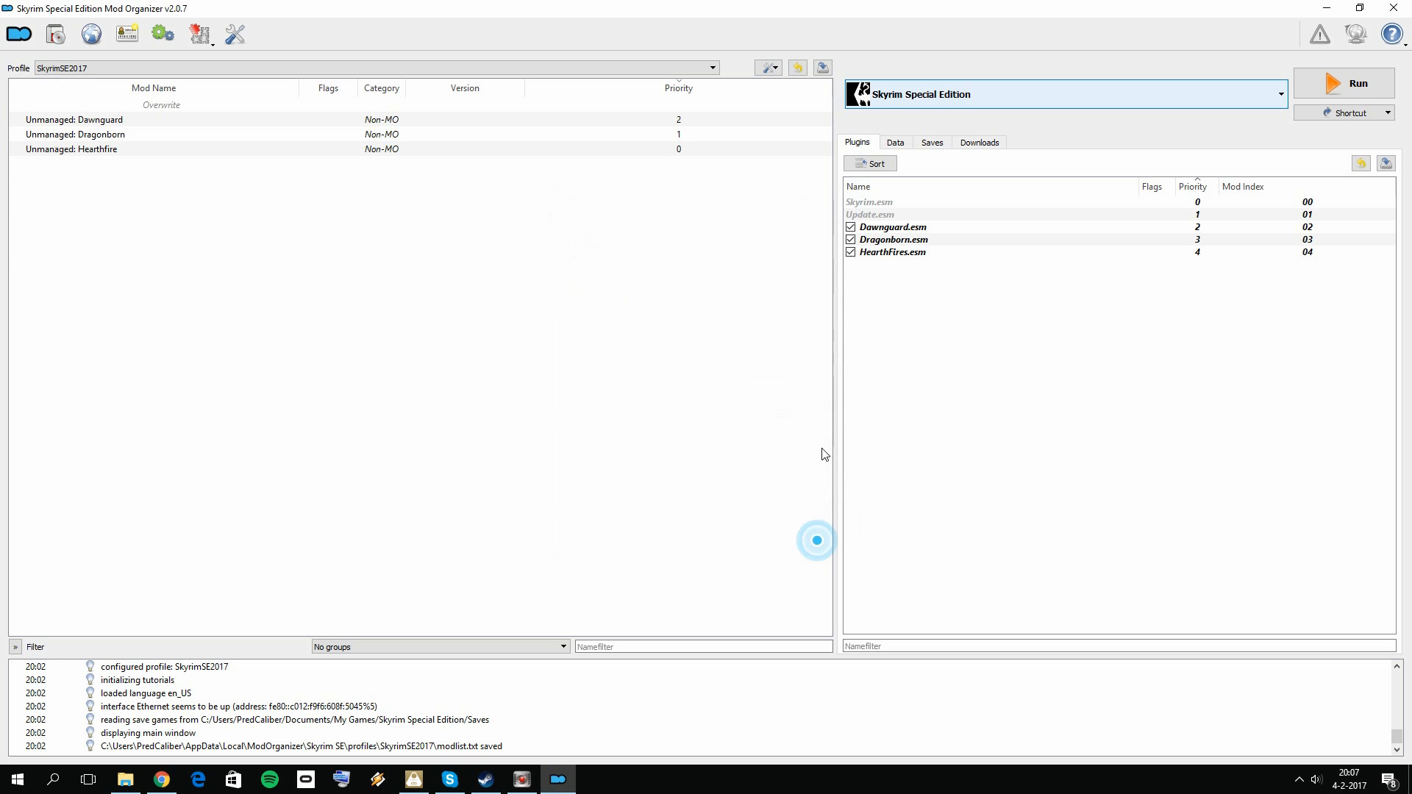
left_click(948, 86)
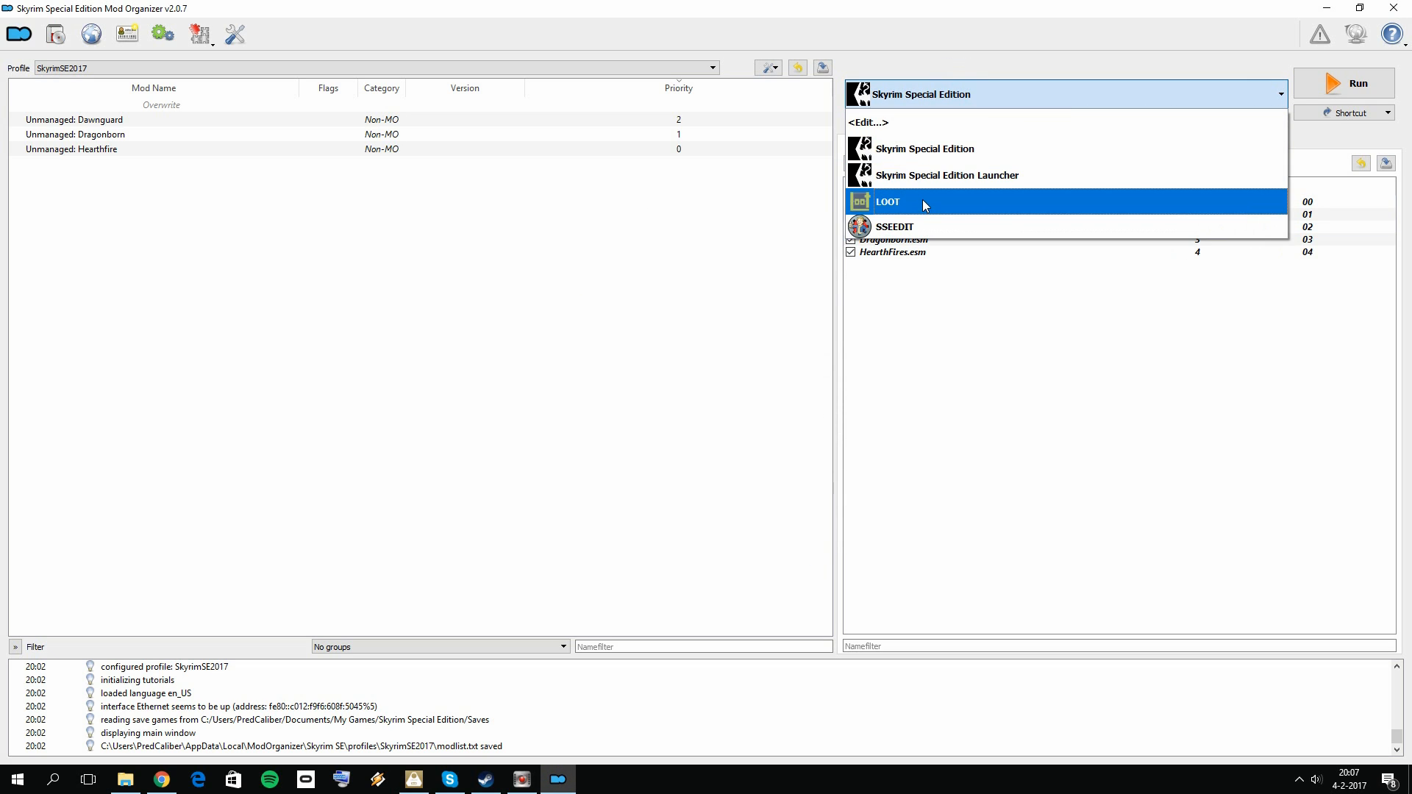
left_click(1069, 392)
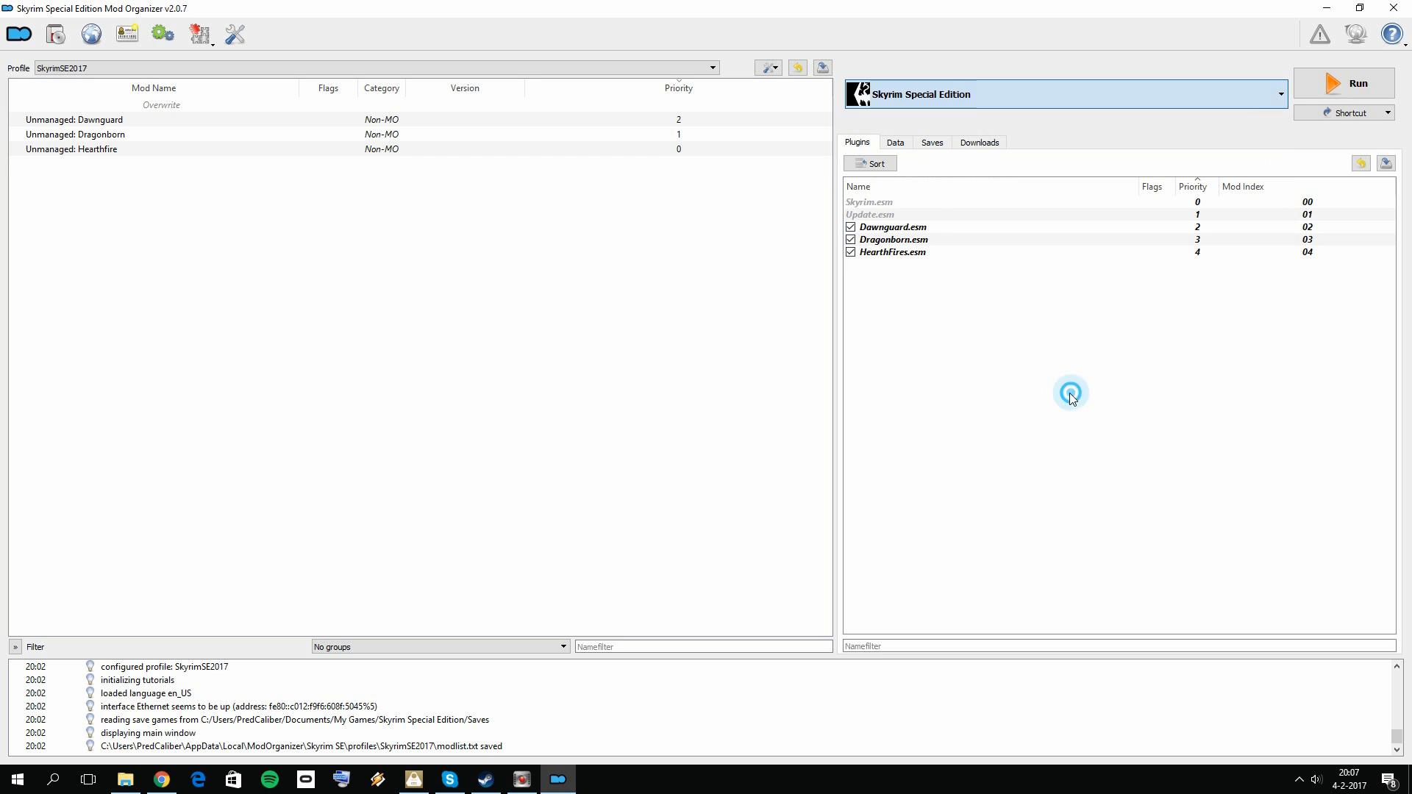
left_click(924, 99)
left_click(928, 99)
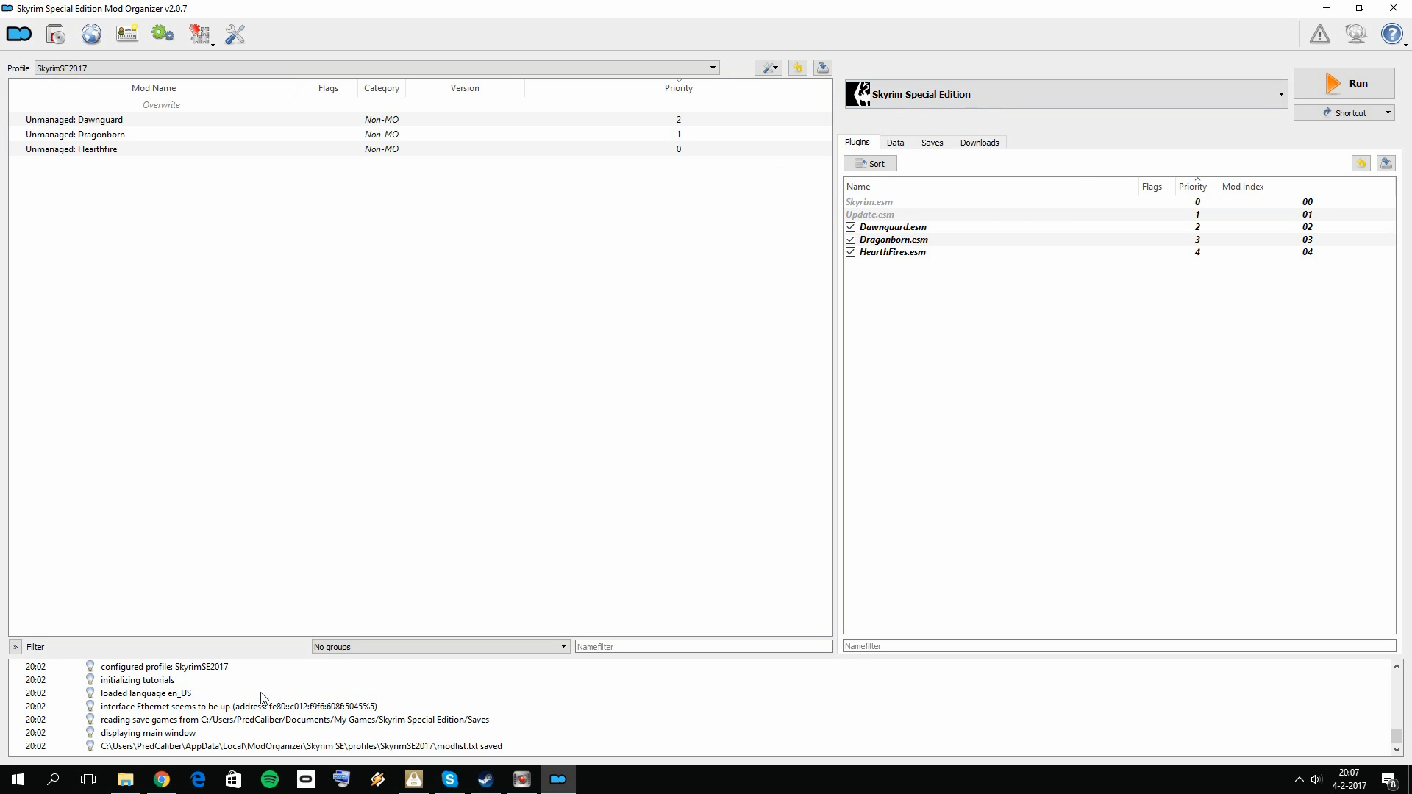
Step: Switch to File Explorer, examine the contents of the SSEEdit folder in Mod Tools, and minimize the window
left_click(125, 778)
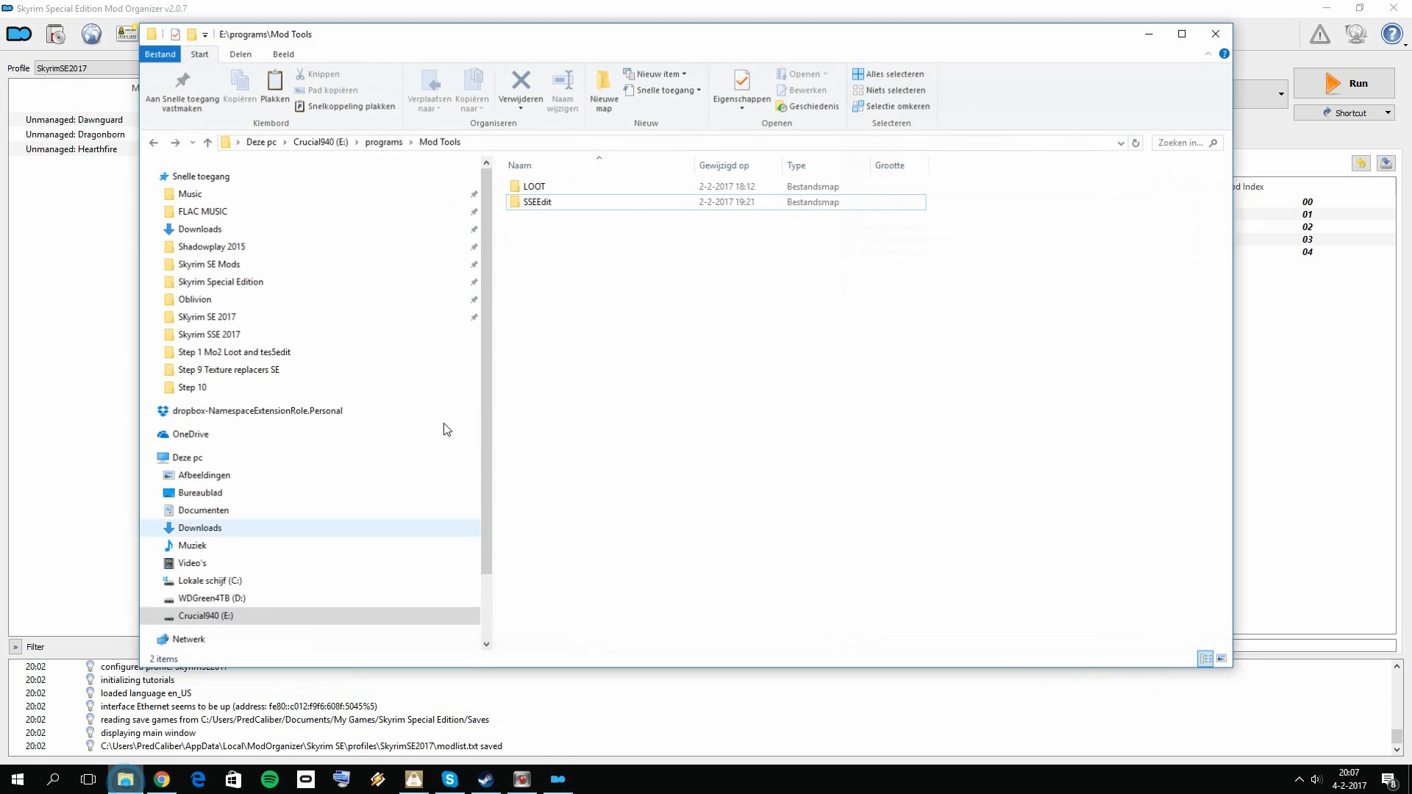
double_click(583, 200)
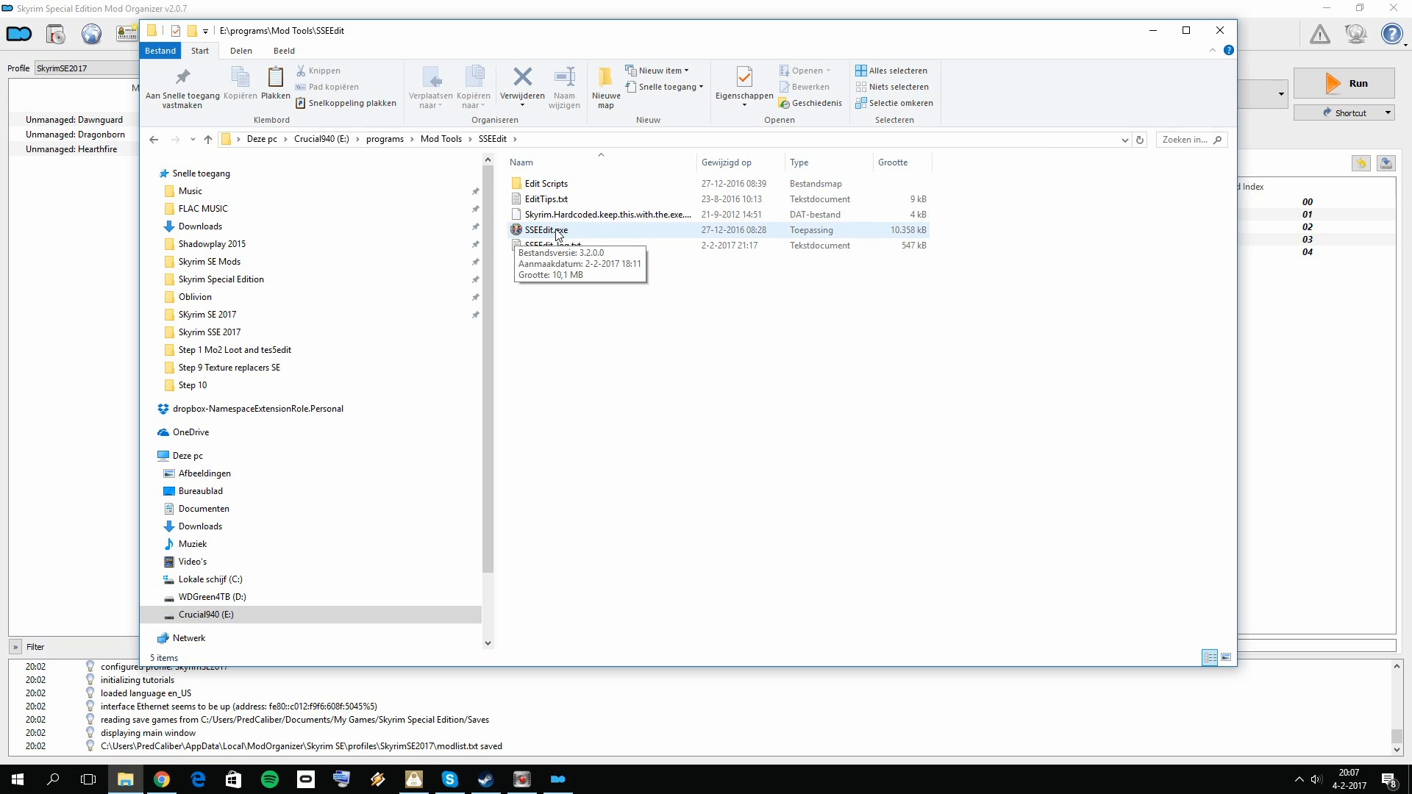
left_click(1153, 34)
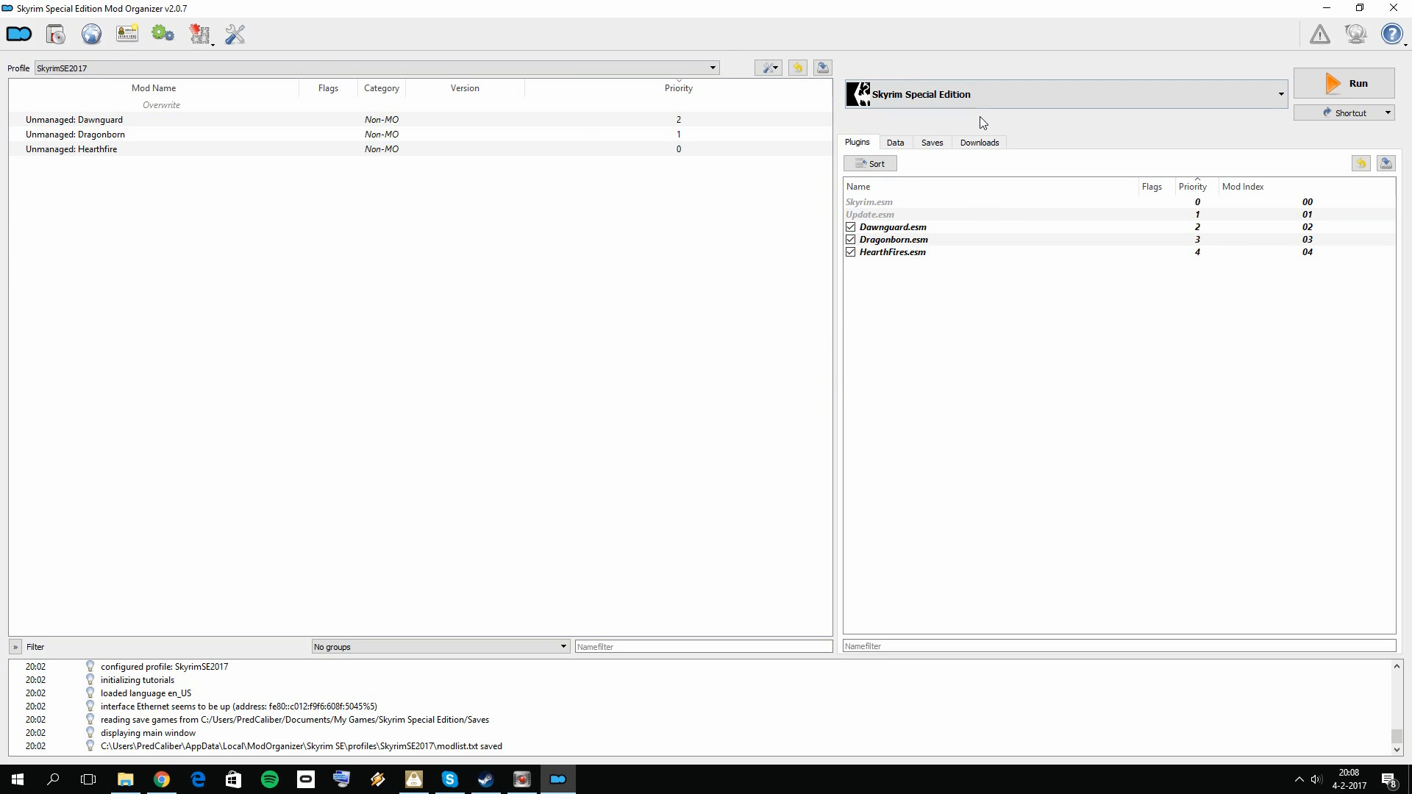
Step: Select SSEEDIT as the executable and run it through Mod Organizer
left_click(981, 96)
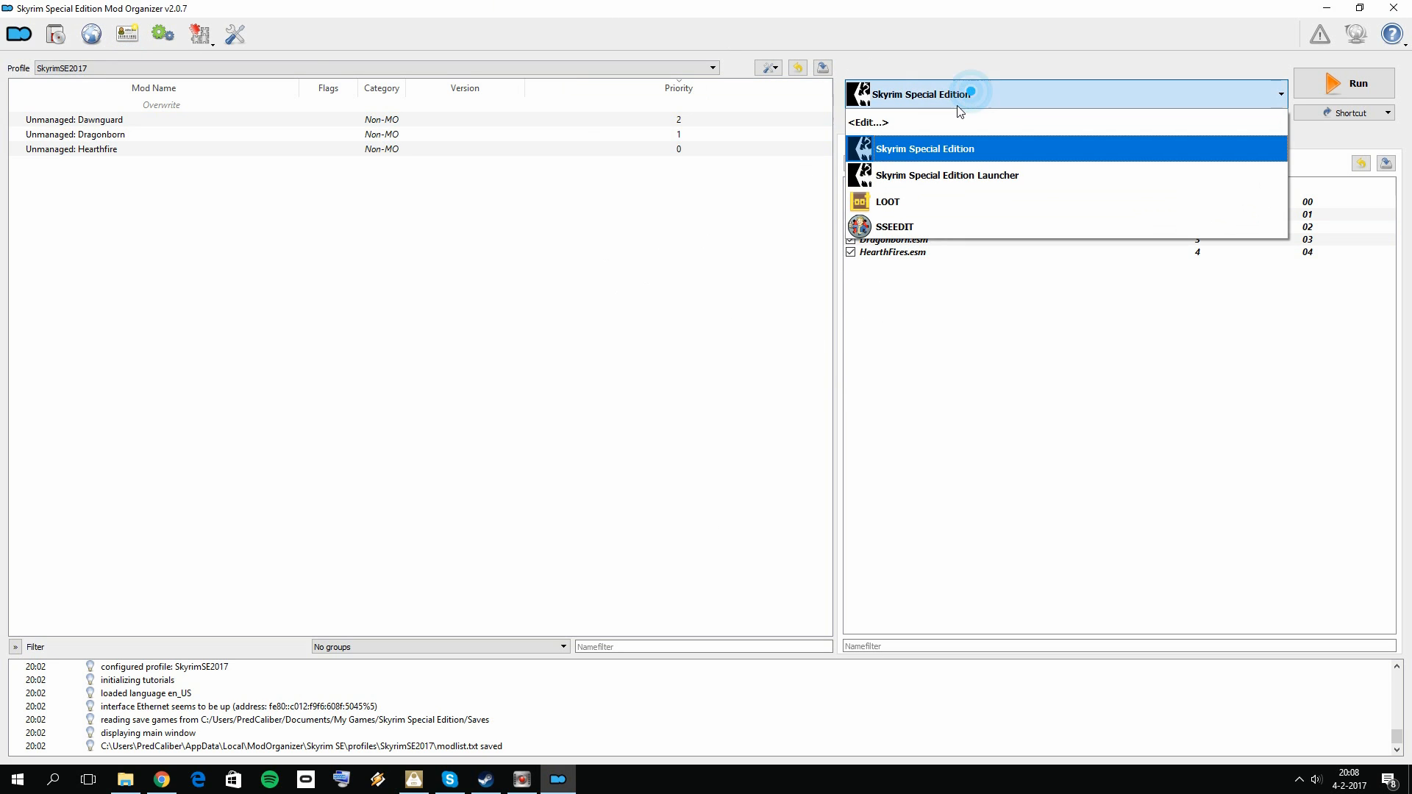
left_click(912, 223)
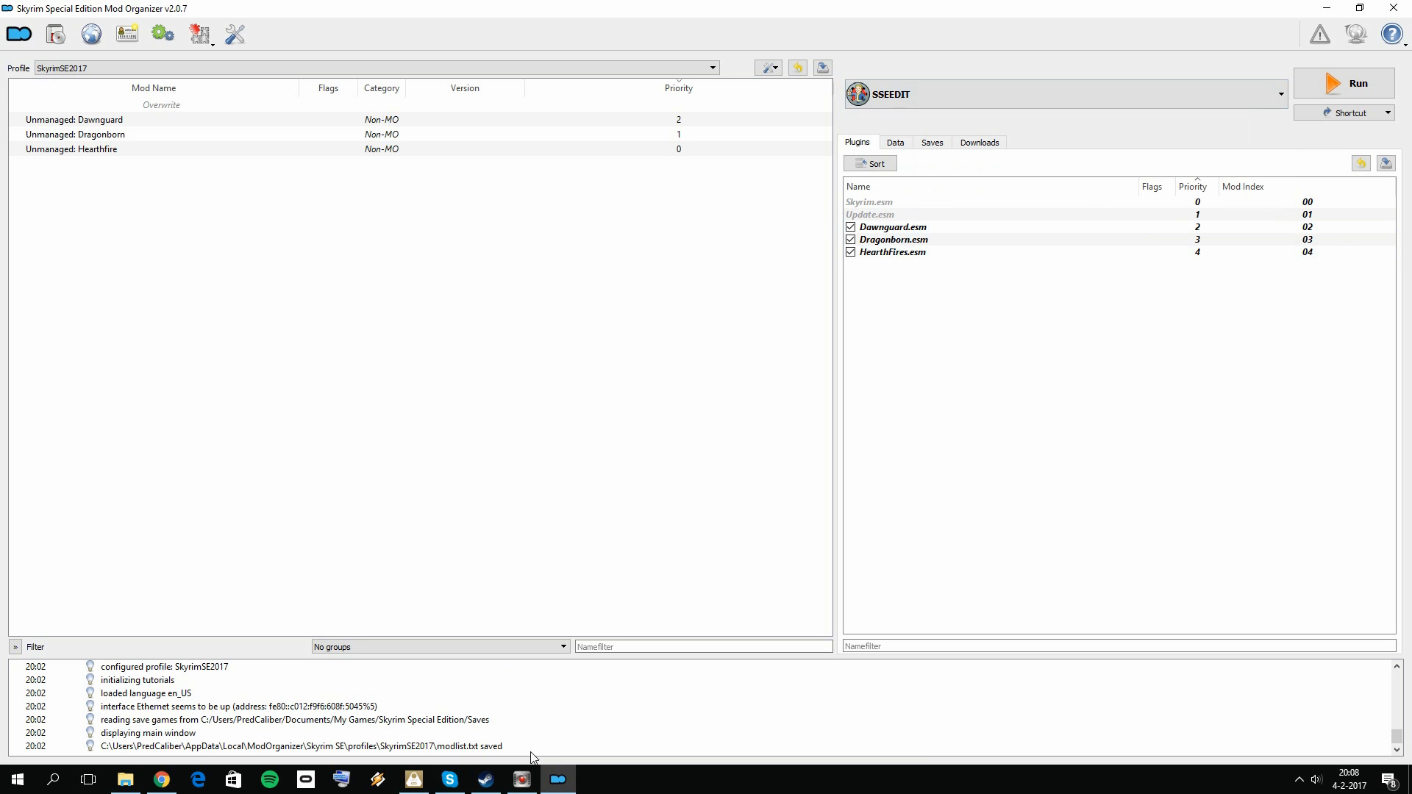
left_click(903, 97)
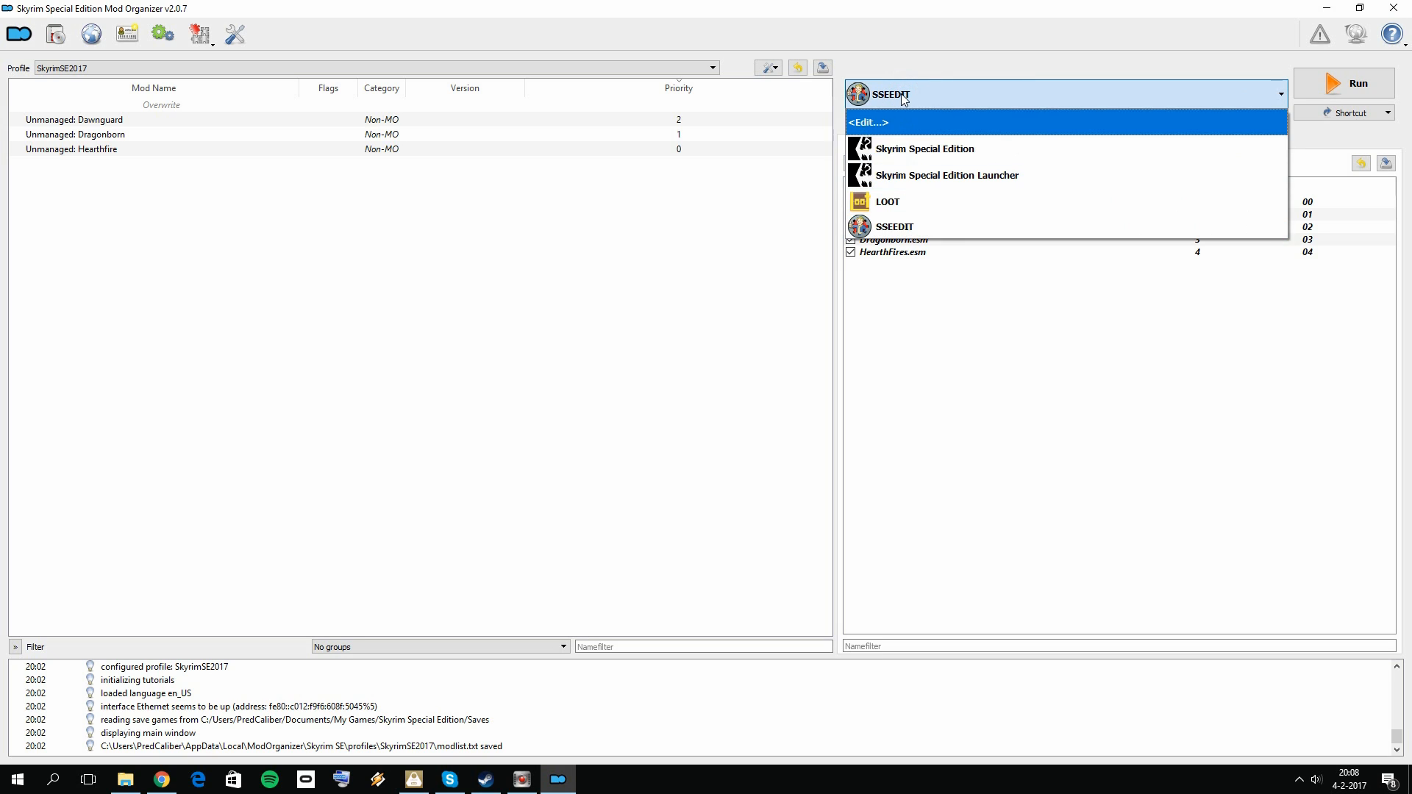
left_click(905, 225)
left_click(1339, 76)
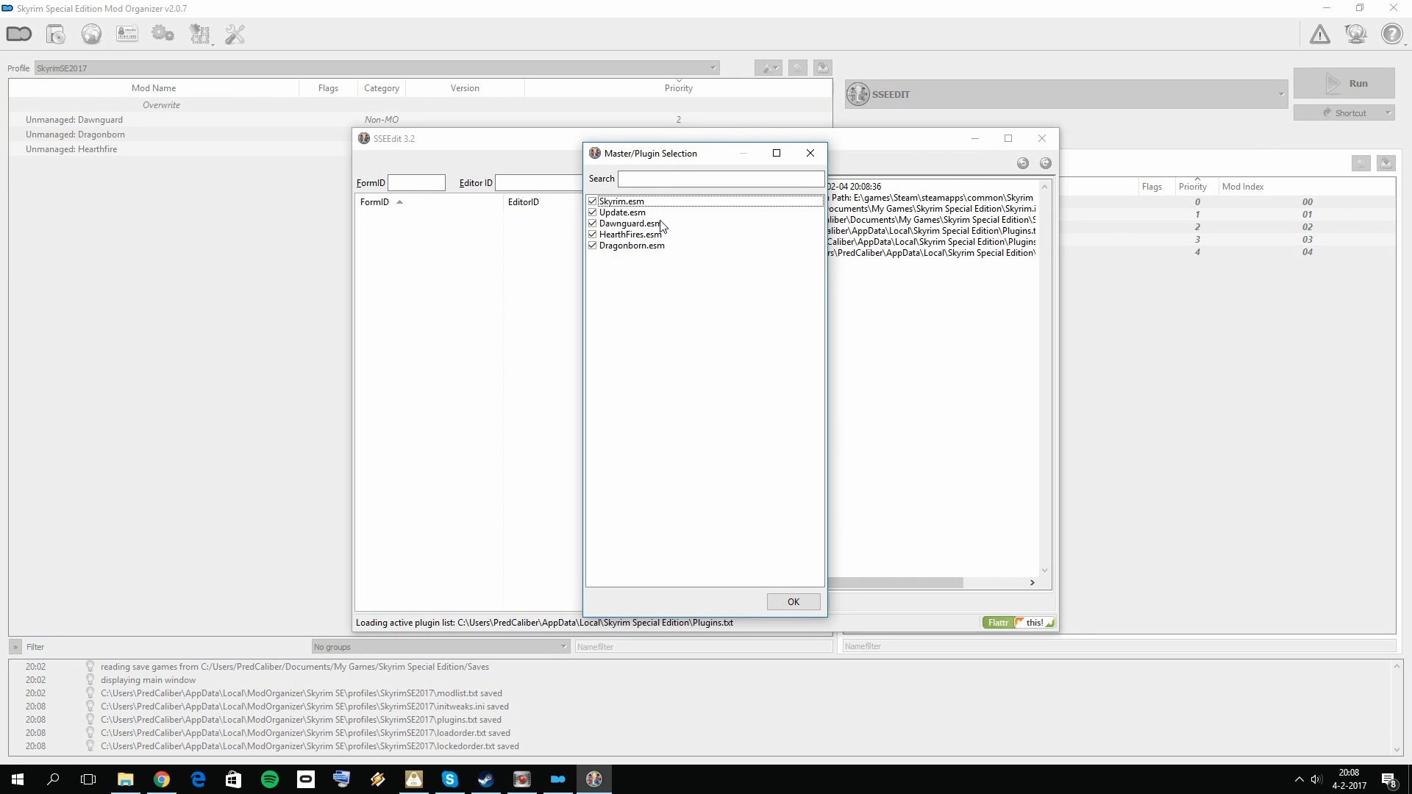
Step: Deselect all plugins, select only Skyrim.esm and Update.esm, and load them into SSEEdit
right_click(648, 230)
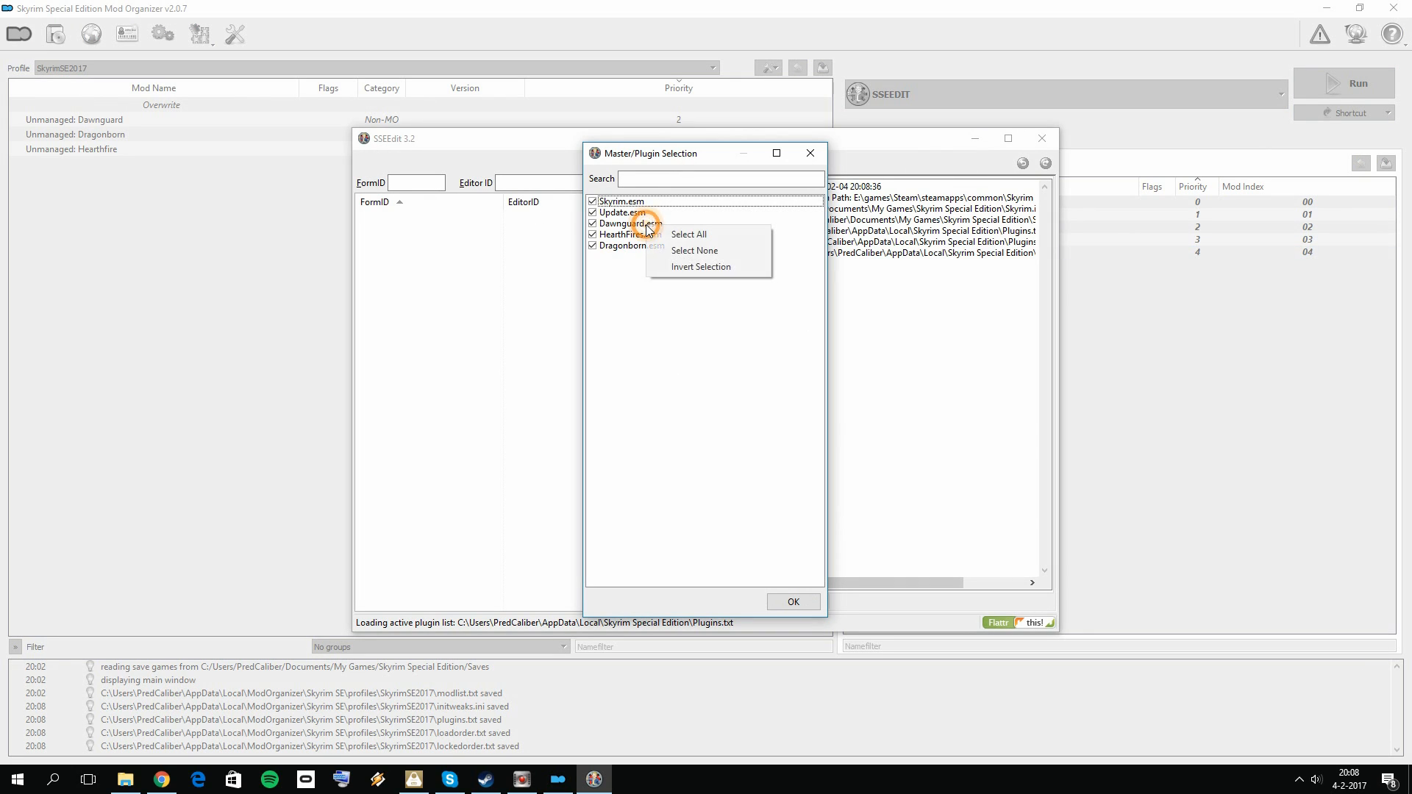
left_click(692, 252)
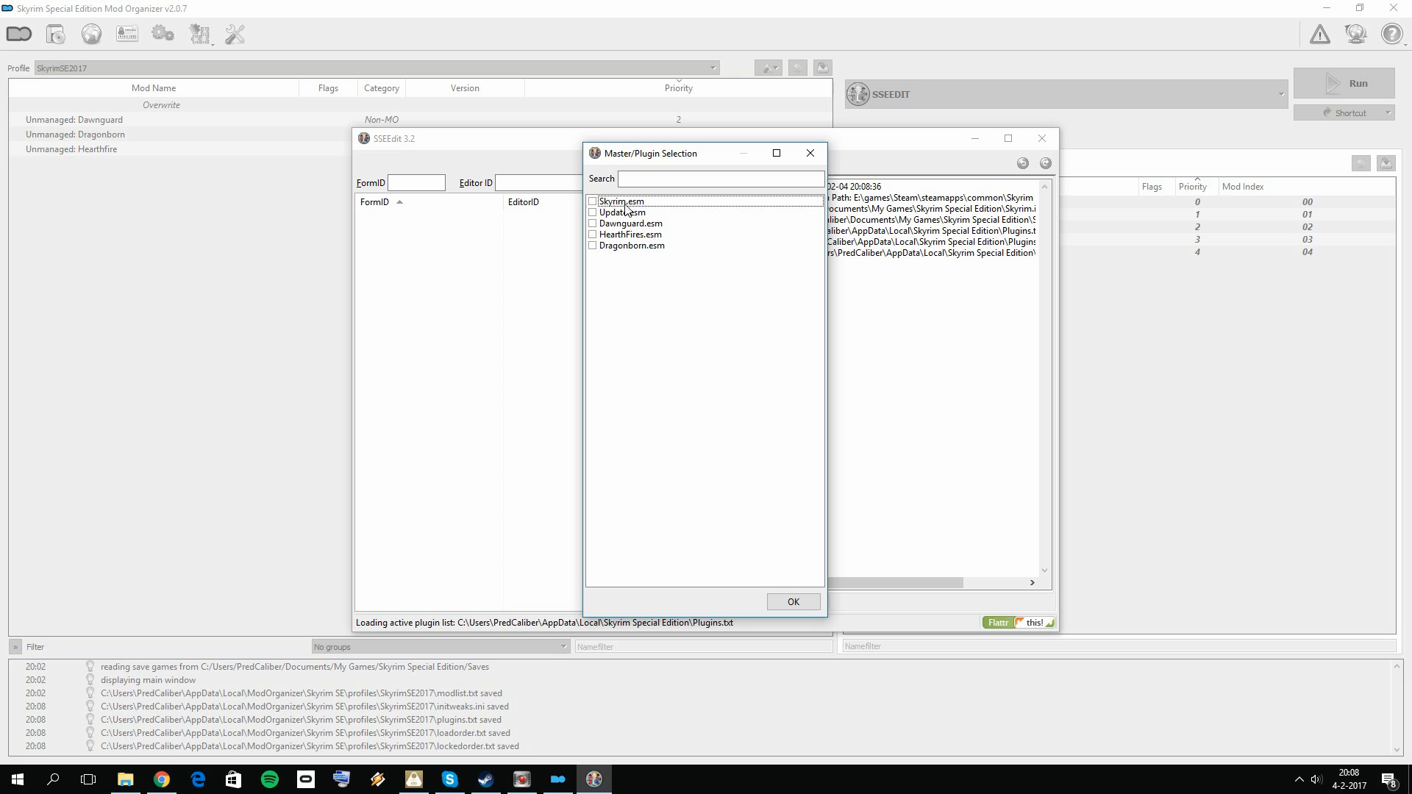
left_click(592, 213)
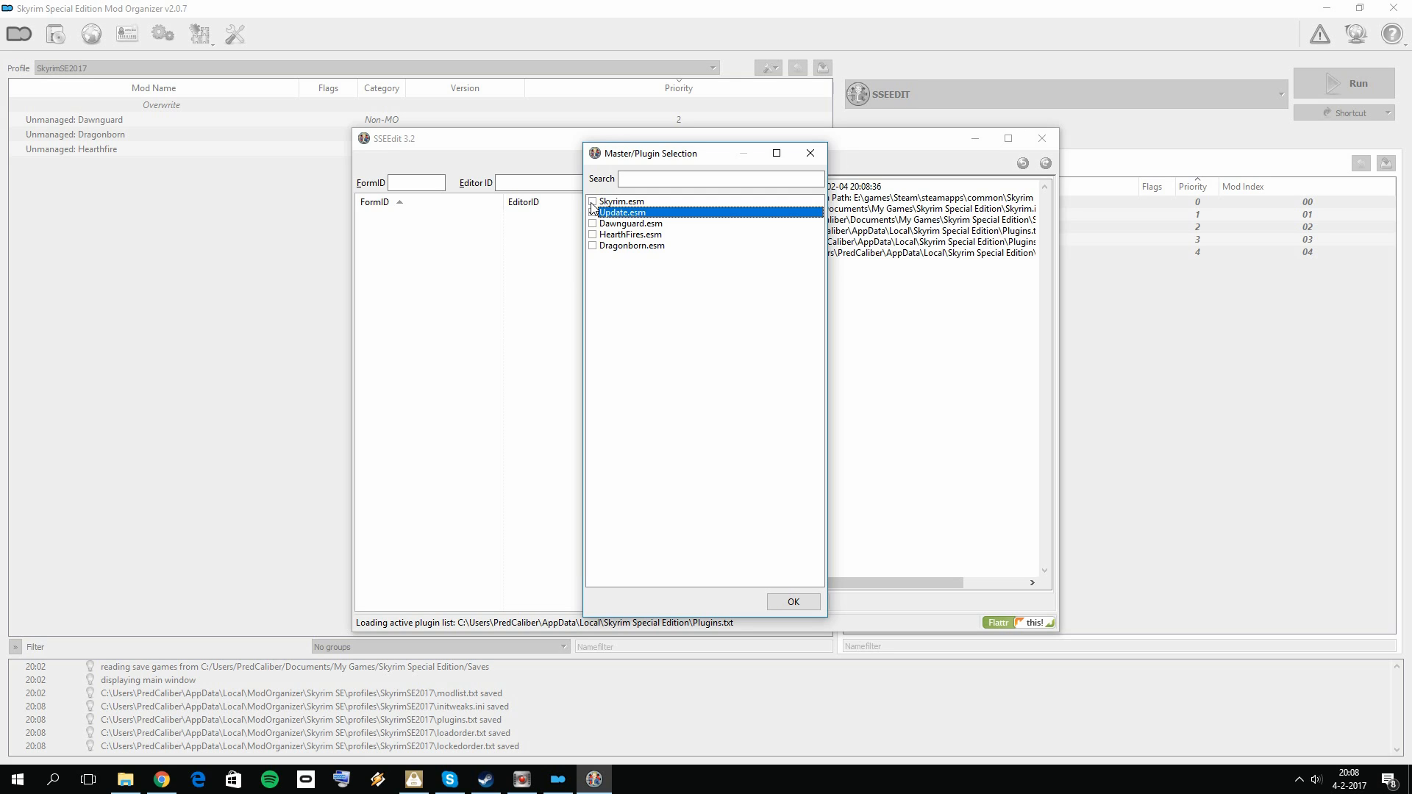
left_click(592, 213)
left_click(593, 202)
left_click(625, 213)
left_click(796, 601)
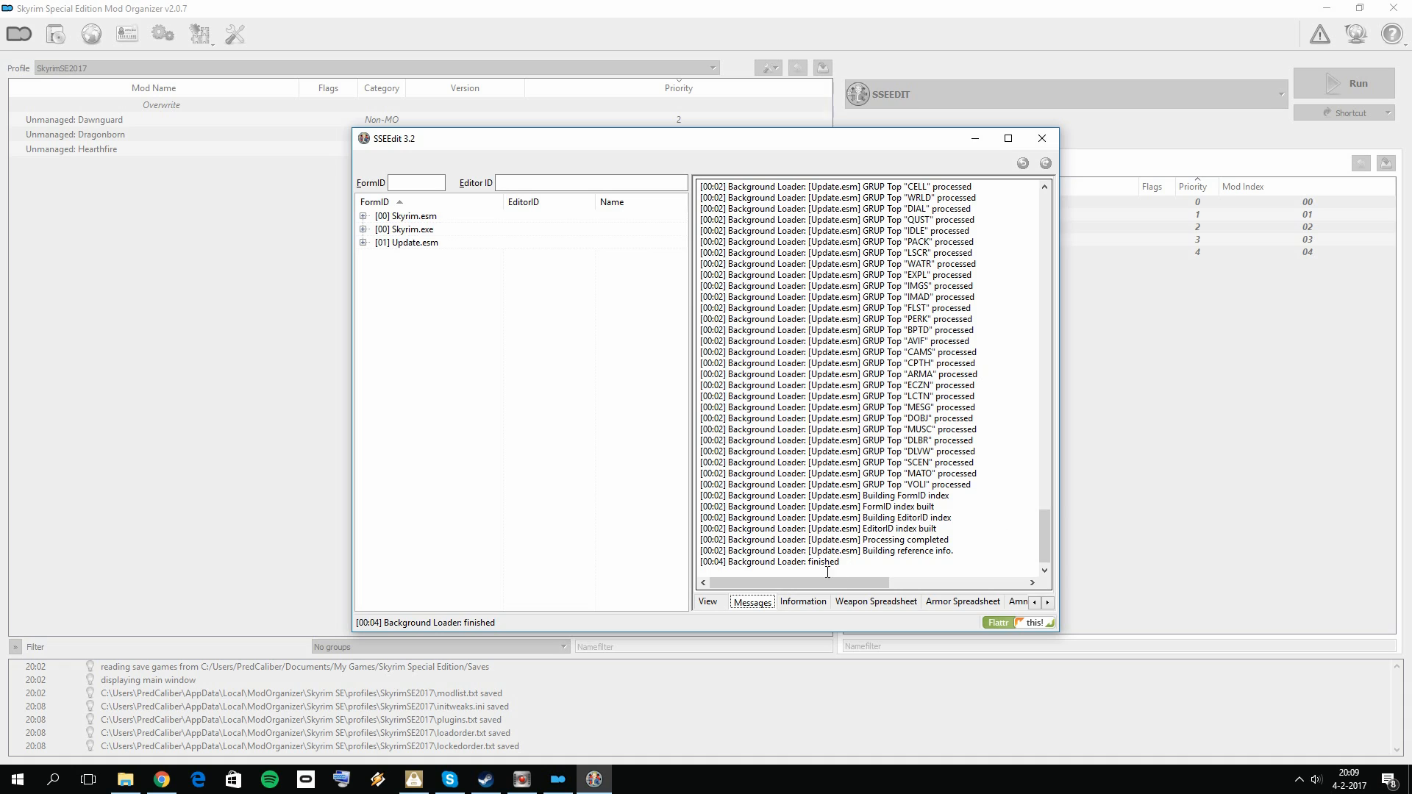
Step: Apply the cleaning filter to Update.esm and remove its "Identical to Master" records, accepting the edit of the module file
right_click(423, 244)
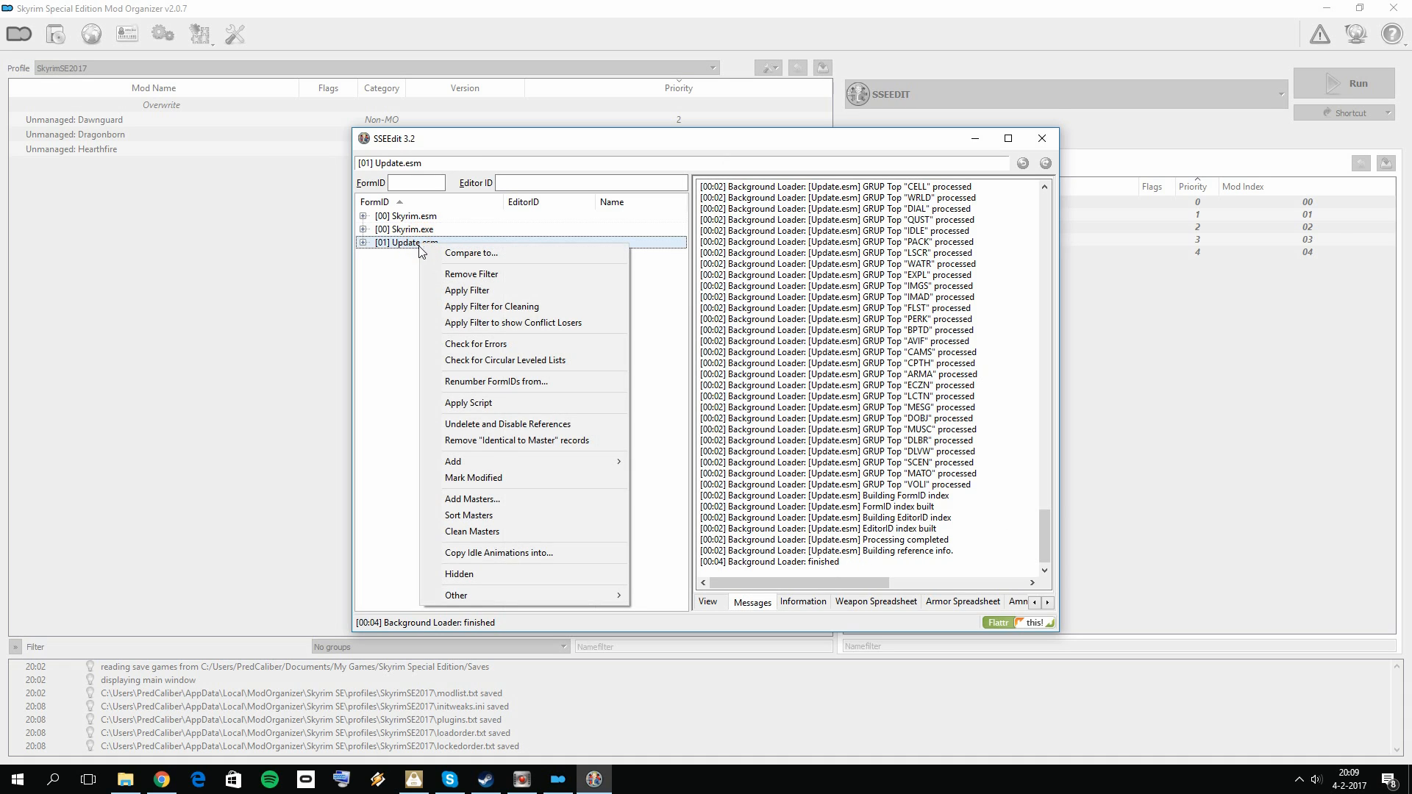
left_click(558, 313)
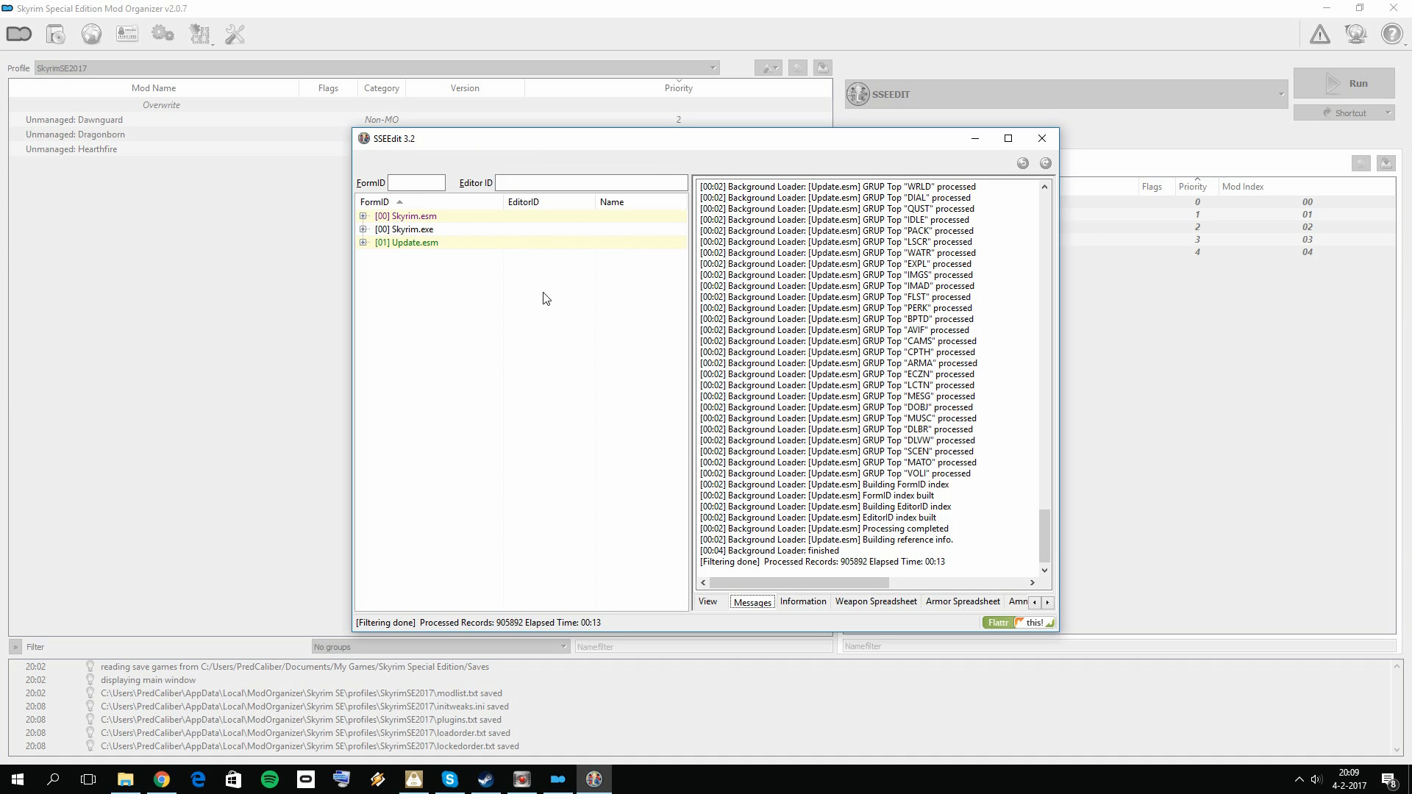
right_click(424, 248)
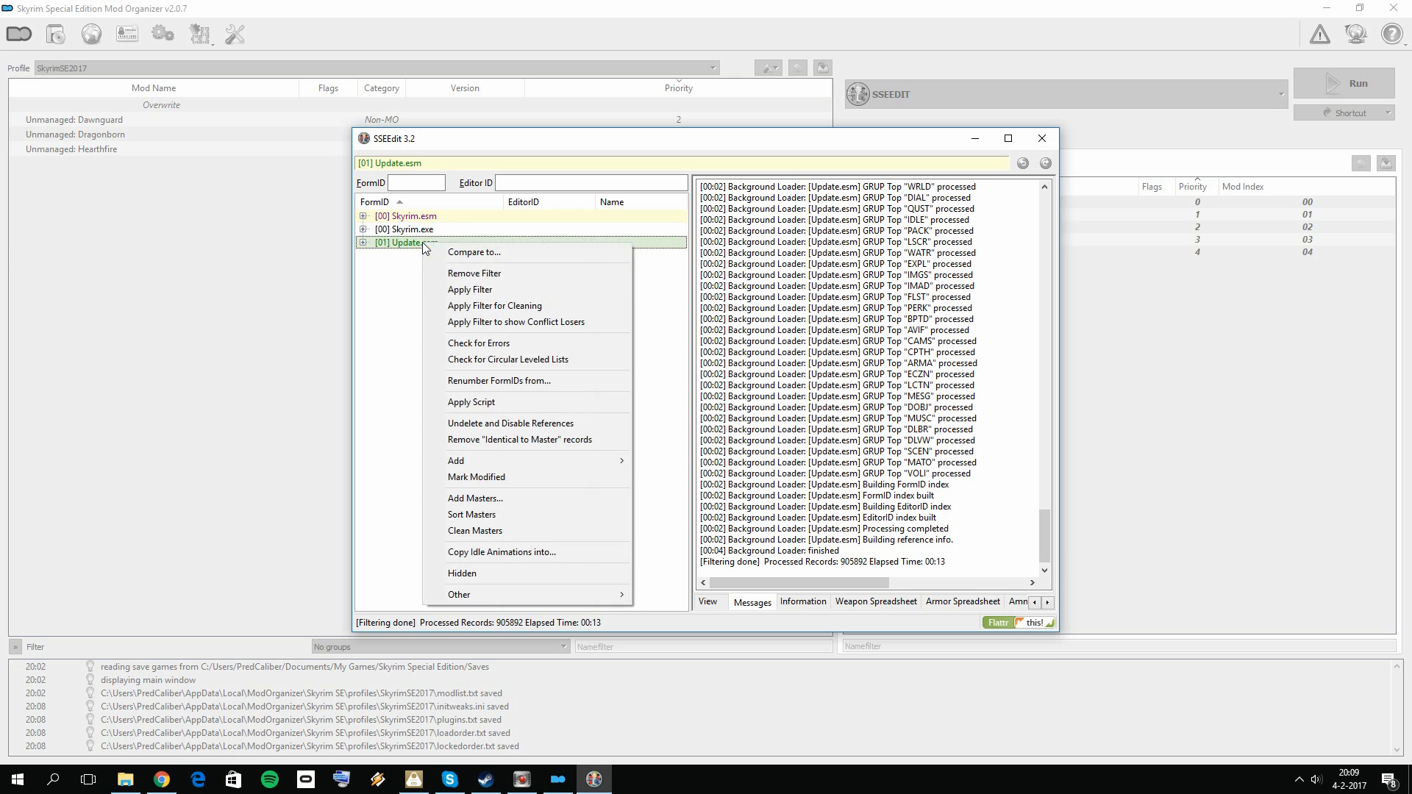
left_click(541, 441)
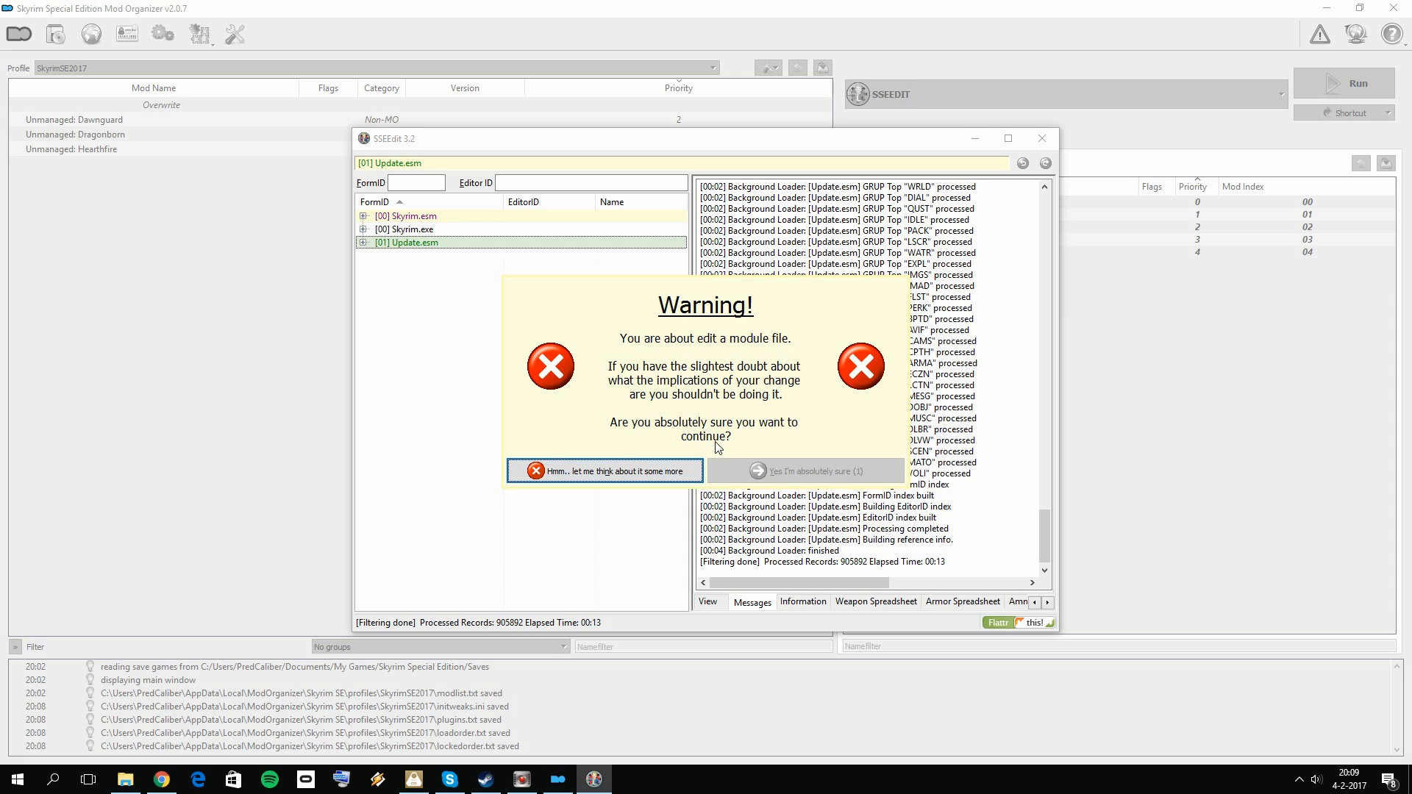
left_click(769, 468)
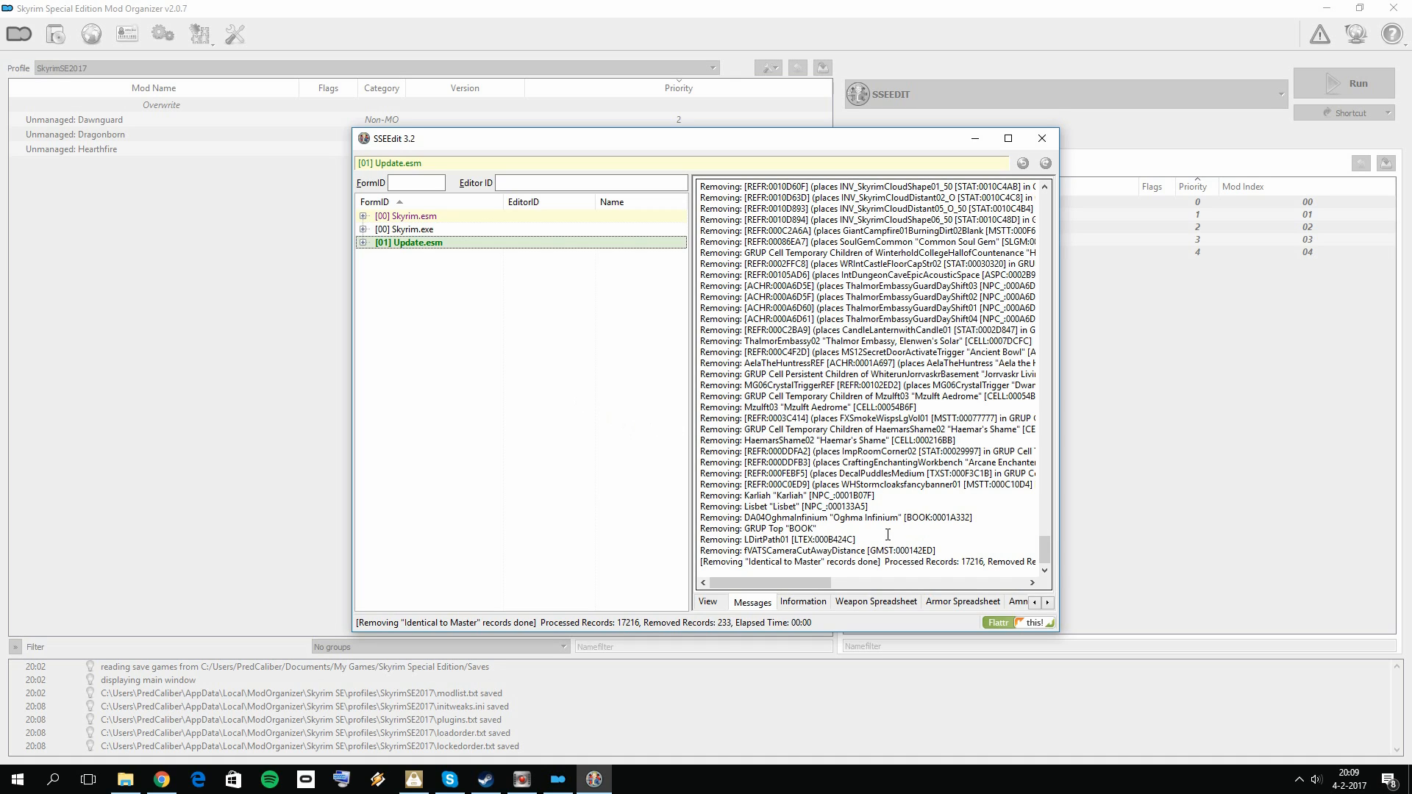
Step: Undelete and disable references in Update.esm, then close SSEEdit and save the changed plugin without a backup
right_click(444, 247)
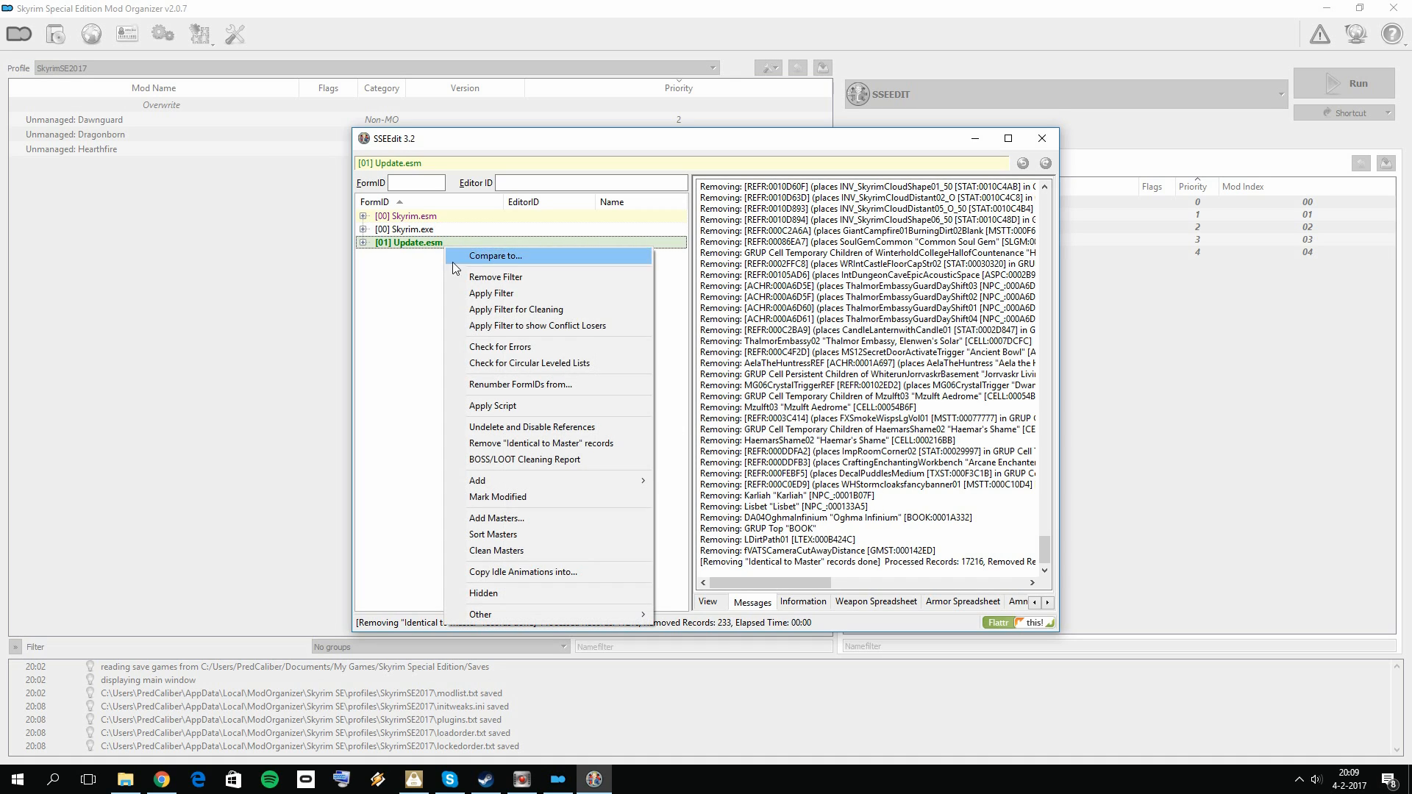
left_click(577, 431)
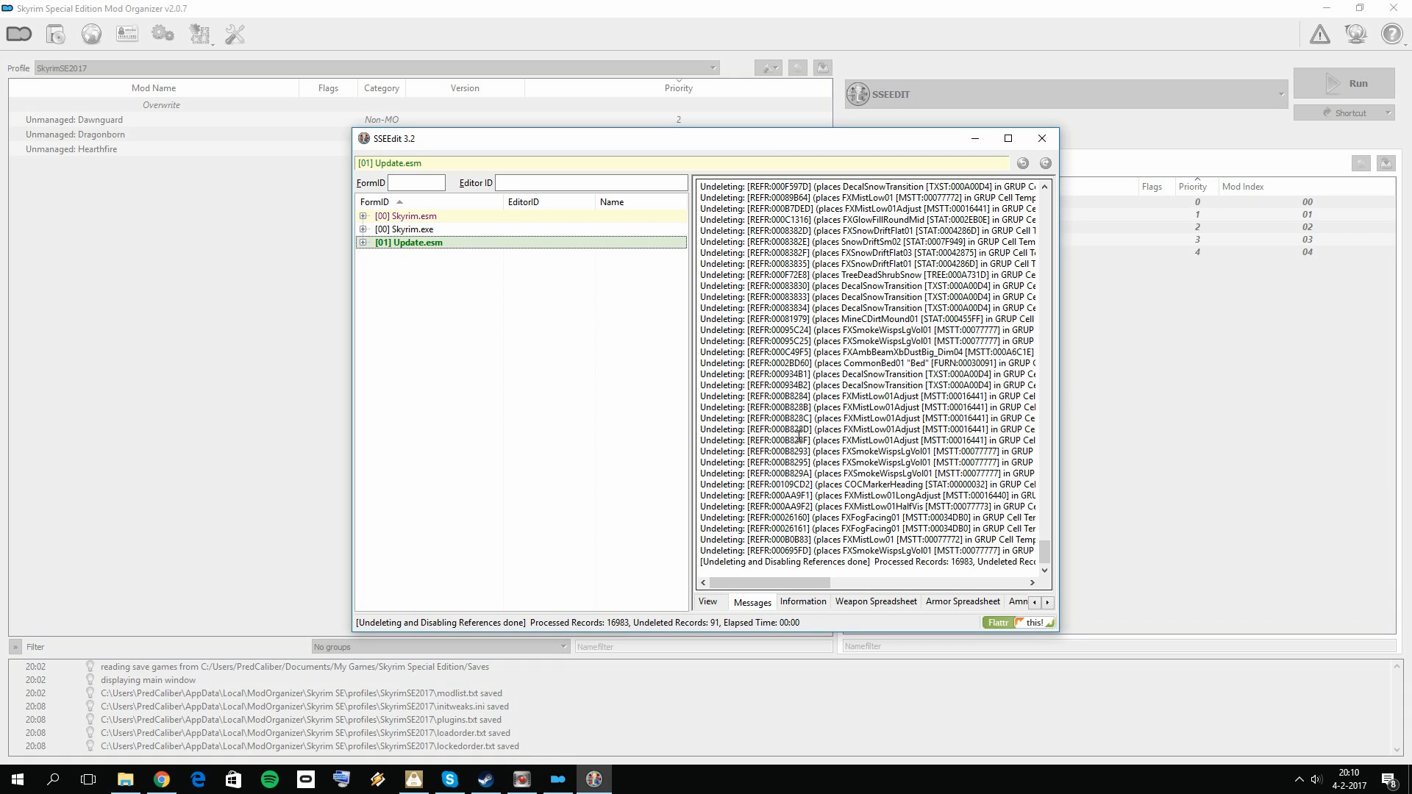
left_click(1053, 140)
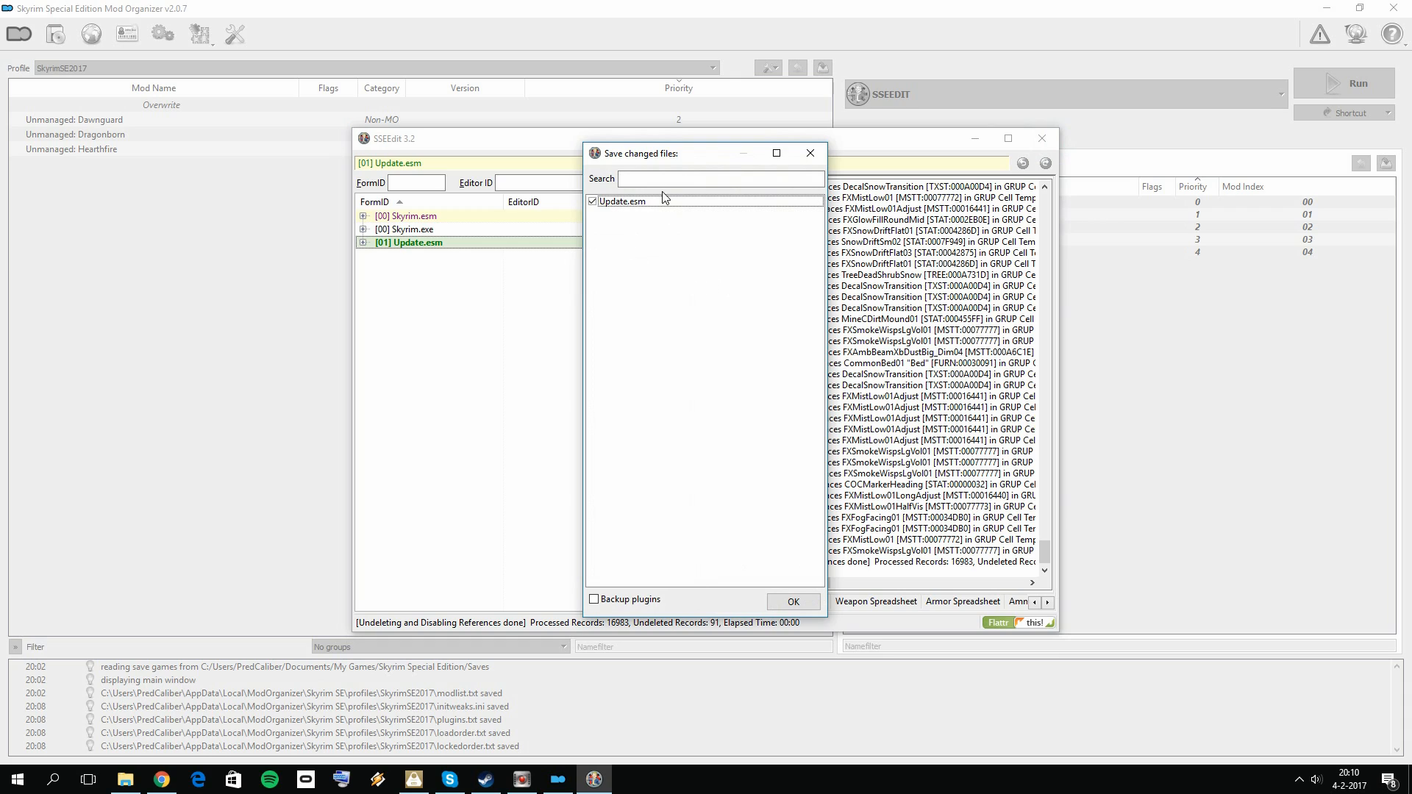
left_click(597, 601)
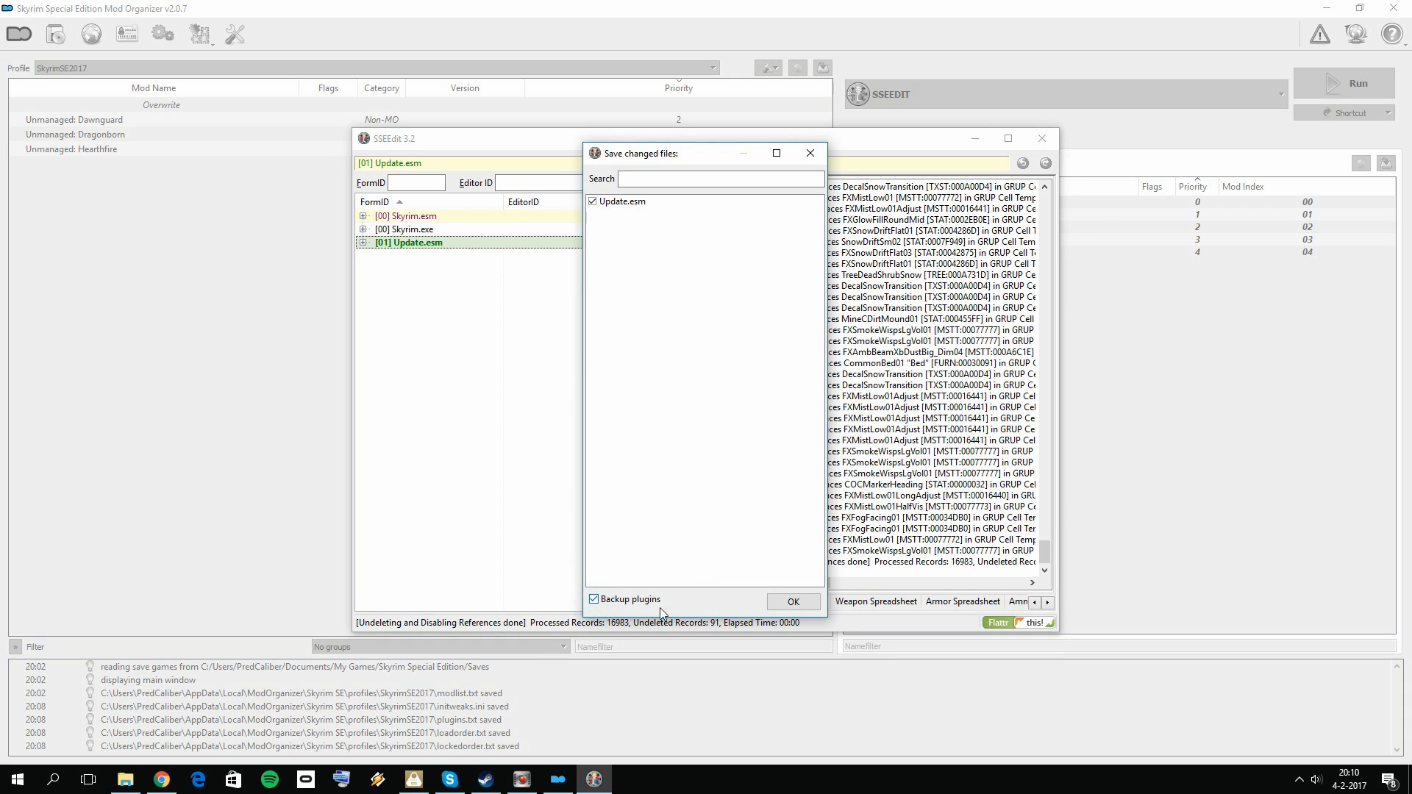
left_click(594, 600)
left_click(793, 602)
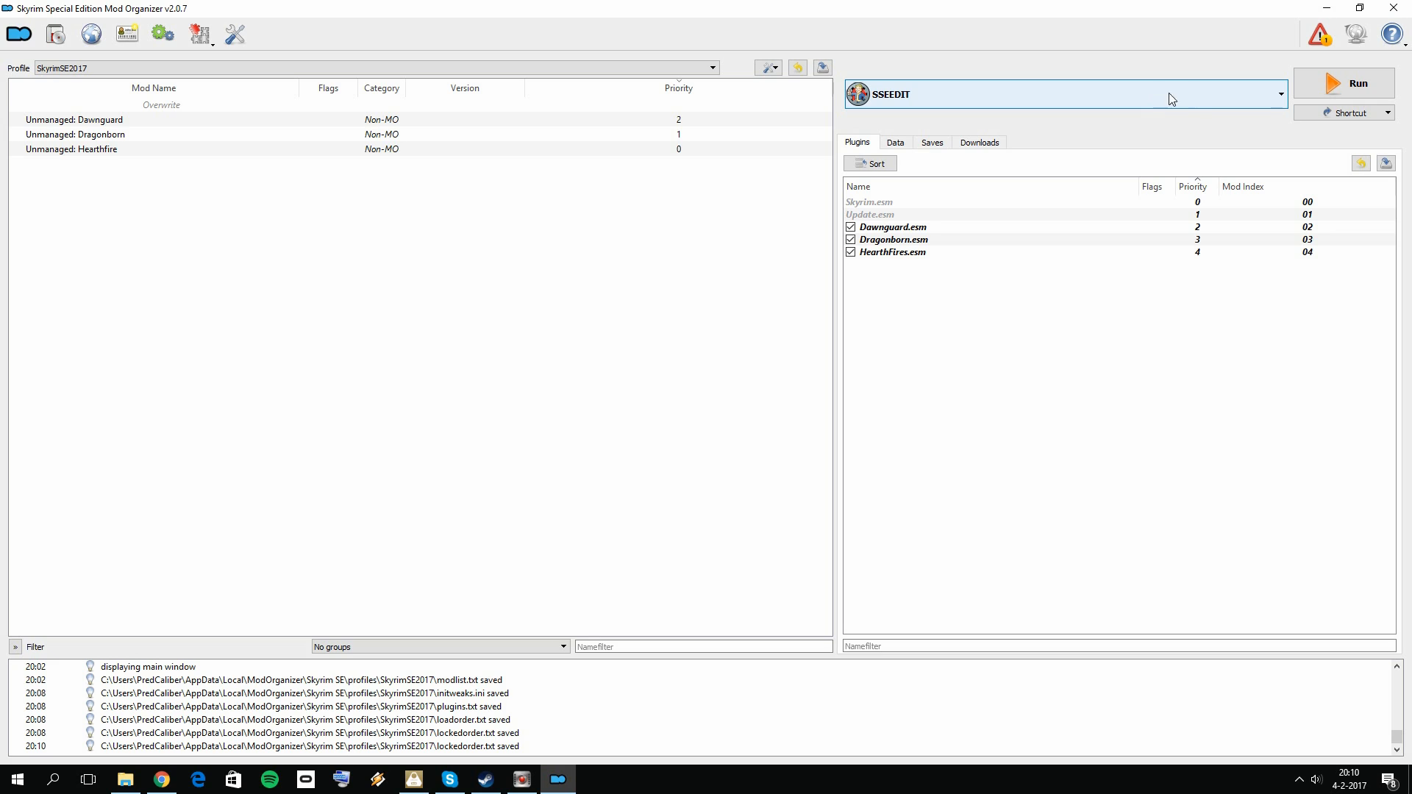
Step: Try to run SSEEDIT again through Mod Organizer and dismiss the dialogs
left_click(1337, 84)
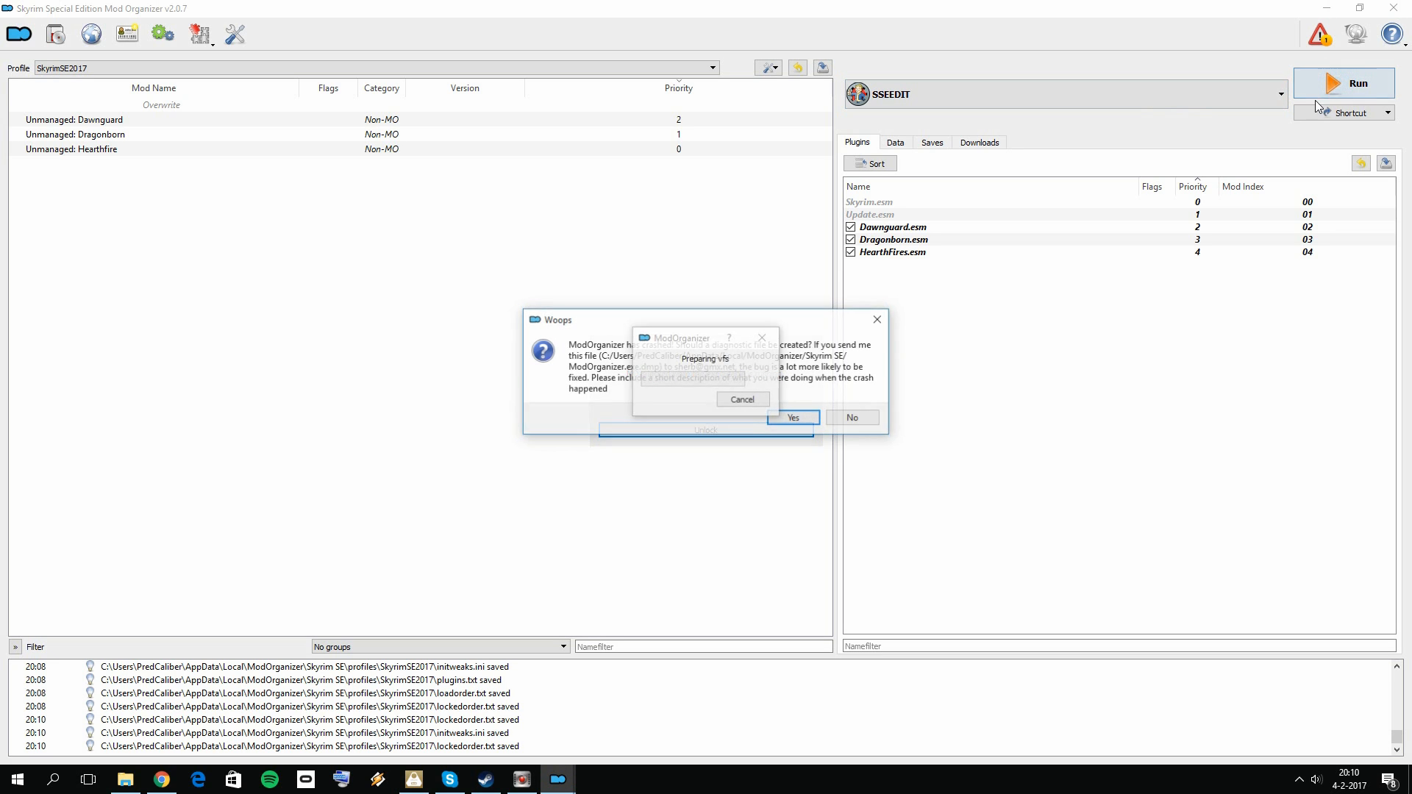
left_click(886, 320)
left_click(810, 403)
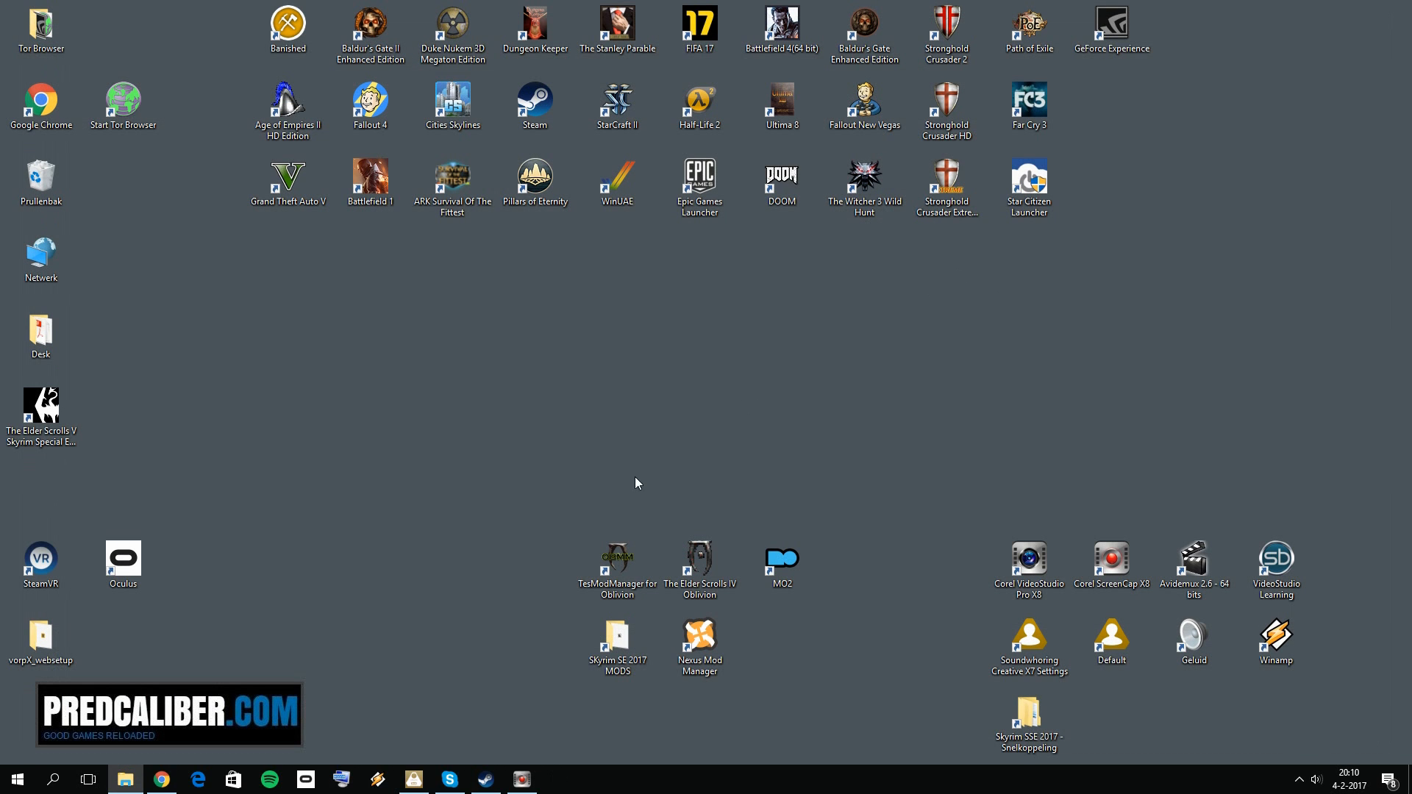
left_click(563, 420)
left_click(853, 378)
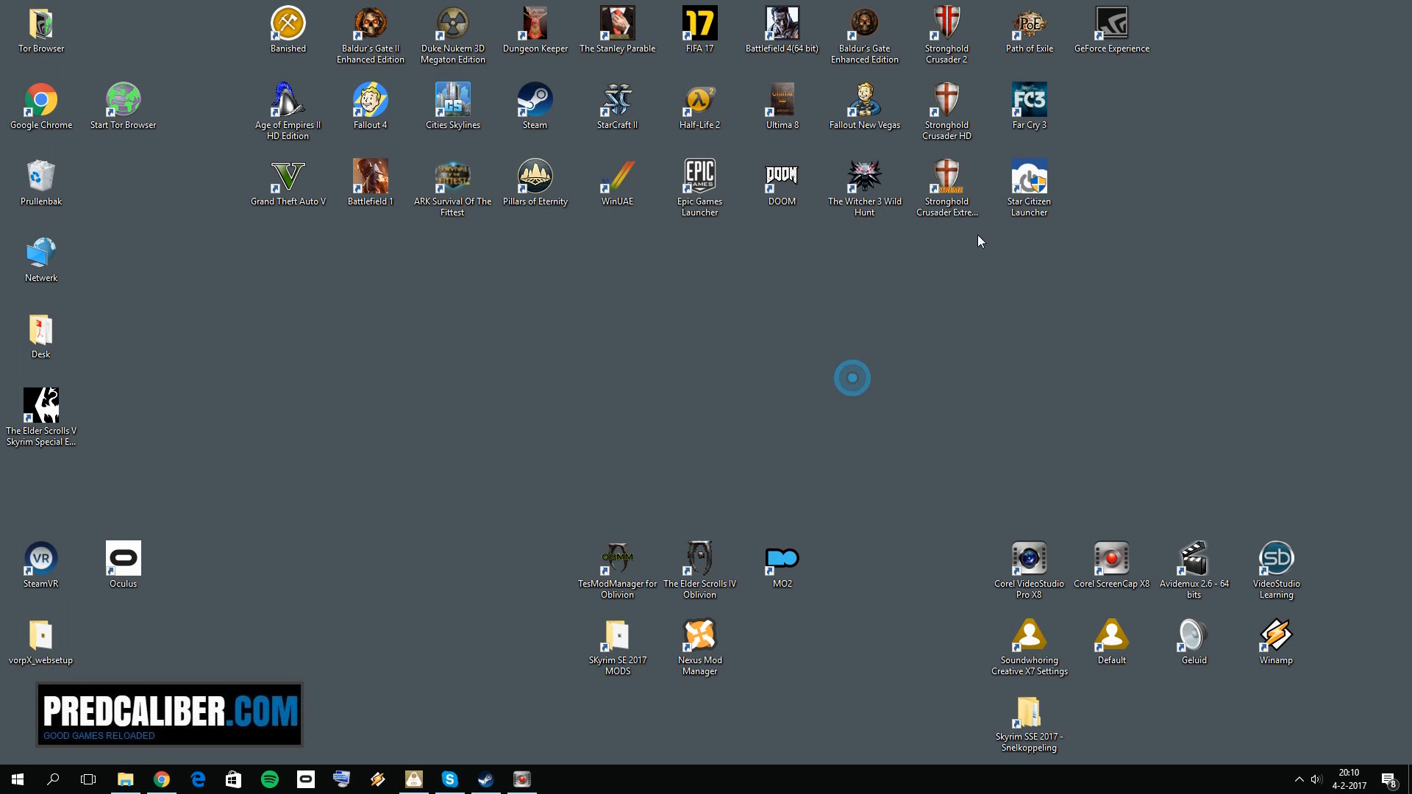
Step: Reopen Mod Organizer and load only Skyrim.esm, Update.esm and Dawnguard.esm into SSEEdit
double_click(780, 545)
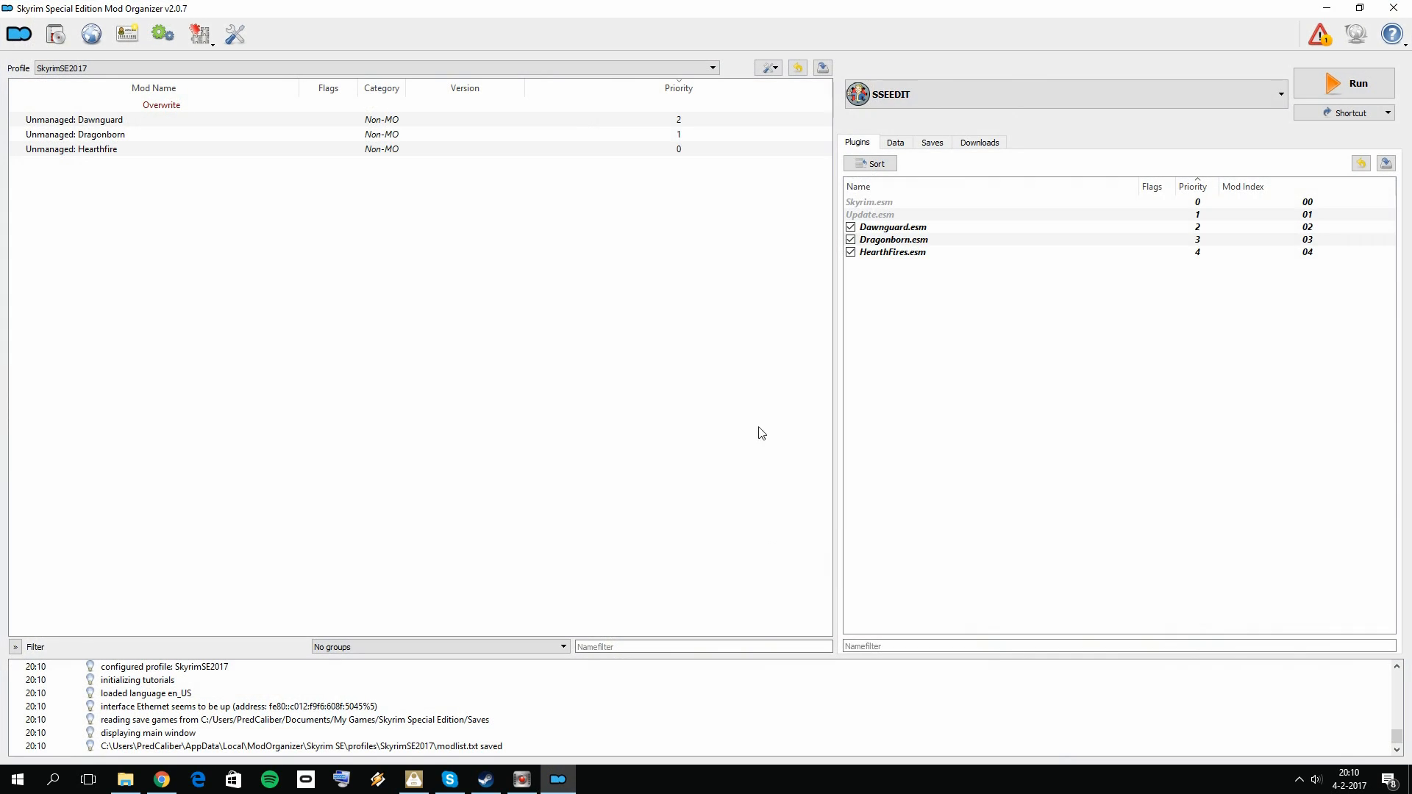
left_click(1343, 87)
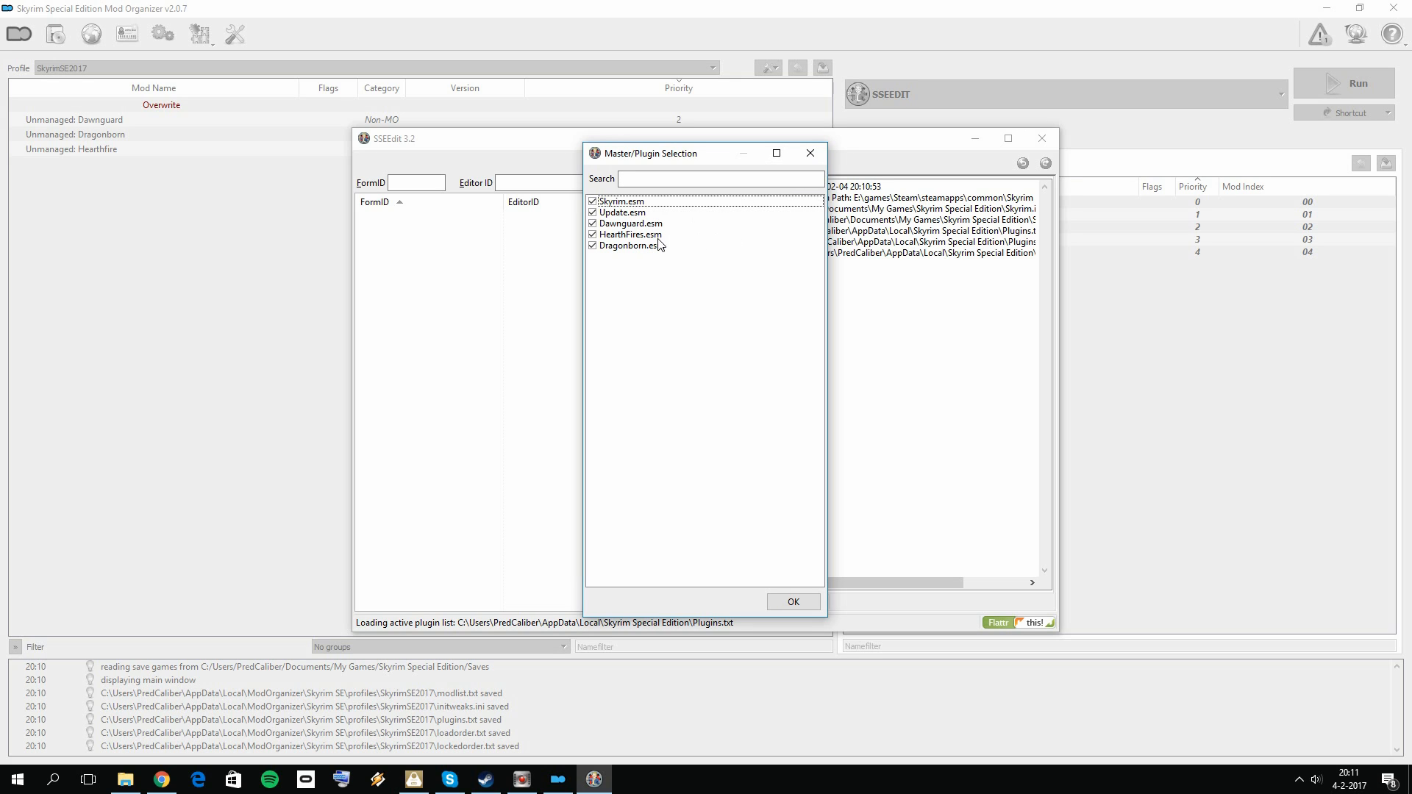
left_click(593, 233)
left_click(592, 245)
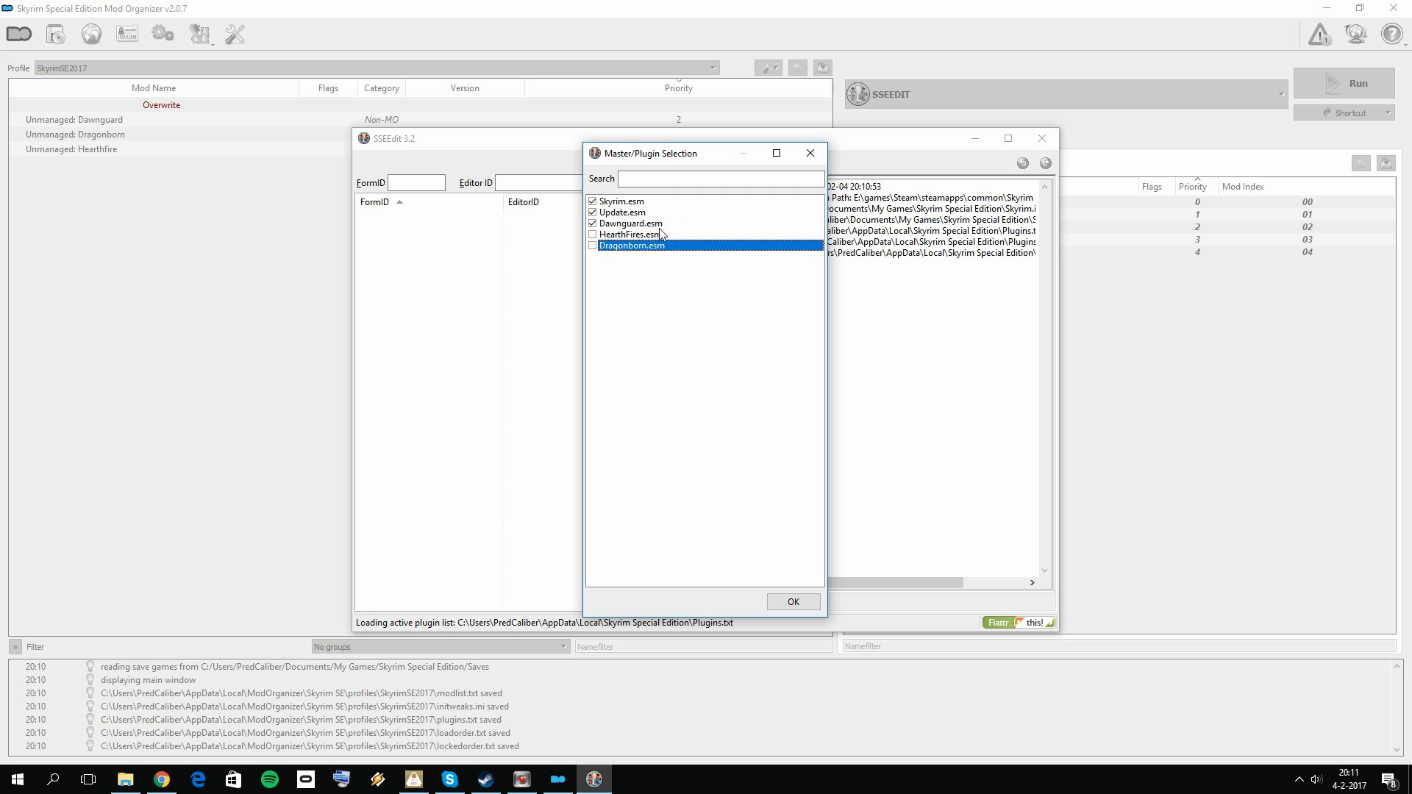
left_click(789, 600)
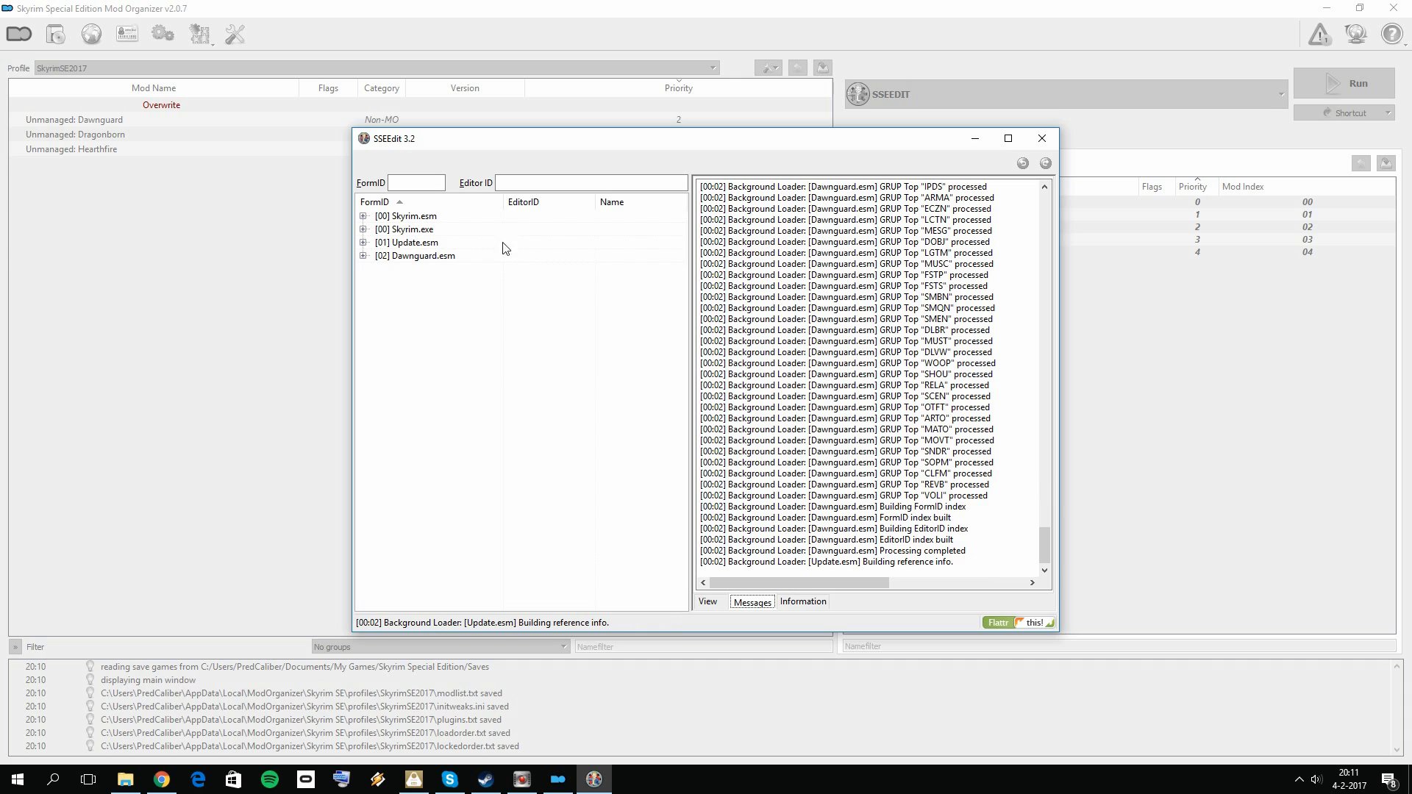
Step: Wait for the background loader to finish and apply the cleaning filter to Dawnguard.esm
left_click(448, 254)
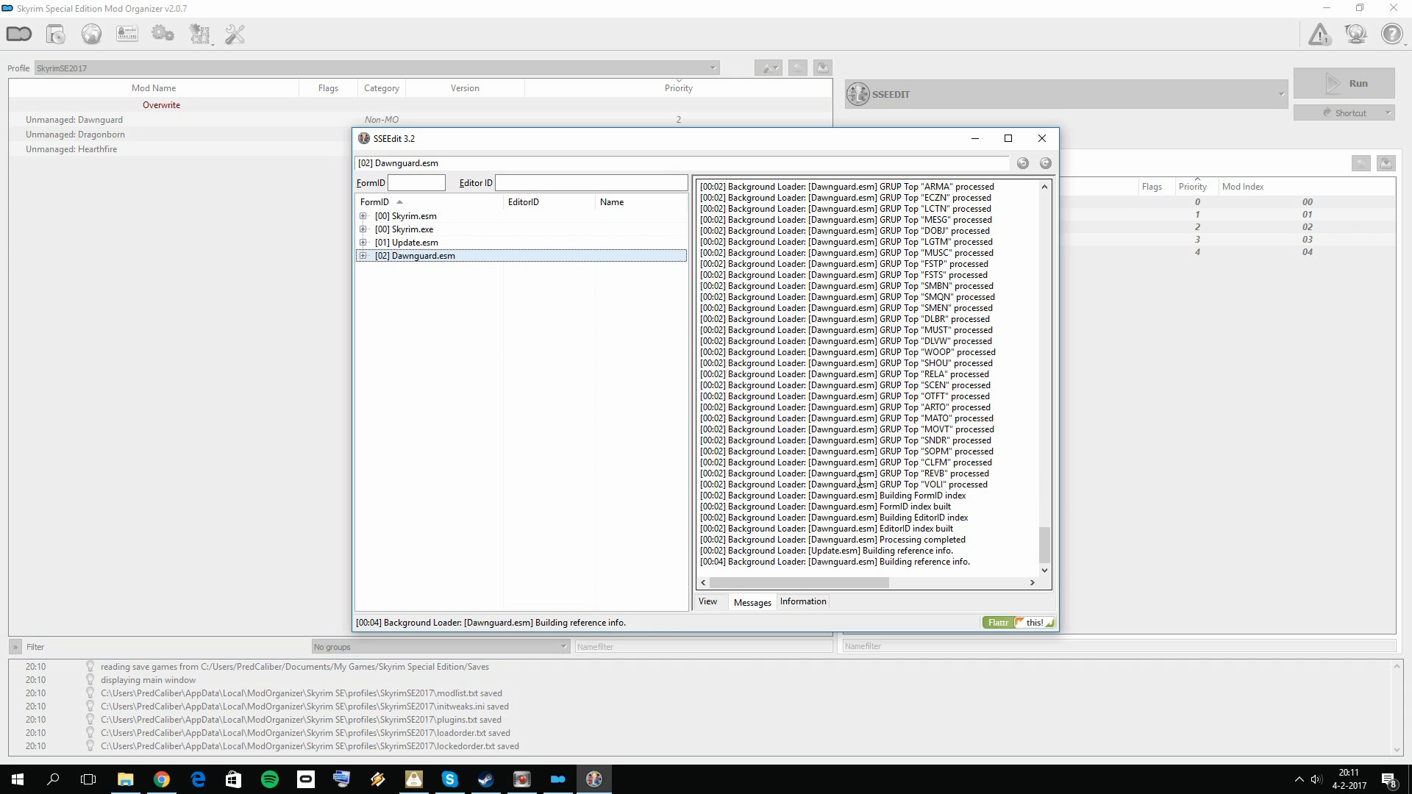
left_click(925, 565)
left_click(910, 552)
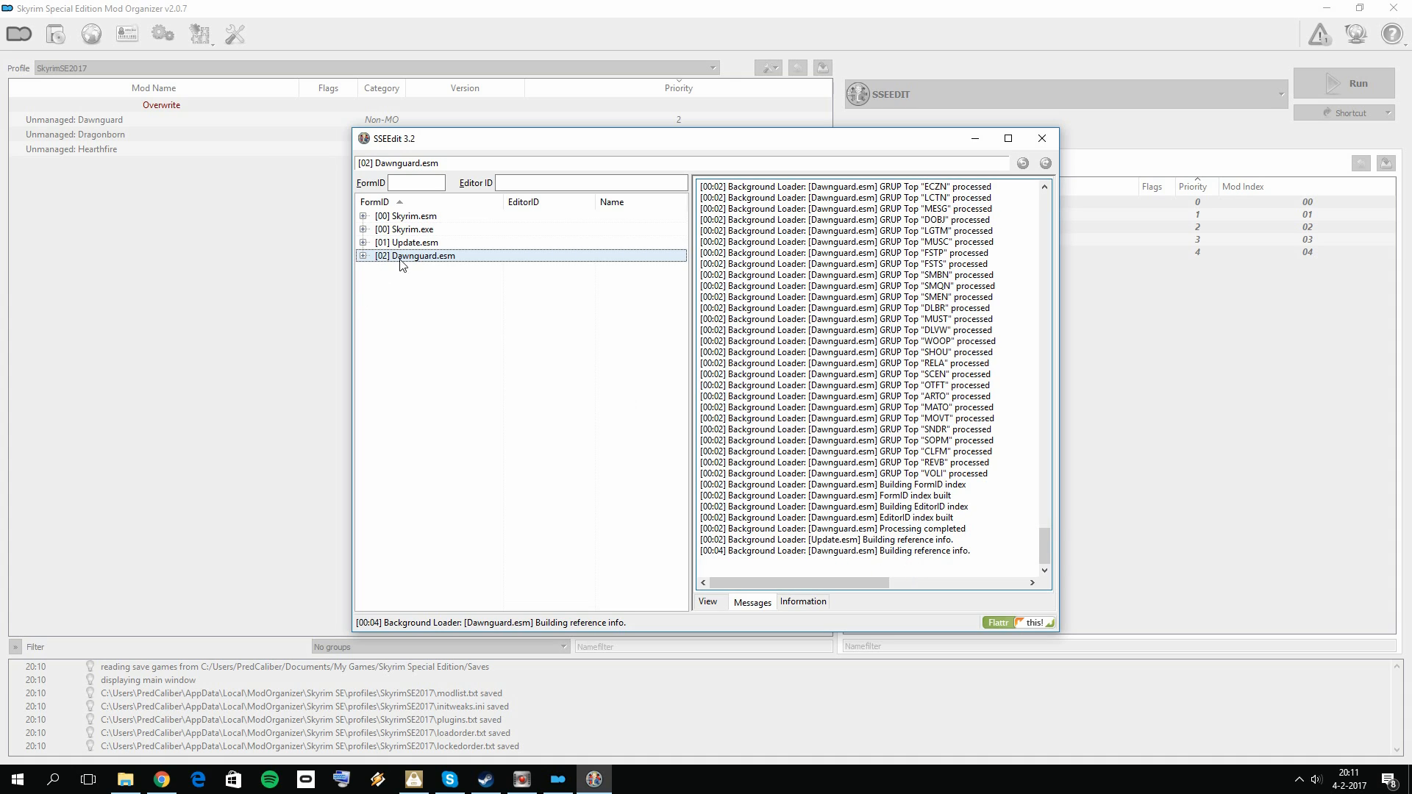
right_click(452, 267)
left_click(834, 450)
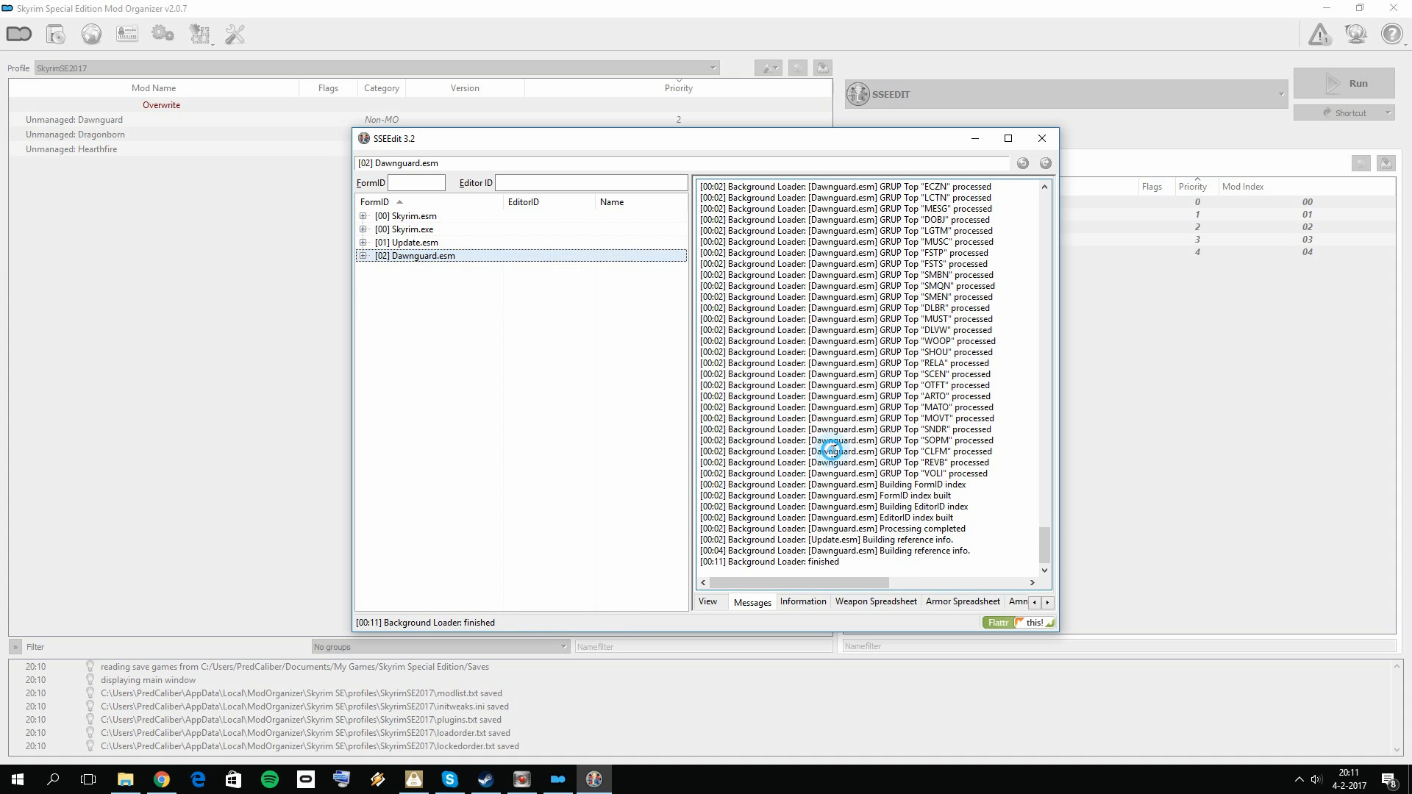
right_click(435, 260)
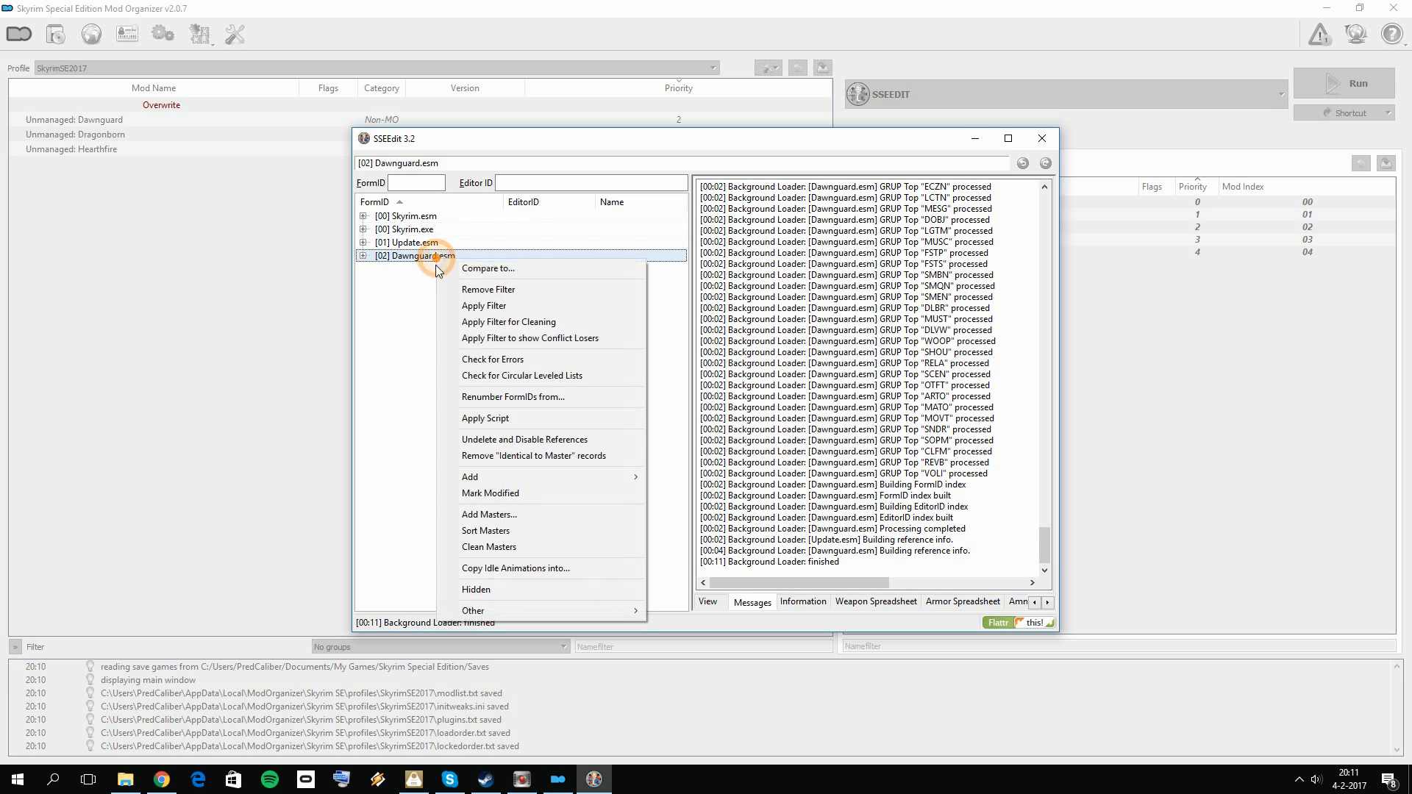
left_click(562, 324)
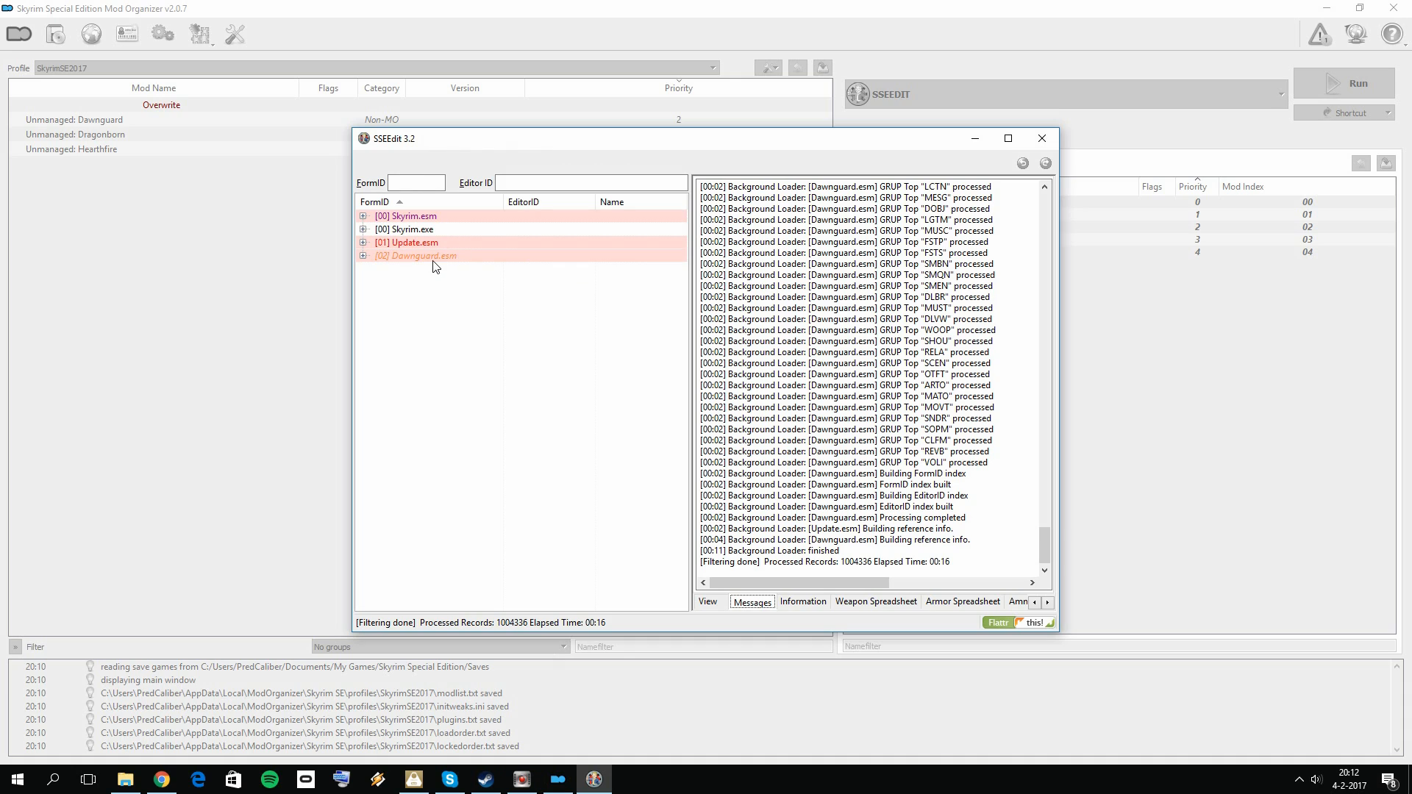
Step: Remove the "Identical to Master" records from Dawnguard.esm, accepting the edit of the module file
right_click(434, 262)
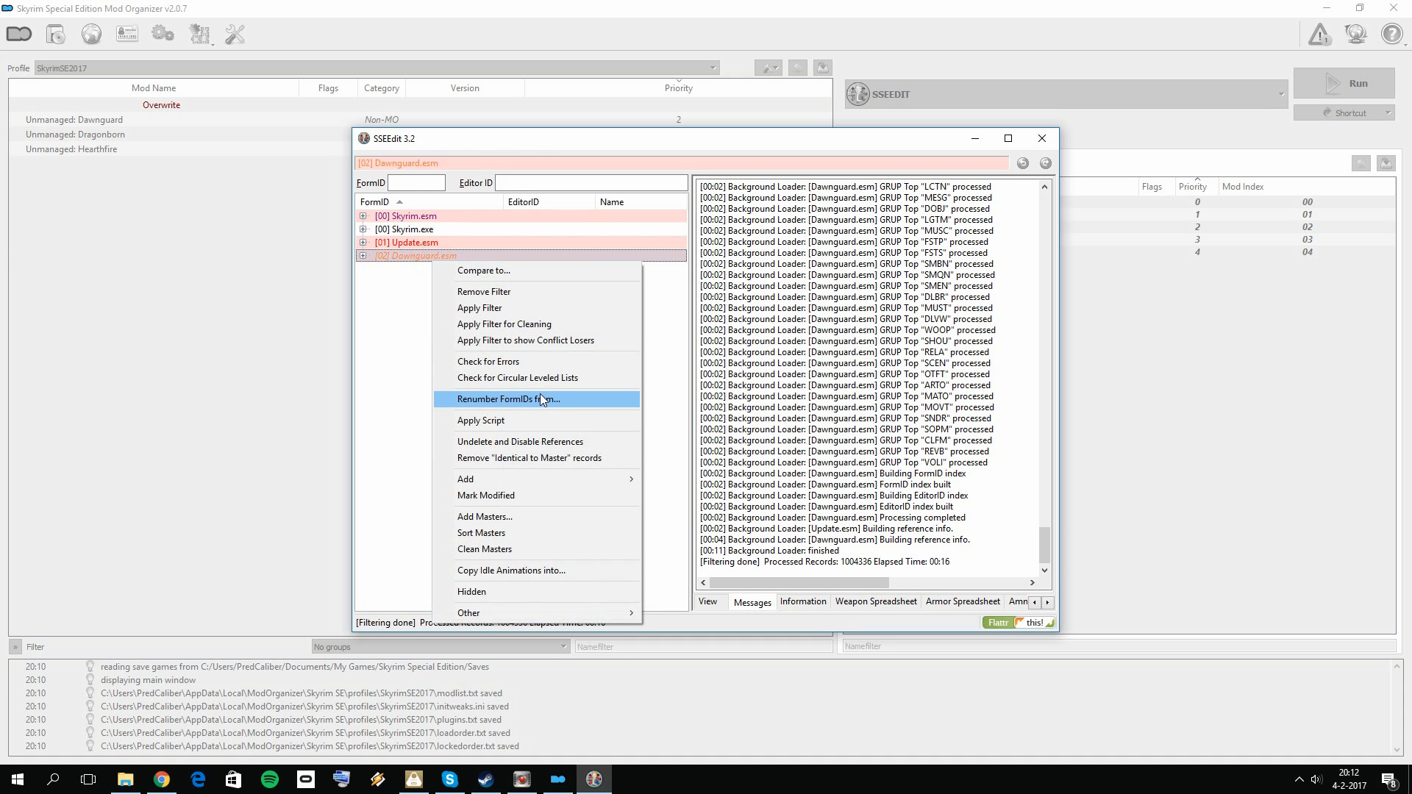
left_click(555, 459)
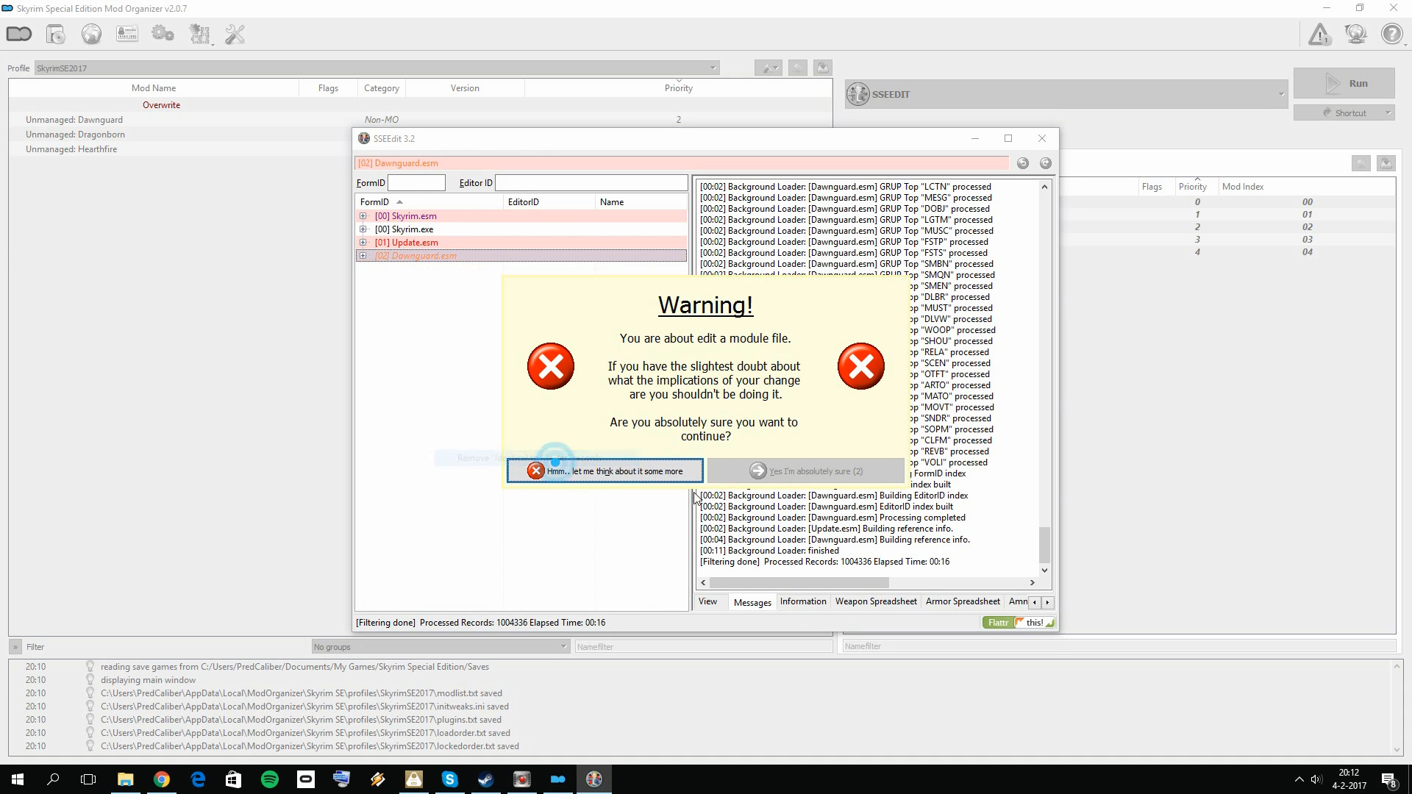
left_click(729, 466)
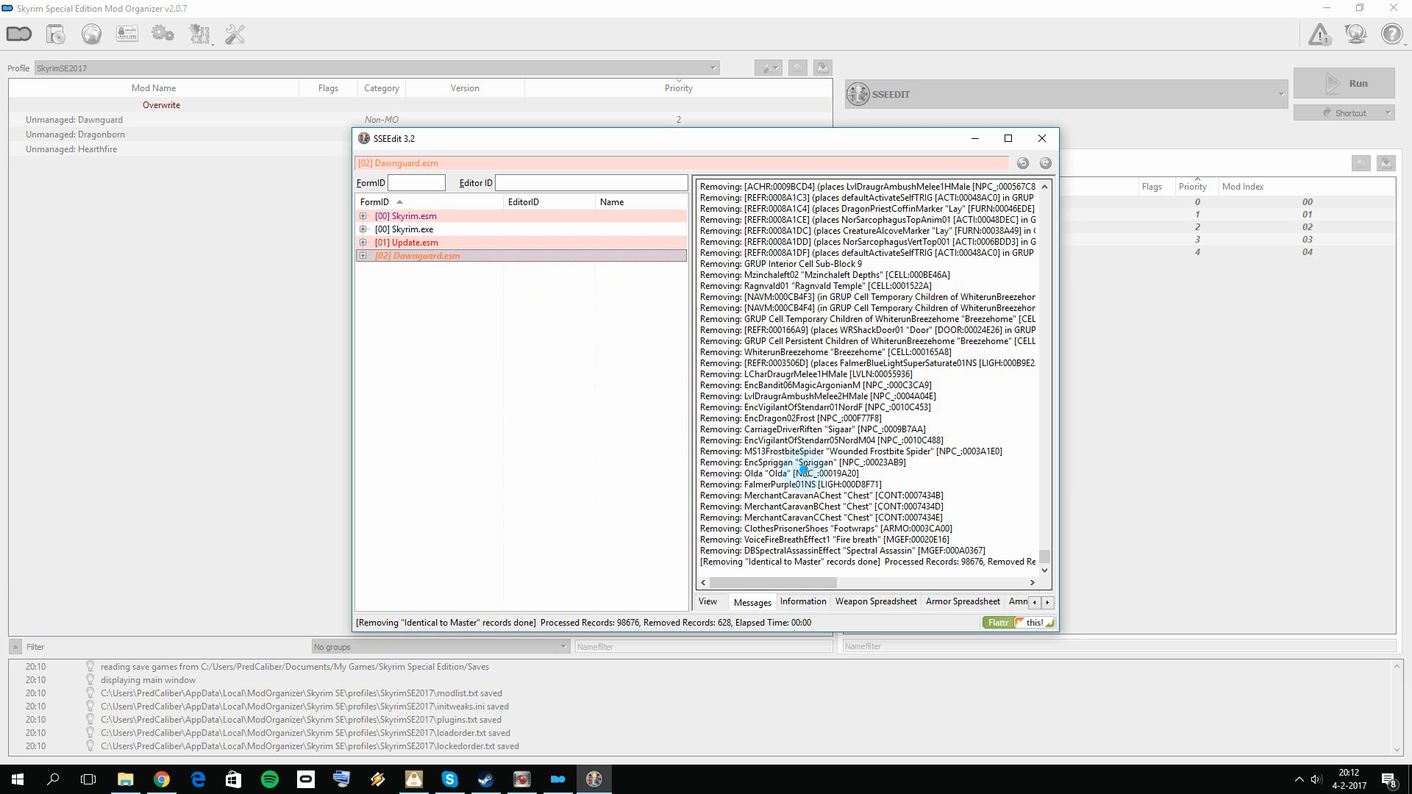
Step: Undelete and disable references in Dawnguard.esm, then close SSEEdit and save the changed plugin without a backup
right_click(444, 259)
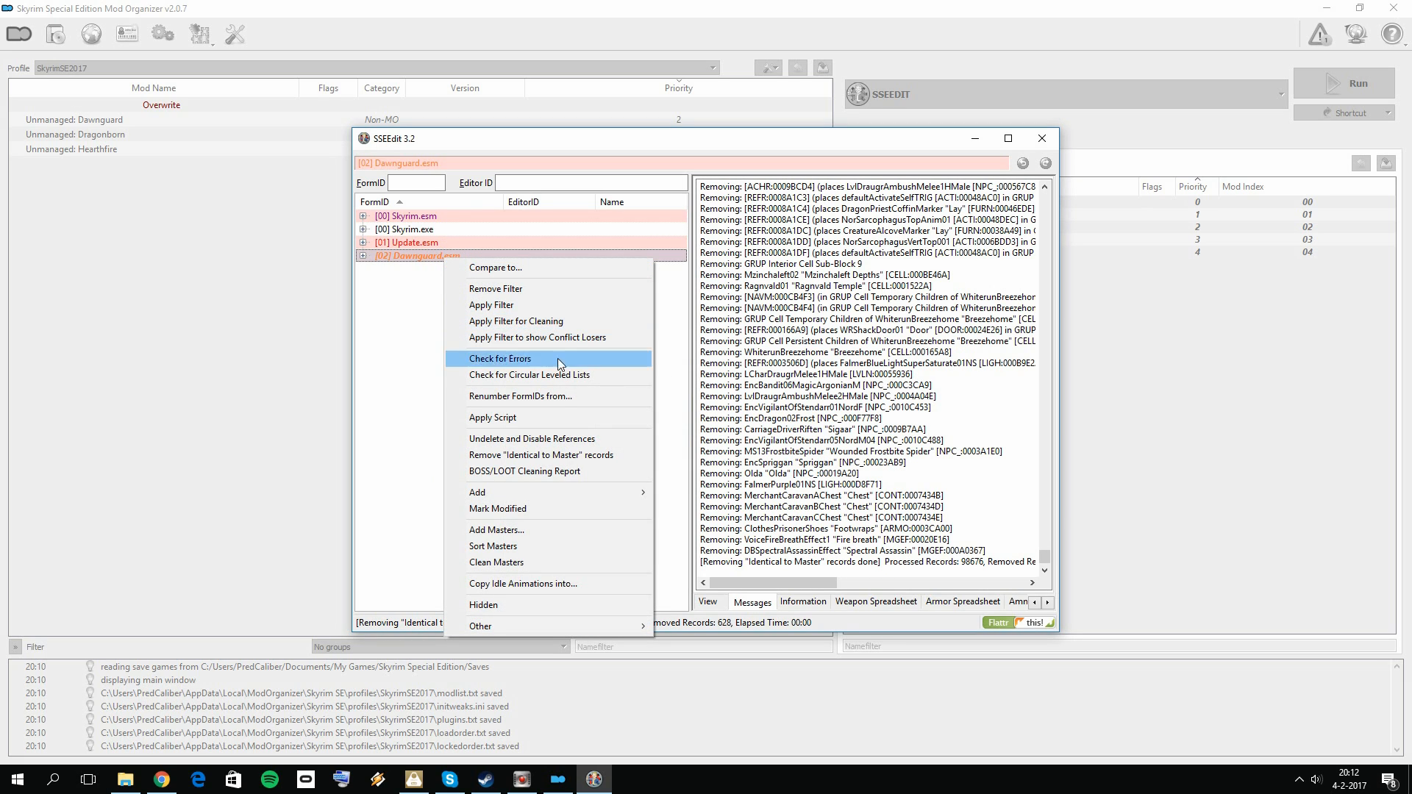
left_click(576, 438)
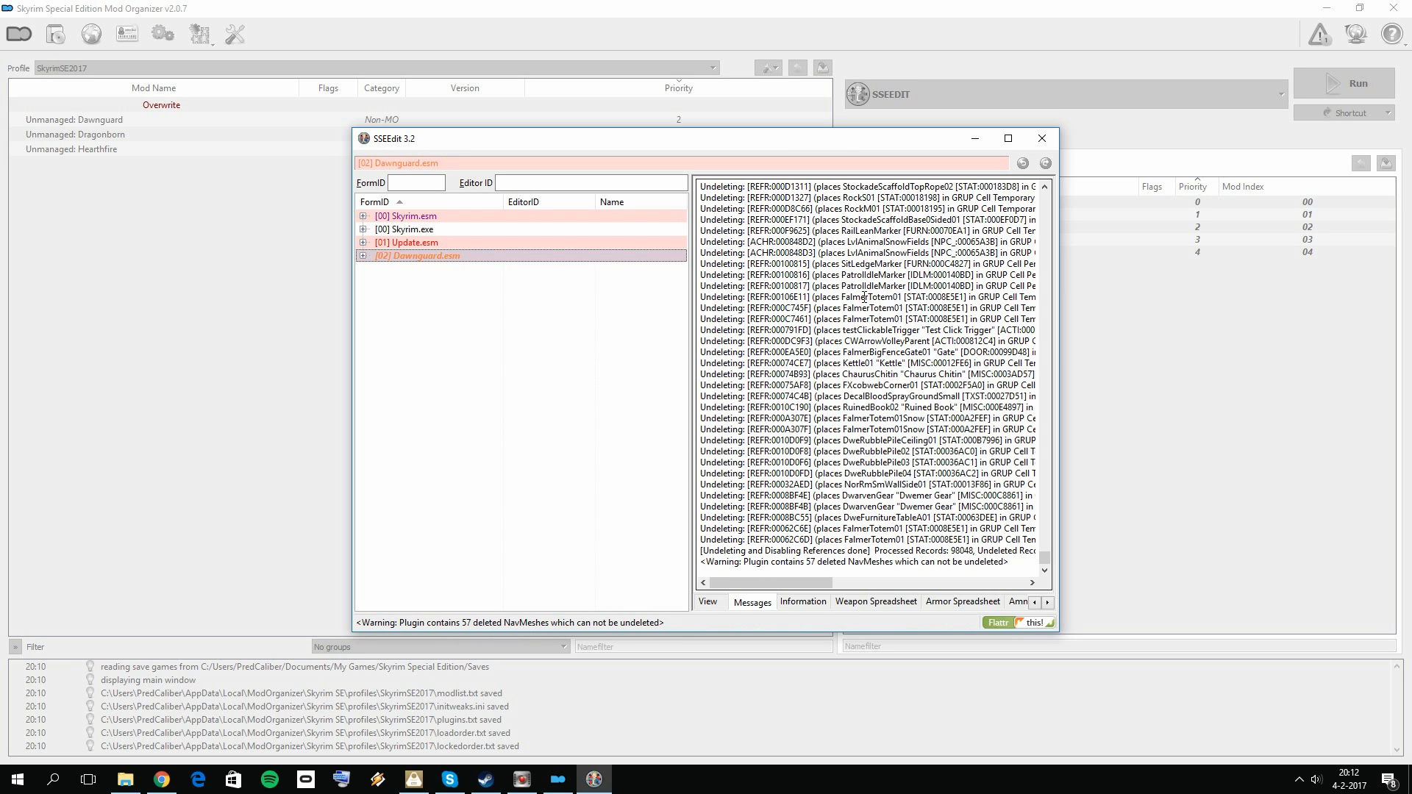
left_click(1043, 138)
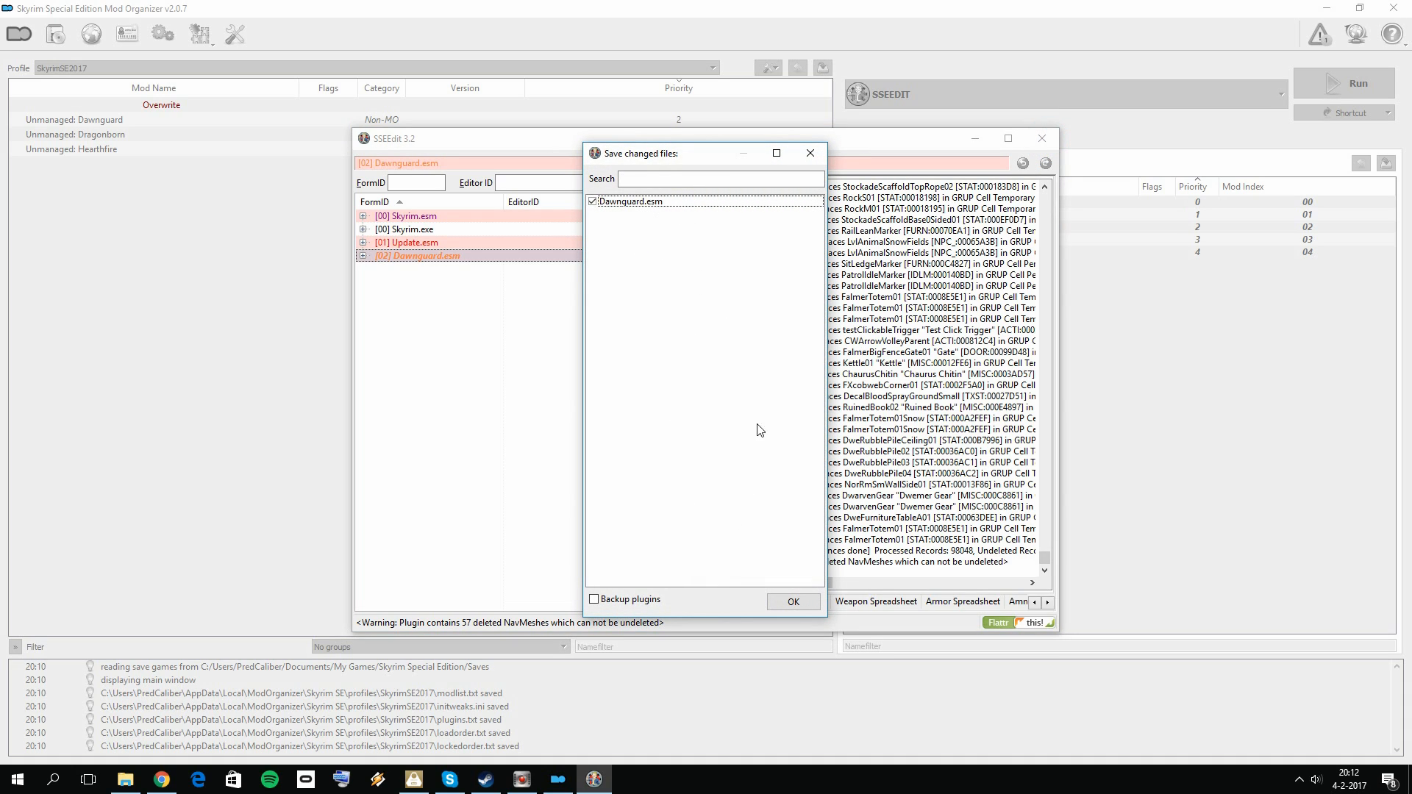
left_click(794, 603)
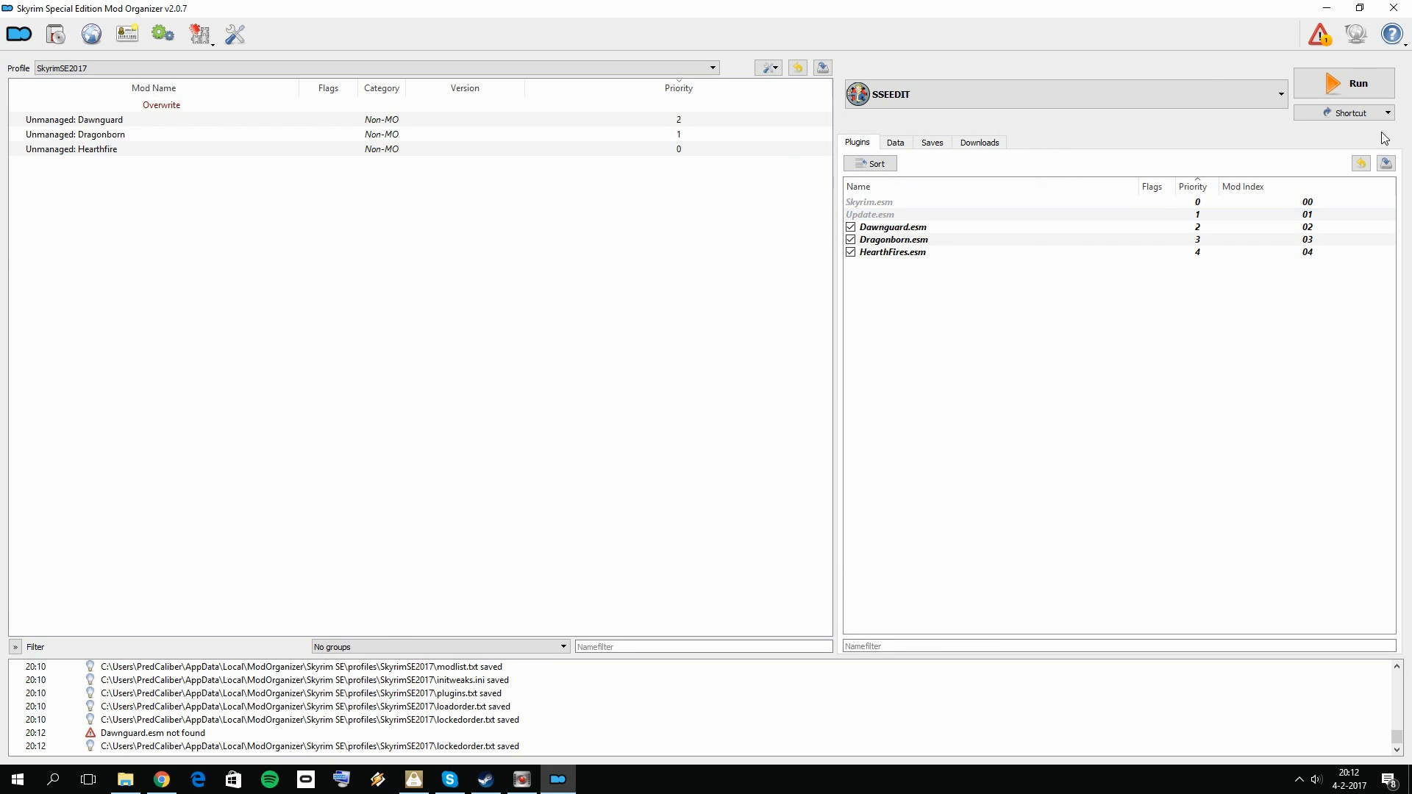
Step: Restart Mod Organizer and run SSEEDIT through it
left_click(1364, 81)
left_click(807, 414)
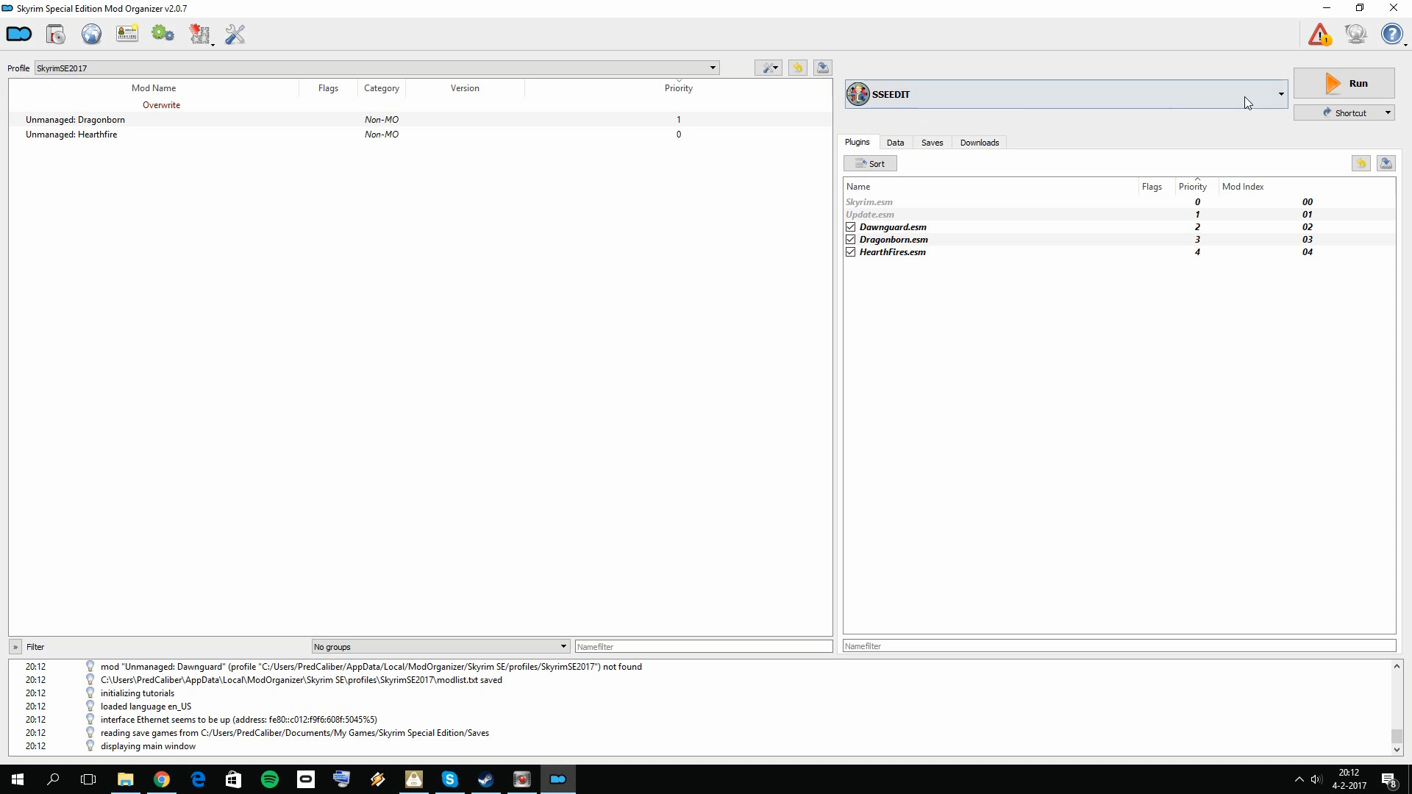
left_click(1342, 83)
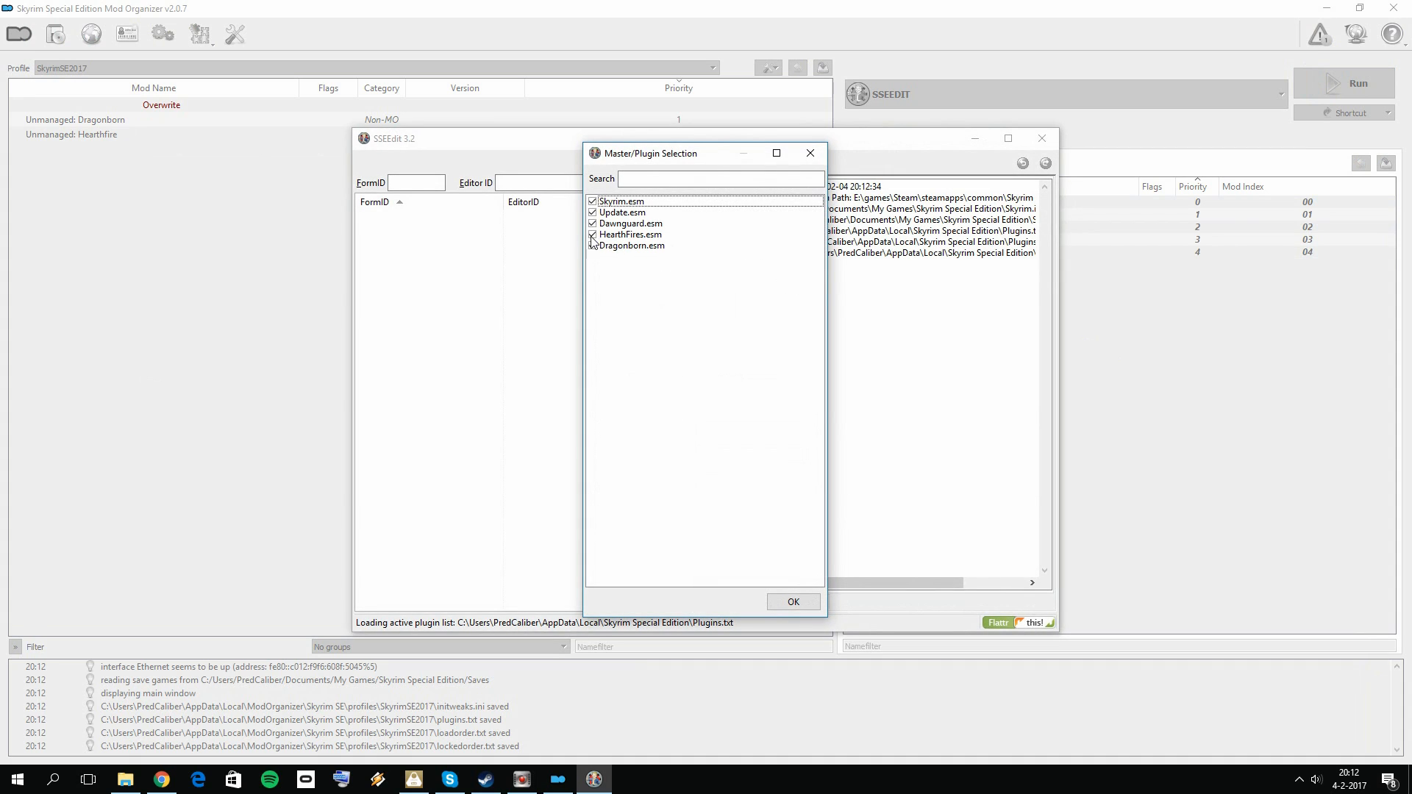
Step: Deselect Dragonborn.esm and Dawnguard.esm and load Skyrim.esm, Update.esm and HearthFires.esm into SSEEdit
left_click(592, 246)
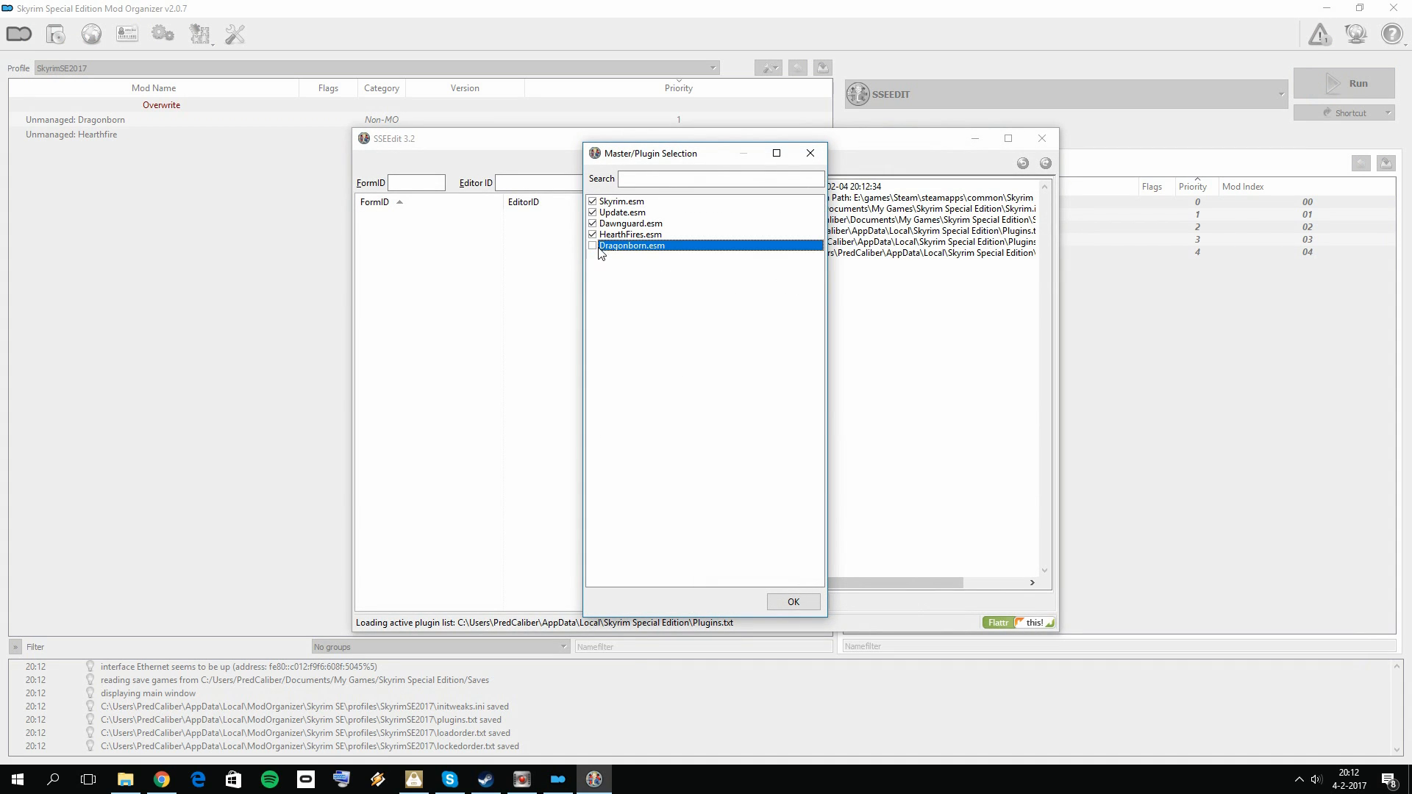
left_click(592, 225)
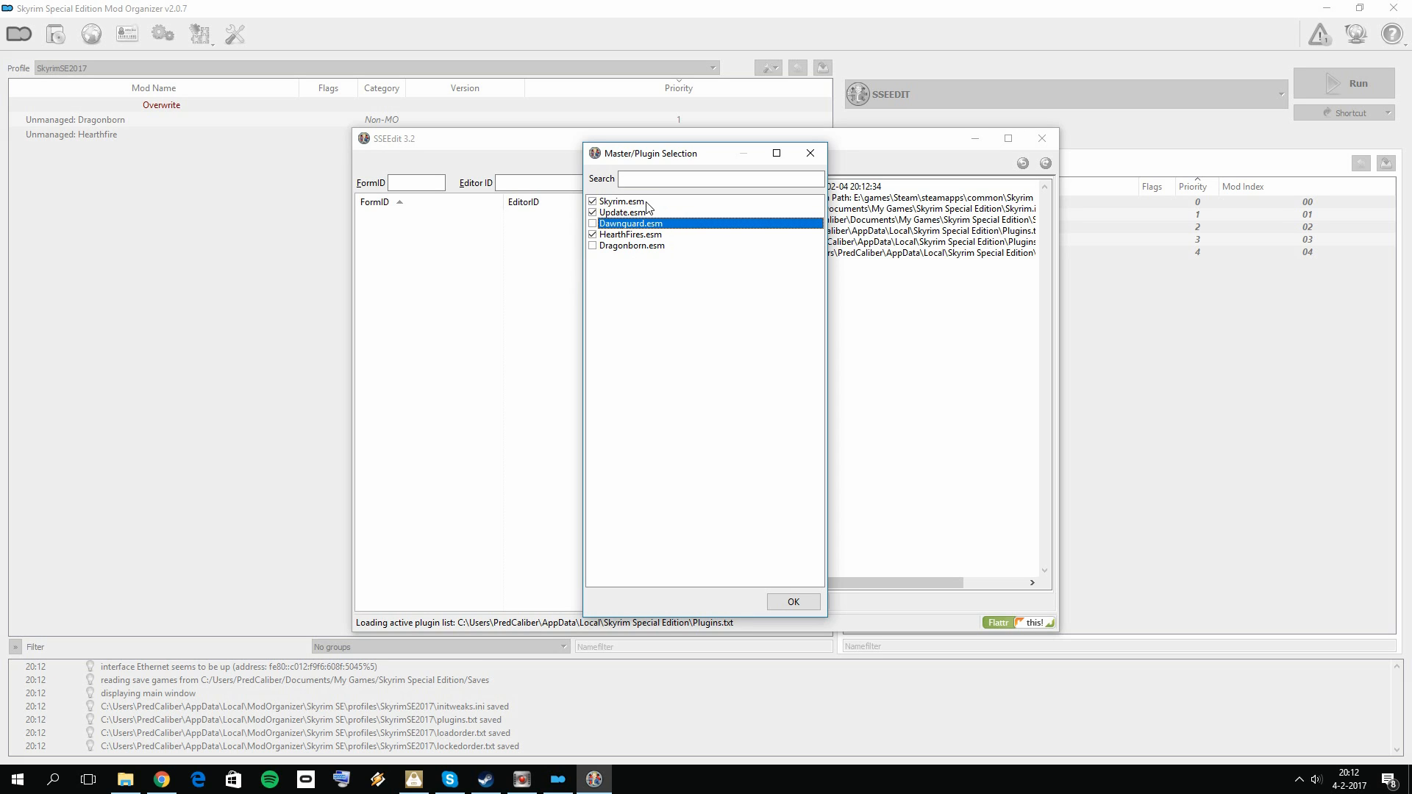
left_click(640, 236)
left_click(787, 600)
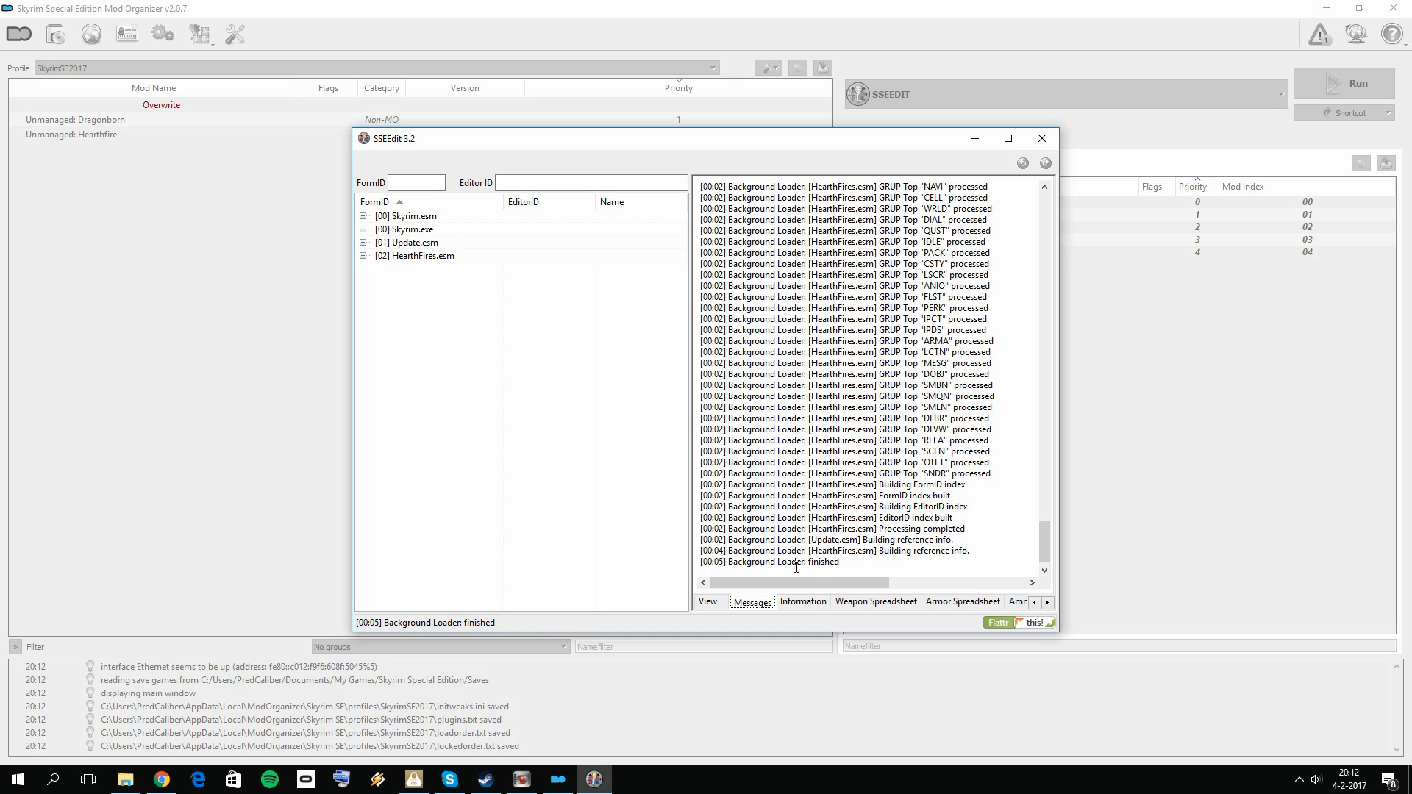
Step: Apply the cleaning filter to HearthFires.esm
right_click(425, 258)
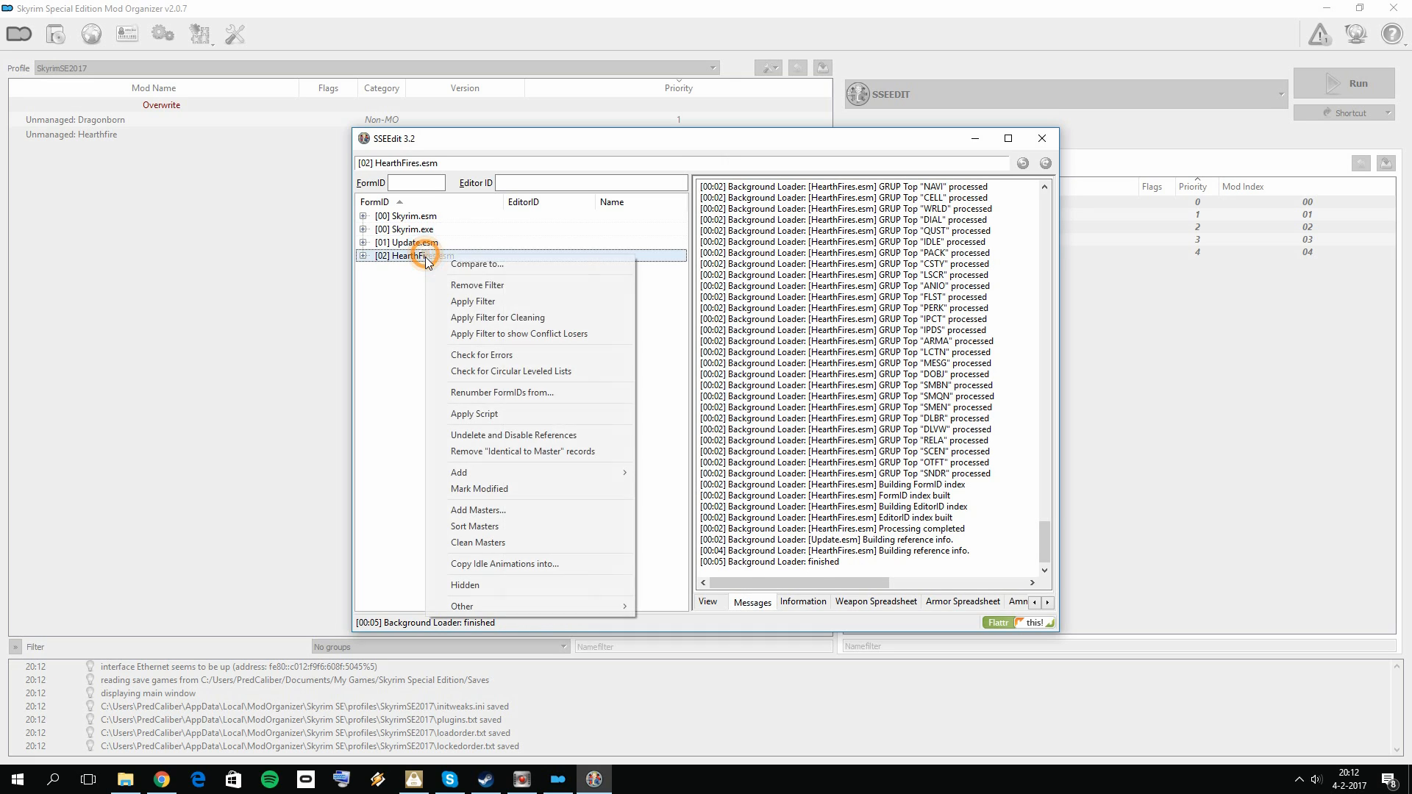
left_click(506, 319)
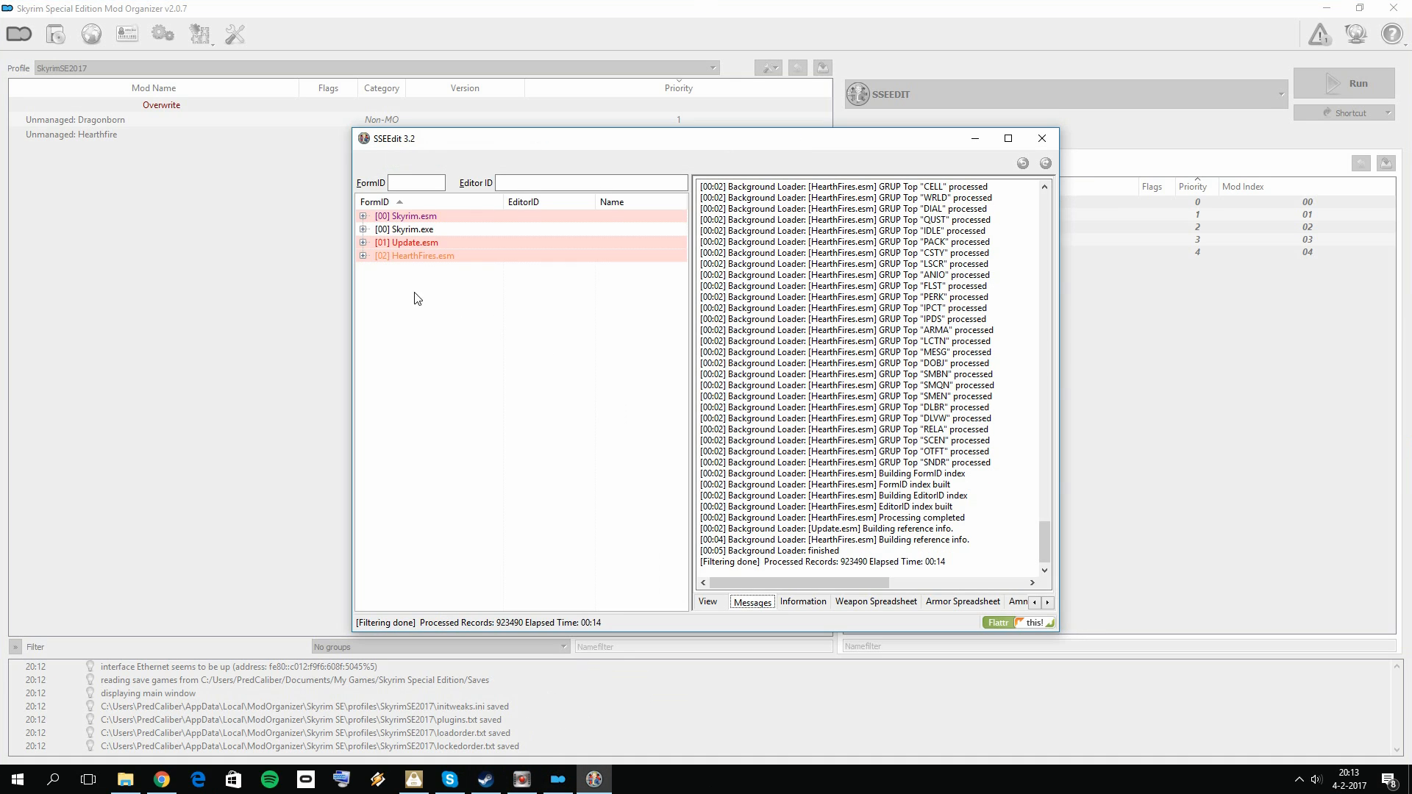
Step: Remove the "Identical to Master" records from HearthFires.esm, accepting the module edit warning
right_click(434, 256)
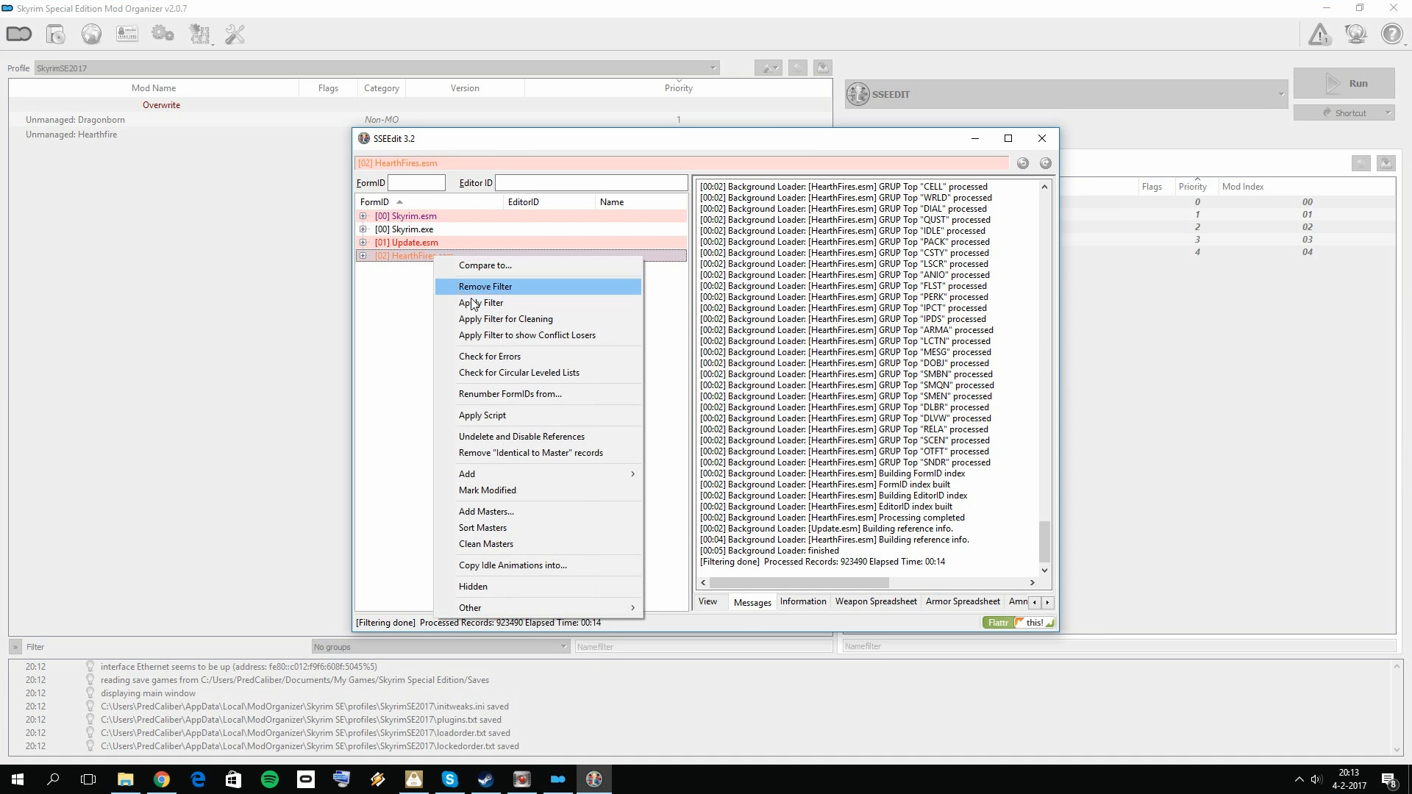
left_click(527, 456)
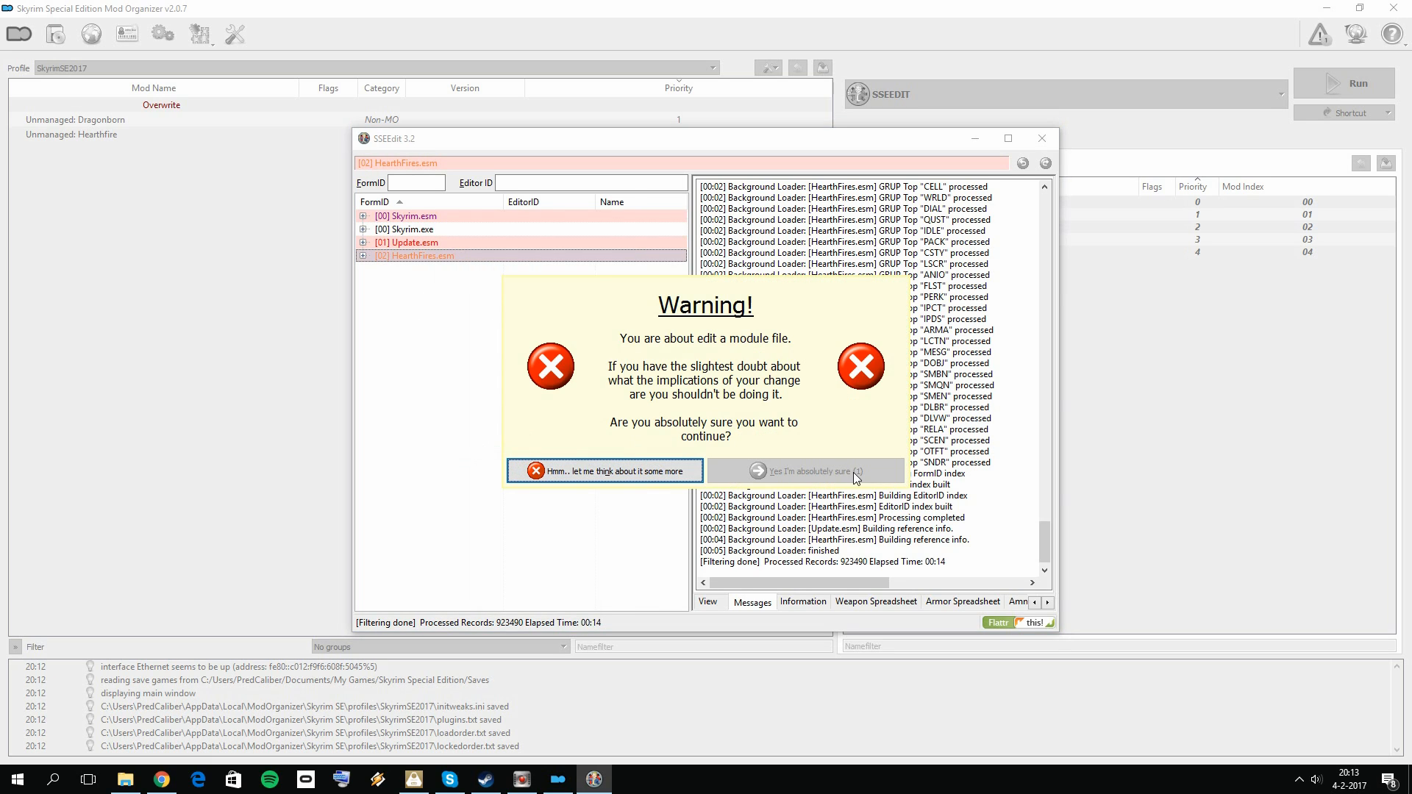
left_click(816, 472)
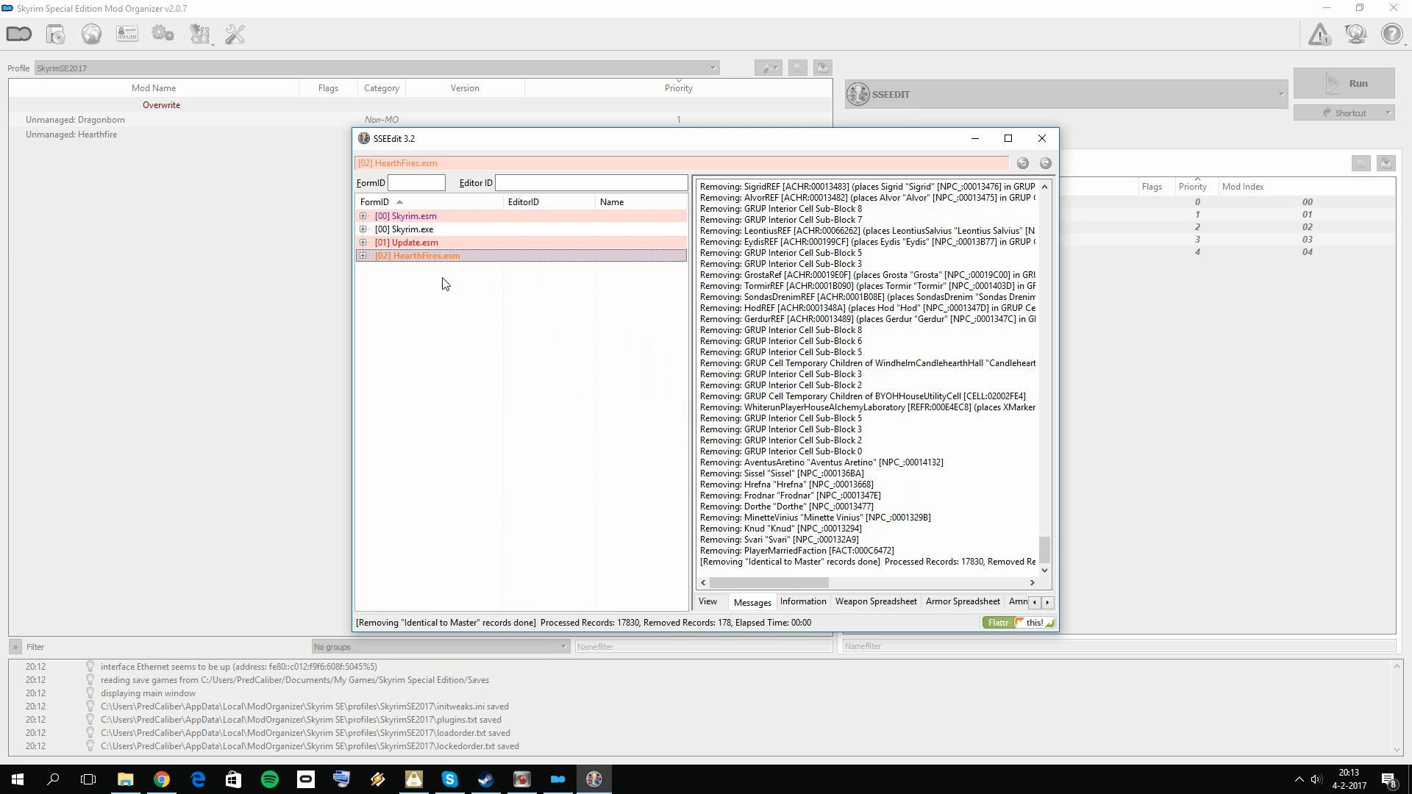
Step: Undelete and disable references in HearthFires.esm, then close SSEEdit and save the changed plugin
right_click(452, 259)
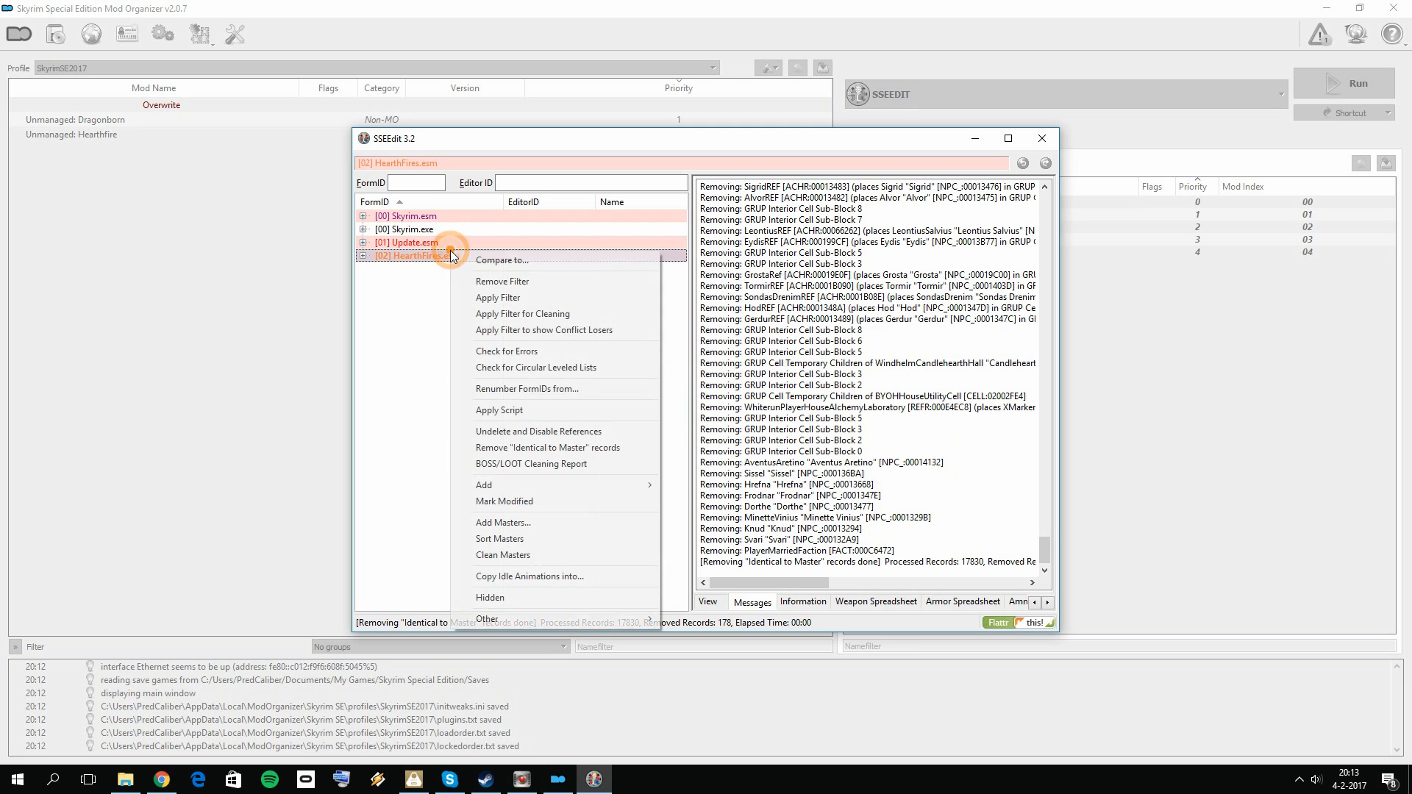
left_click(565, 435)
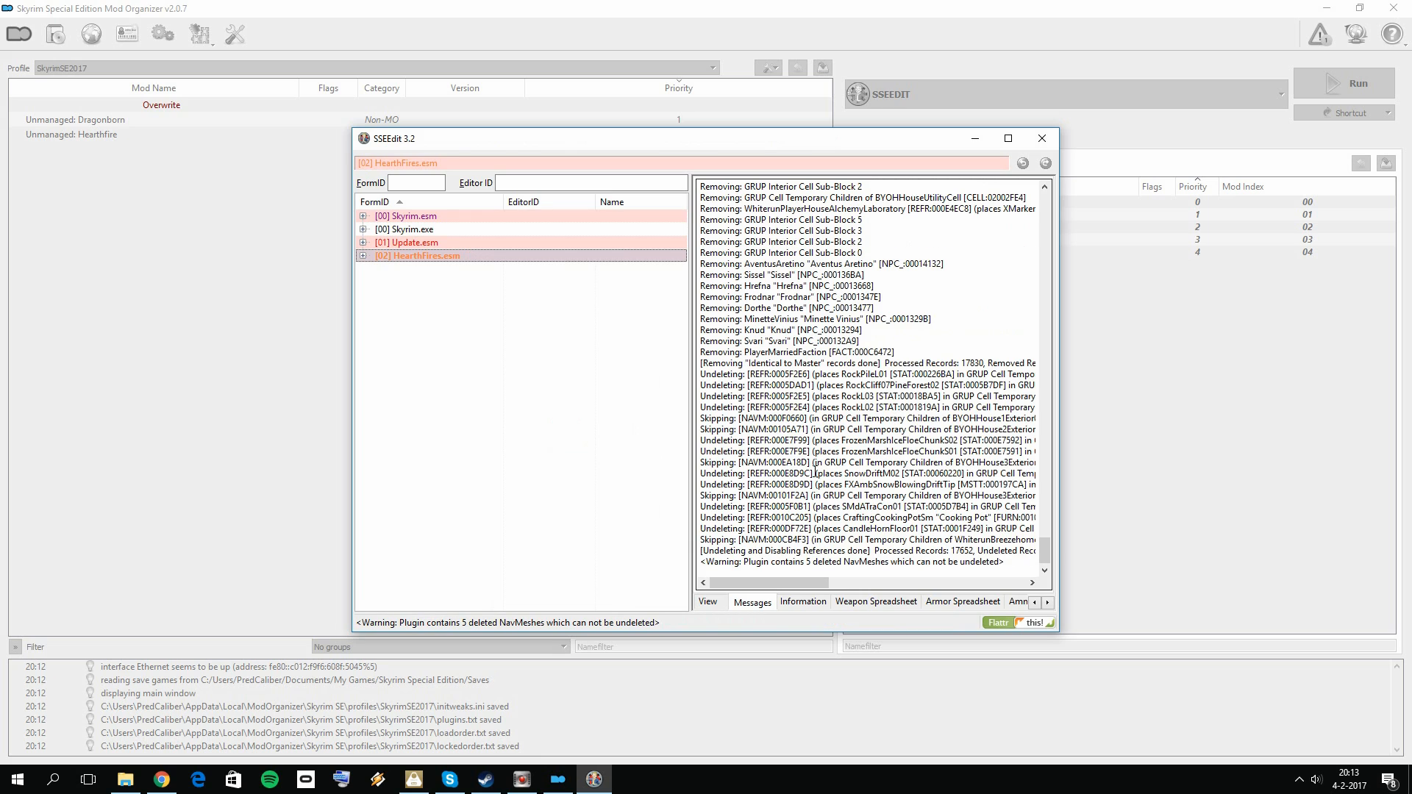
left_click(1037, 143)
left_click(793, 601)
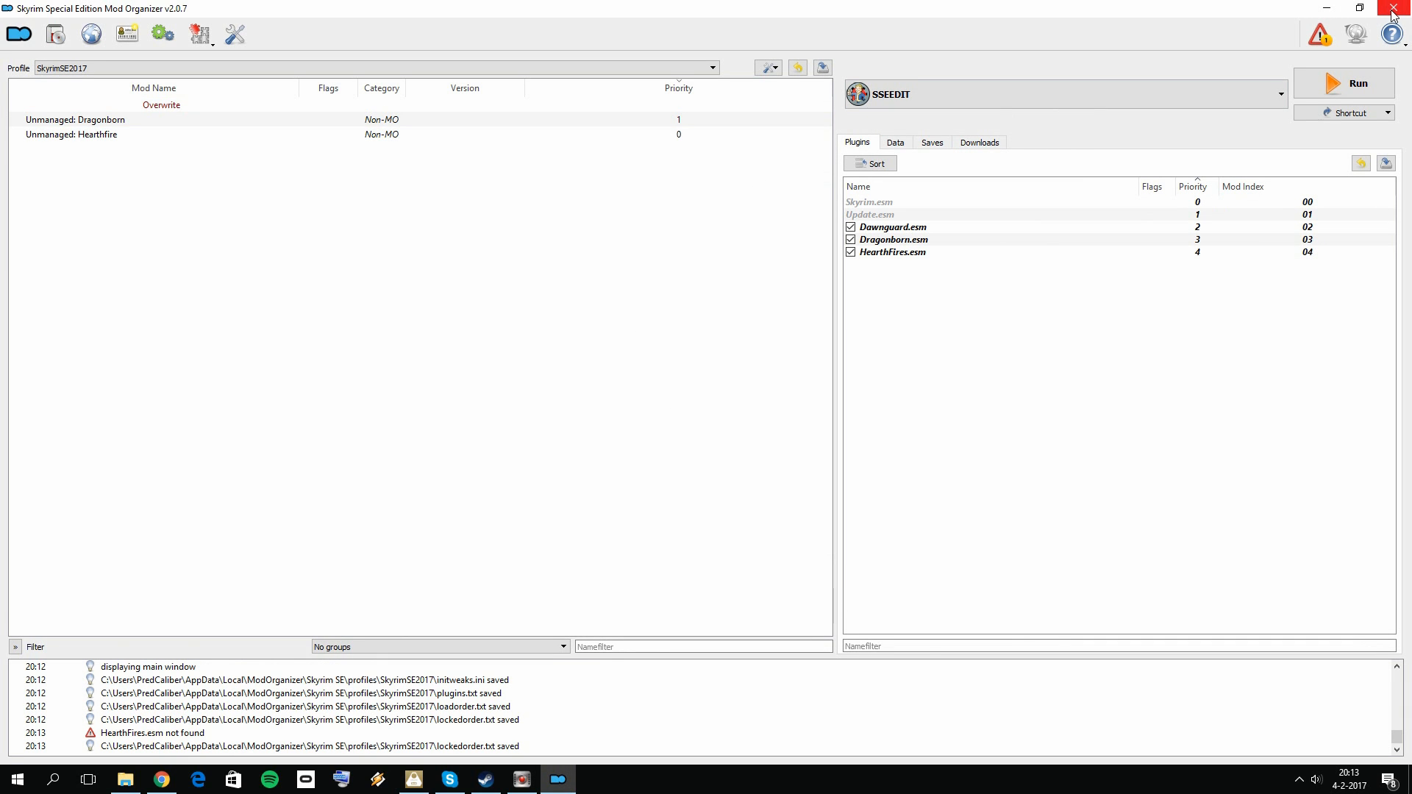
Step: Restart Mod Organizer and run SSEEDIT through it
left_click(1392, 9)
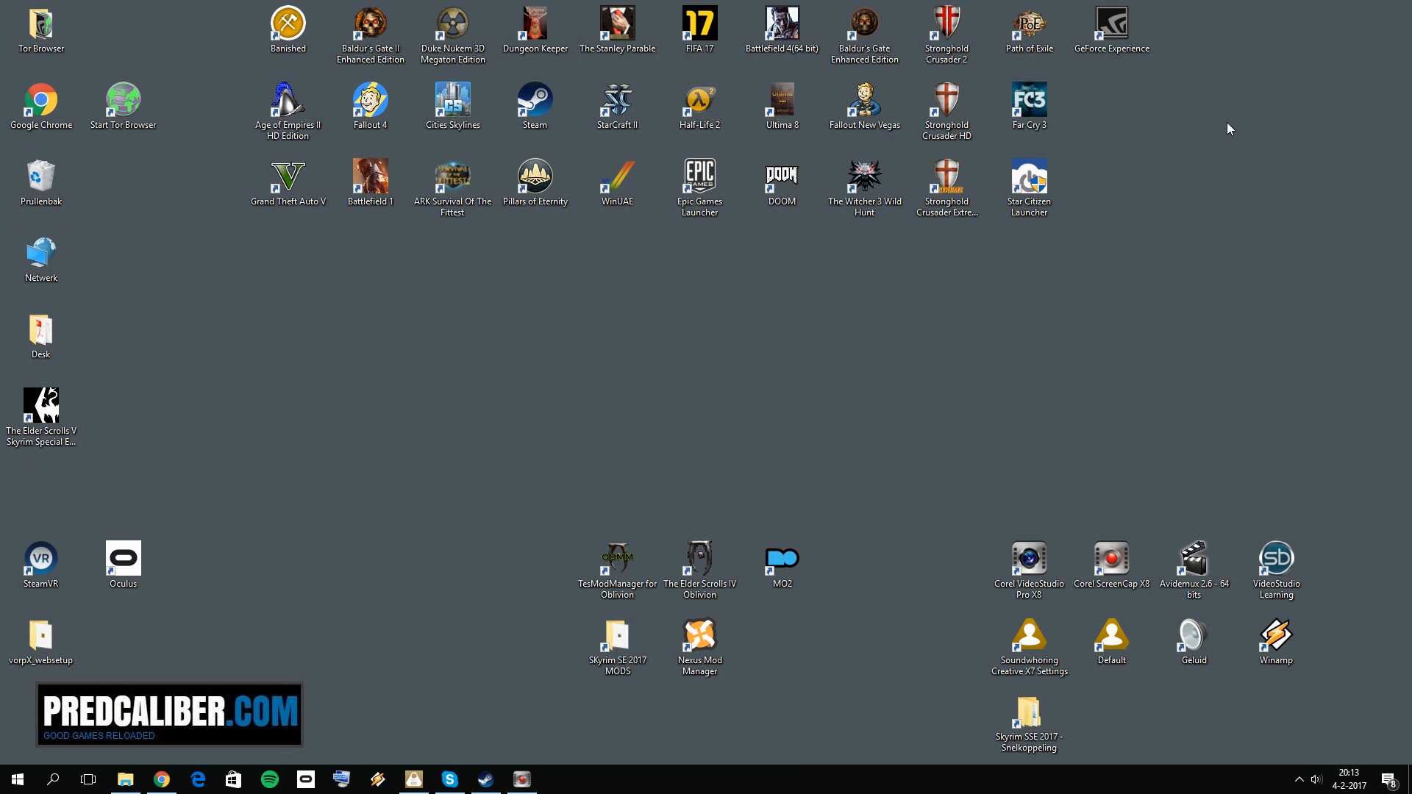
left_click(880, 319)
double_click(782, 559)
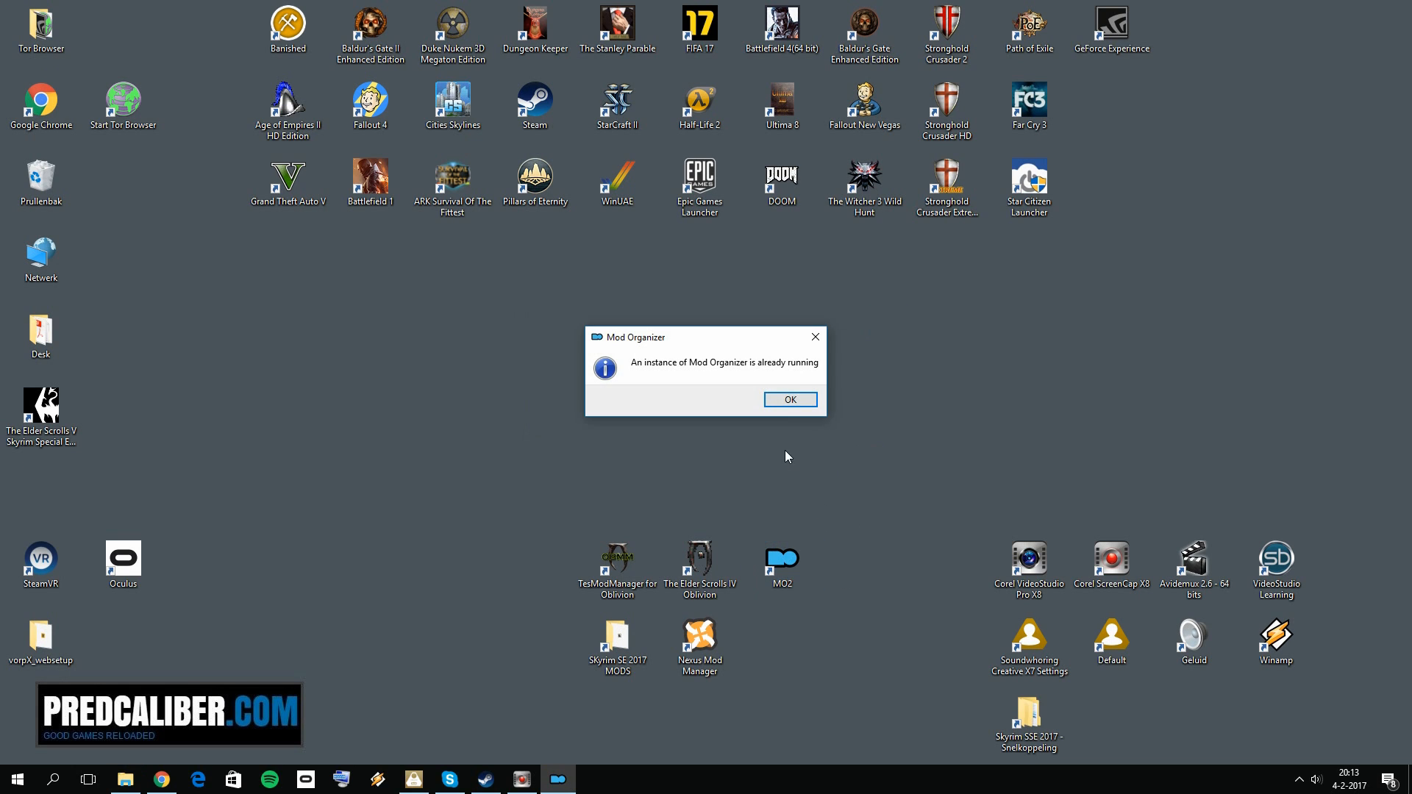
left_click(809, 398)
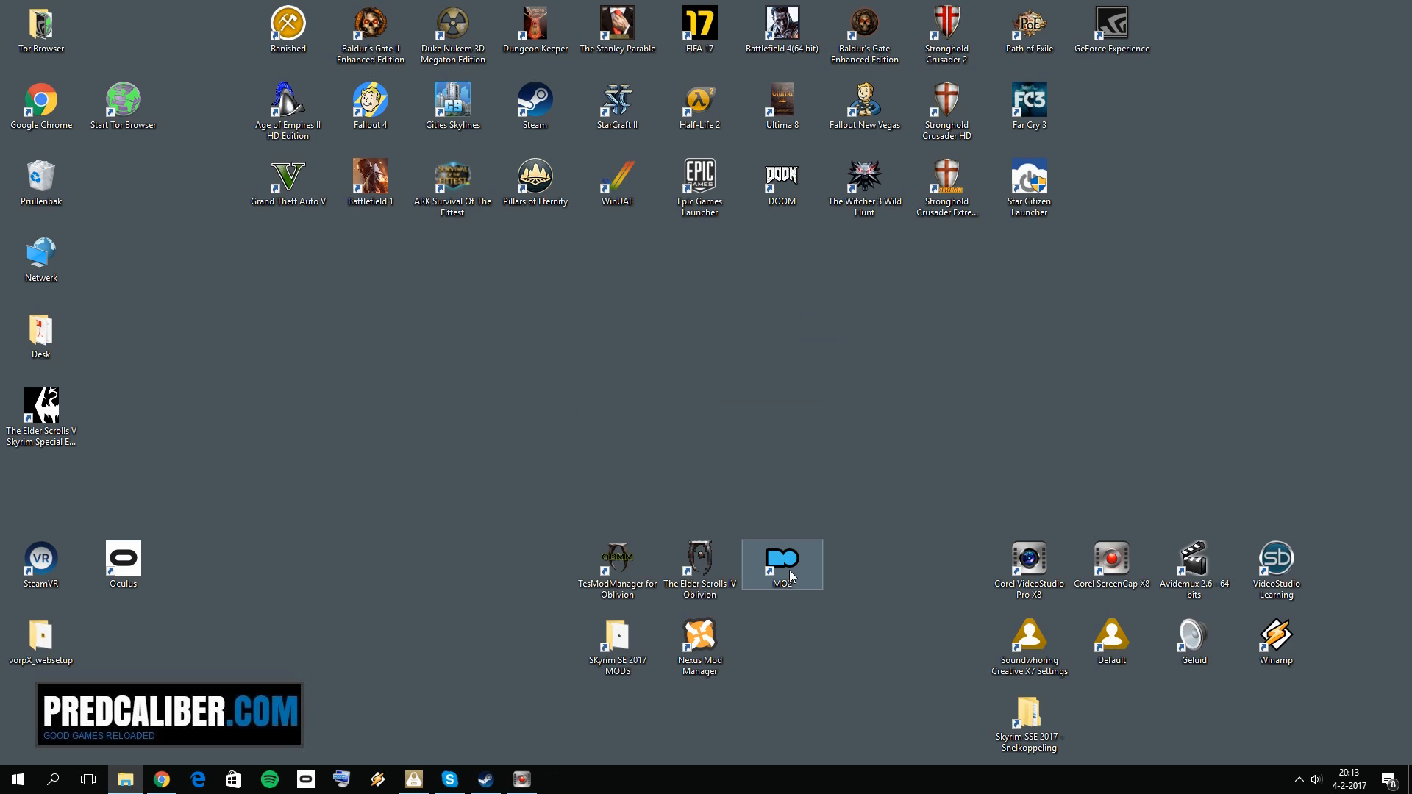
left_click(778, 404)
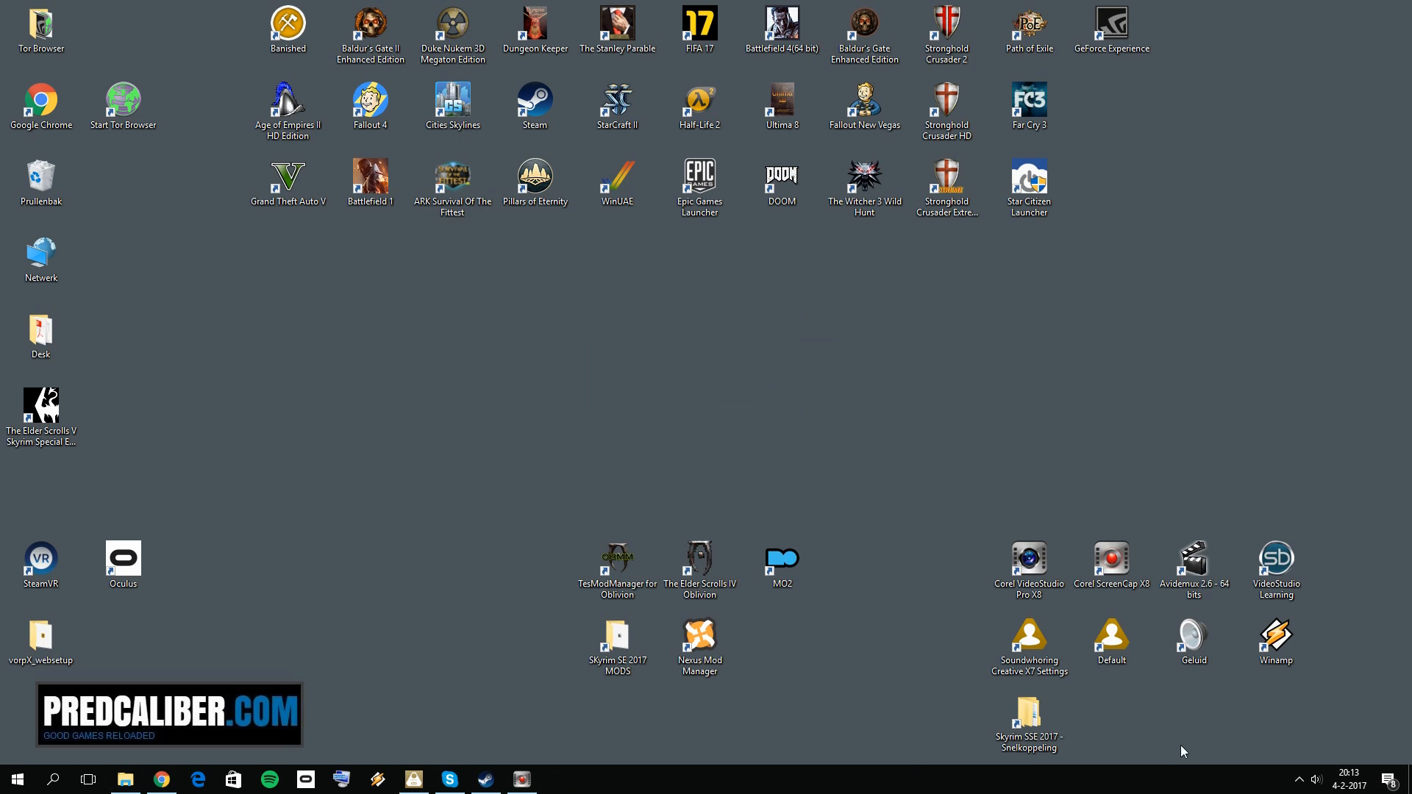
left_click(1300, 780)
left_click(1298, 778)
left_click(450, 587)
double_click(788, 567)
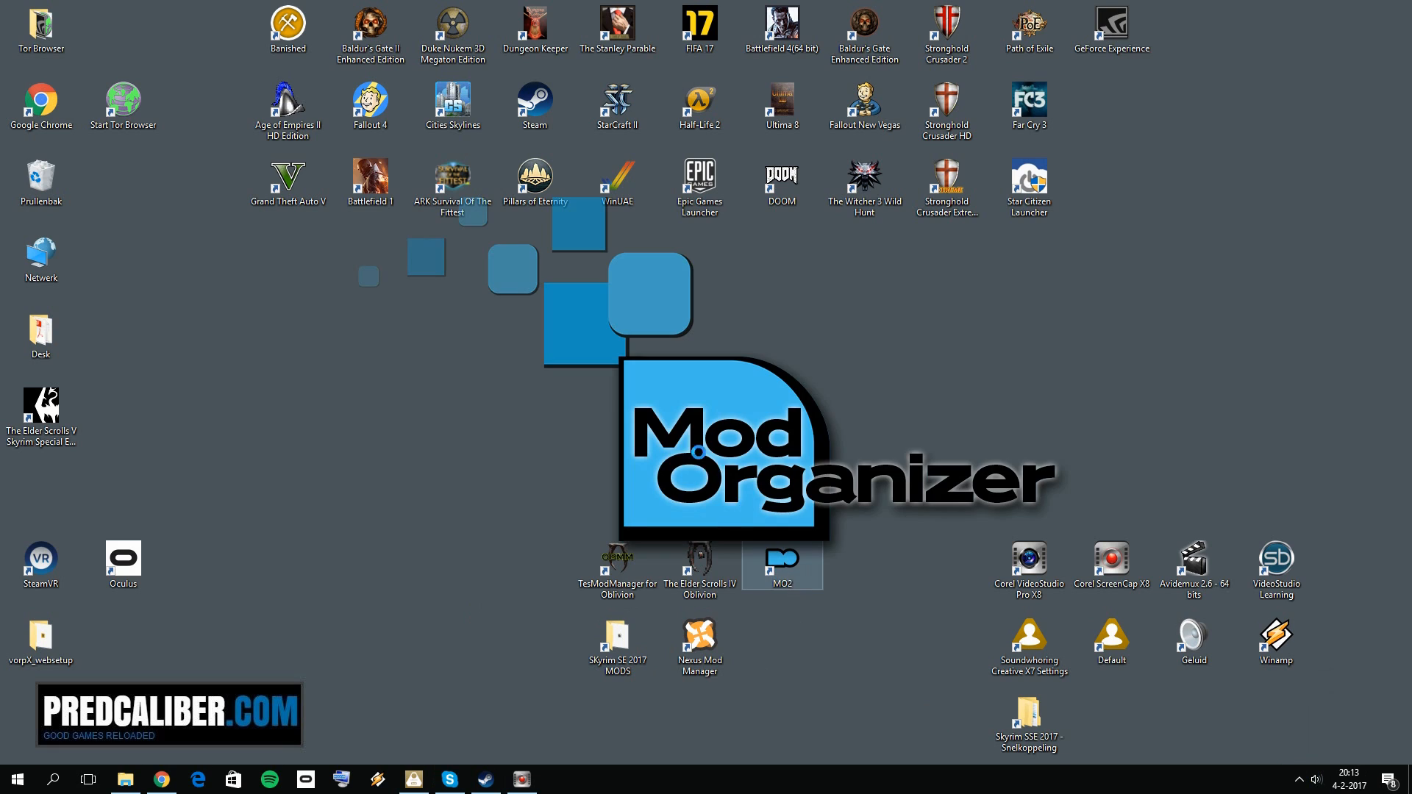
left_click(1351, 83)
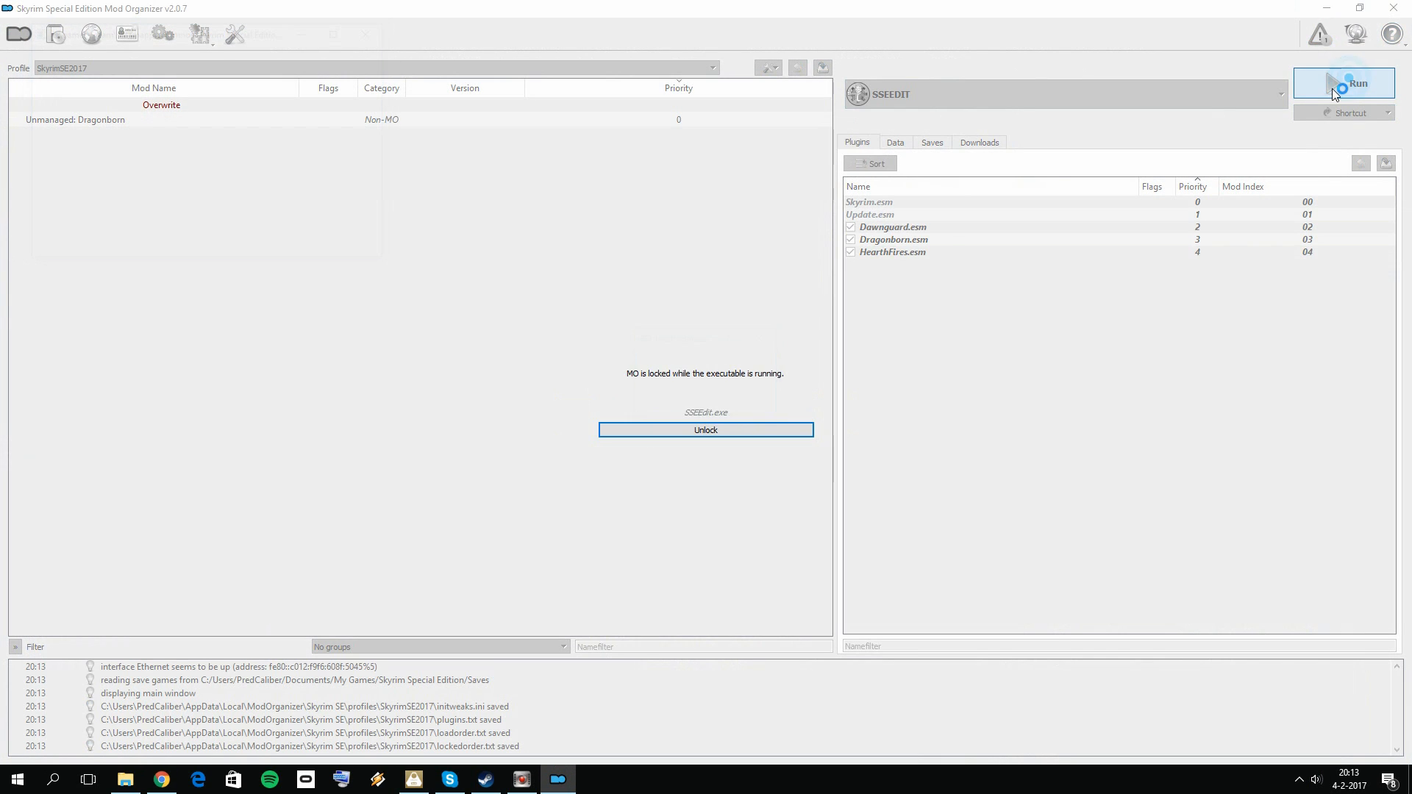
Step: Clear the plugin selection, select only Skyrim.esm, Update.esm and Dragonborn.esm, and load them into SSEEdit
right_click(633, 228)
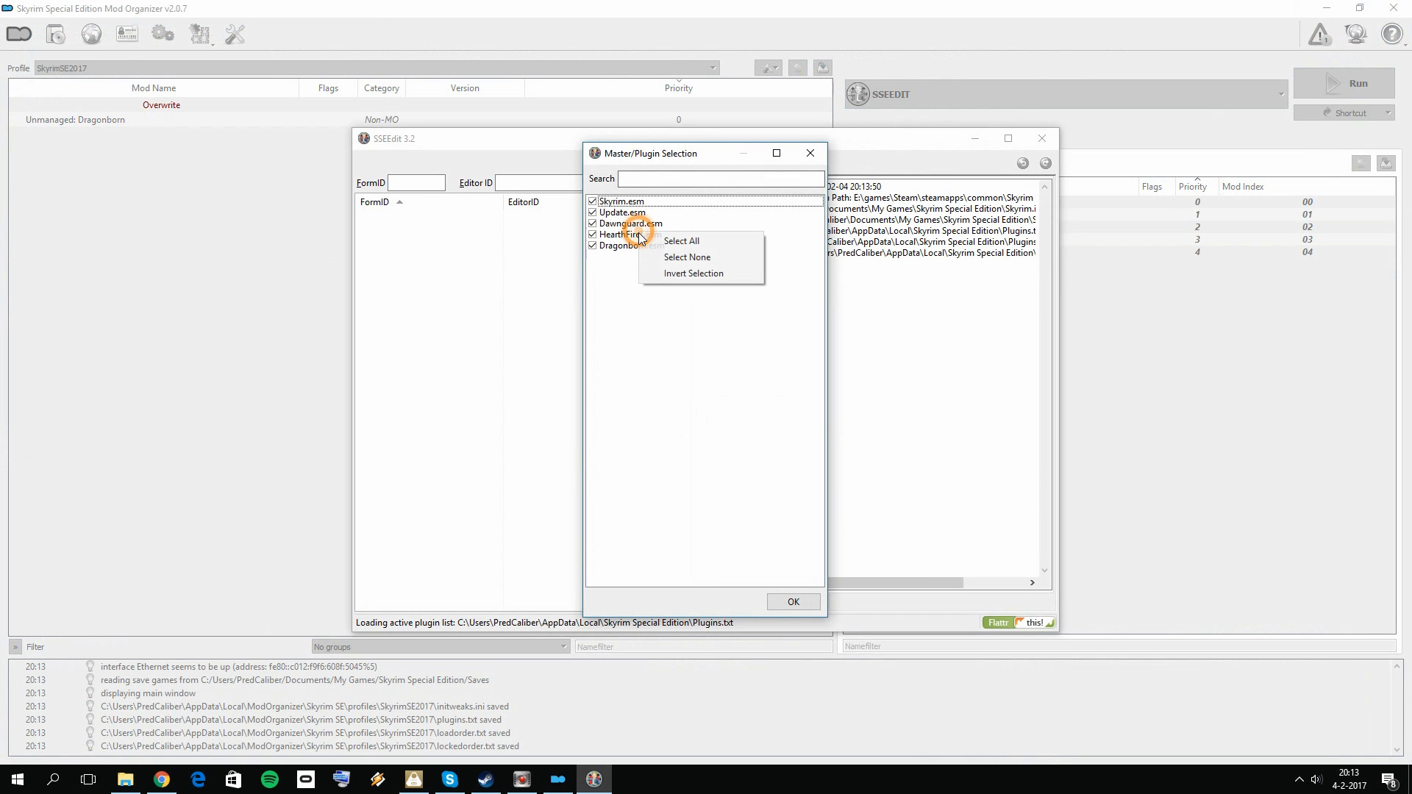
left_click(695, 255)
left_click(594, 206)
left_click(593, 205)
left_click(593, 212)
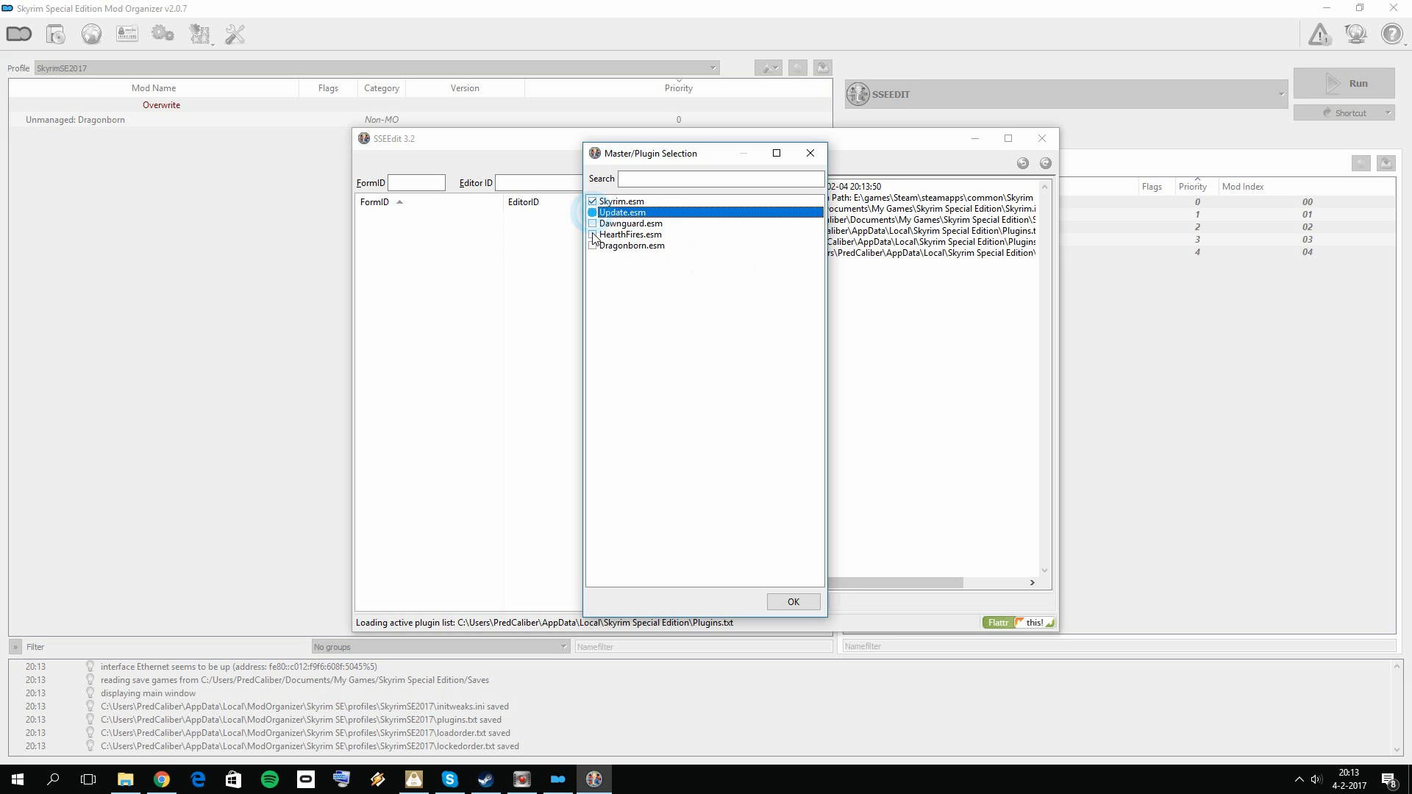
left_click(593, 246)
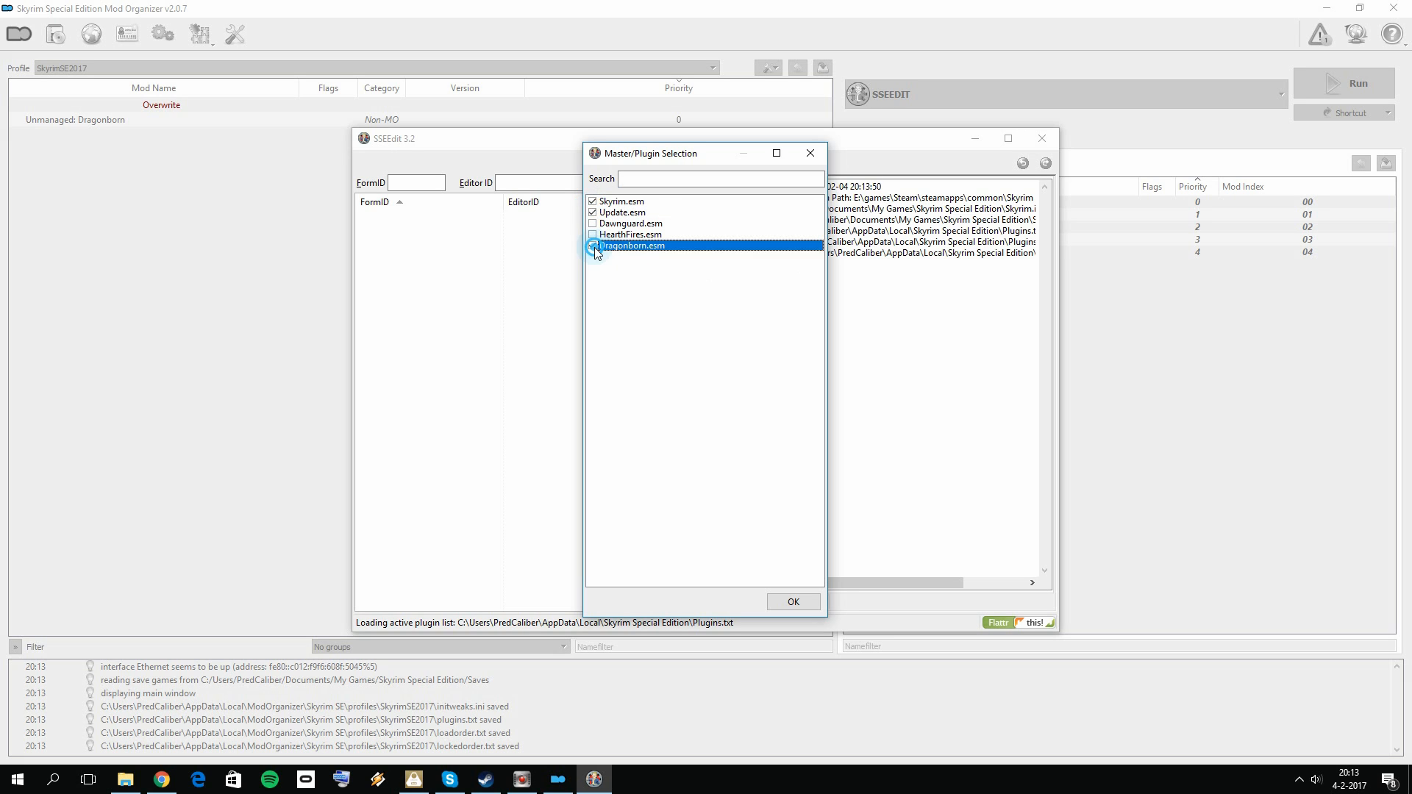
left_click(793, 603)
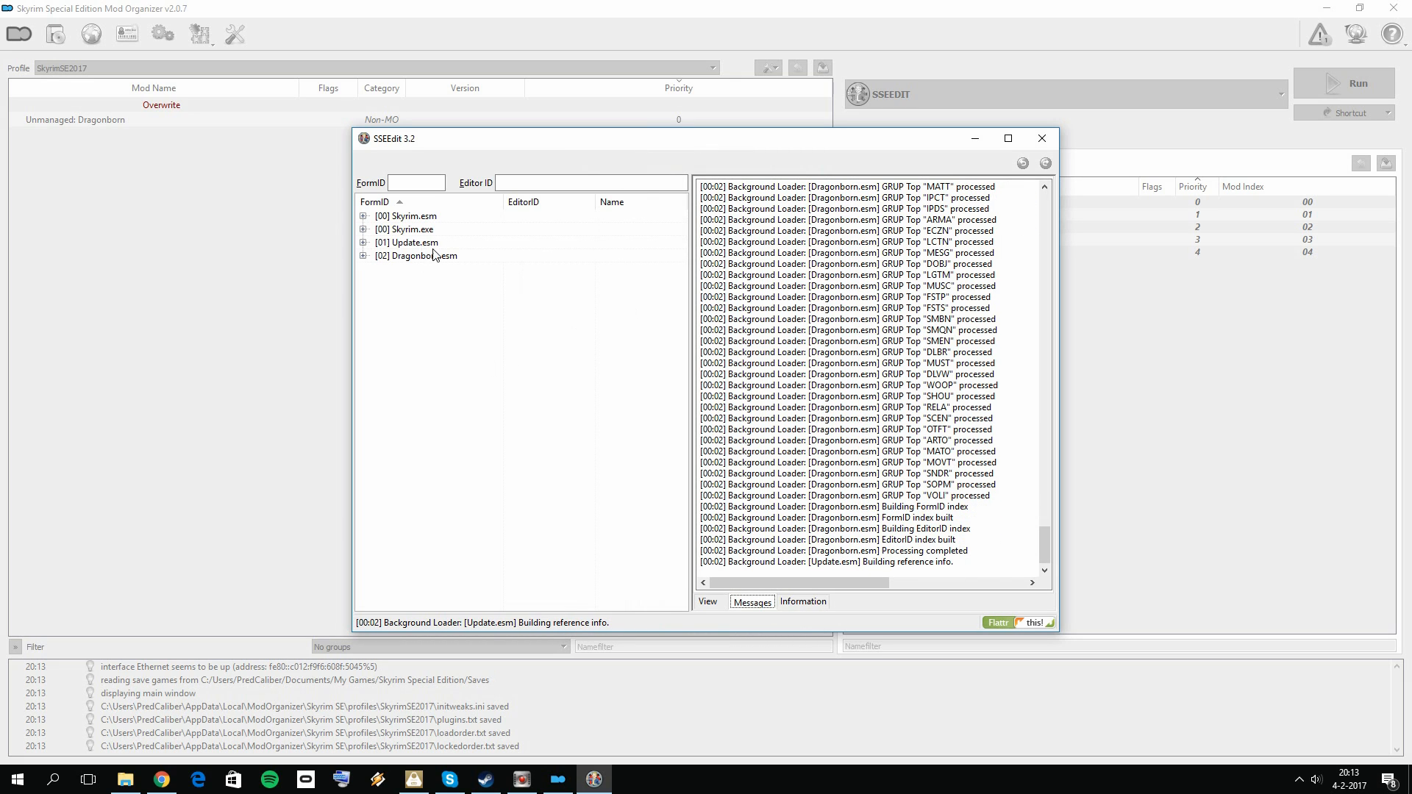
Step: Apply the cleaning filter to Dragonborn.esm
left_click(417, 257)
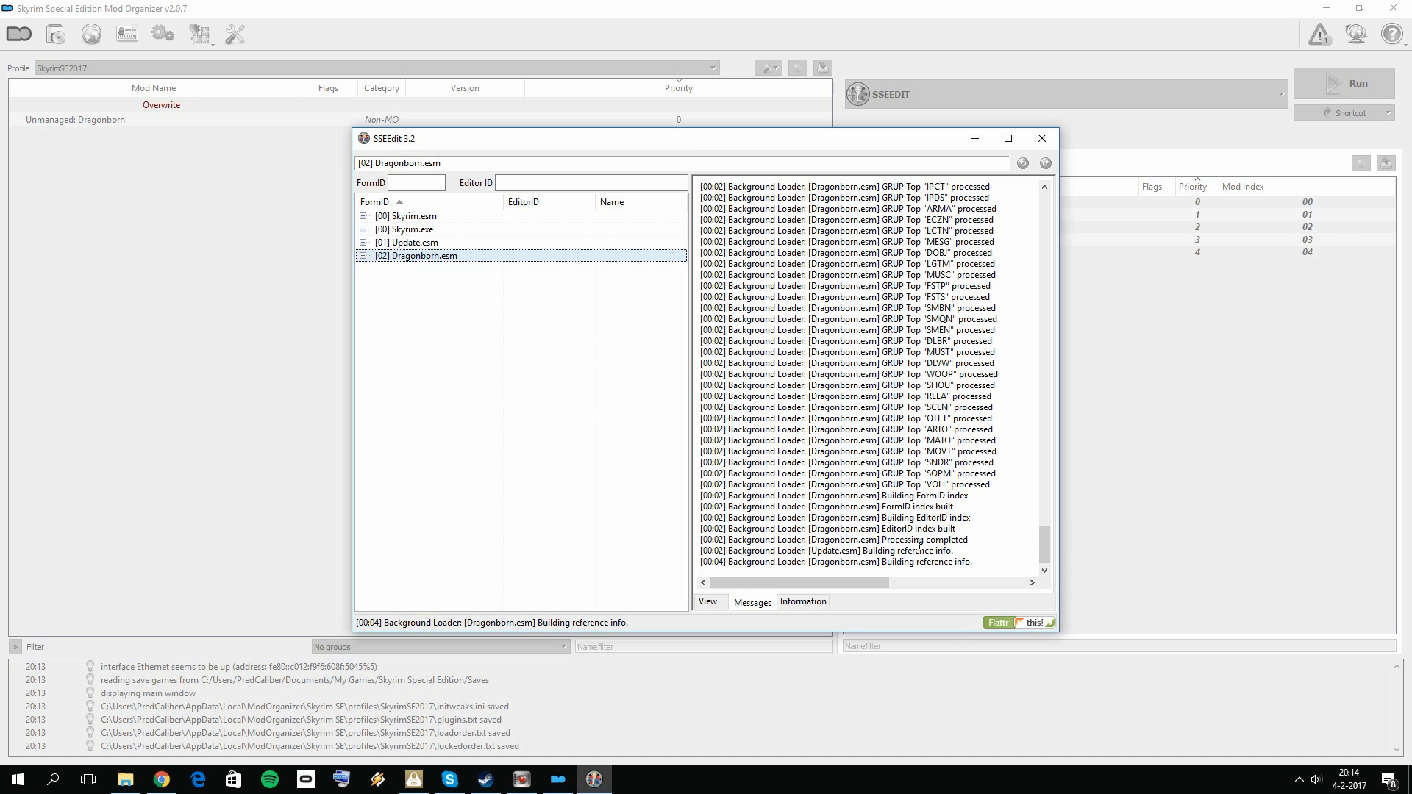
right_click(451, 257)
left_click(557, 329)
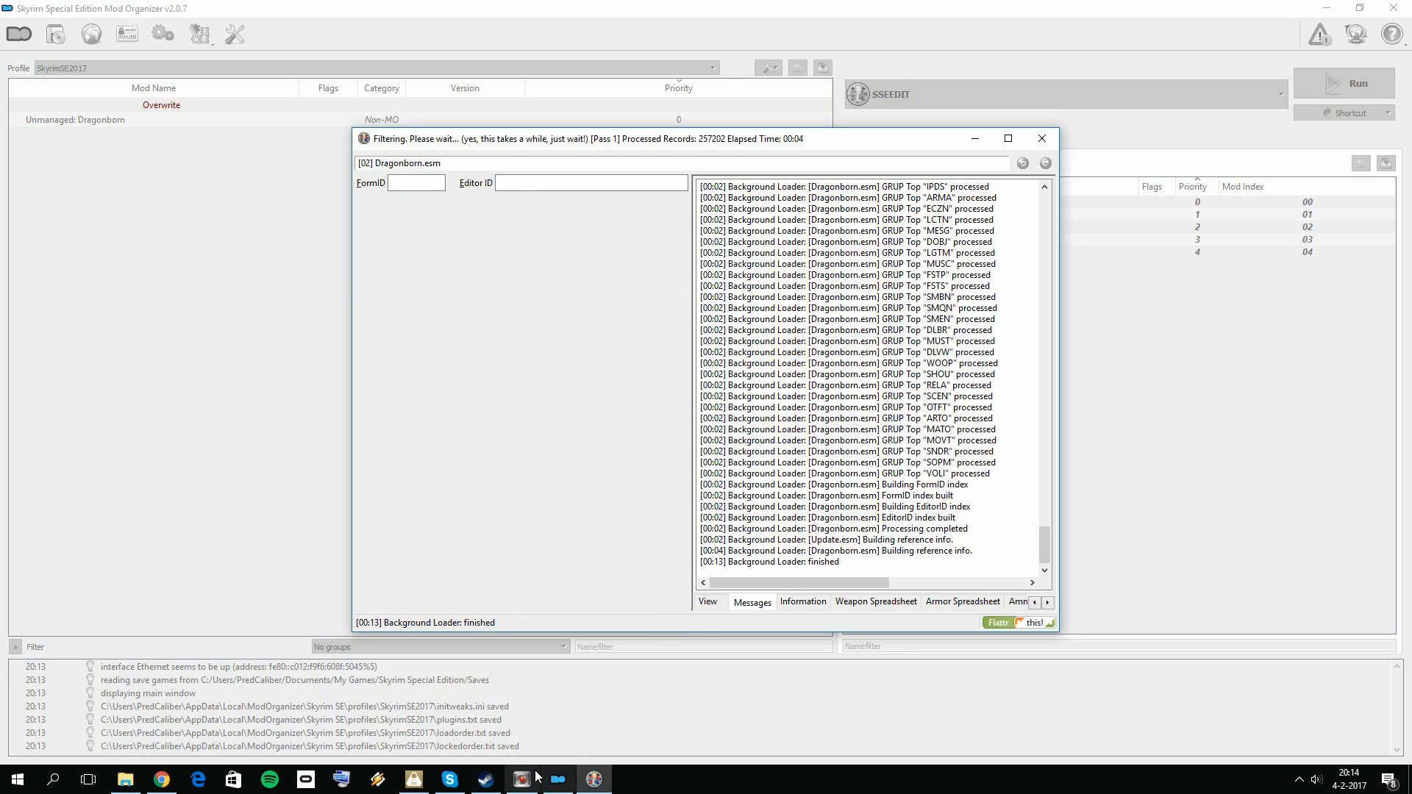
Step: Remove the "Identical to Master" records from Dragonborn.esm, accepting the module edit warning
right_click(437, 253)
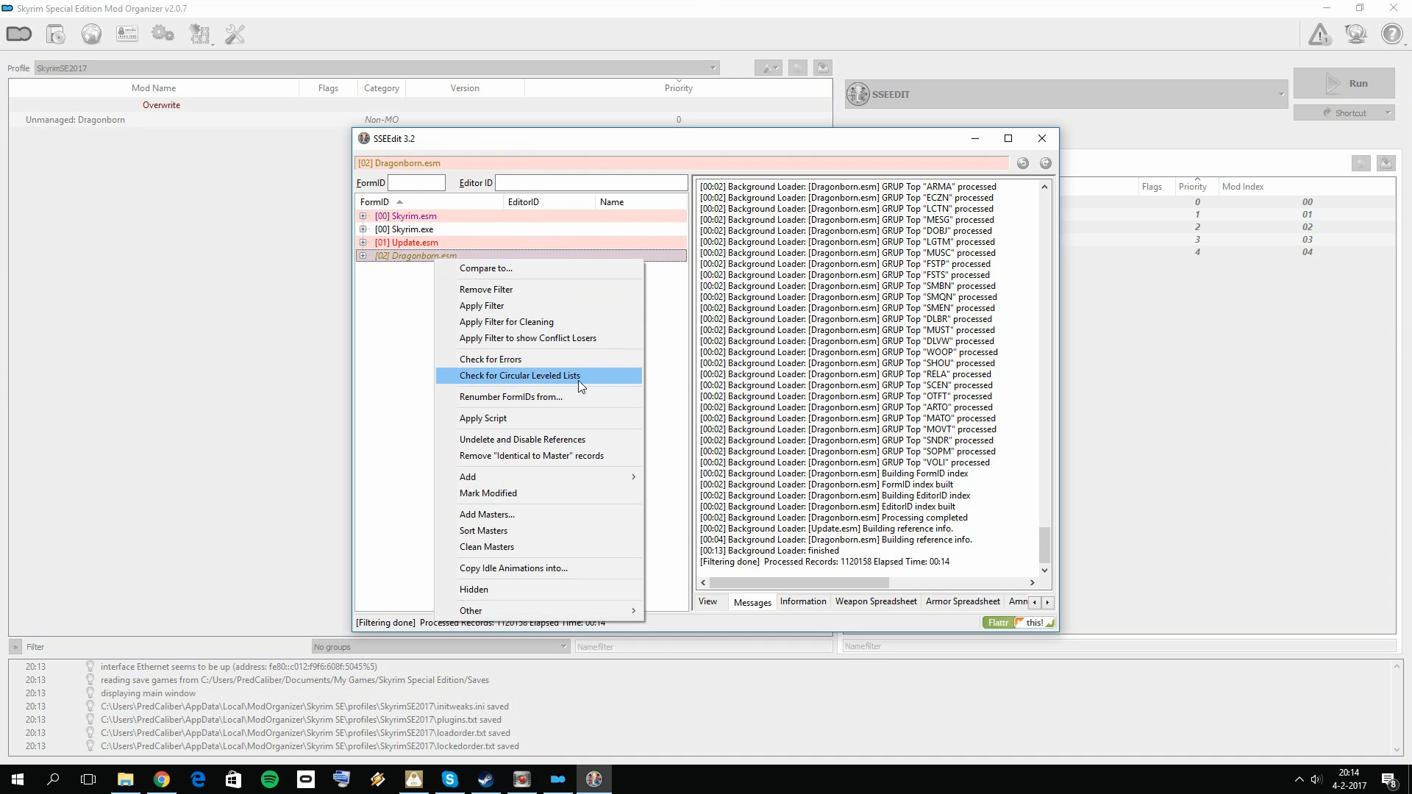
left_click(561, 461)
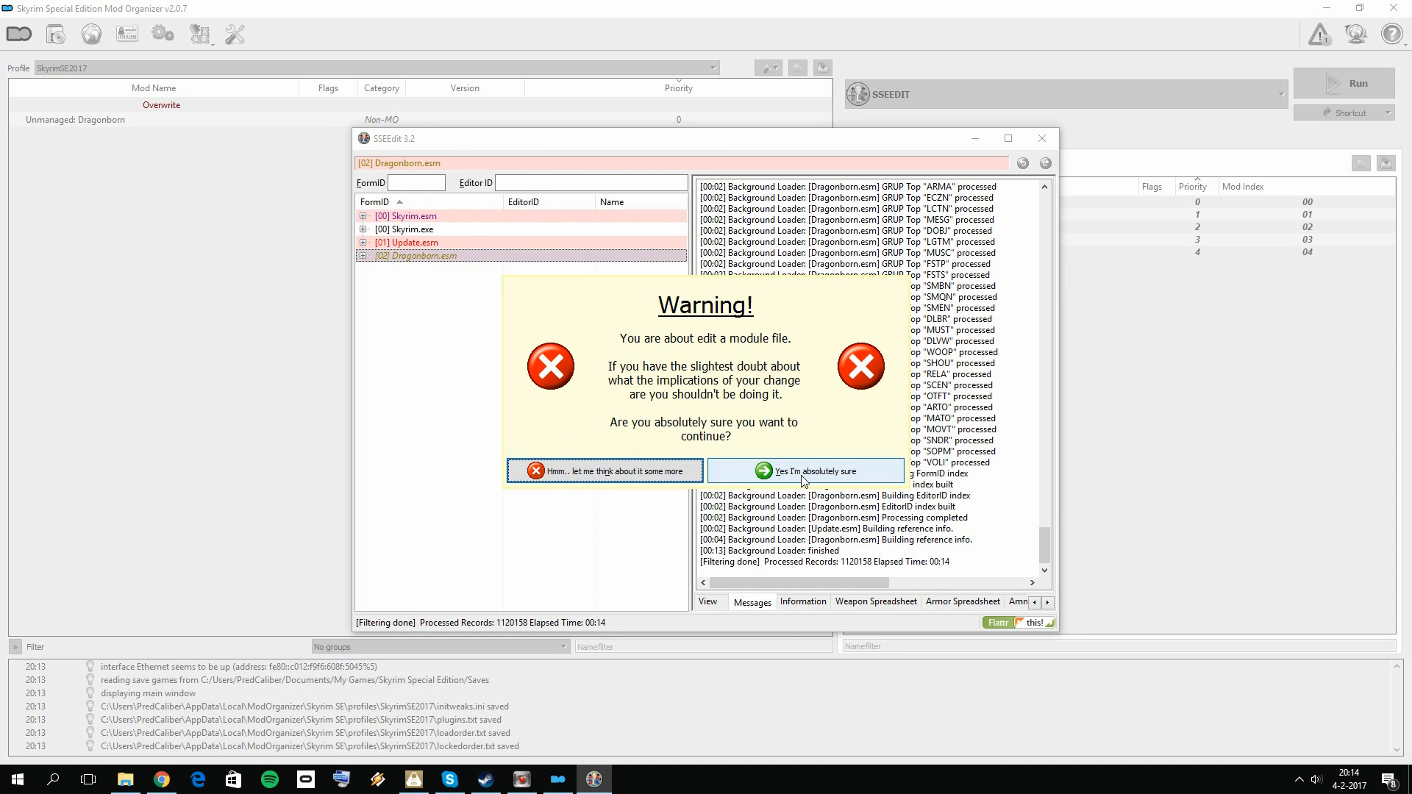
left_click(791, 474)
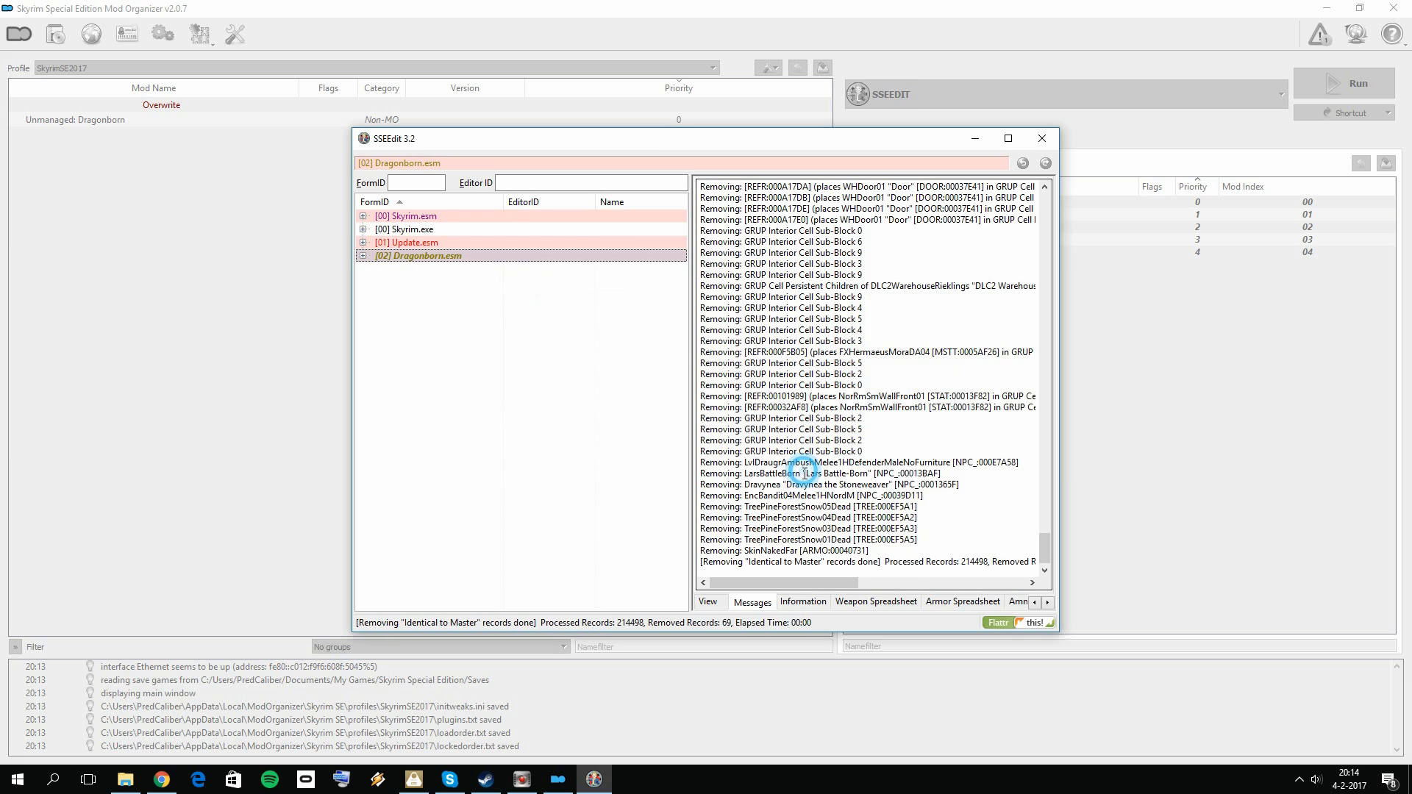
Step: Undelete and disable references in Dragonborn.esm, then close SSEEdit and save the plugin without a backup
right_click(448, 255)
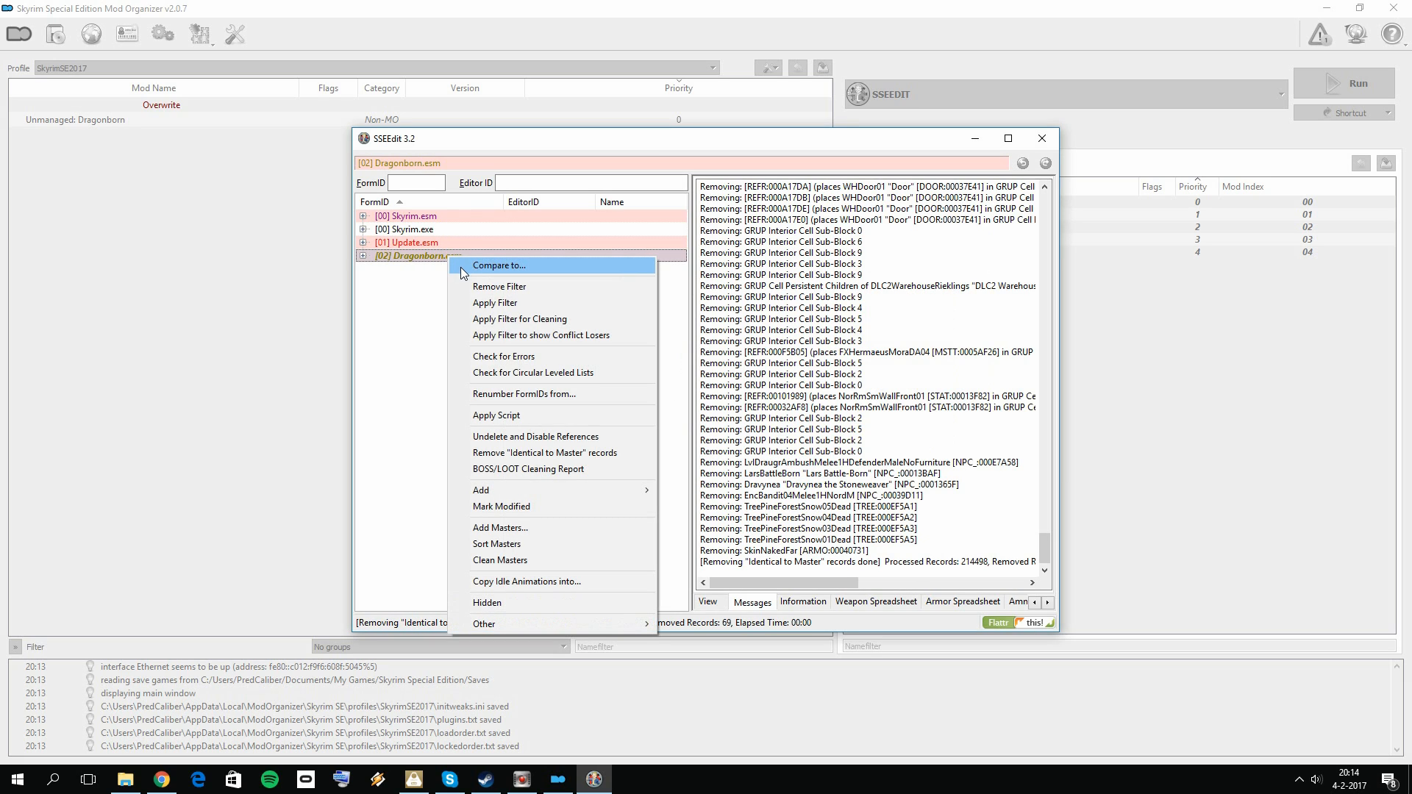
left_click(559, 437)
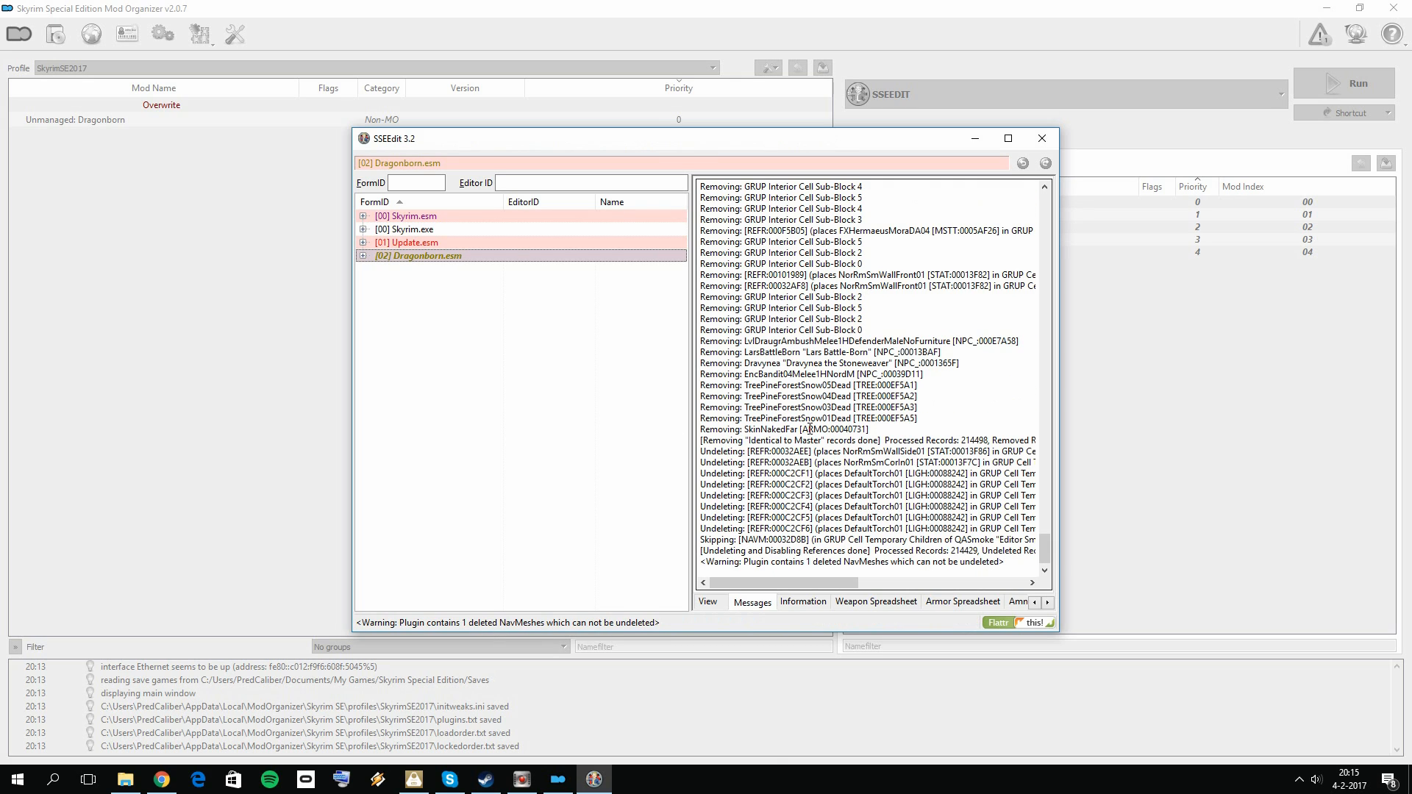
left_click(1042, 138)
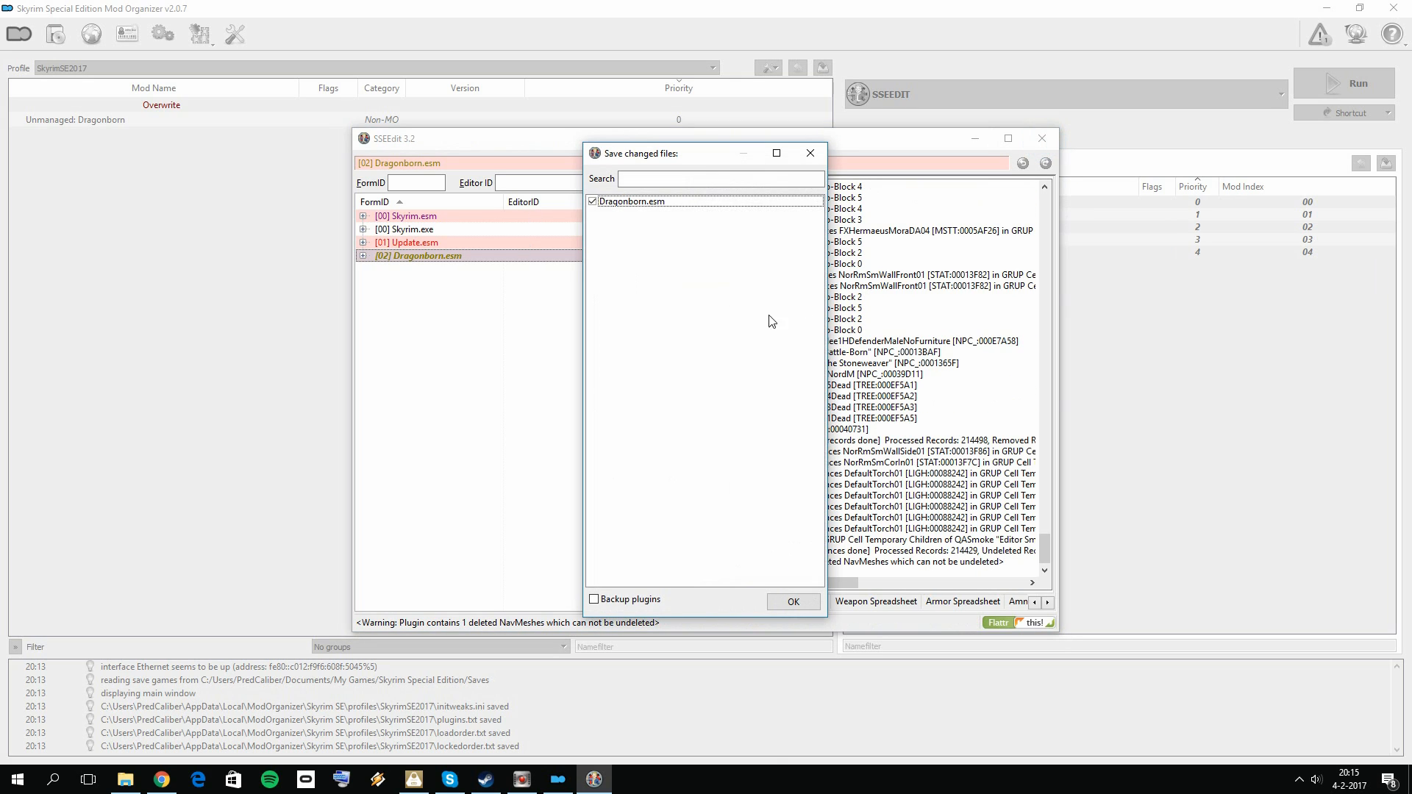
left_click(792, 600)
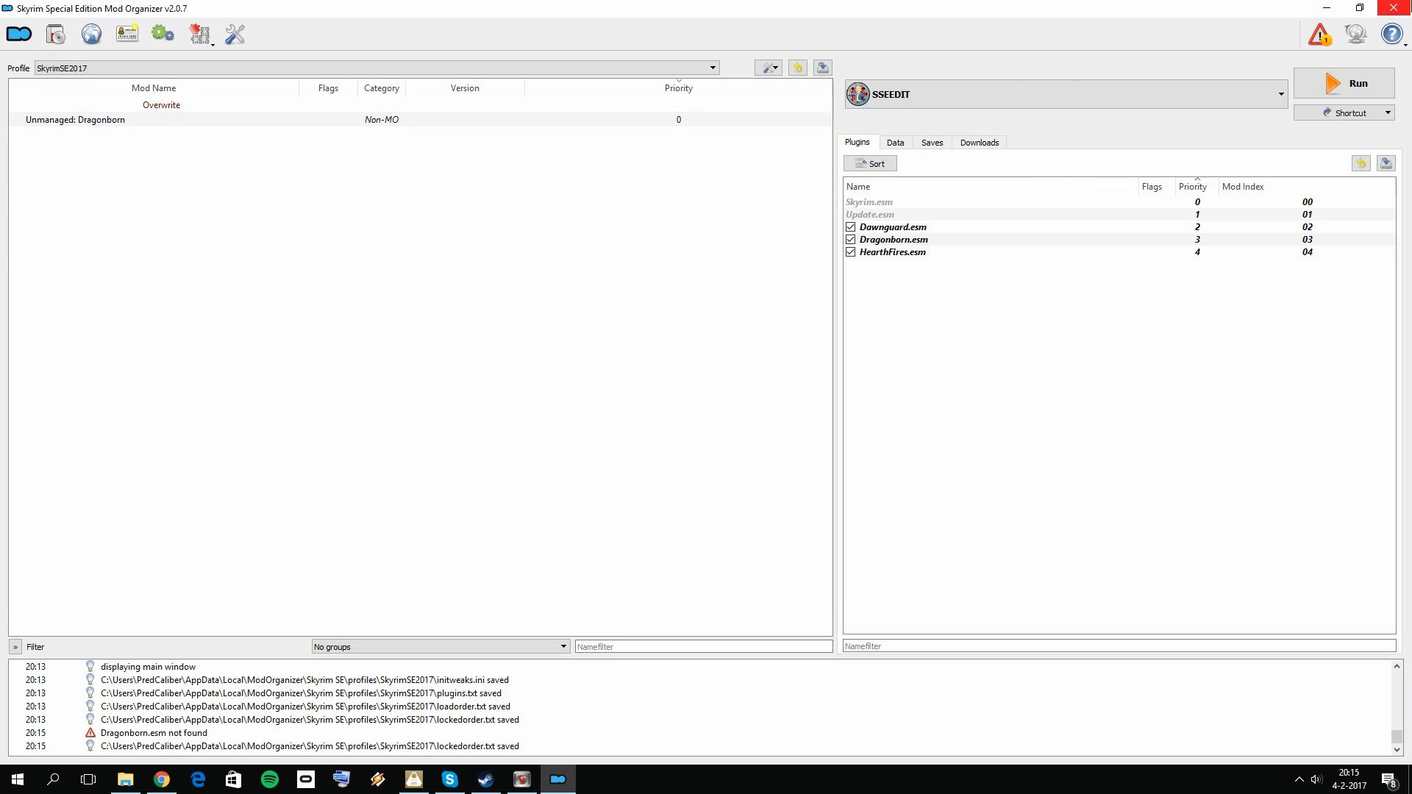
Step: Restart Mod Organizer and inspect the files in the Overwrite folder
left_click(1390, 9)
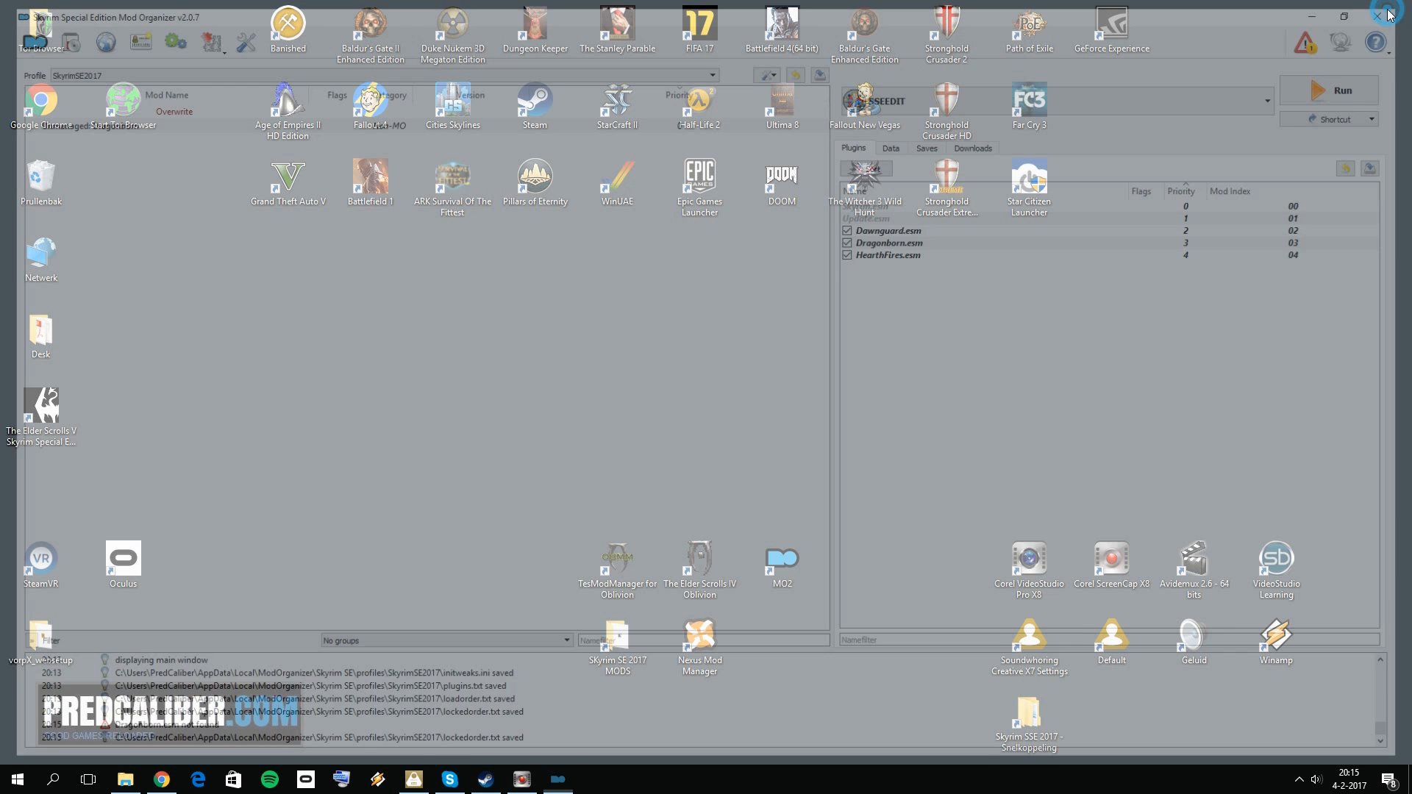
left_click(881, 322)
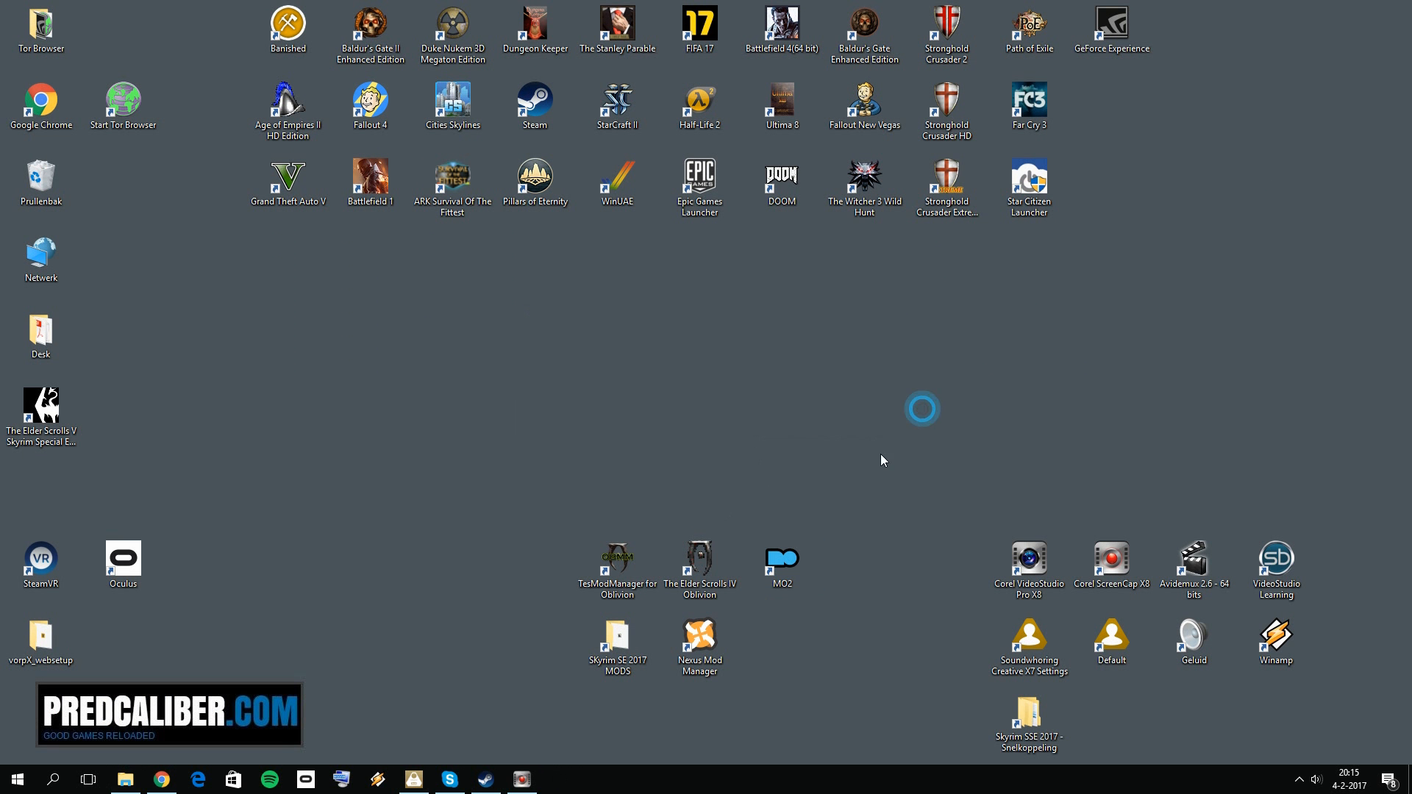
double_click(797, 572)
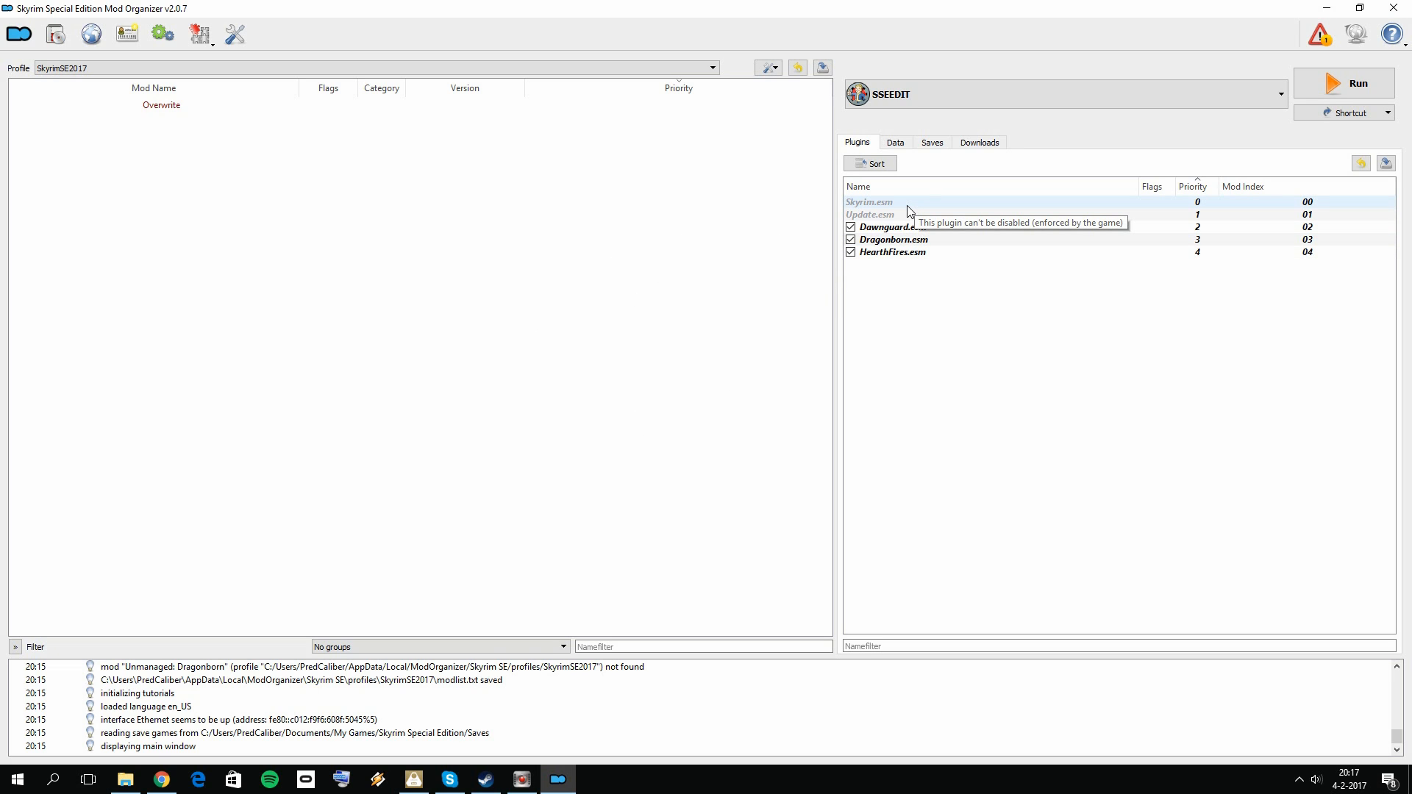
double_click(182, 108)
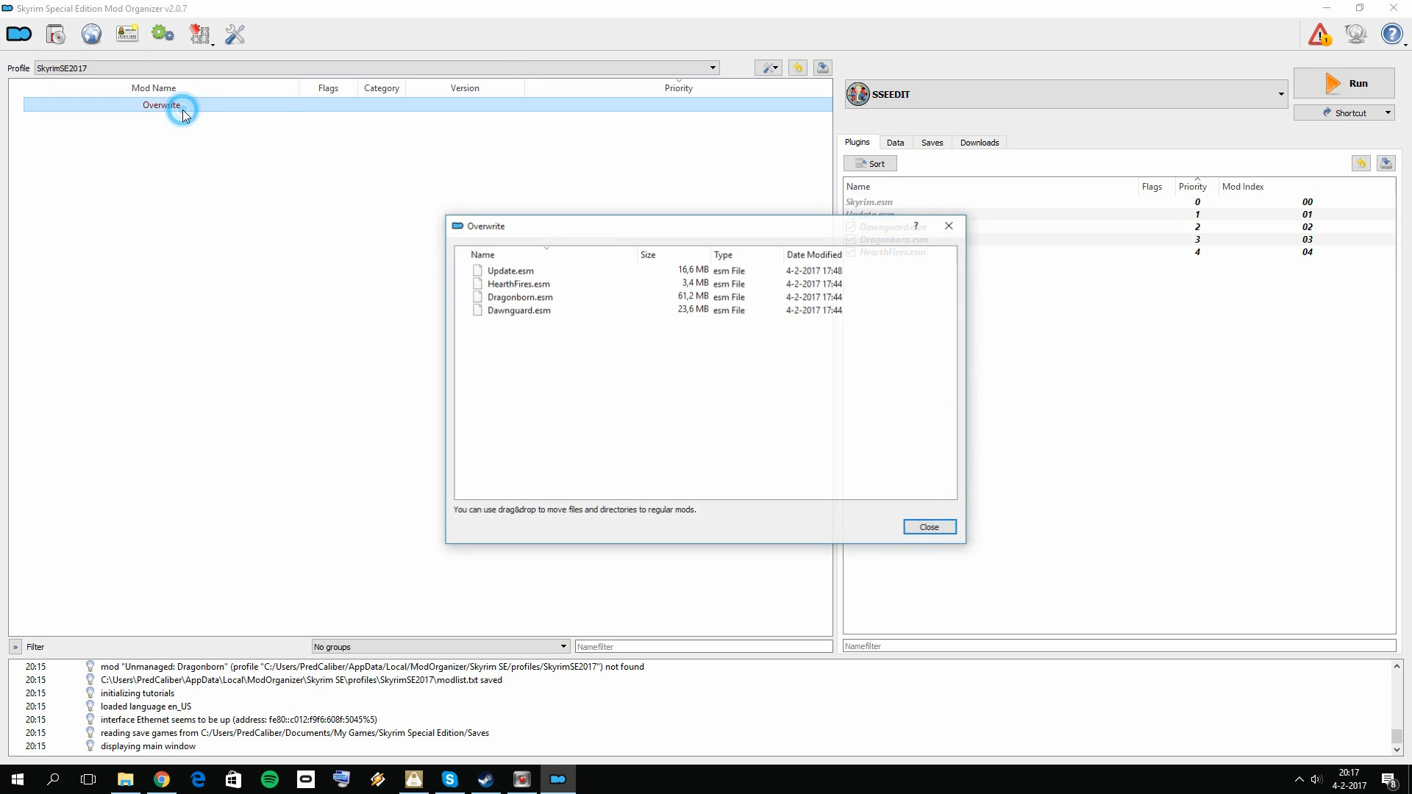
left_click(949, 228)
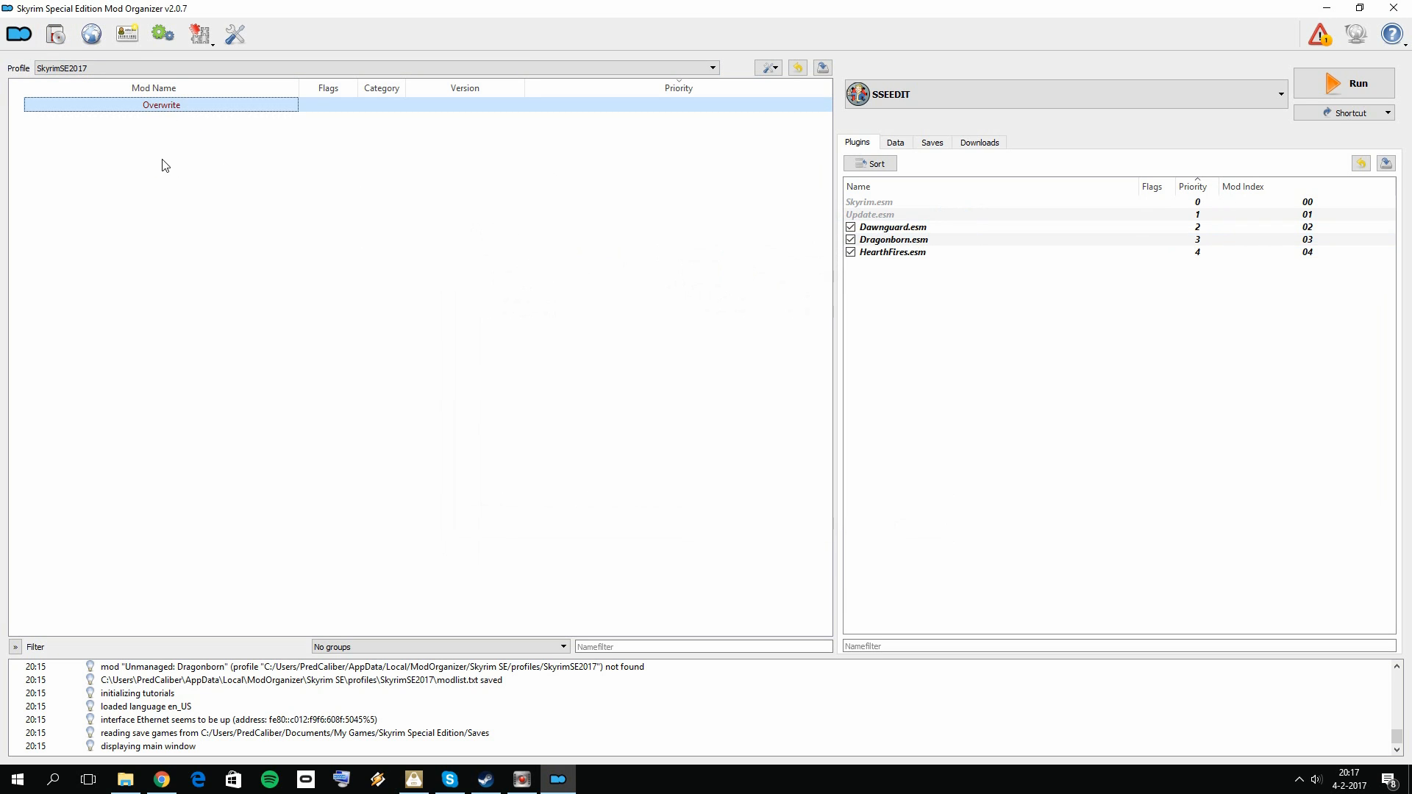
Step: Create an empty mod named "Cleaned Plugins" in the mod list
right_click(159, 140)
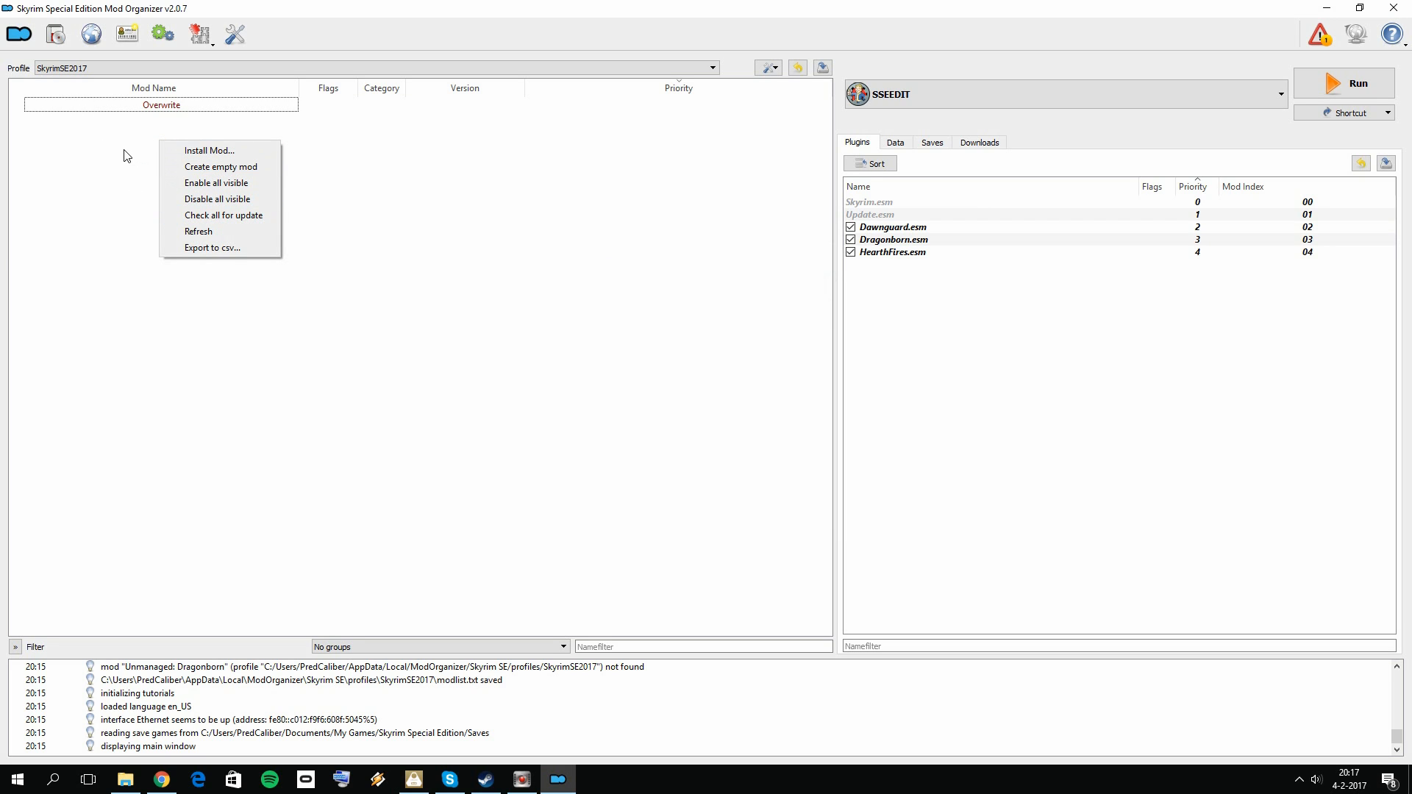
left_click(197, 169)
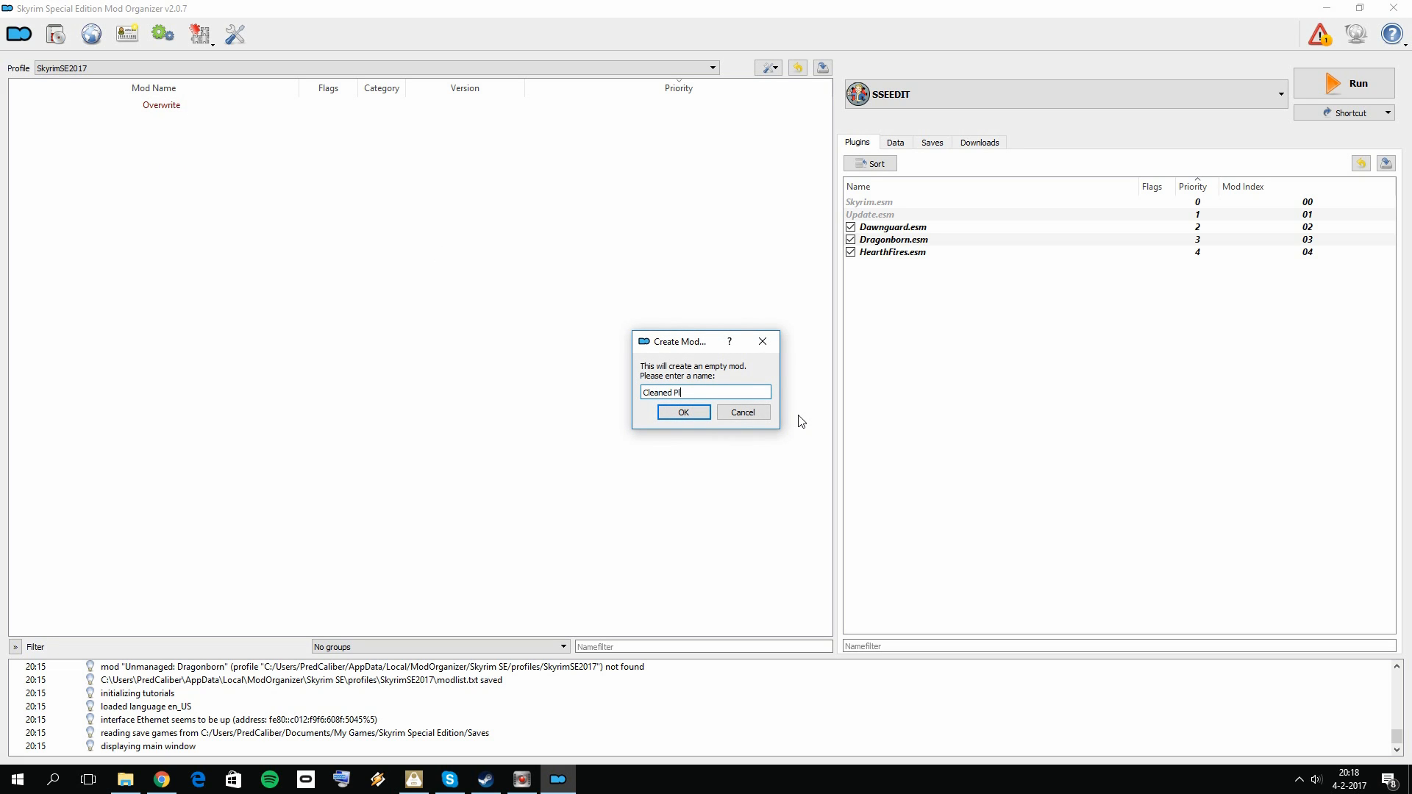
left_click(691, 414)
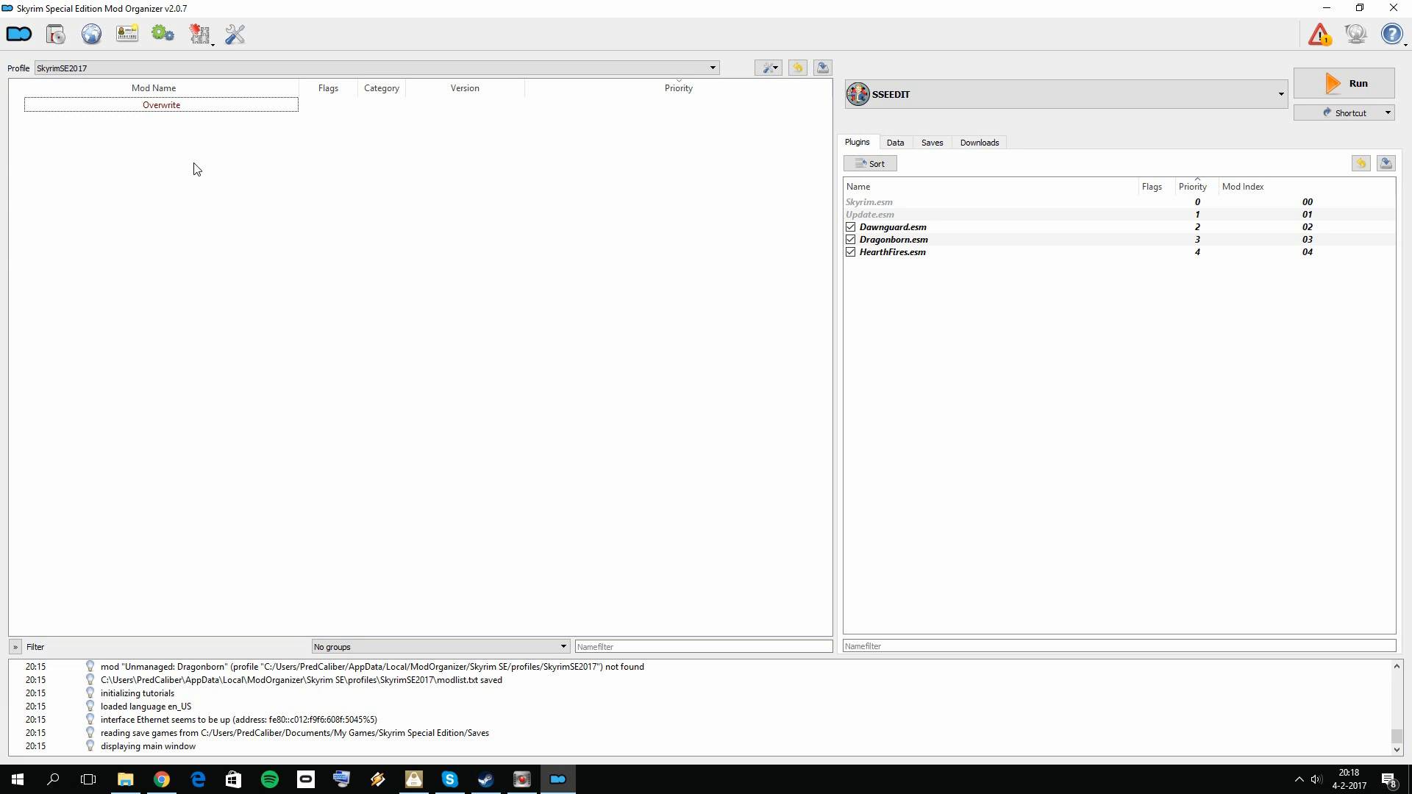
right_click(273, 189)
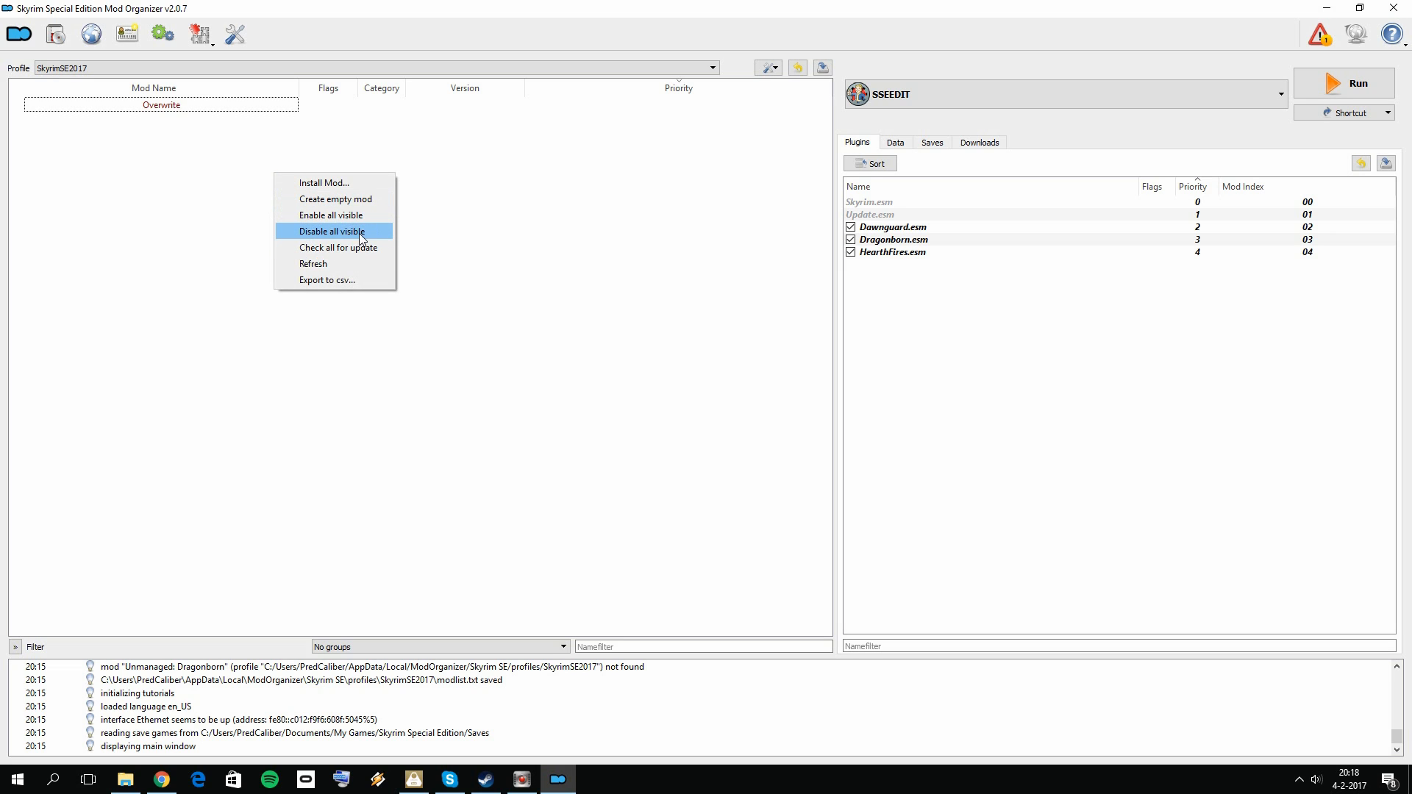
left_click(343, 248)
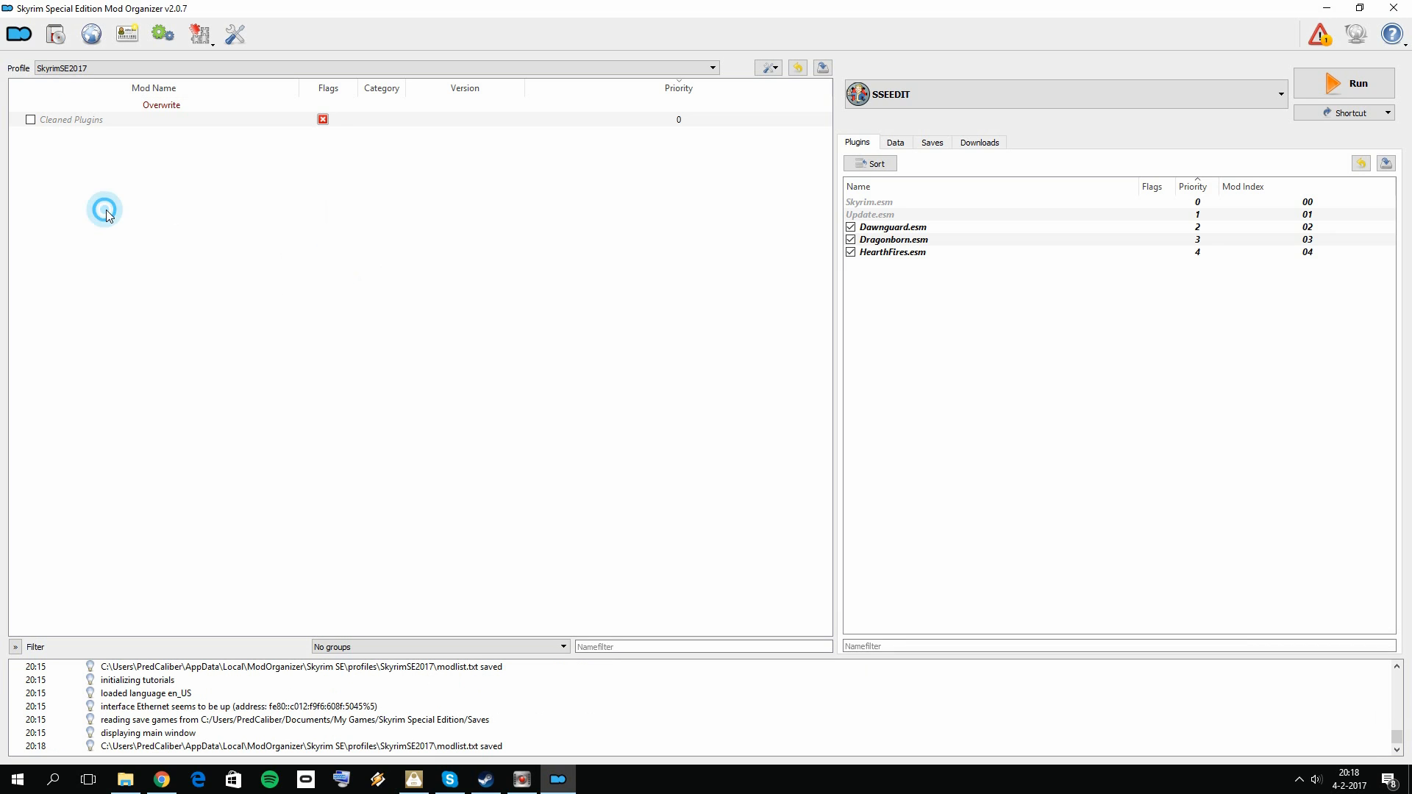
Step: Move Update.esm, HearthFires.esm, Dragonborn.esm and Dawnguard.esm from the Overwrite folder into the Cleaned Plugins mod, then close the Overwrite window
double_click(176, 105)
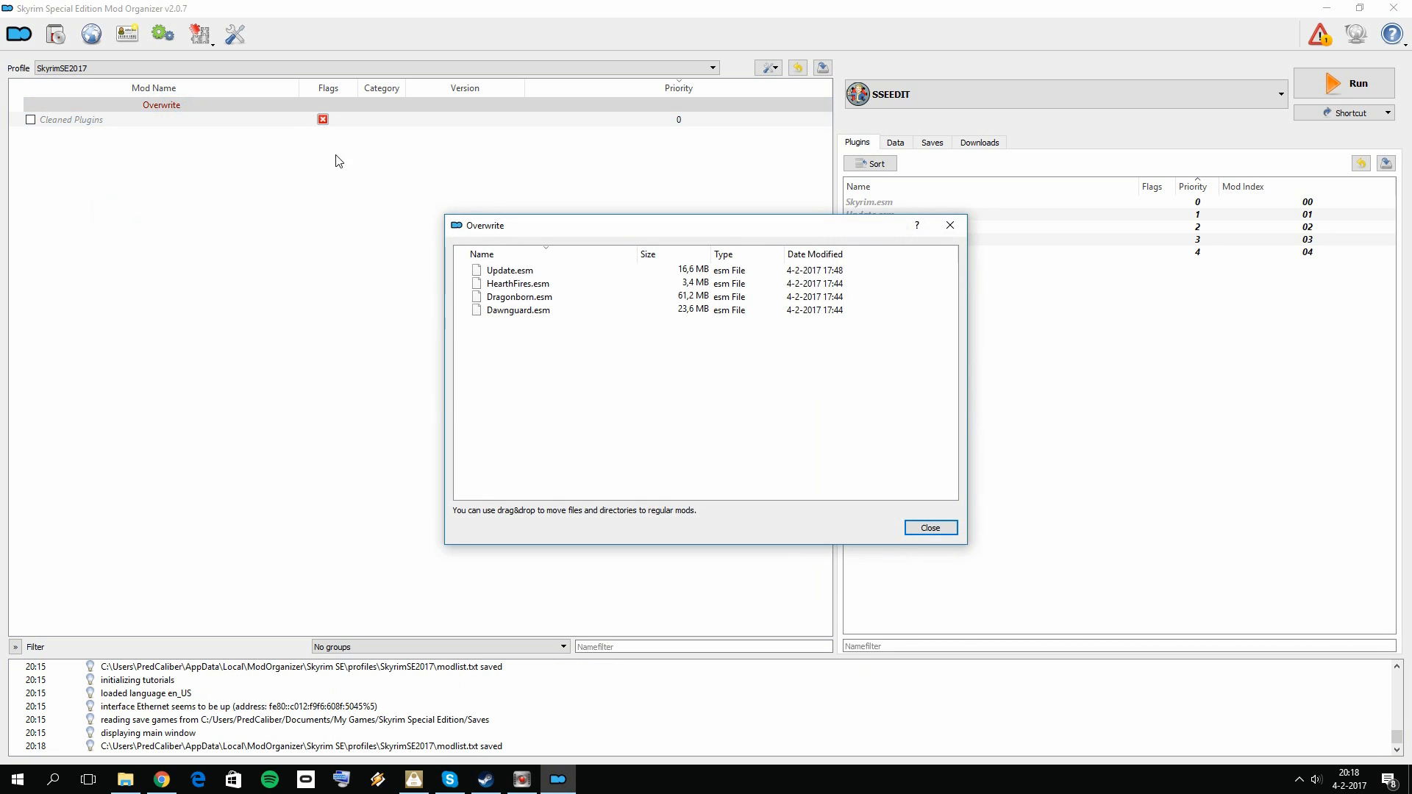
left_click(790, 271)
left_click(542, 282, "ctrl")
left_click(526, 297, "ctrl")
left_click(514, 310, "ctrl")
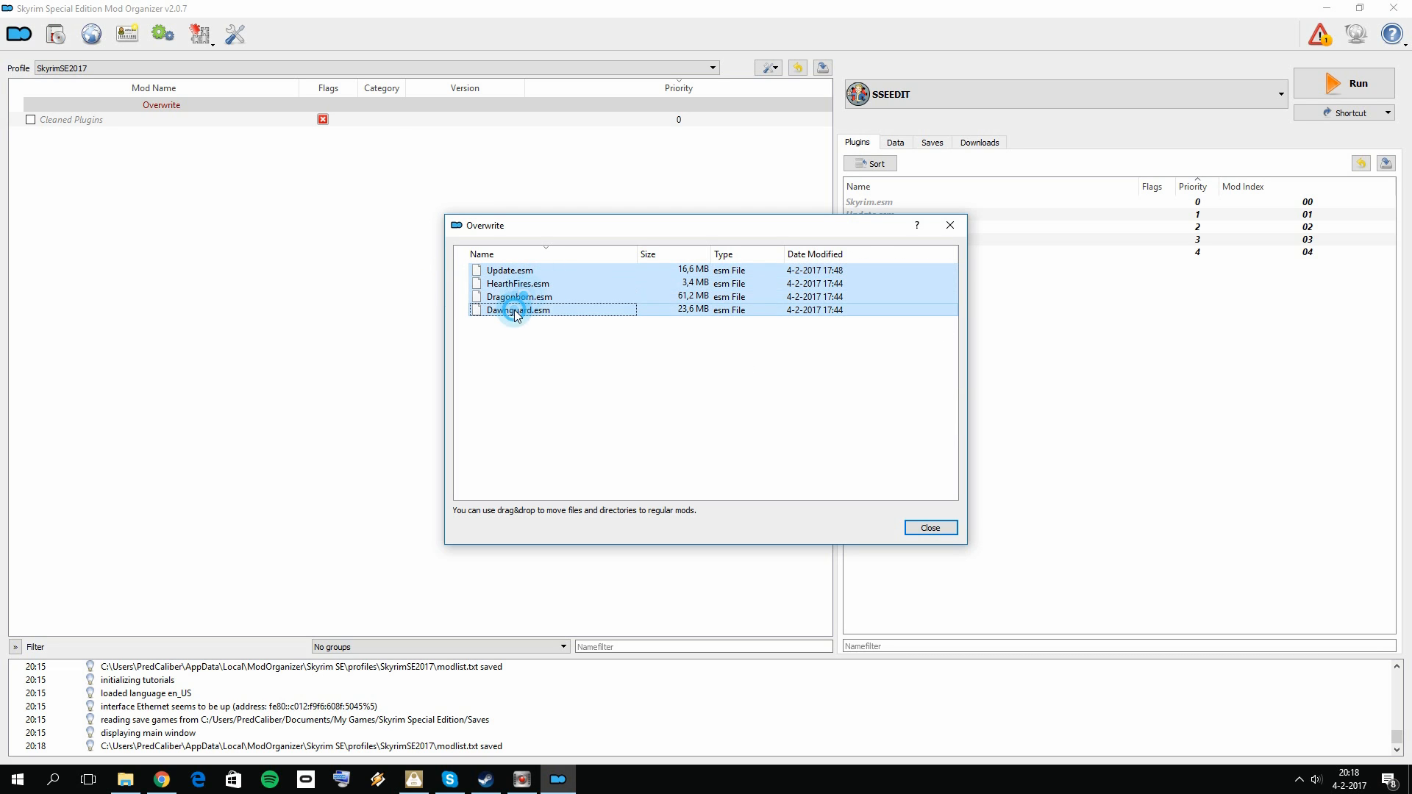
left_click_drag(509, 272, 74, 123)
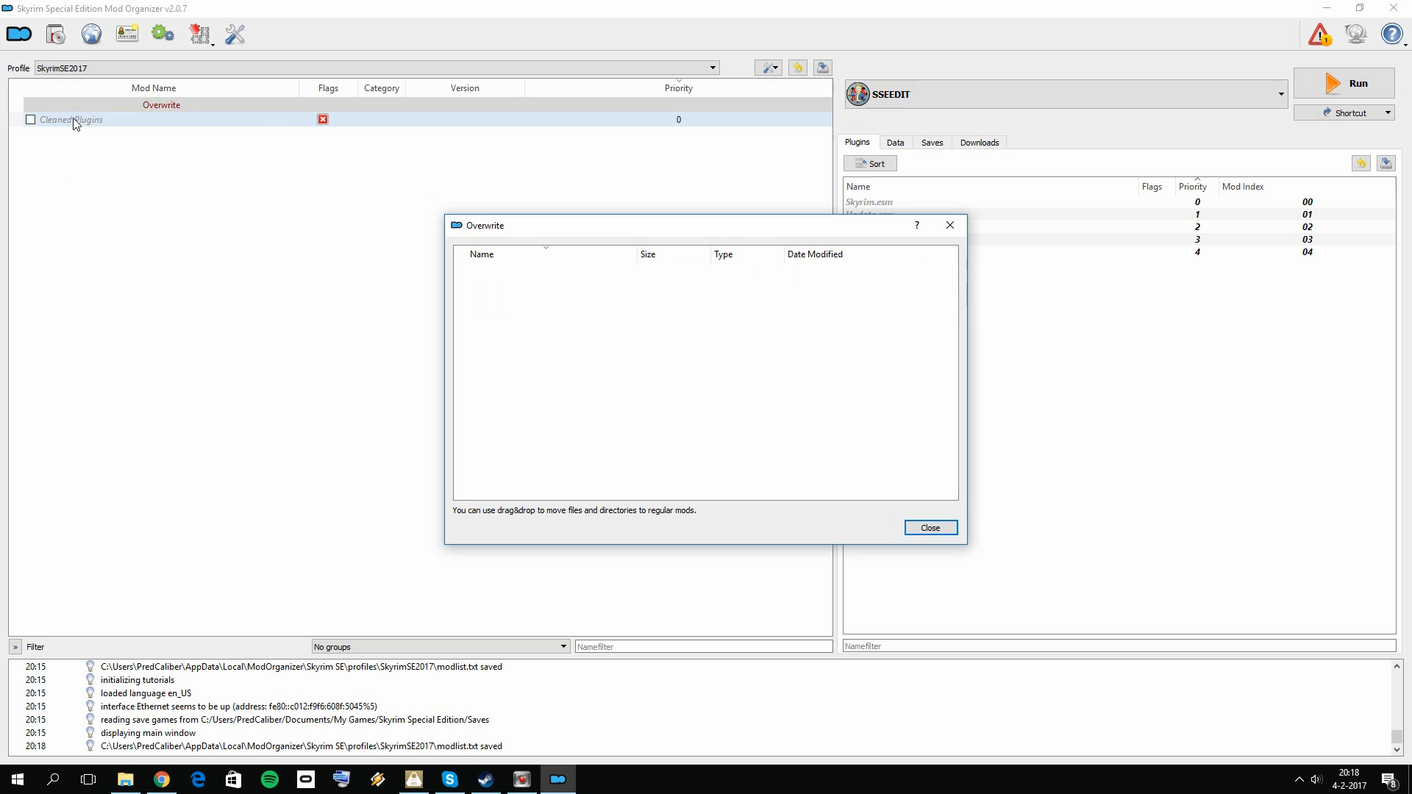
left_click(949, 225)
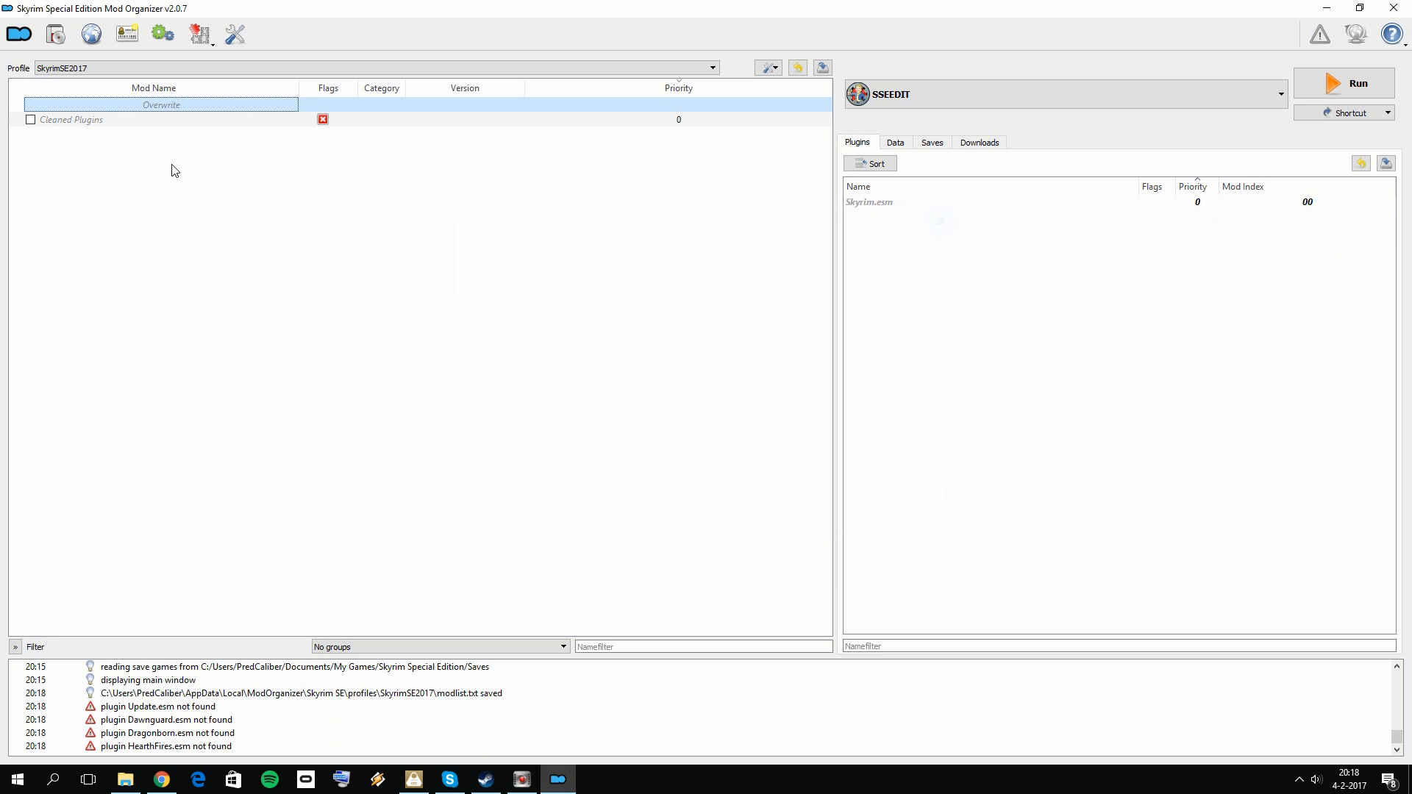
Step: Enable the Cleaned Plugins mod and refresh the mod list
left_click(30, 120)
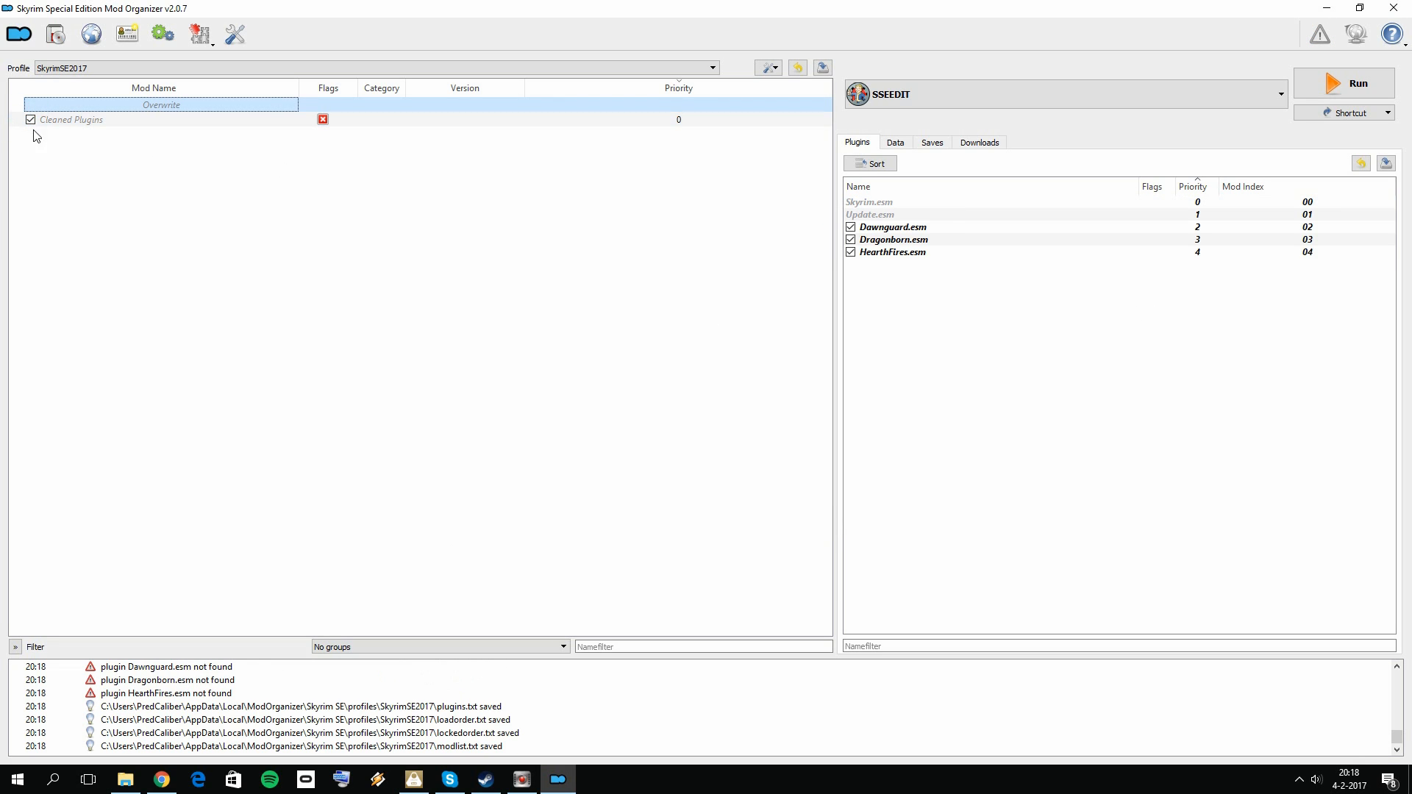
left_click(254, 183)
right_click(178, 204)
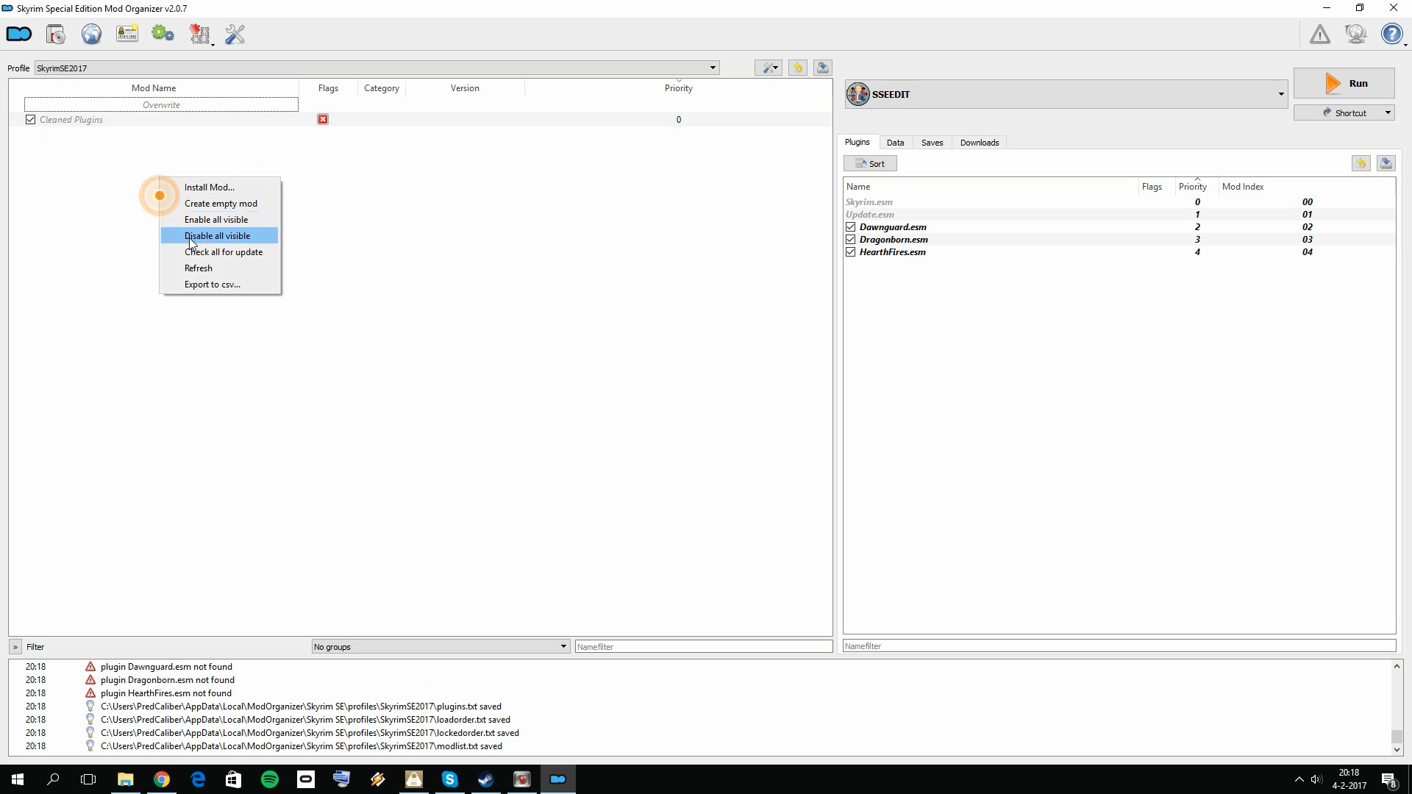
left_click(214, 264)
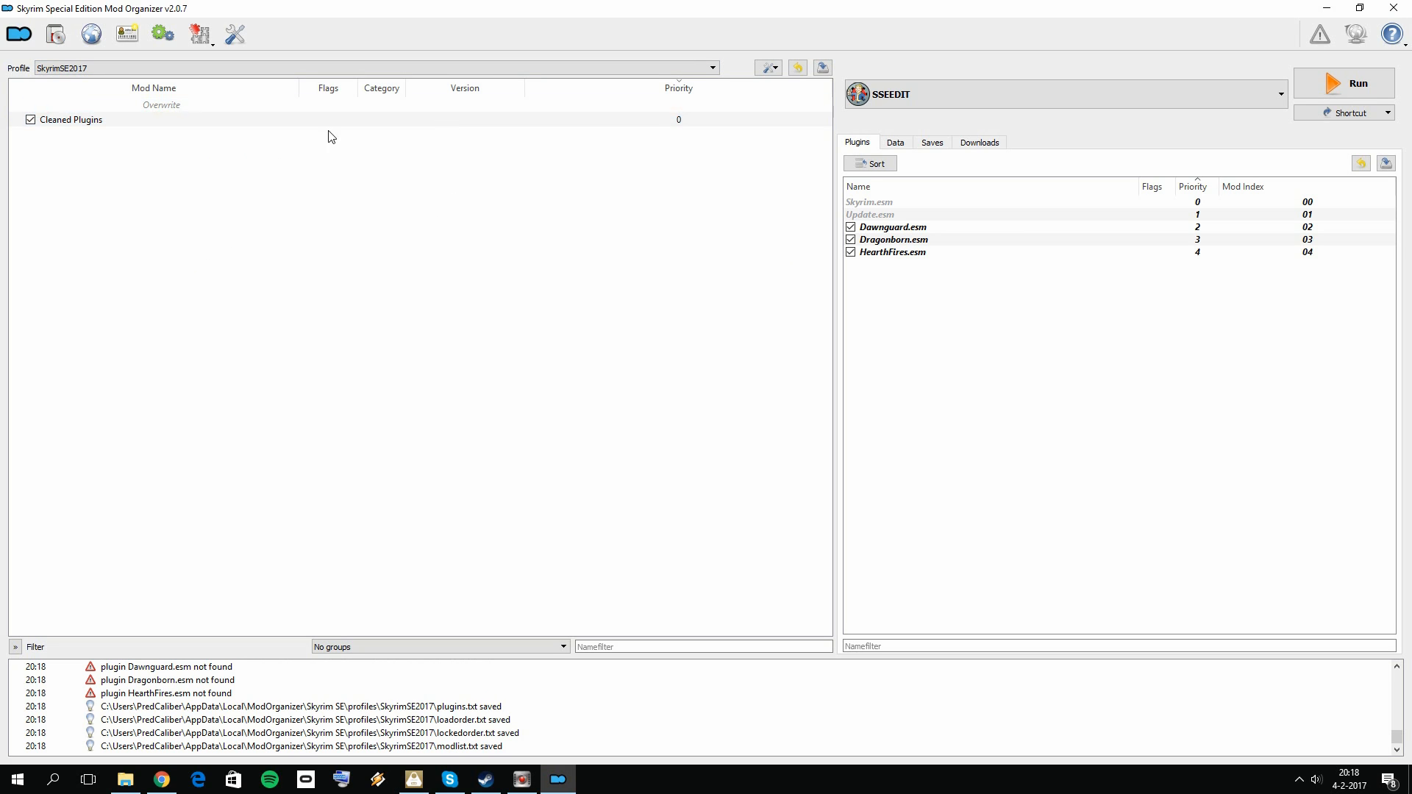
Step: Close Mod Organizer, minimize the browser and start Mod Organizer again from the desktop
left_click(1394, 9)
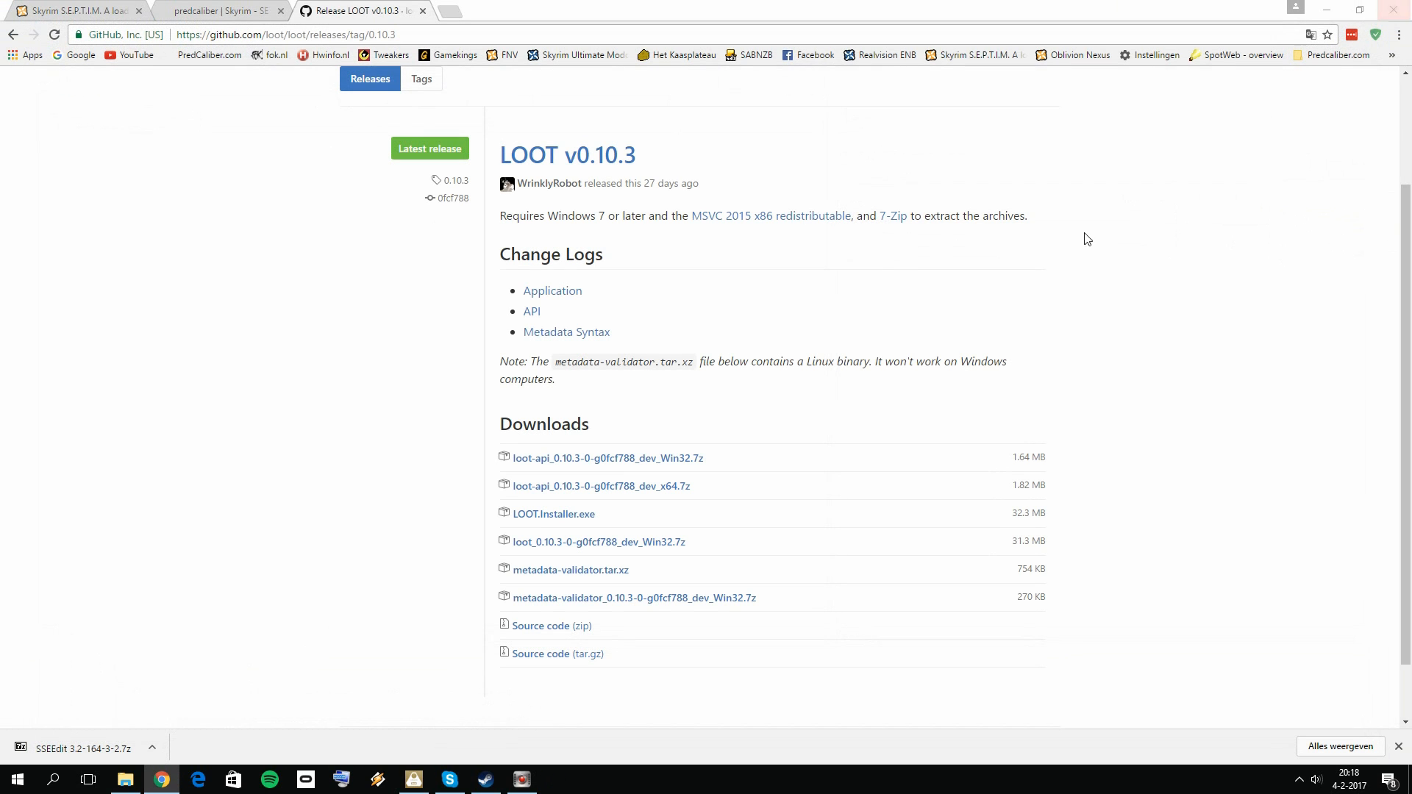
left_click(1325, 9)
double_click(797, 572)
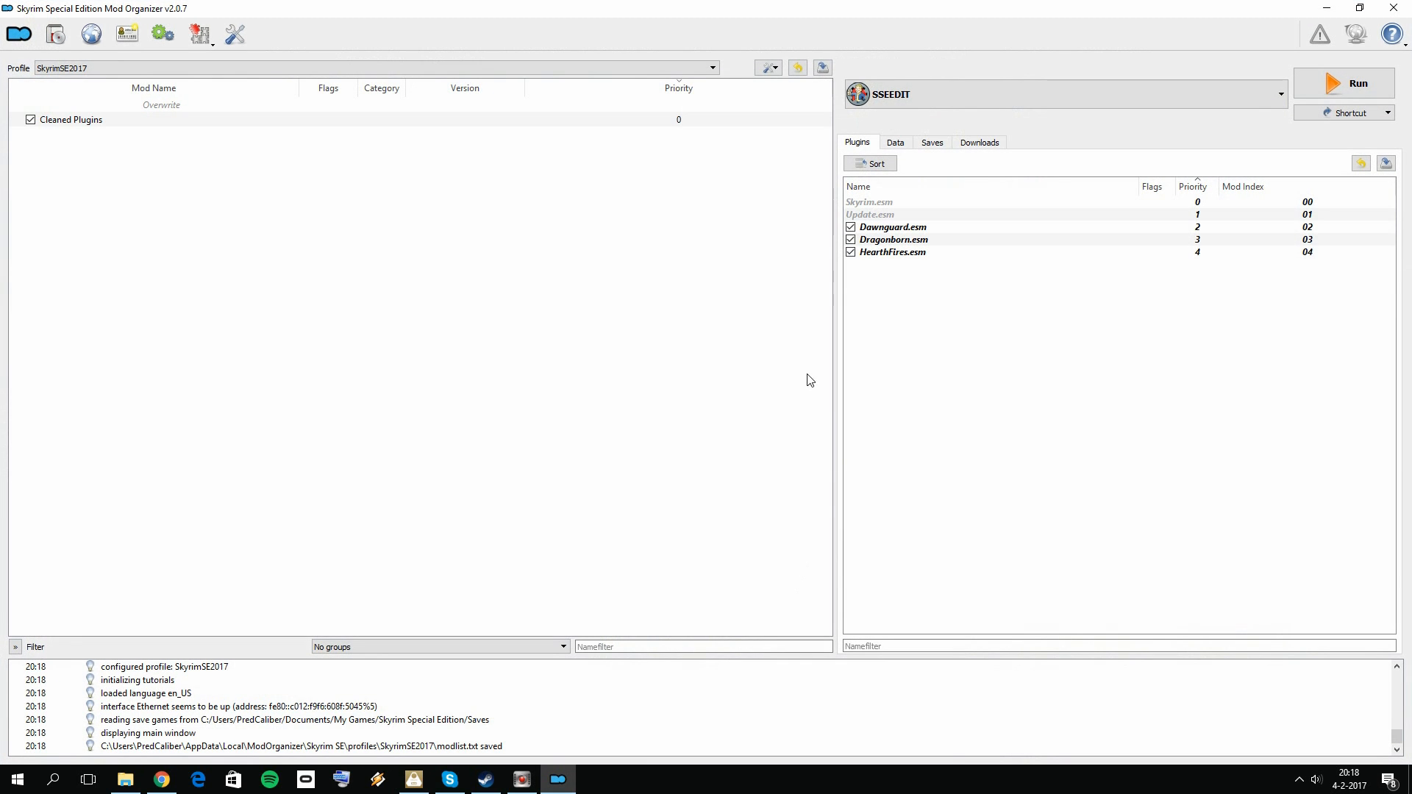
Step: Choose Skyrim Special Edition as the program to run and check the origin of the cleaned plugins
left_click(977, 94)
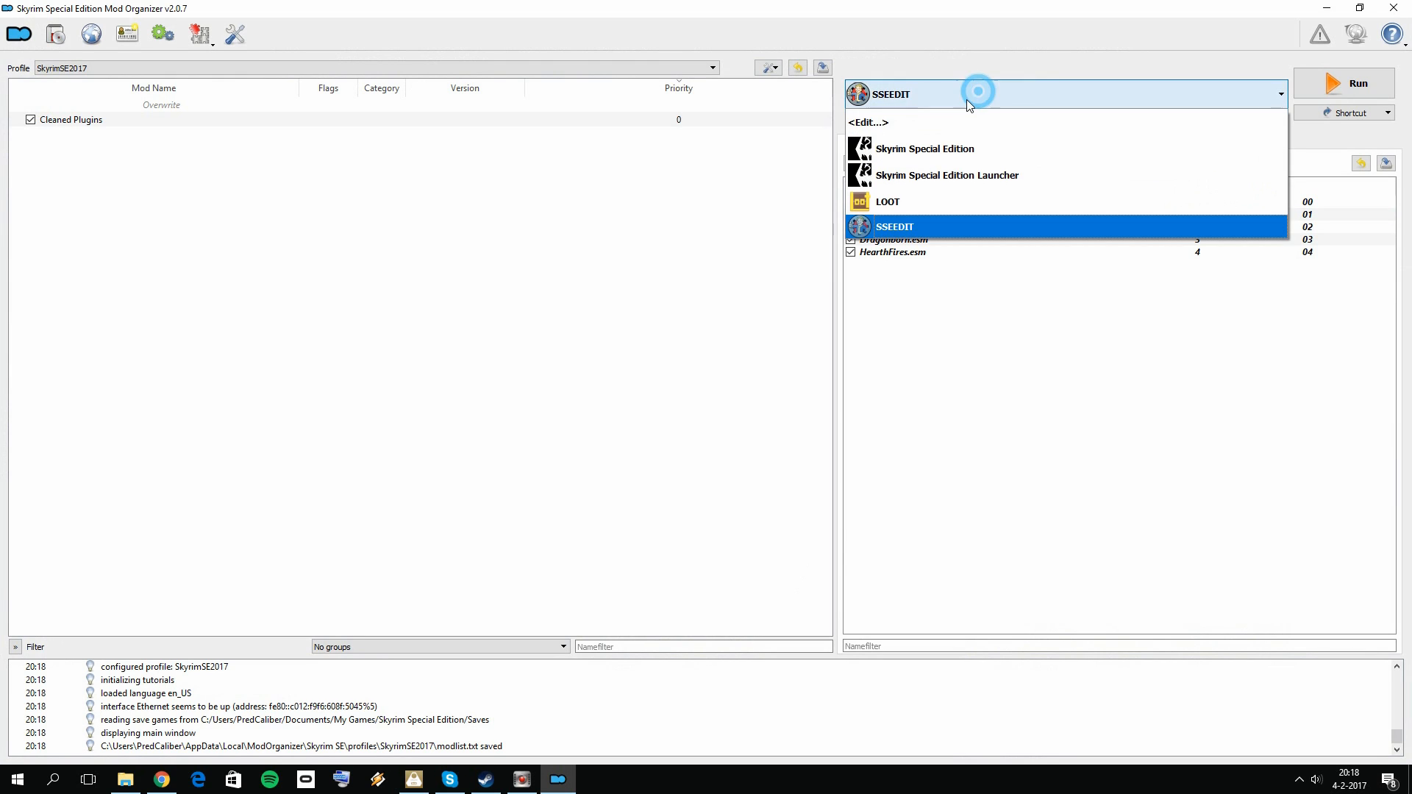
left_click(914, 146)
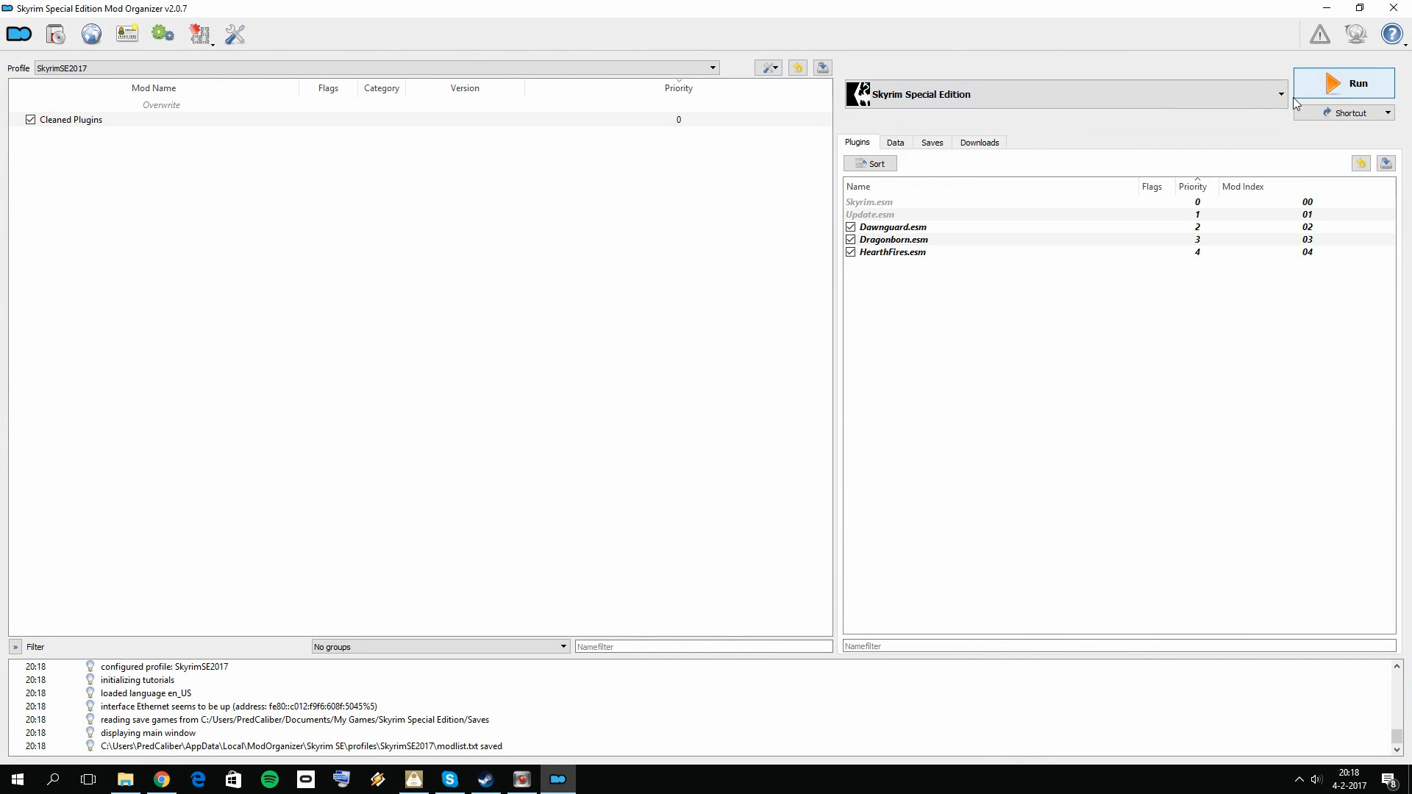
left_click(1192, 187)
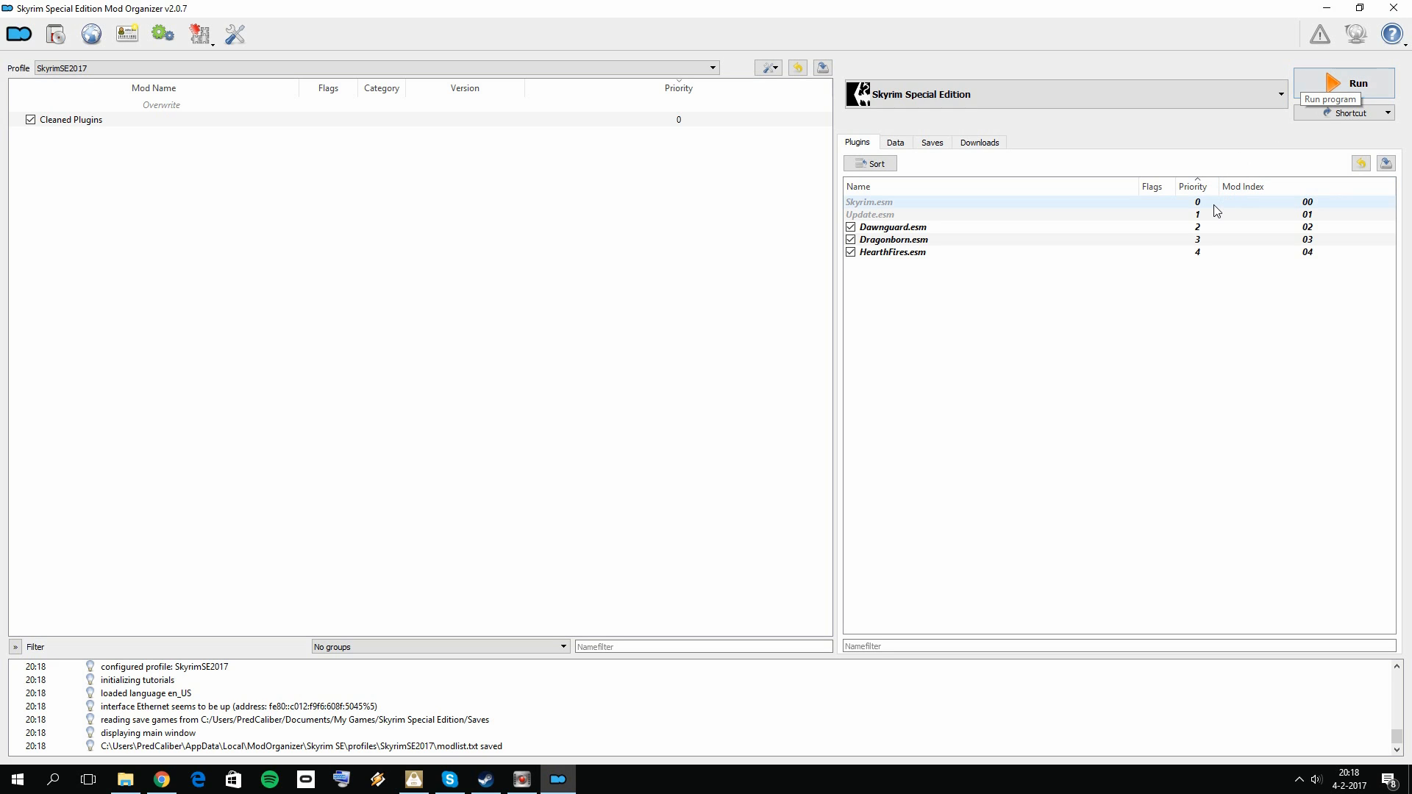
mouse_move(1223, 243)
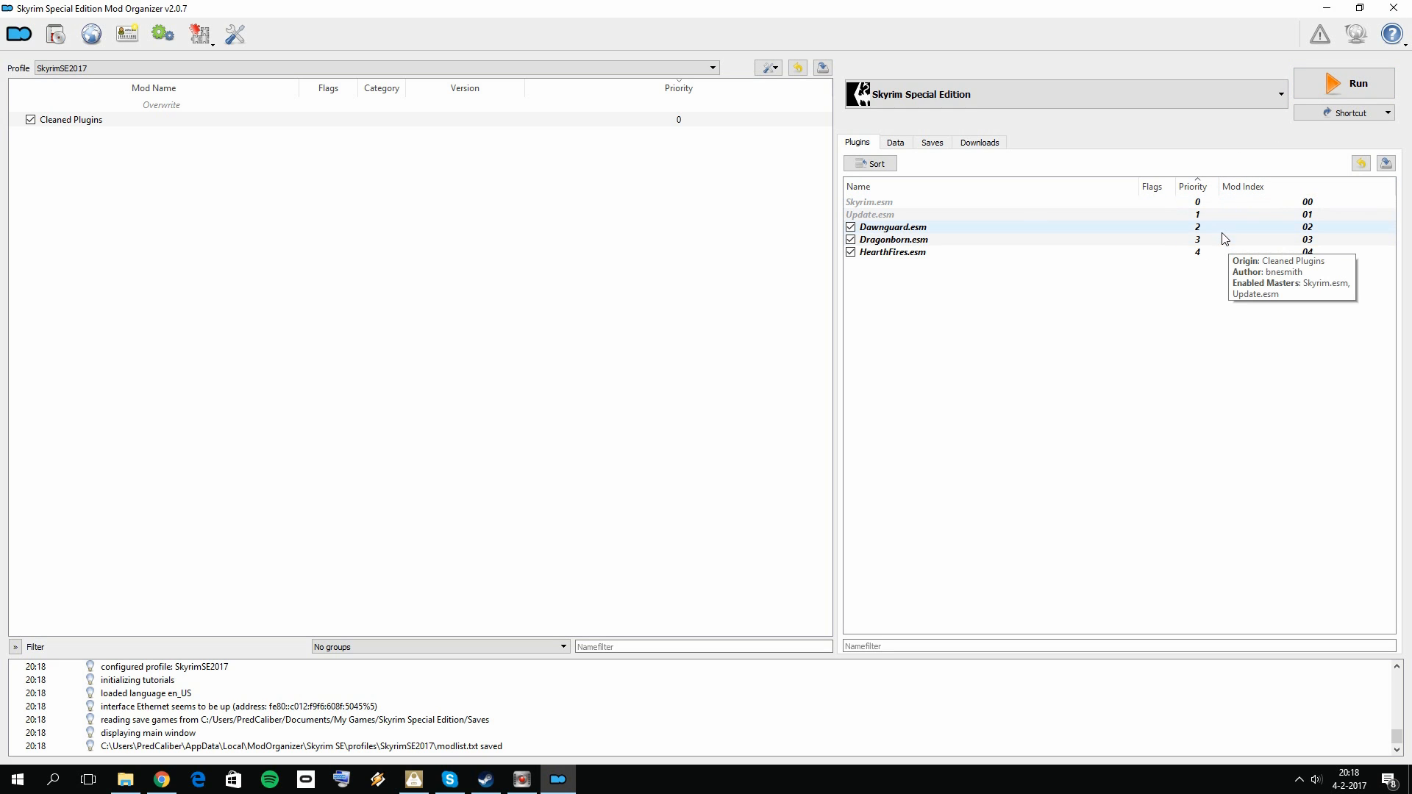